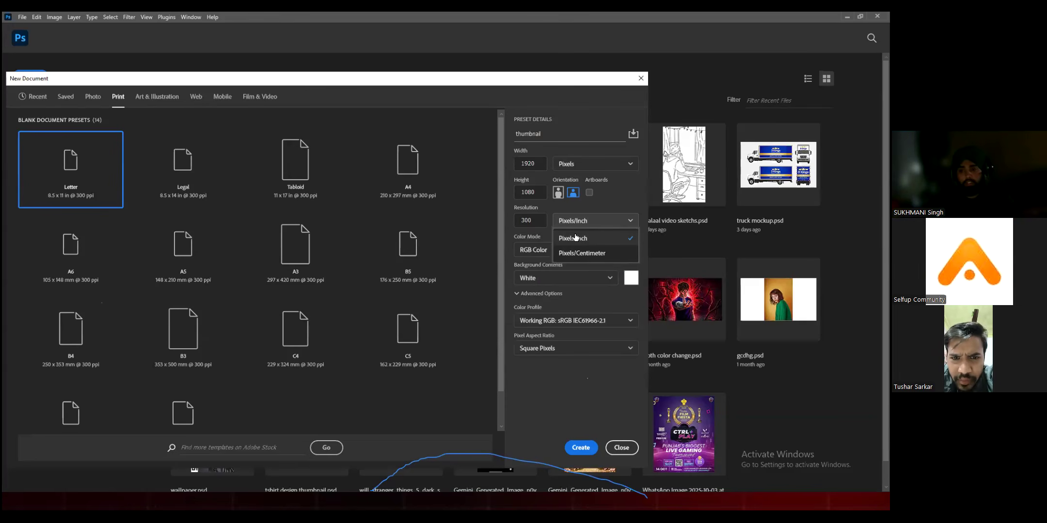
Step: Create the 1920 x 1080 px document named thumbnail at 300 Pixels/Inch in RGB Color
left_click(576, 238)
left_click(540, 250)
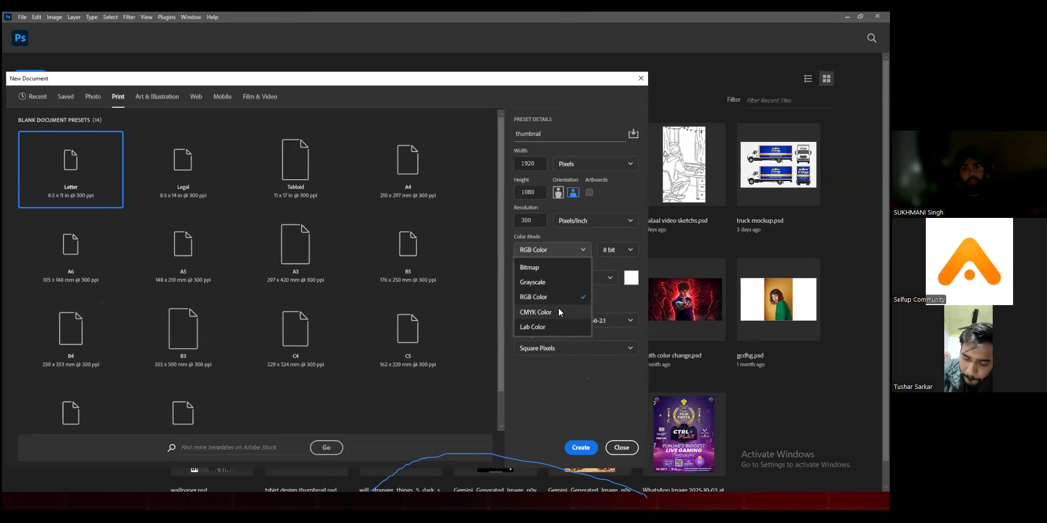
left_click(535, 295)
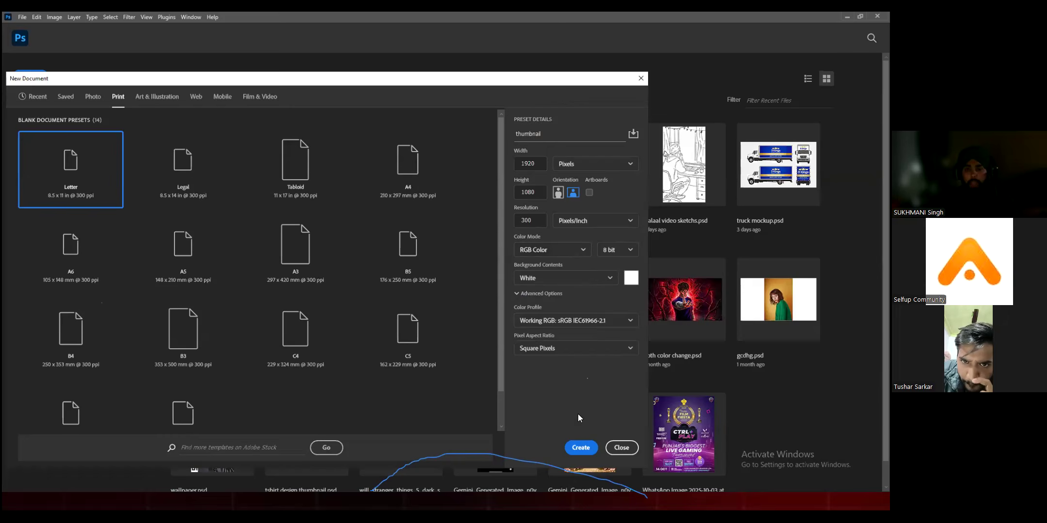
left_click(584, 446)
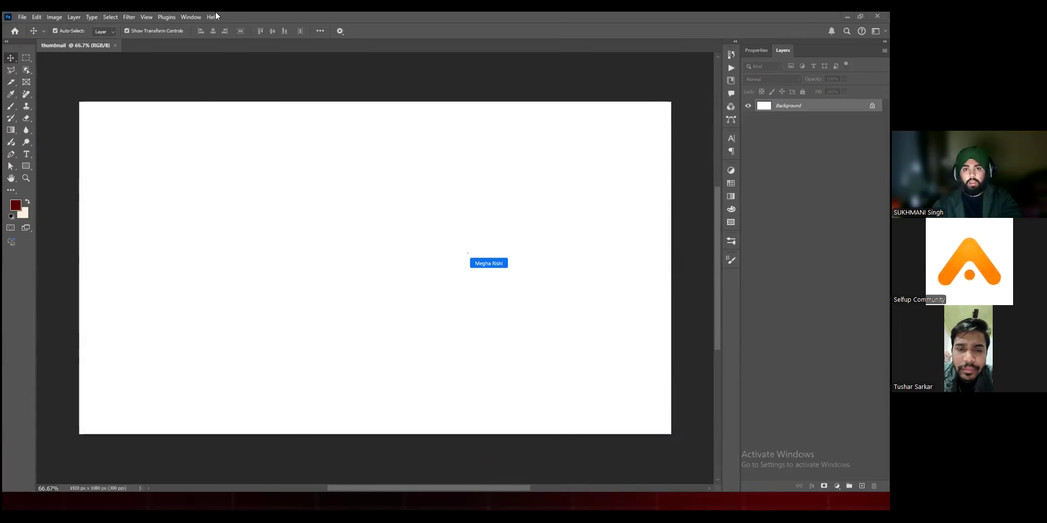
left_click(23, 18)
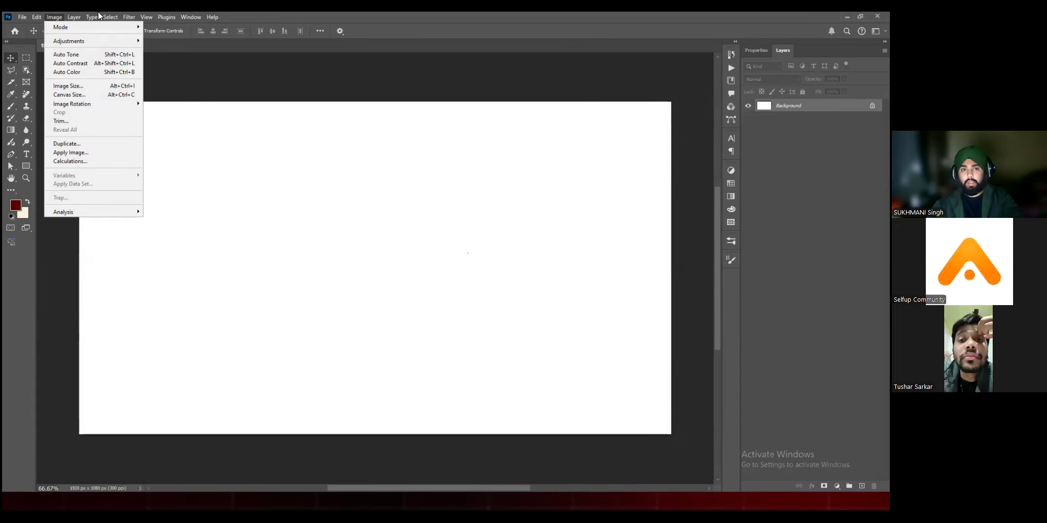
key("Escape")
left_click(135, 16)
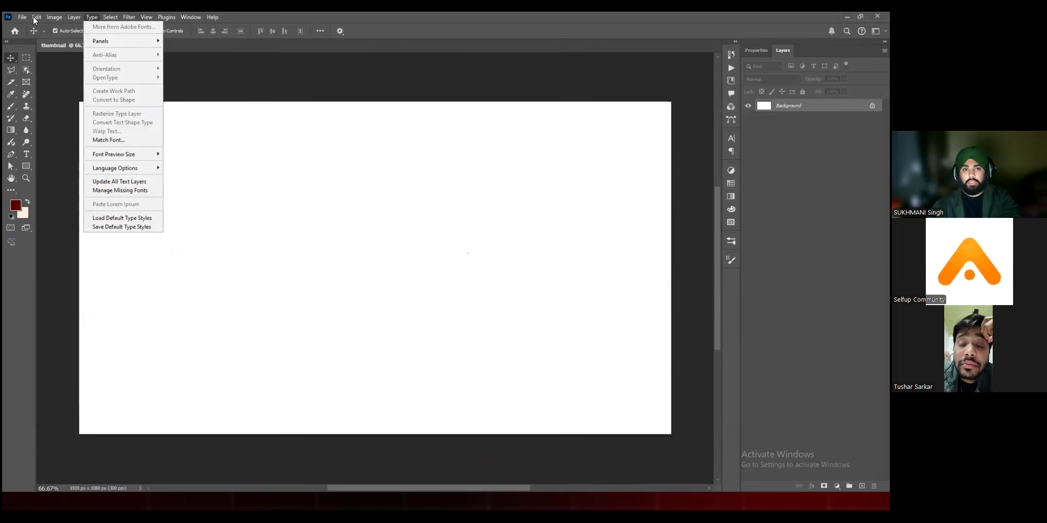
left_click(23, 18)
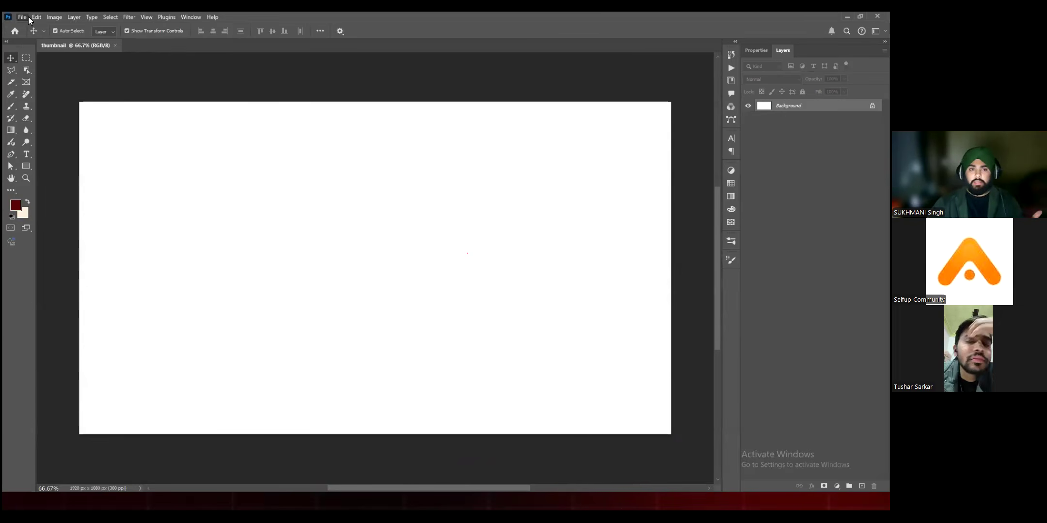
left_click(38, 19)
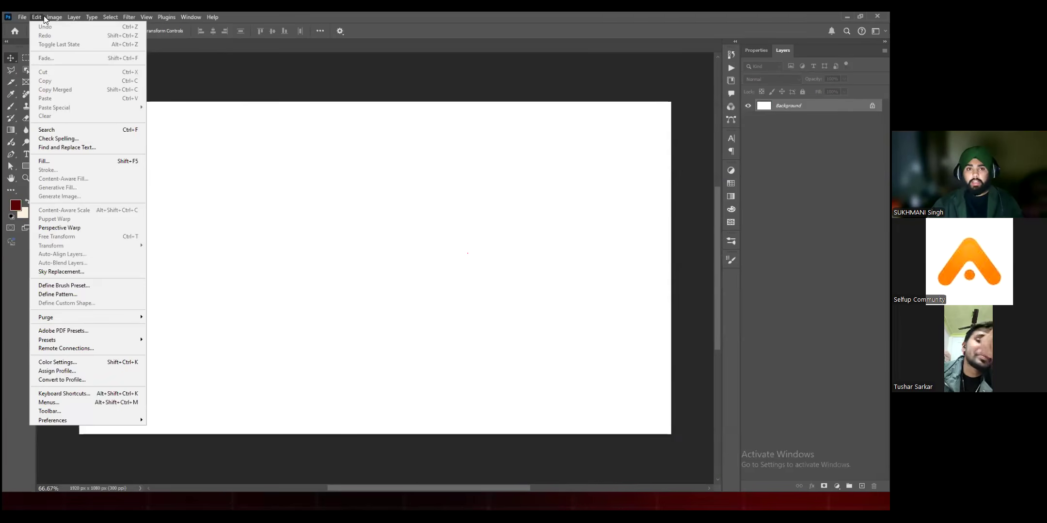
mouse_move(54, 17)
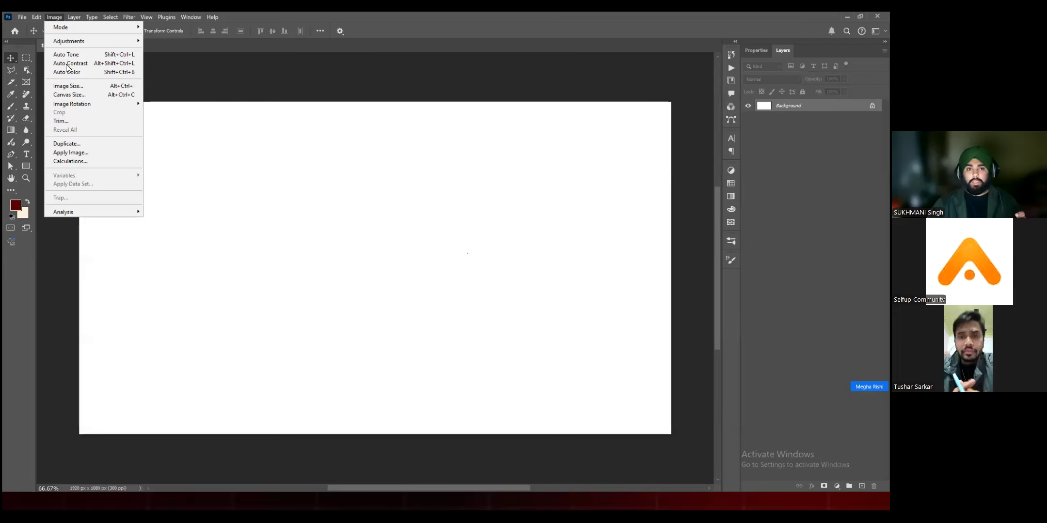
left_click(229, 99)
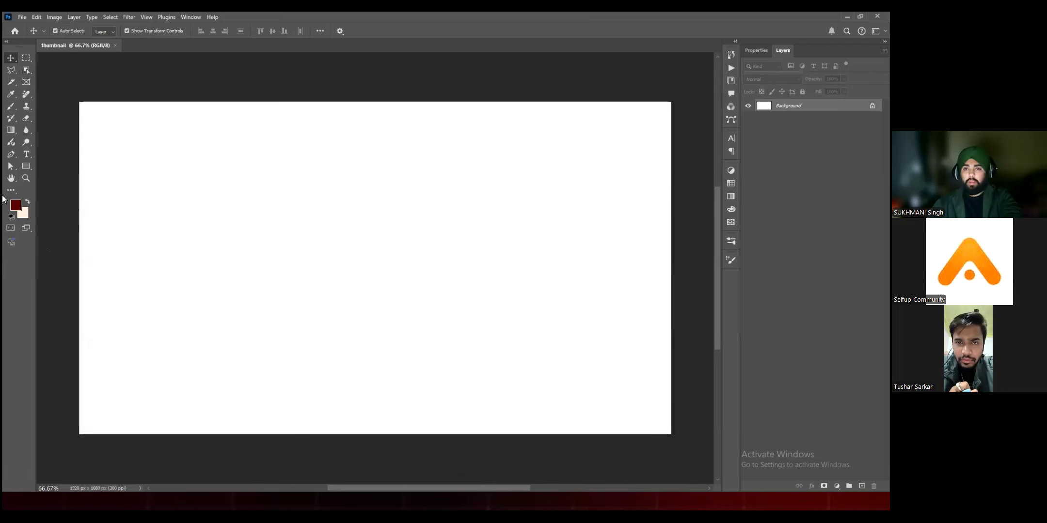
Step: Select a rectangular area in the upper-left part of the canvas, fill it with dark red using the Brush tool, and deselect it
left_click(26, 58)
mouse_move(156, 153)
left_mouse_down()
mouse_move(235, 225)
mouse_move(307, 261)
left_mouse_up()
left_click(11, 71)
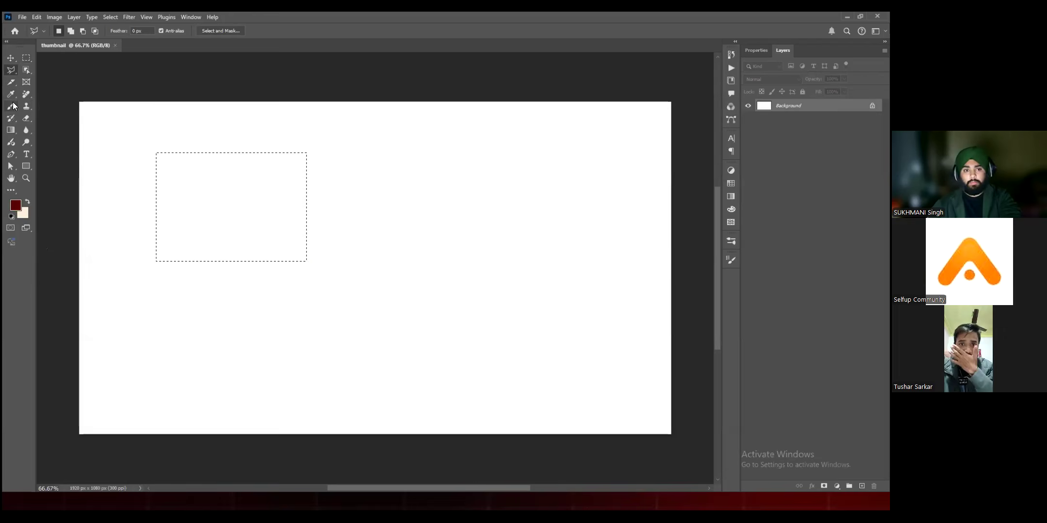
left_click(11, 106)
left_click(339, 200)
scroll(279, 222, "down", 2)
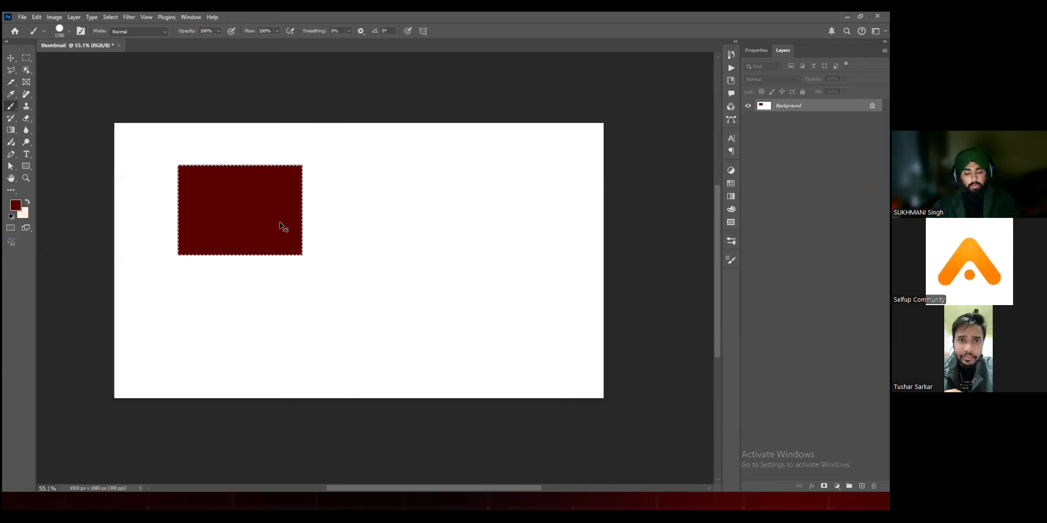
key("ctrl+d")
Step: Try to move the dark red rectangle on the locked Background layer
key("v")
left_click_drag(387, 227, 341, 258)
left_click(513, 218)
left_click_drag(282, 217, 262, 184)
left_click(513, 218)
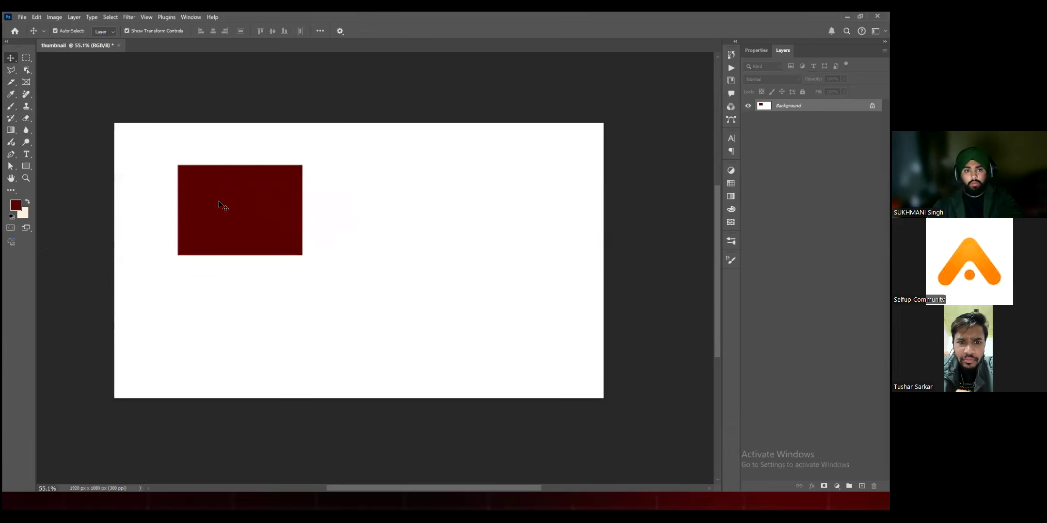
Step: Unlock the Background layer to make it a regular layer
left_click(872, 105)
left_click(170, 83)
left_click_drag(242, 136, 233, 159)
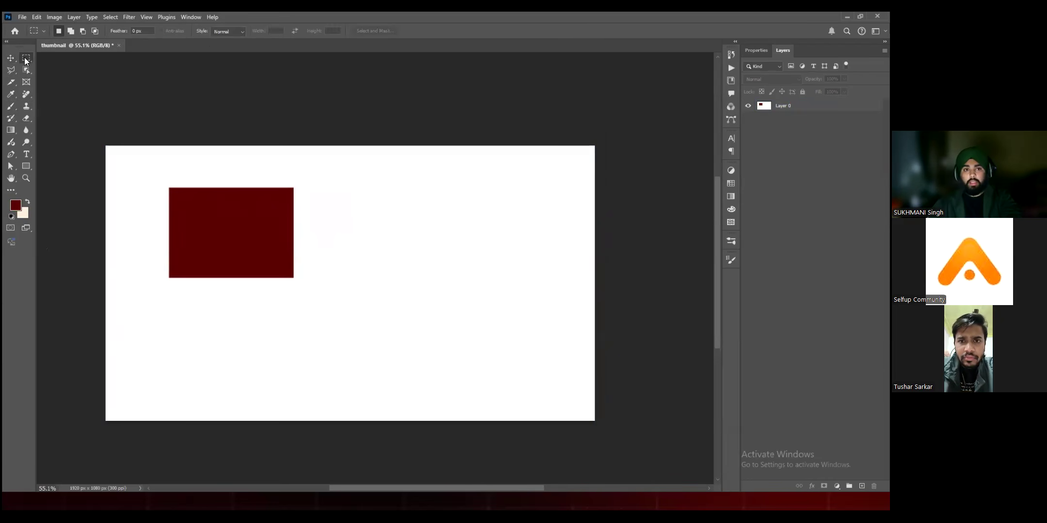
left_click(10, 70)
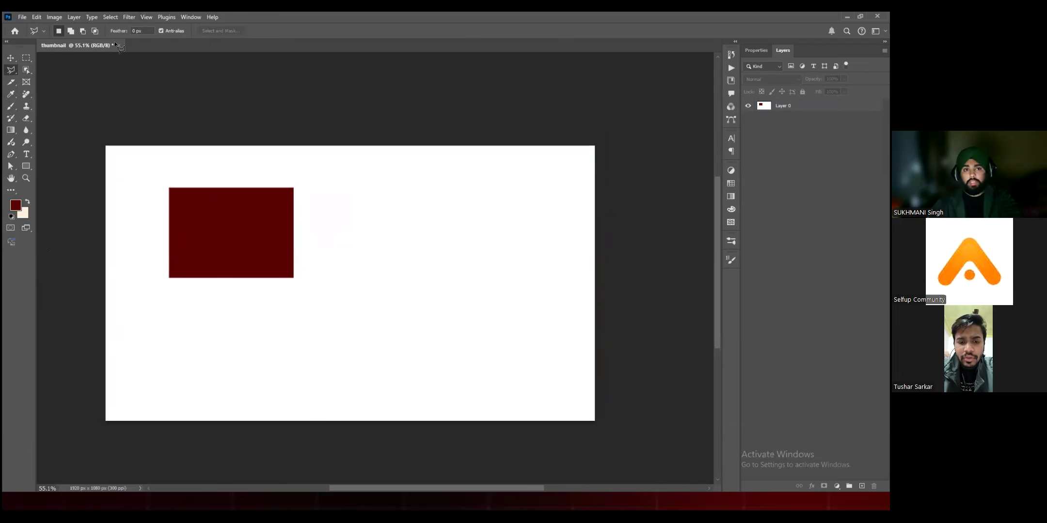
left_click(11, 58)
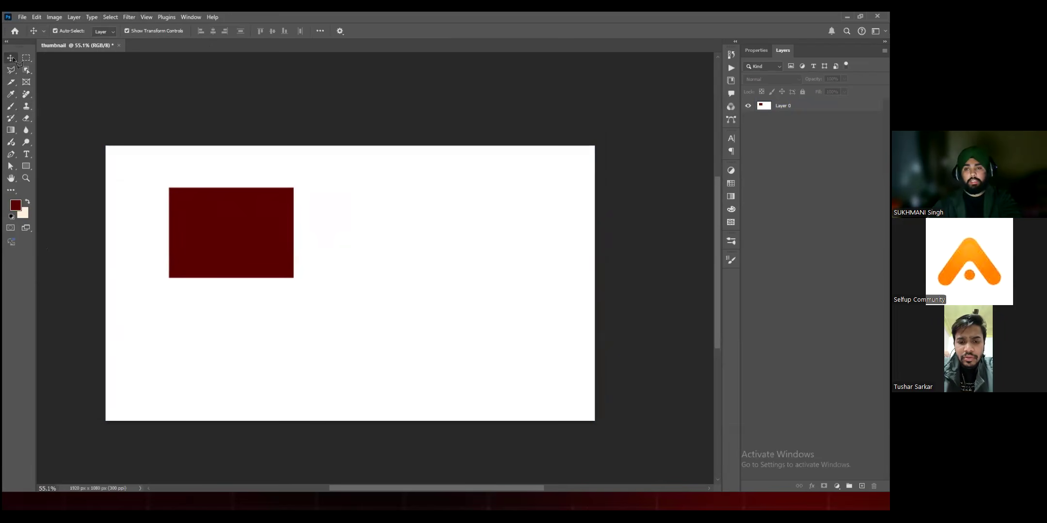
left_click(10, 82)
left_click(9, 96)
left_click(11, 106)
left_click(10, 119)
left_click(11, 142)
left_click(10, 58)
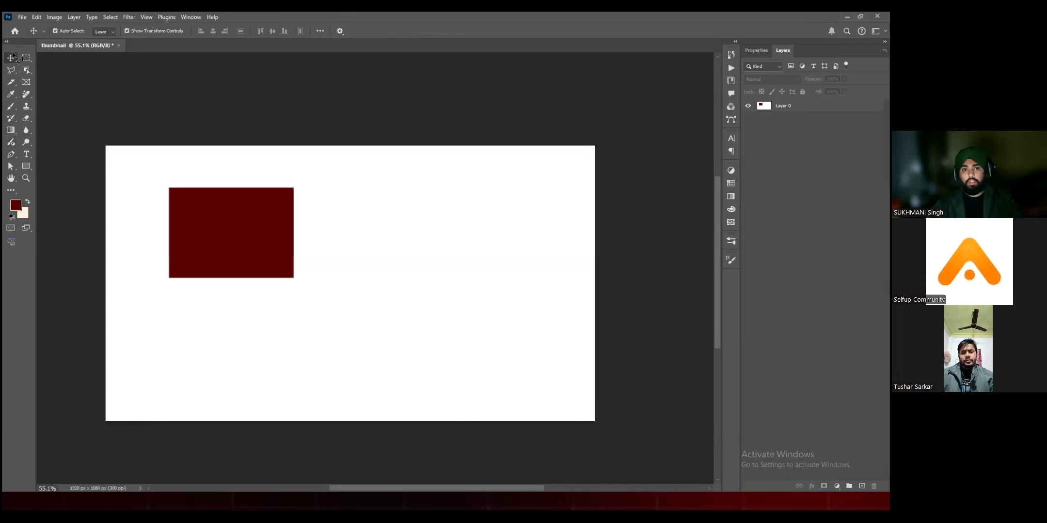
Step: Try moving the unlocked layer with the red rectangle, and undo the moves
left_click_drag(292, 213, 372, 221)
key("ctrl+z")
key("space")
left_click_drag(341, 304, 358, 287)
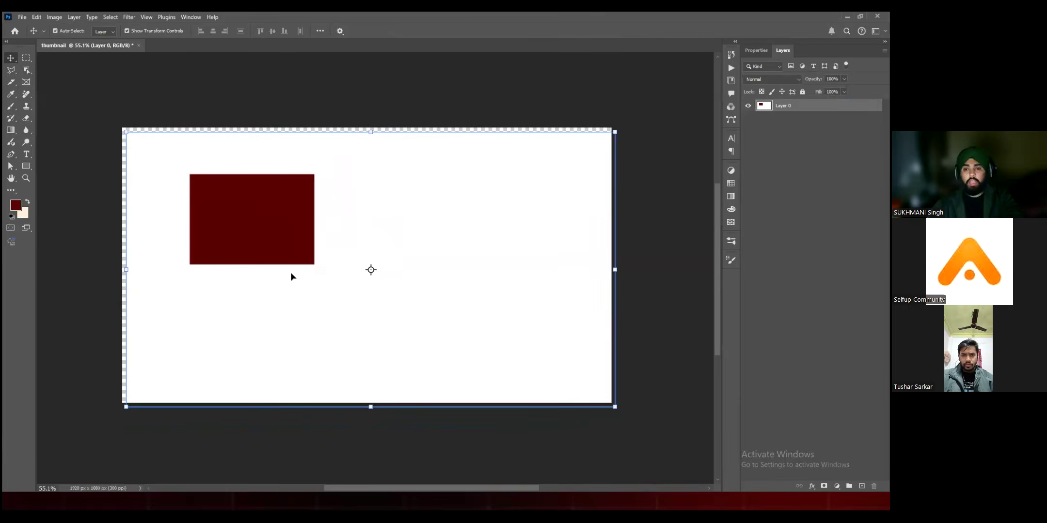
scroll(291, 277, "down", 2, "alt")
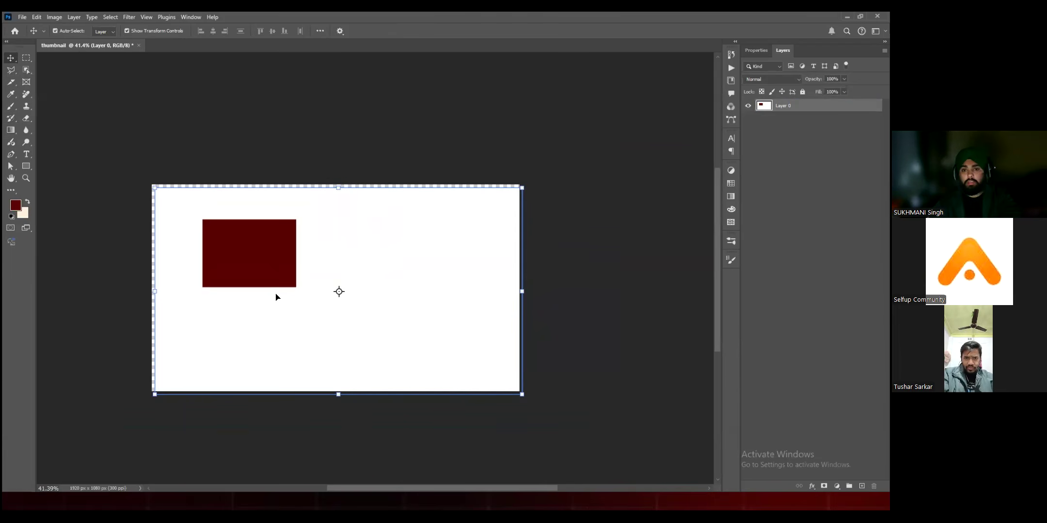
left_click_drag(264, 262, 252, 259)
key("ctrl+z")
key("ctrl+z")
left_click(337, 246)
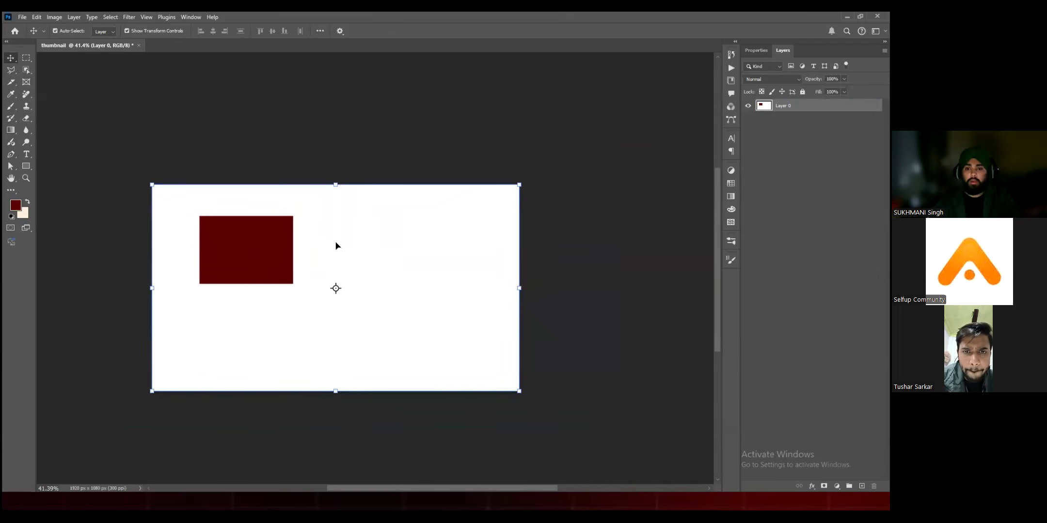
left_click(343, 164)
left_click(348, 241)
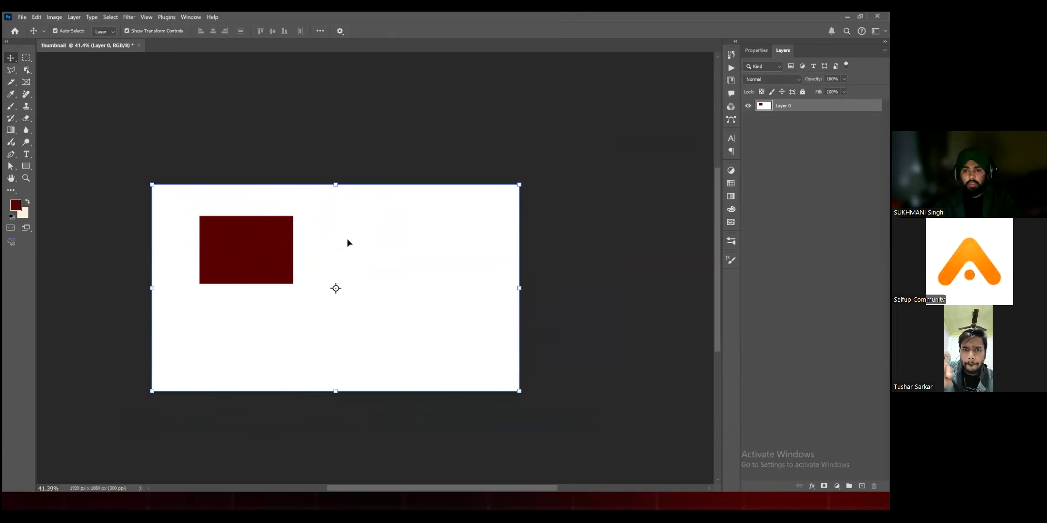
left_click(685, 148)
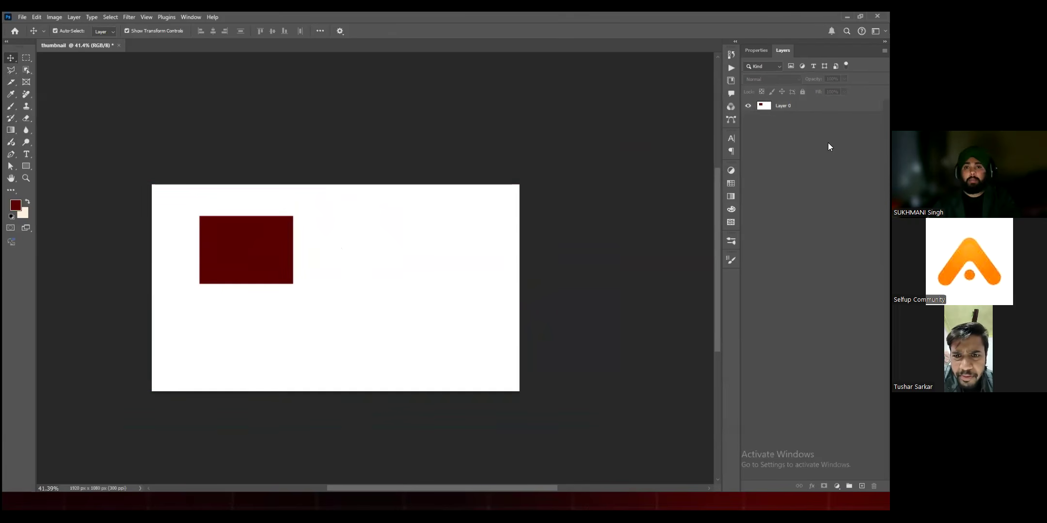
Step: Look through the channels, the single adjustments and the paragraph settings
left_click(731, 107)
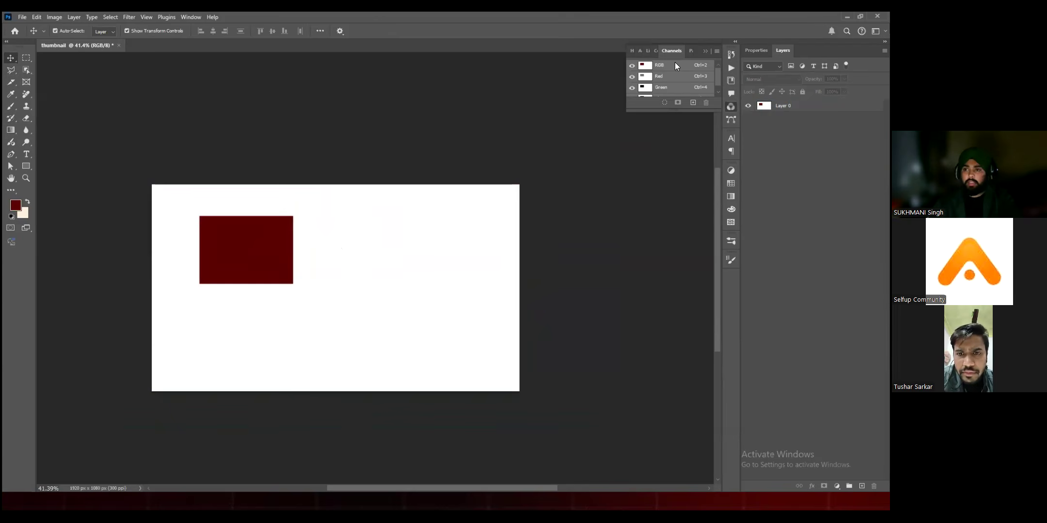
left_click(731, 170)
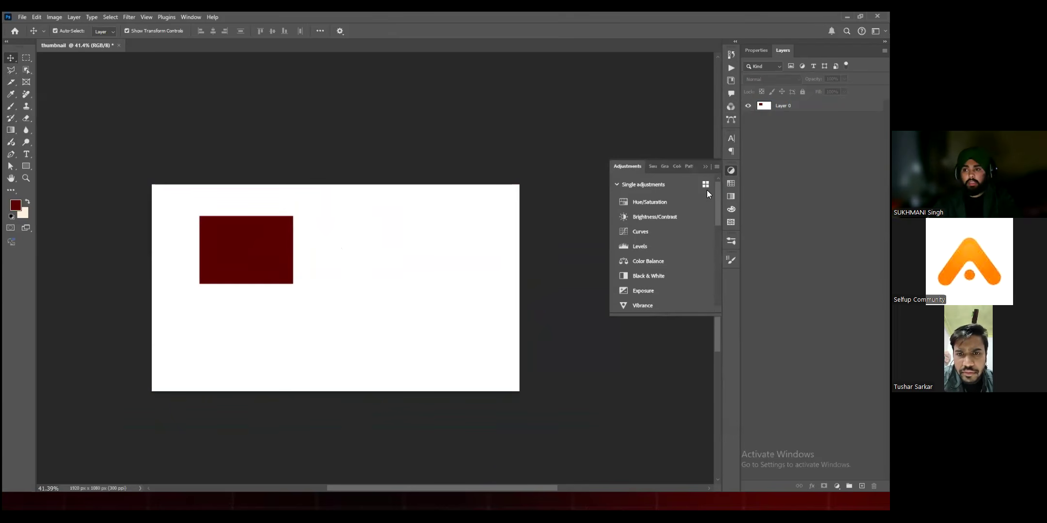
left_click(731, 152)
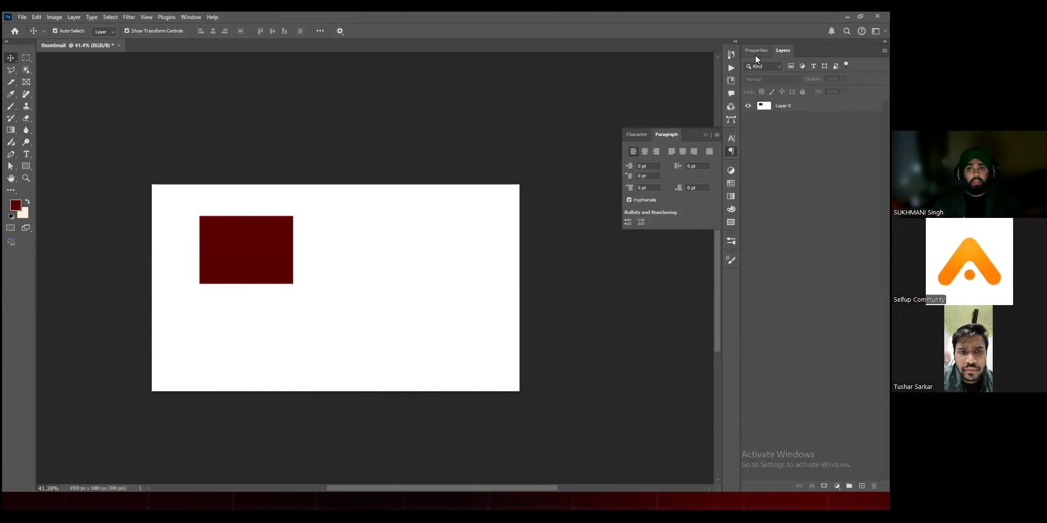
Step: Add four new empty layers above Layer 0
left_click(779, 106)
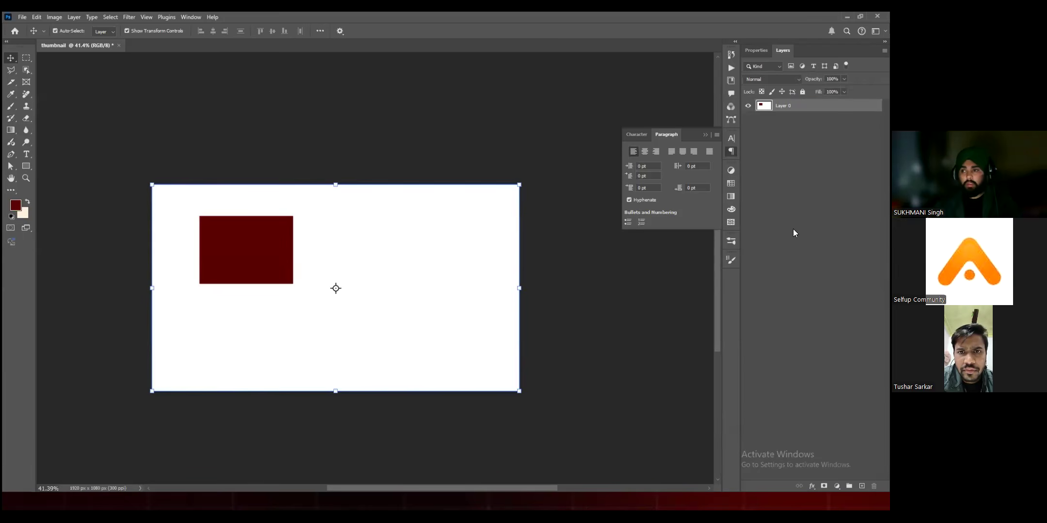
left_click(862, 486)
left_click(862, 486)
left_click(861, 487)
left_click(861, 486)
right_click(821, 323)
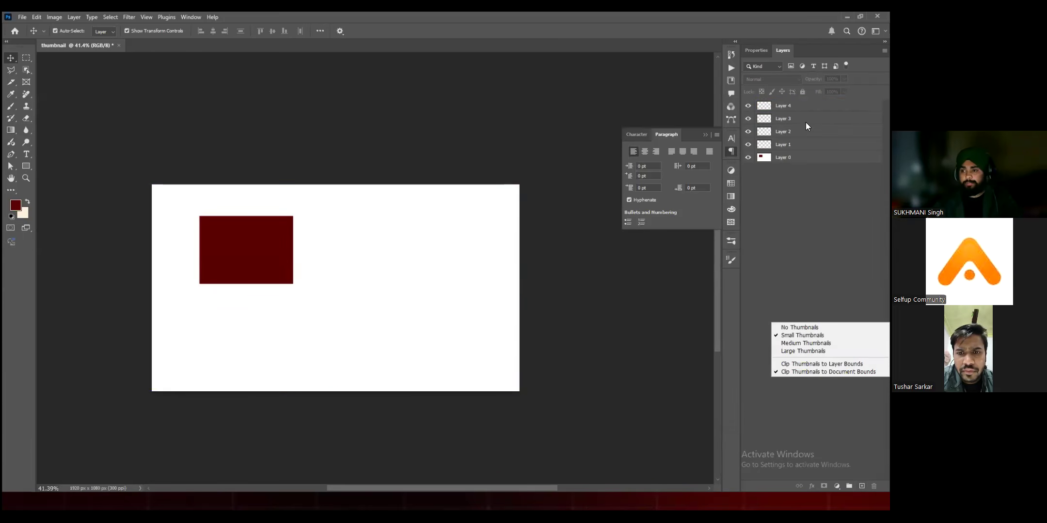
left_click(781, 48)
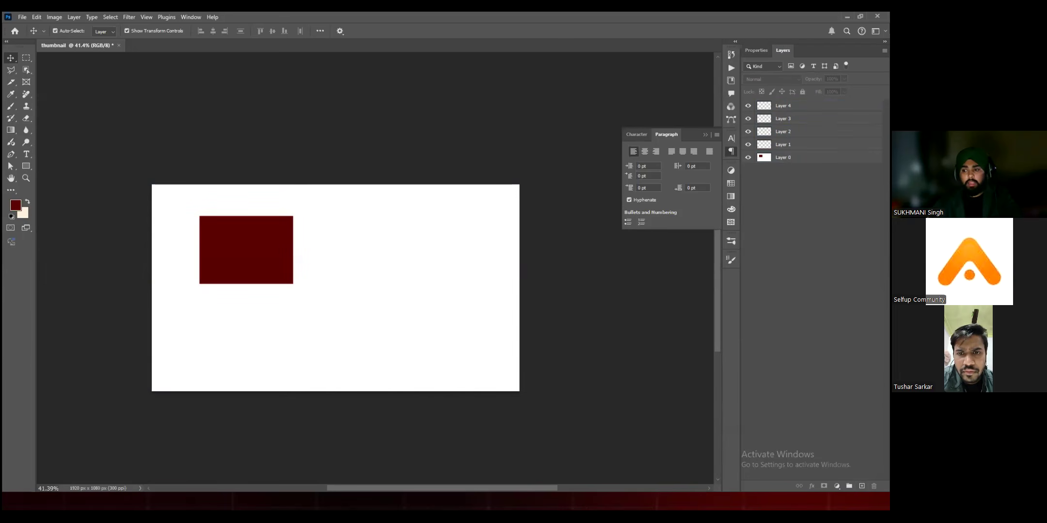
Step: Place the default white Lorem Ipsum text on Layer 1 and move it onto the upper part of the dark red rectangle
left_click(783, 132)
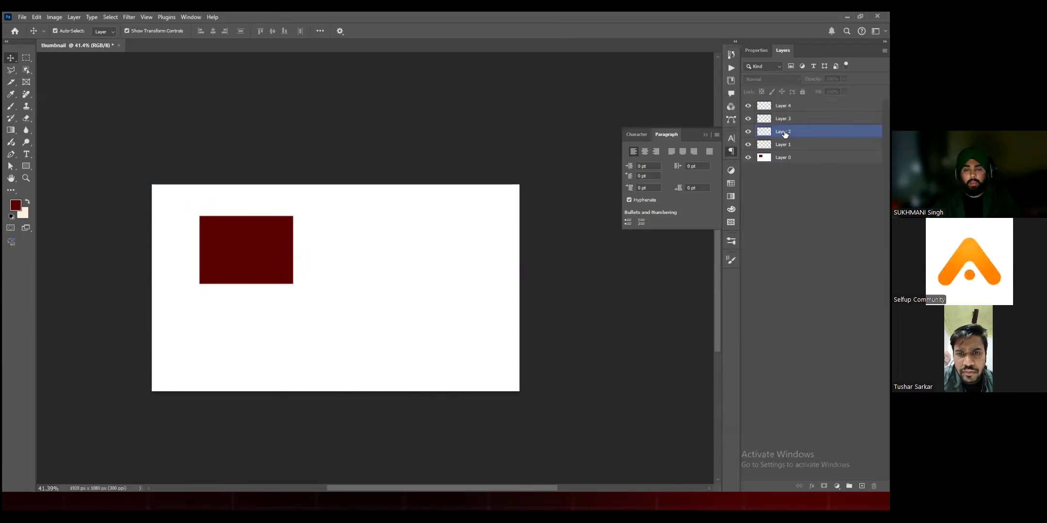
left_click(793, 147)
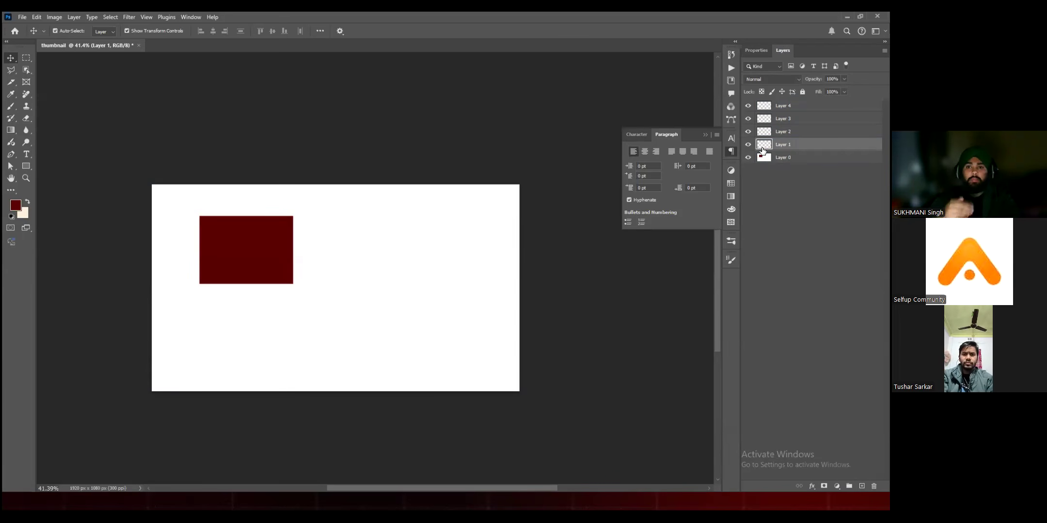
left_click(25, 155)
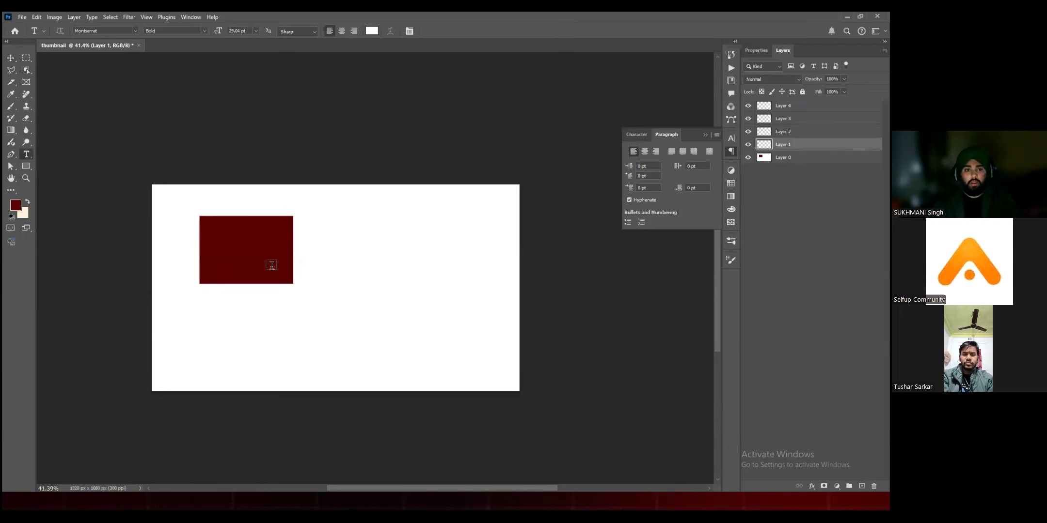
left_click(269, 265)
left_click(11, 59)
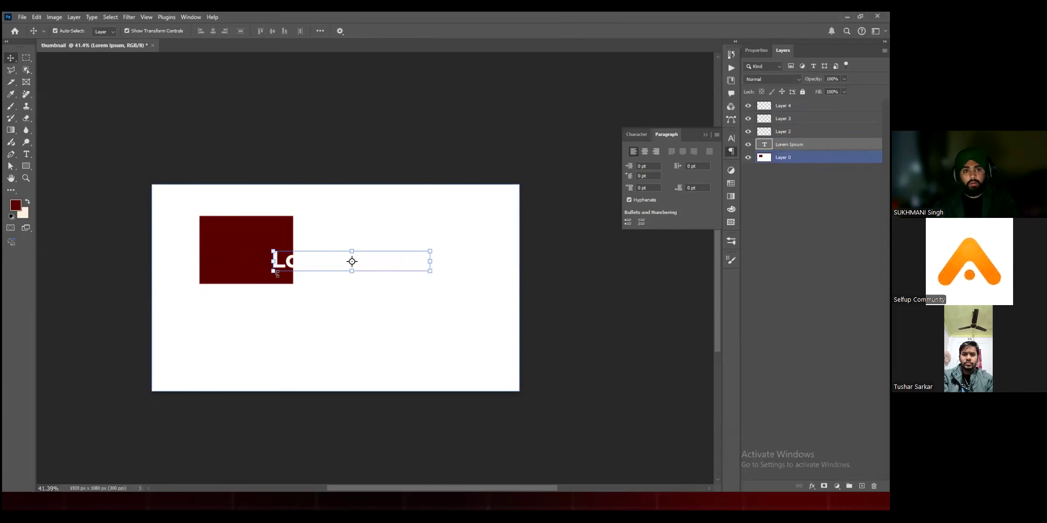
left_click_drag(278, 259, 205, 232)
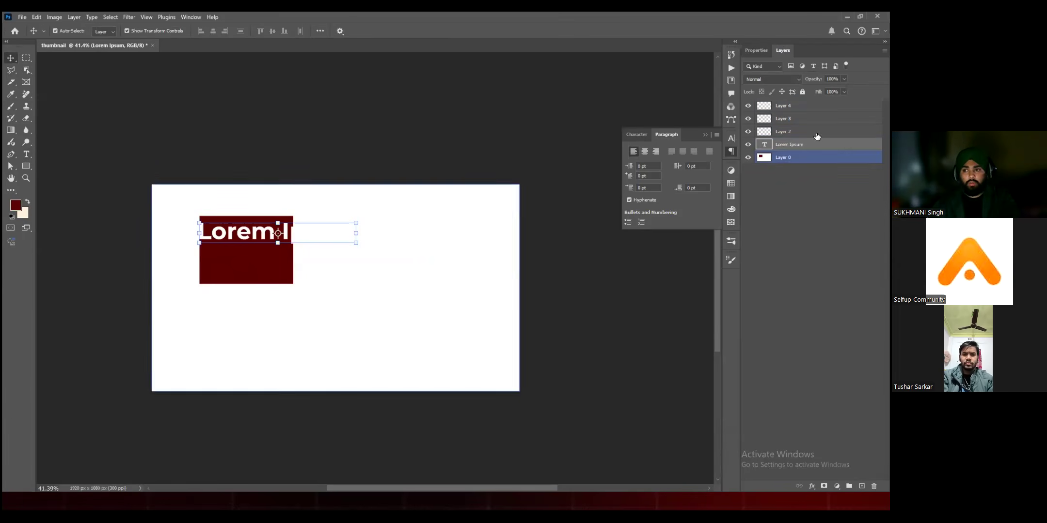
left_click(142, 122)
Step: Paint a large dark red brush dab on Layer 4 at the canvas's upper-right corner, and undo it
left_click(11, 107)
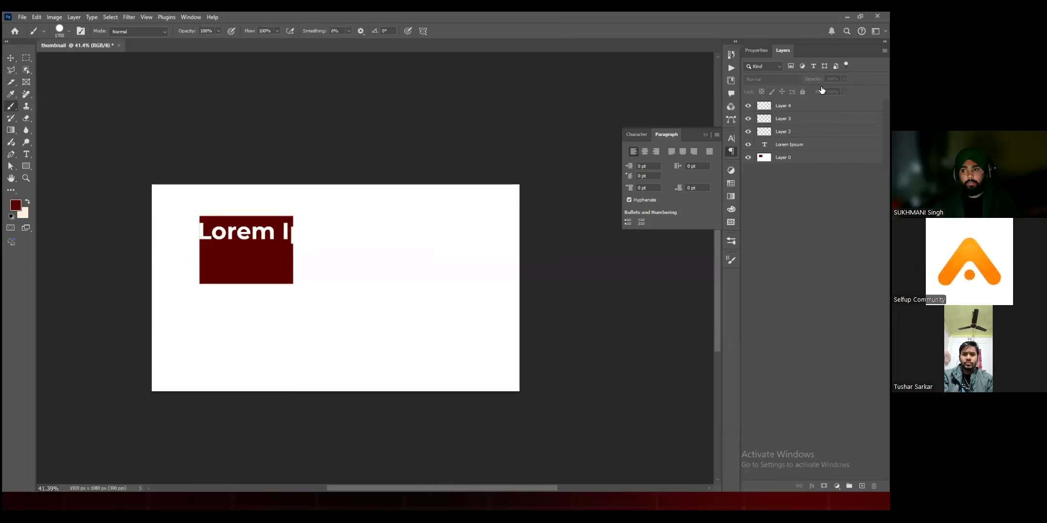
left_click(819, 105)
left_click(562, 208)
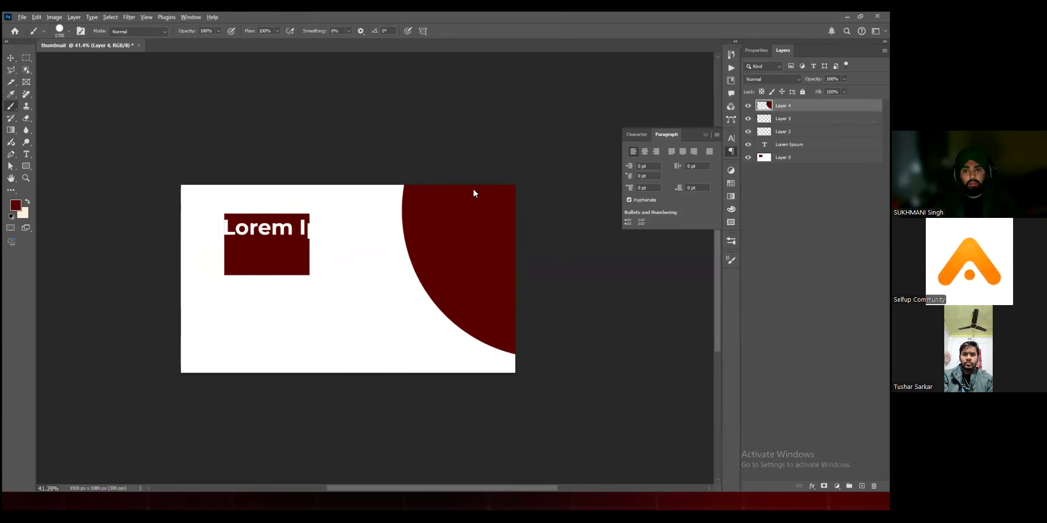
scroll(473, 192, "down", 1)
key("ctrl+z")
Step: Paint soft-edged light red strokes with a 300 px brush across the canvas's upper-right part on Layer 4
left_click(15, 205)
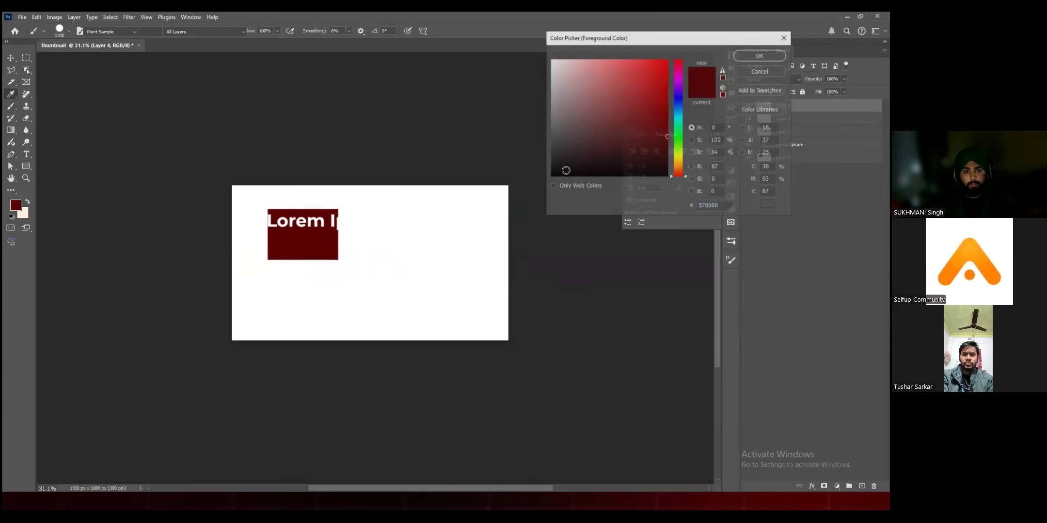
left_click(620, 66)
left_click(759, 56)
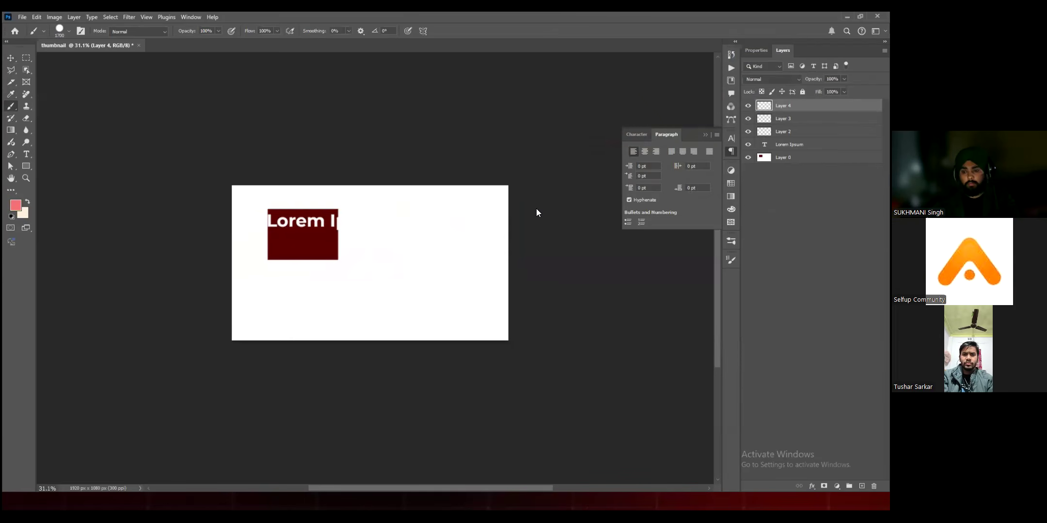
key("bracketleft")
key("bracketleft")
key("bracketleft")
key("bracketleft")
key("bracketleft")
key("bracketleft")
key("bracketleft")
key("bracketleft")
key("bracketleft")
key("bracketleft")
key("bracketleft")
key("bracketleft")
key("bracketleft")
key("bracketleft")
right_click(431, 226)
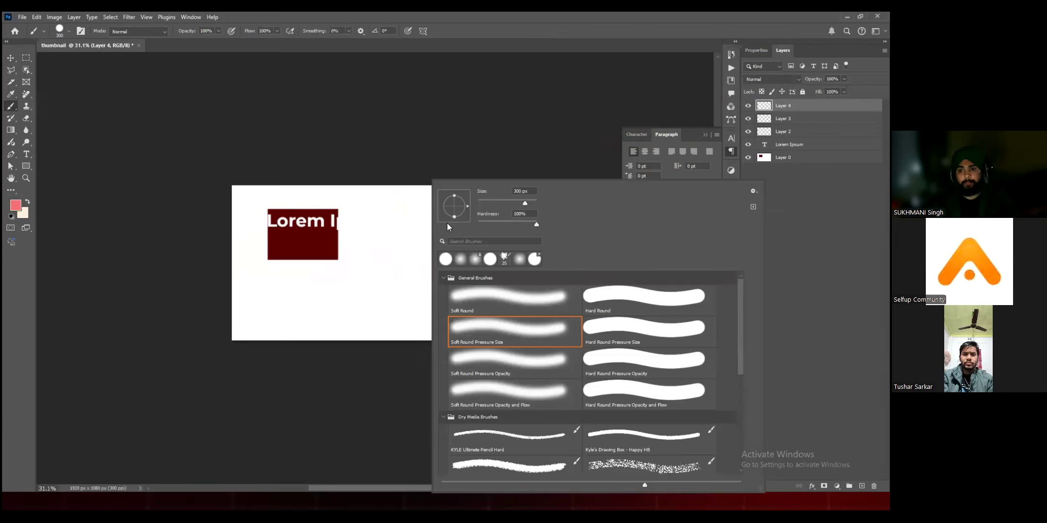
mouse_move(536, 224)
left_mouse_down()
mouse_move(385, 197)
mouse_move(679, 333)
left_mouse_up()
left_click(308, 220)
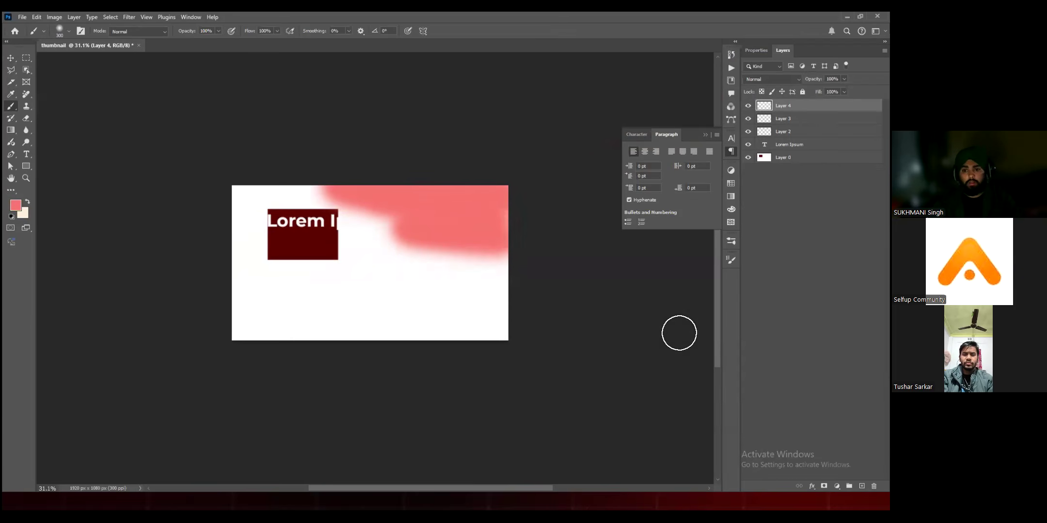
Step: Paint a soft dark red stroke on Layer 3, from beside the dark red rectangle to the canvas's right edge
left_click(790, 119)
mouse_move(416, 224)
left_mouse_down()
mouse_move(449, 225)
mouse_move(444, 259)
left_mouse_up()
key("ctrl+z")
left_click(19, 207)
left_click_drag(622, 133, 660, 141)
left_click(760, 56)
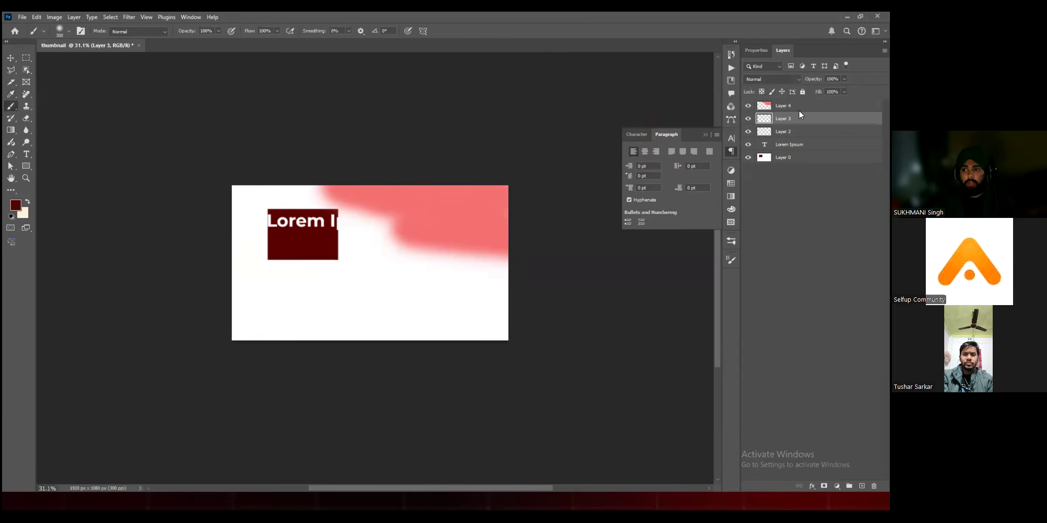
mouse_move(383, 243)
left_mouse_down()
mouse_move(477, 242)
mouse_move(437, 227)
mouse_move(344, 219)
left_mouse_up()
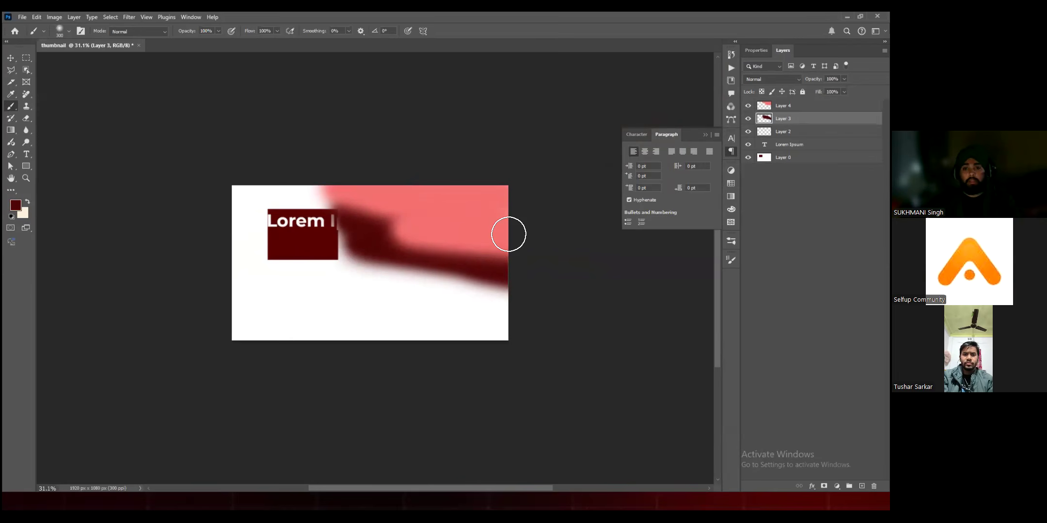
Step: Select Layer 4, Layer 3 and Layer 2 together, and clear the selection
key("v")
left_click(509, 156)
left_click(791, 117)
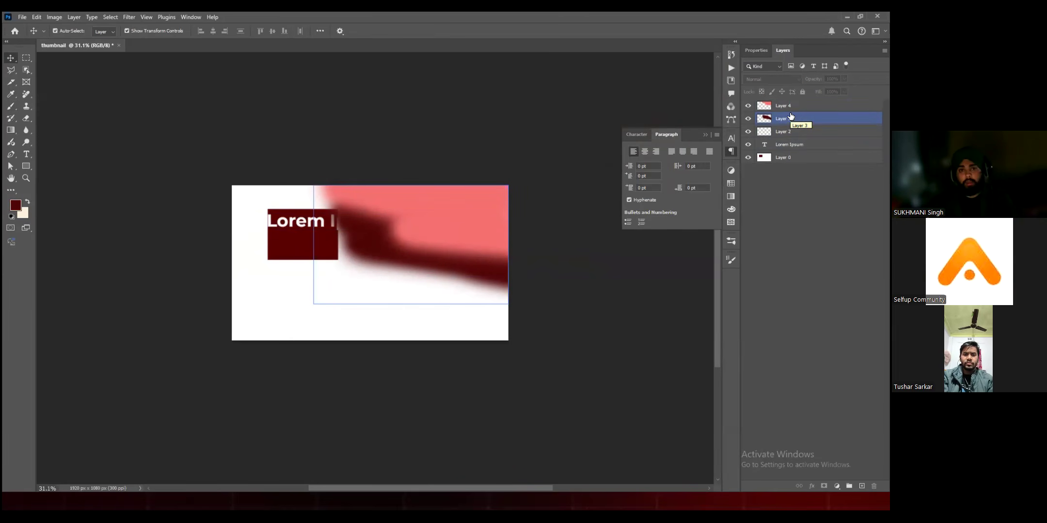
left_click(790, 106)
left_click(795, 132, "shift")
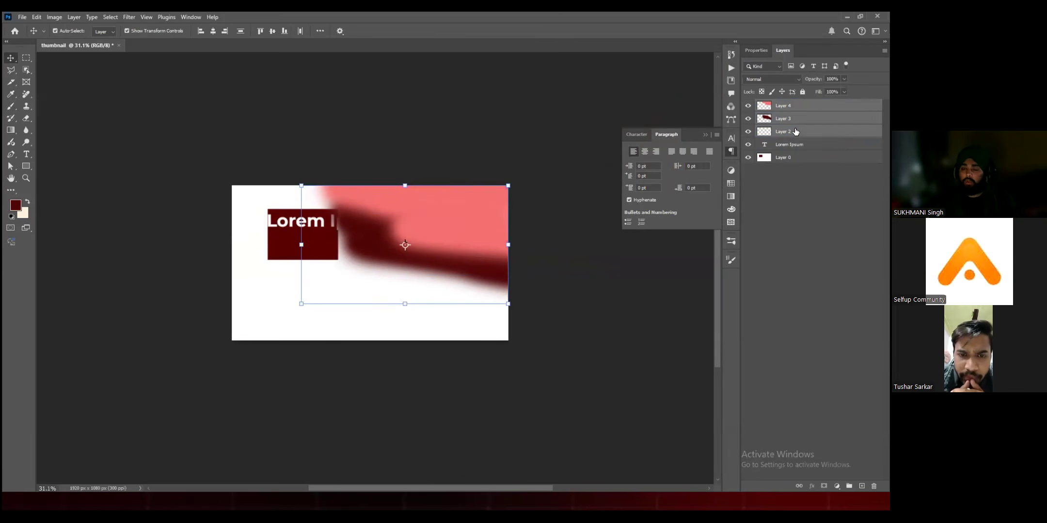
left_click(771, 198)
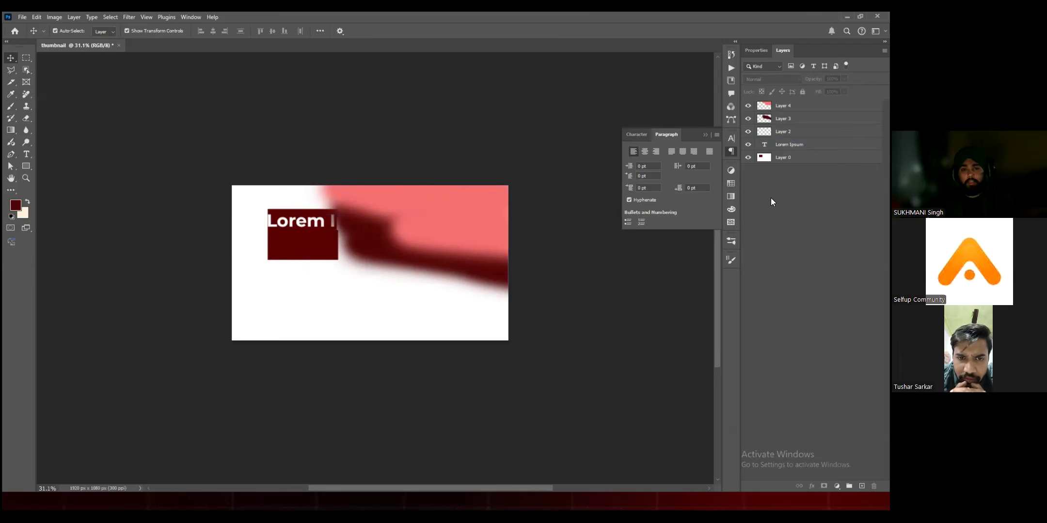
Step: Delete Layer 4 with its light red strokes, and rotate the dark red stroke on Layer 3 by 2.26°
left_click_drag(465, 225, 358, 283)
key("Delete")
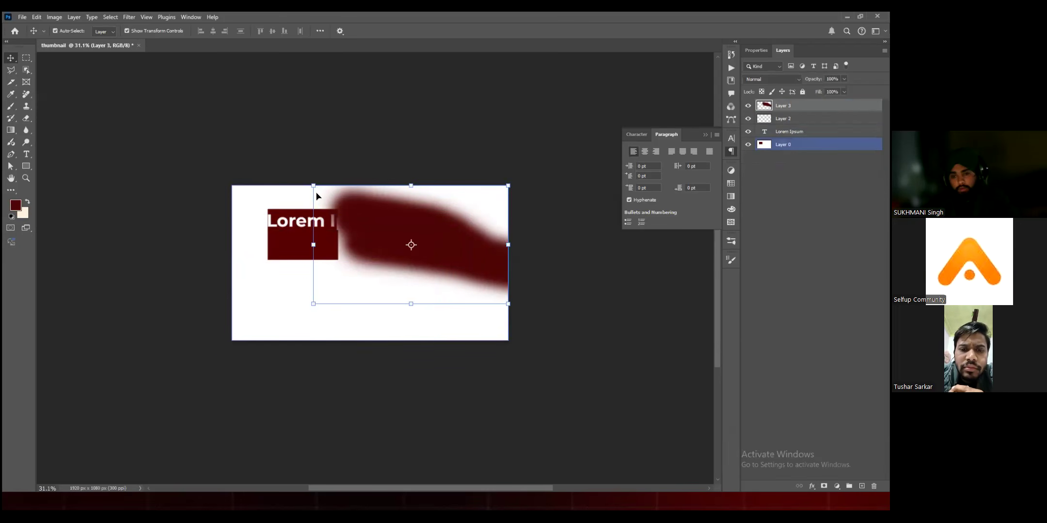
left_click_drag(312, 226, 324, 223)
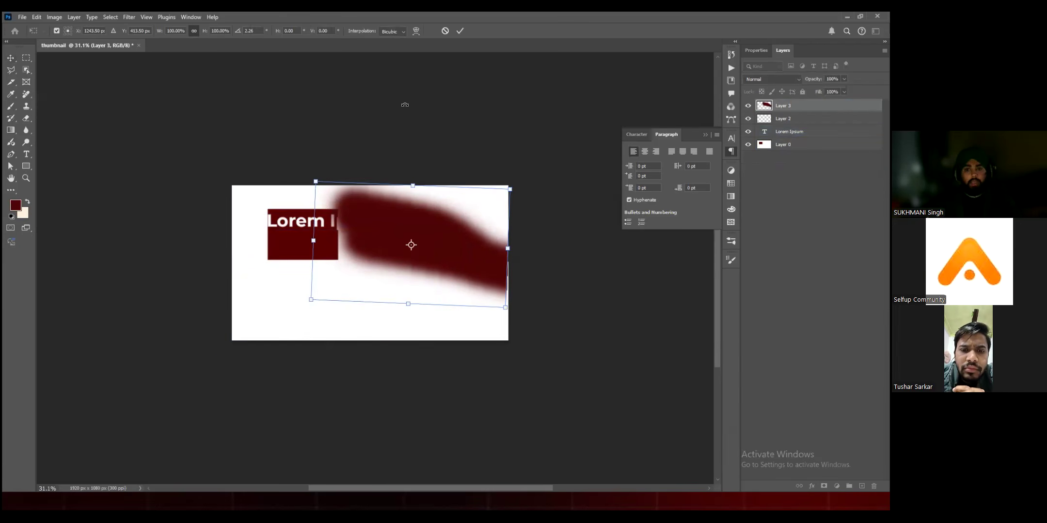
left_click(460, 31)
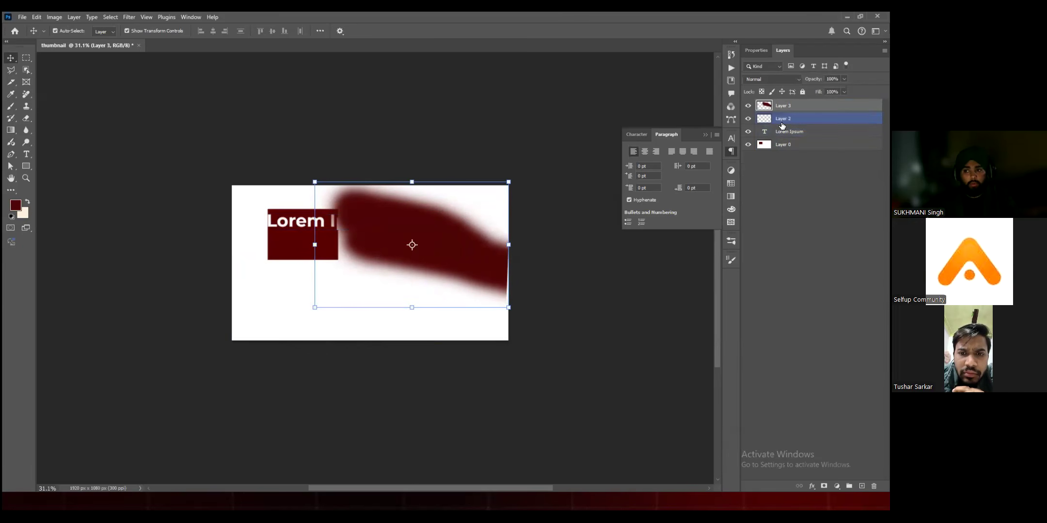
Step: Delete every layer above Layer 0, including Layer 3, Layer 2 and the Lorem Ipsum text
left_click_drag(394, 206, 360, 218)
left_click(557, 172)
left_click(809, 106)
left_click(807, 128, "shift")
key("Delete")
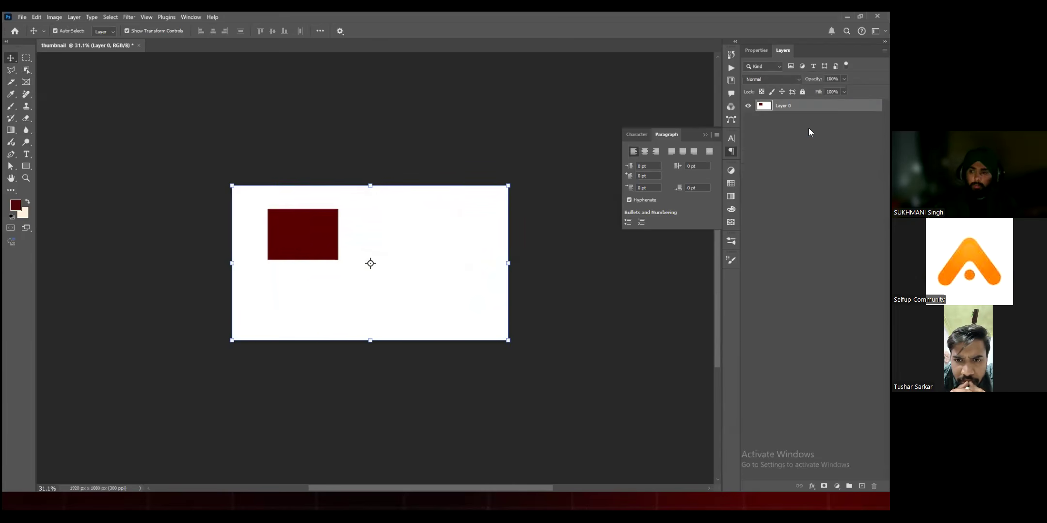
Step: Deselect Layer 0 and collapse the paragraph settings
left_click(502, 112)
left_click_drag(502, 119, 451, 143)
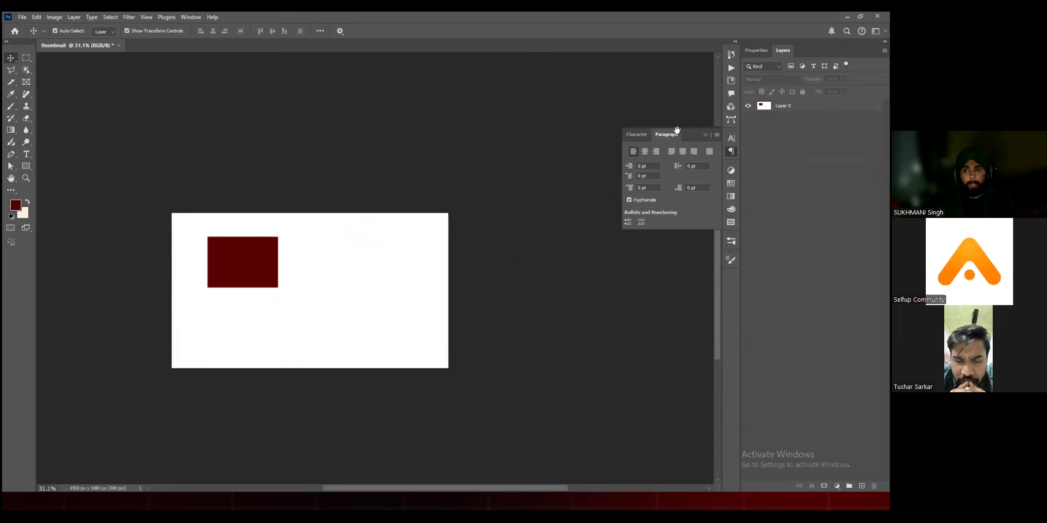
left_click(704, 134)
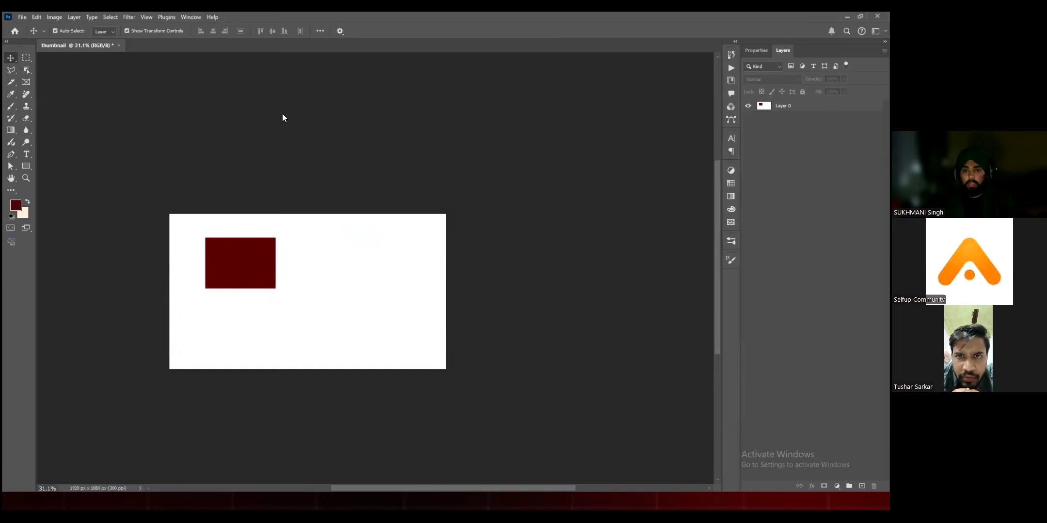
left_click_drag(246, 162, 241, 179)
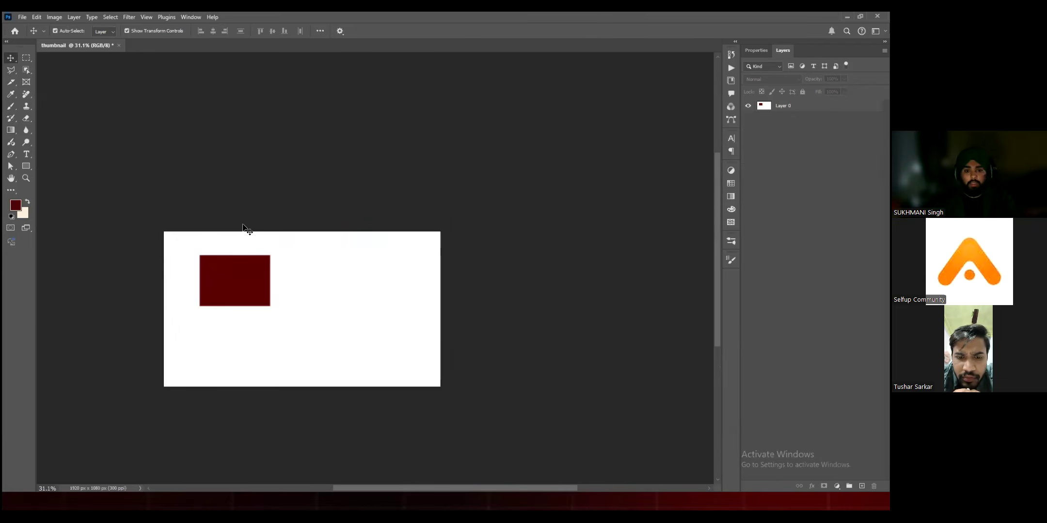
scroll(245, 229, "down", 2)
left_click(283, 250)
left_click_drag(283, 250, 293, 230)
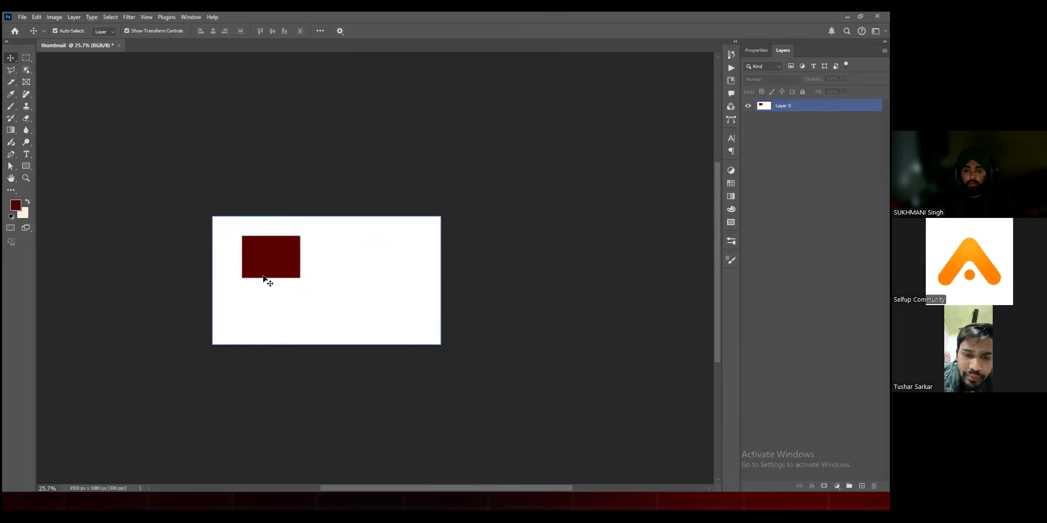
Step: Try to open webinar thumbnail.psd from the recent files, and open thumbnail part 1.psd instead
left_click(16, 31)
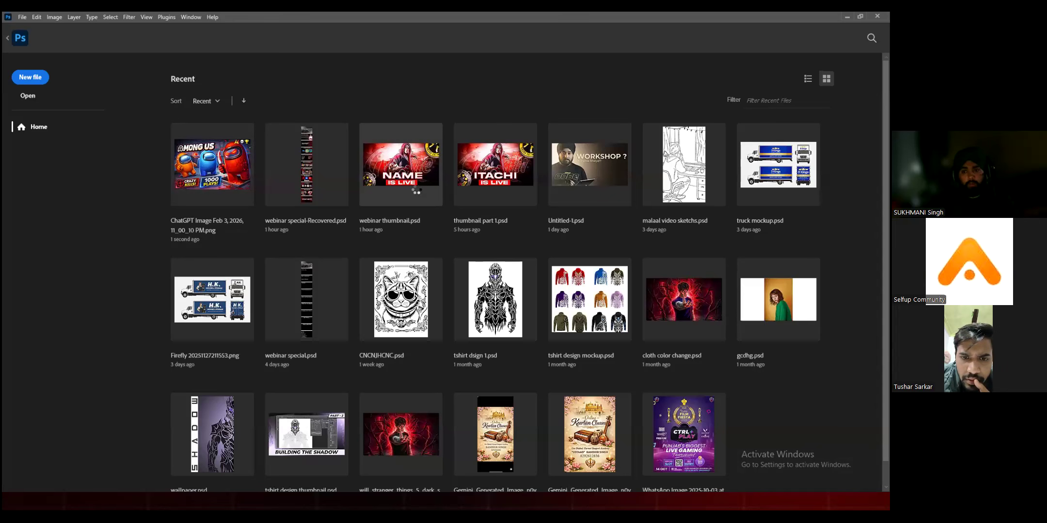
left_click(369, 198)
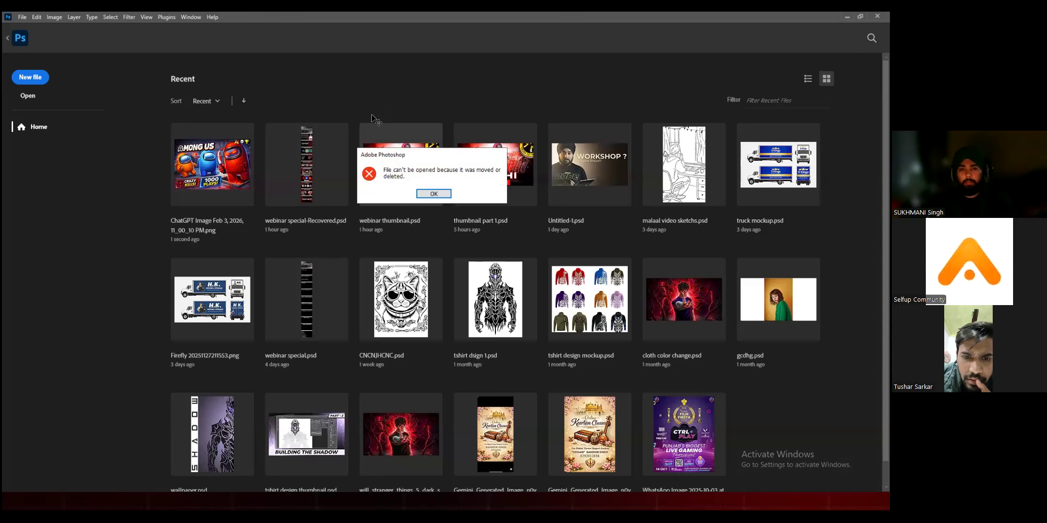
key("Return")
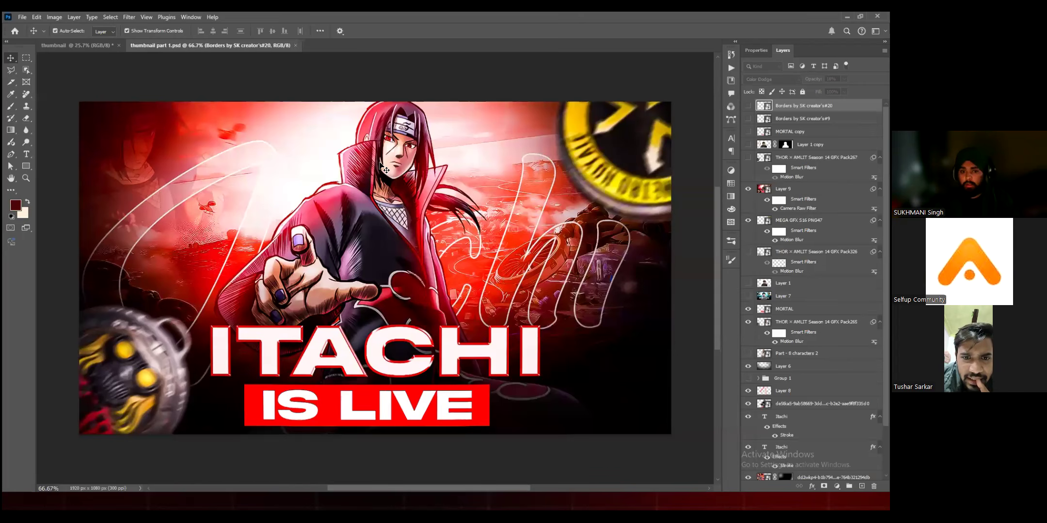
scroll(380, 166, "down", 2)
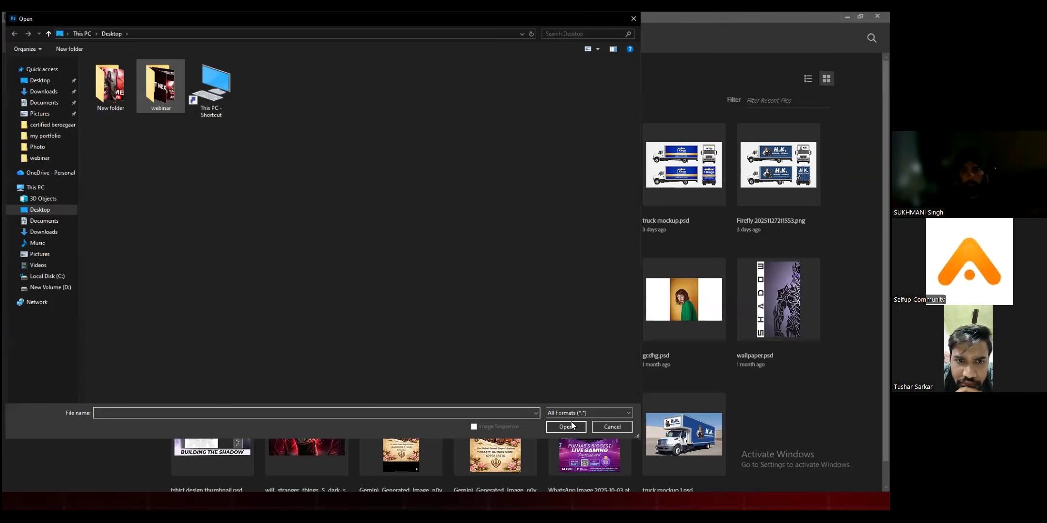
Step: Open webinar thumbnail.psd from the webinar folder on the Desktop
key("Return")
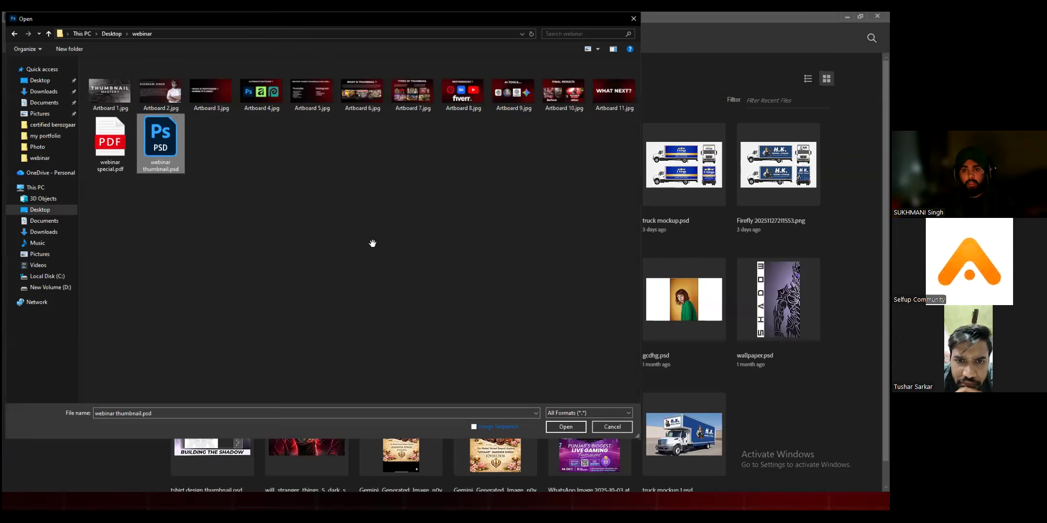
key("Return")
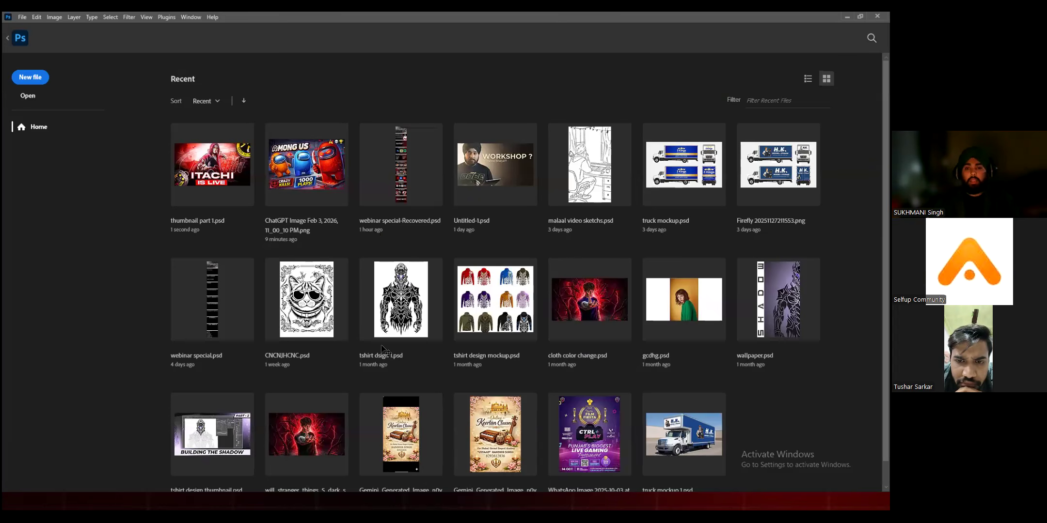
scroll(523, 281, "up", 1)
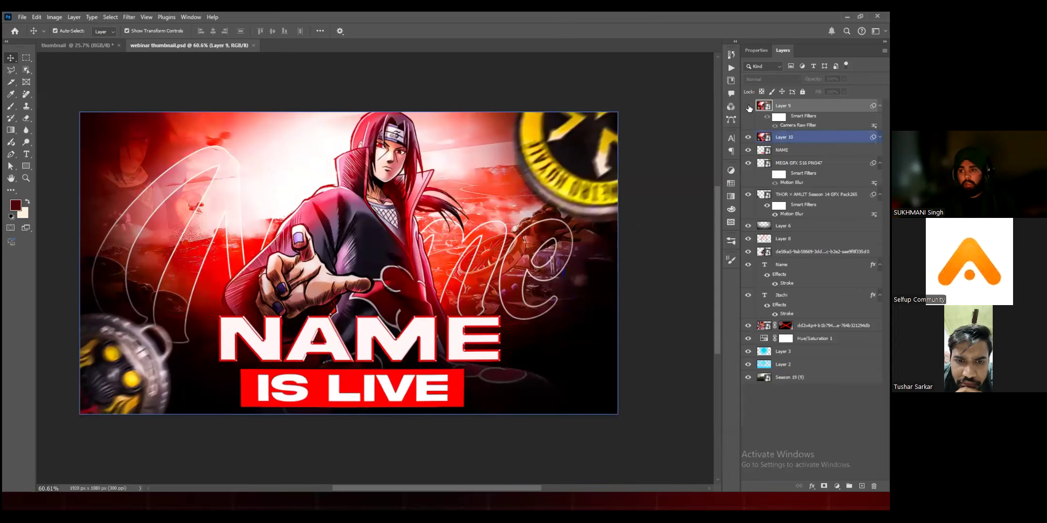
Step: Hide all layers of webinar thumbnail.psd, from Layer 9 down to Season 19 (9), leaving only the transparent canvas
left_click(753, 164)
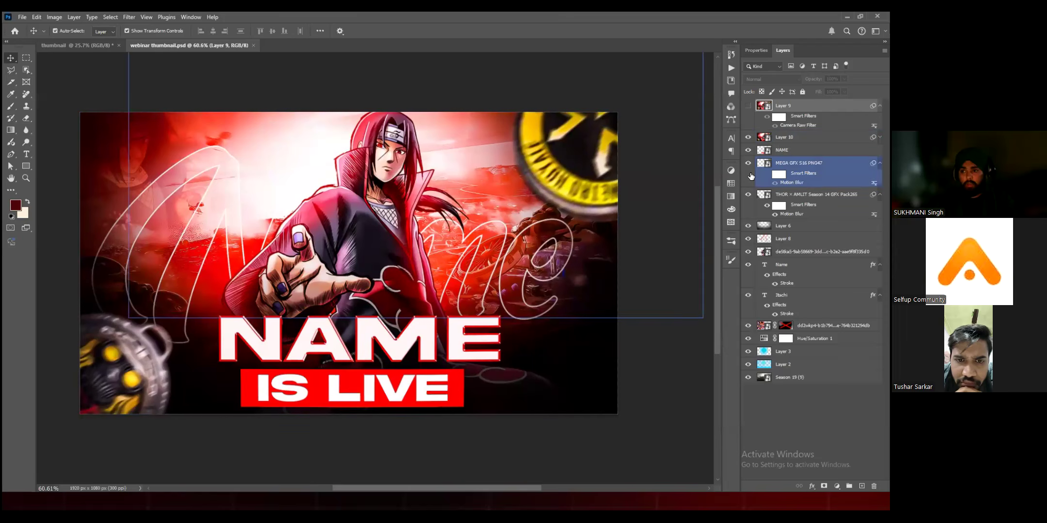
left_click(748, 377, "alt")
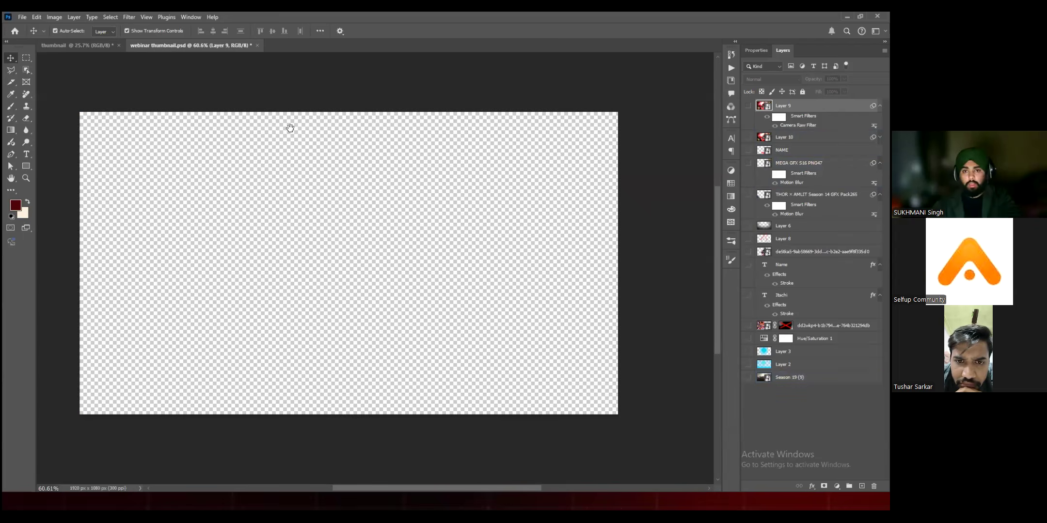
left_click_drag(303, 169, 285, 162)
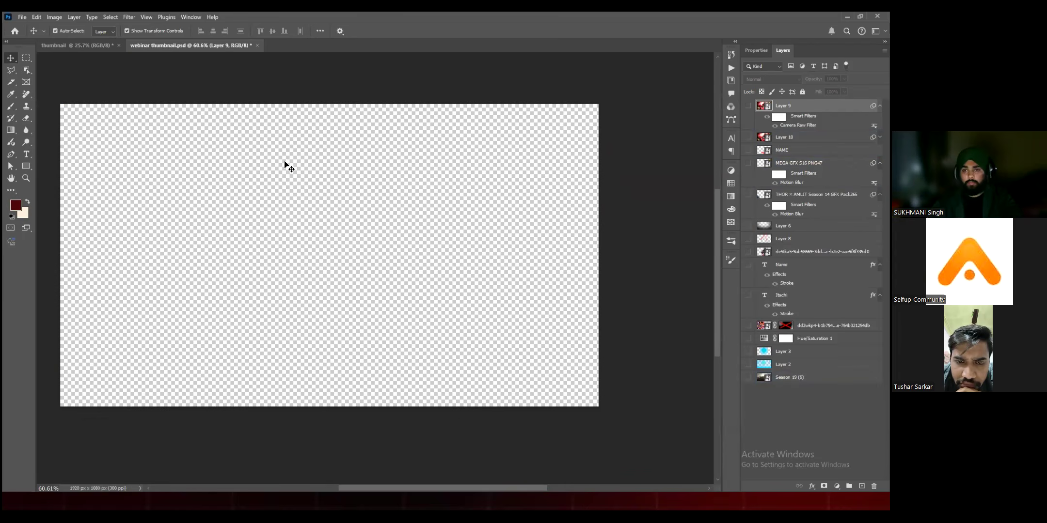
scroll(257, 97, "down", 2)
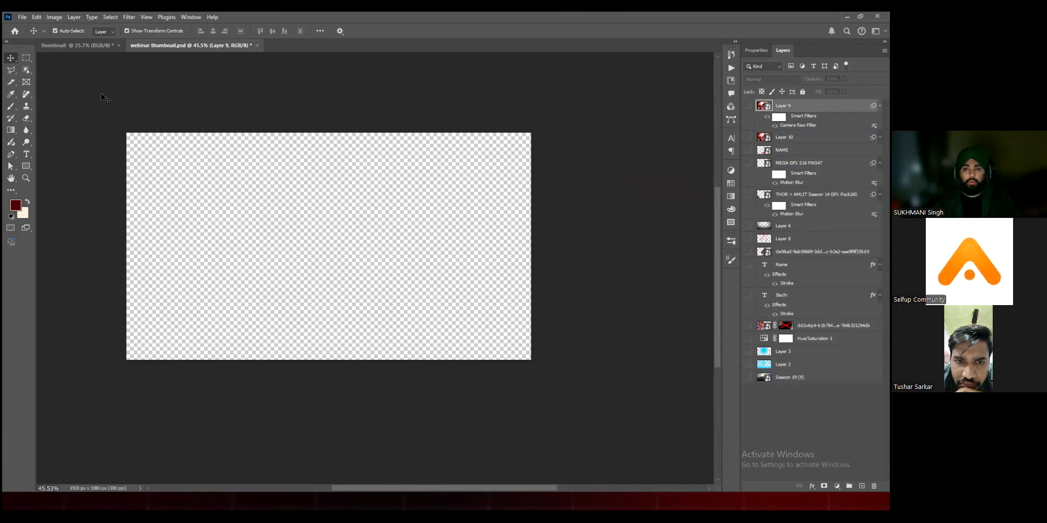
left_click(22, 17)
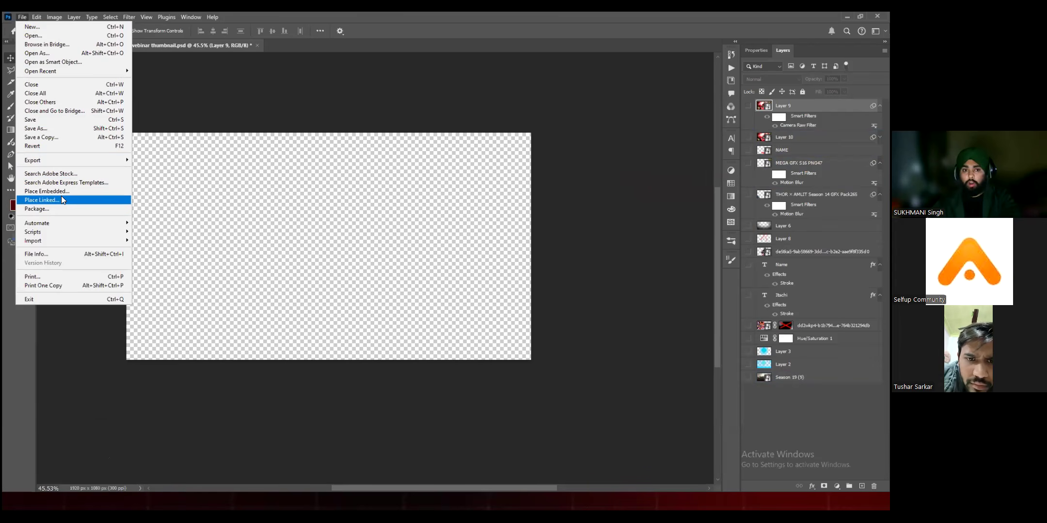
left_click(239, 235)
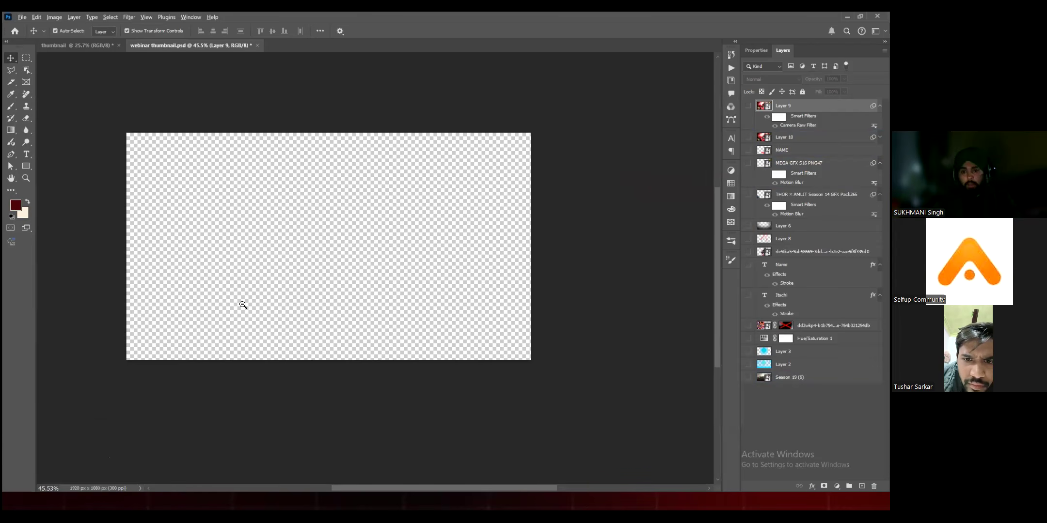
Step: Open a new tab in Chrome, and switch to File Explorer to open the ASSETS folder on New Volume (D:)
key("alt+Tab")
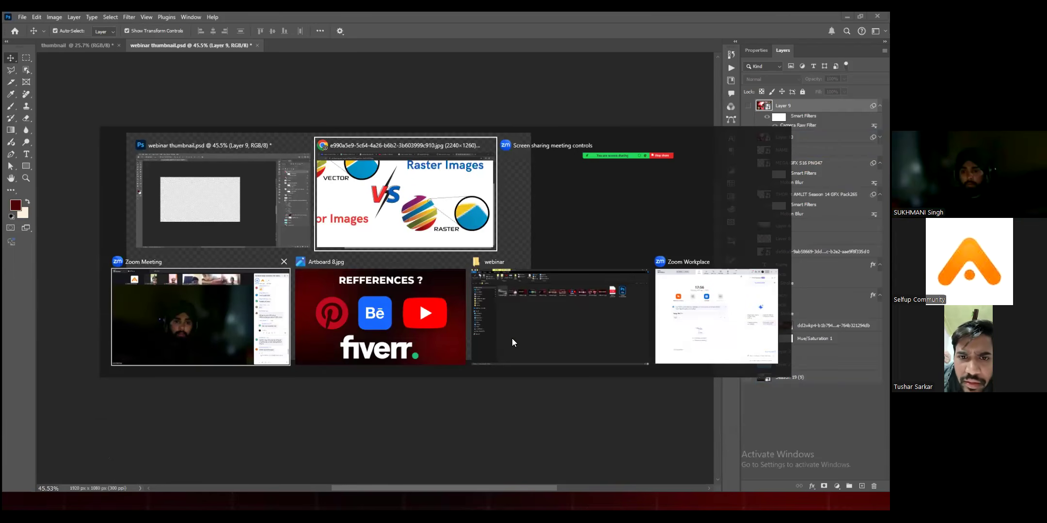
key("ctrl+t")
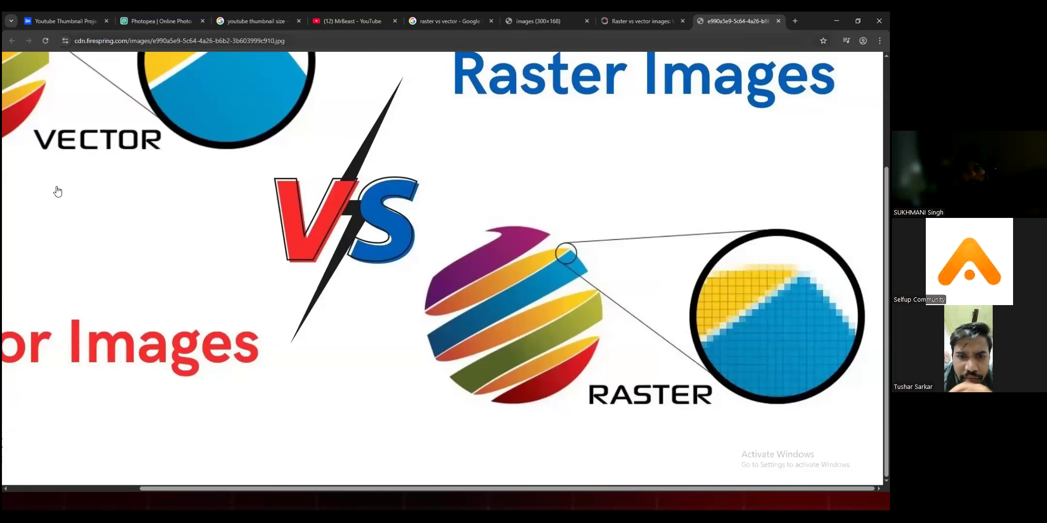
key("alt+Tab")
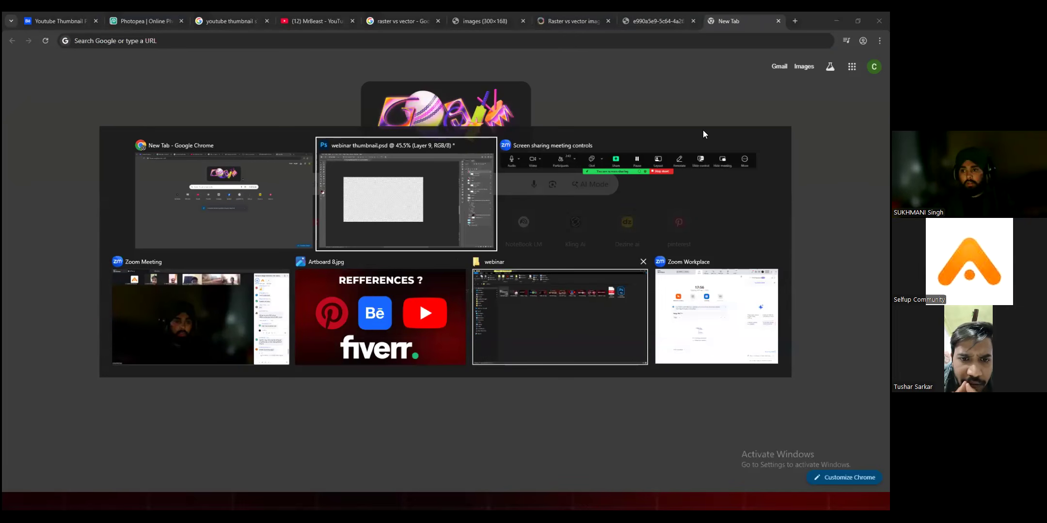
left_click(560, 317)
left_click(47, 323)
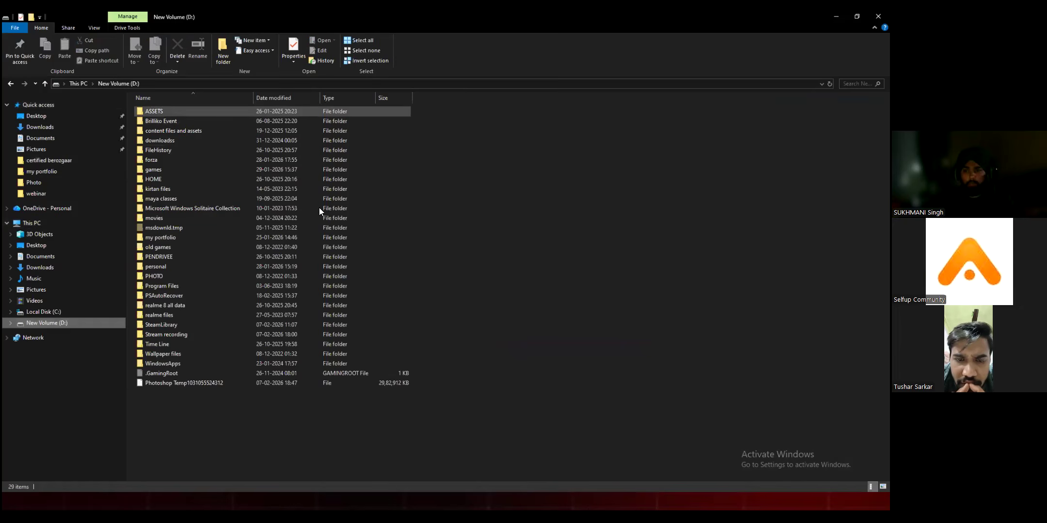
key("Return")
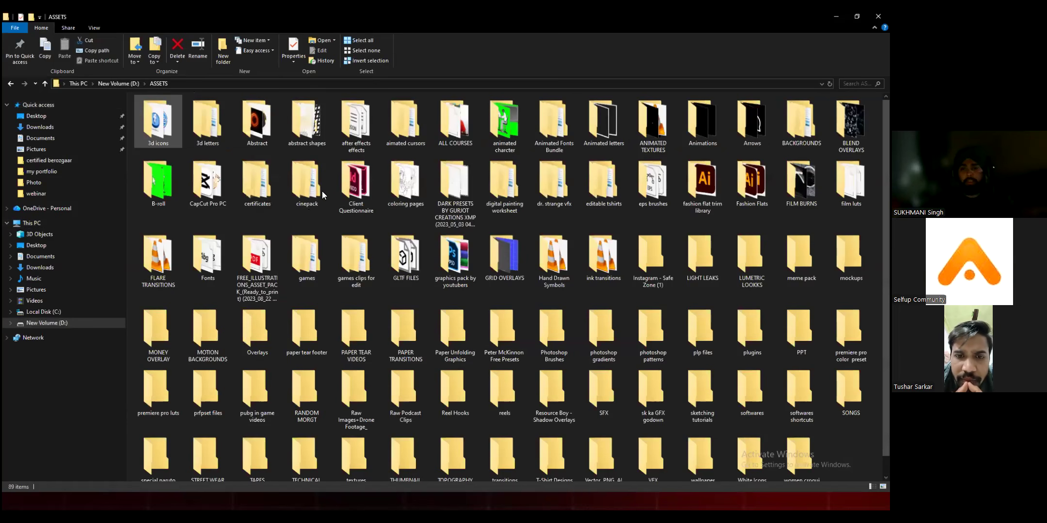
Step: Place 23_Background by MILAN GFX.jpg from the PUBG folder inside BACKGROUNDS into webinar thumbnail.psd, filling the canvas
key("Right")
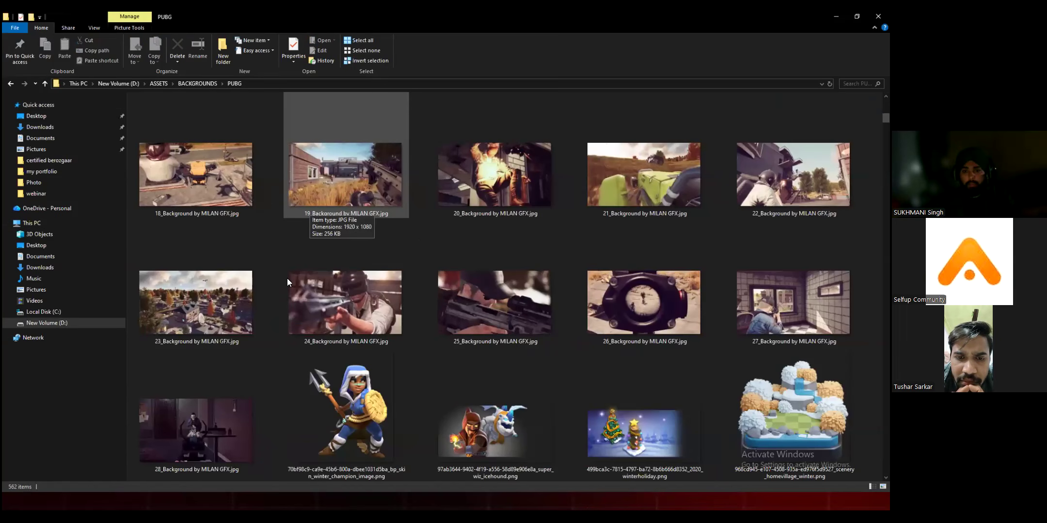
left_click(340, 199)
left_click_drag(232, 314, 135, 233)
key("alt+Tab")
left_click_drag(311, 250, 311, 256)
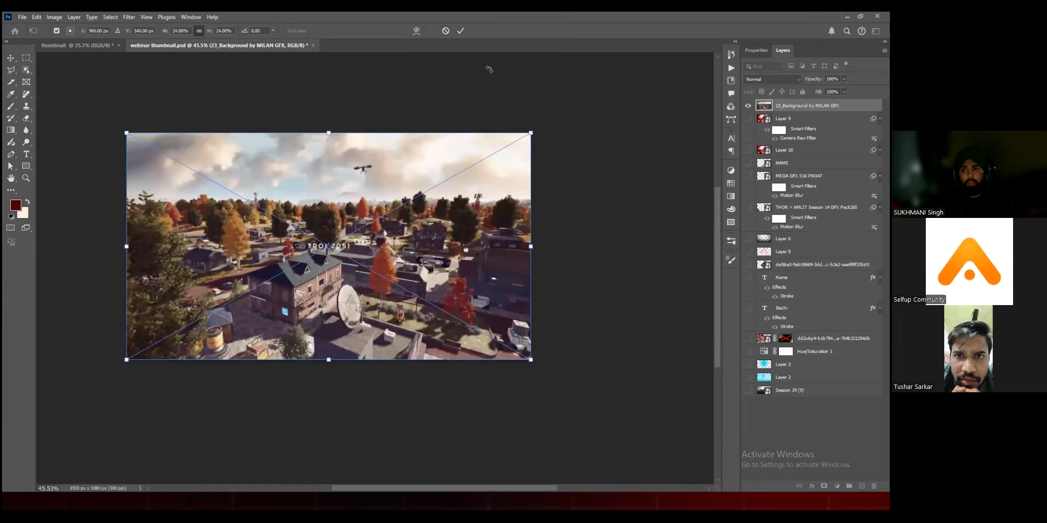
key("Return")
left_click_drag(397, 219, 394, 231)
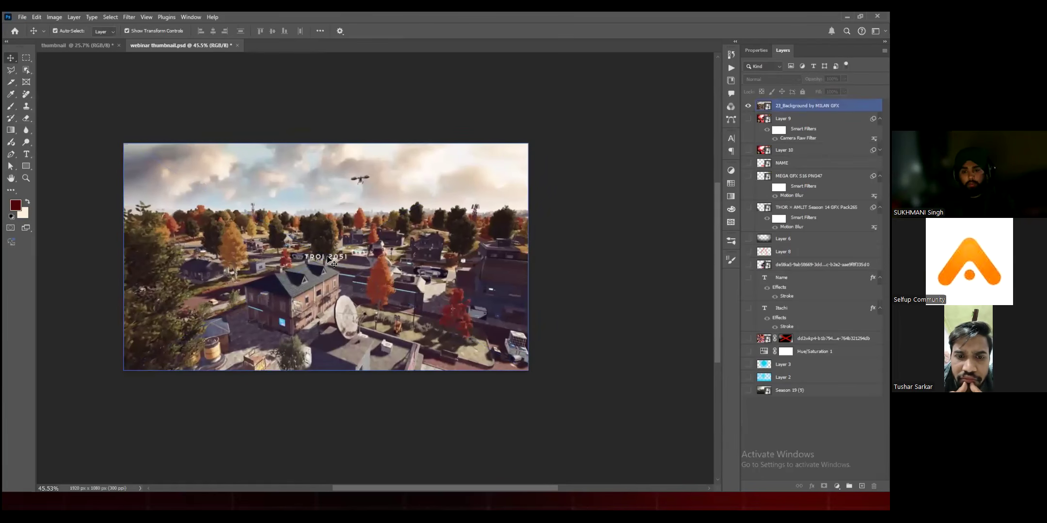
Step: Try shifting the placed background off the canvas corner, undo the move, and toggle the layer's visibility off and on
left_click_drag(695, 165, 743, 393)
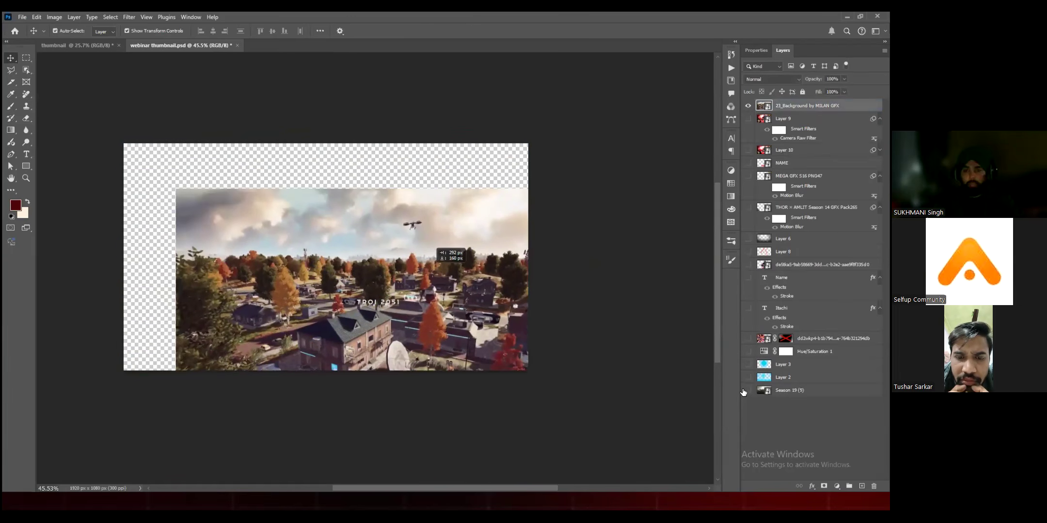
key("ctrl+z")
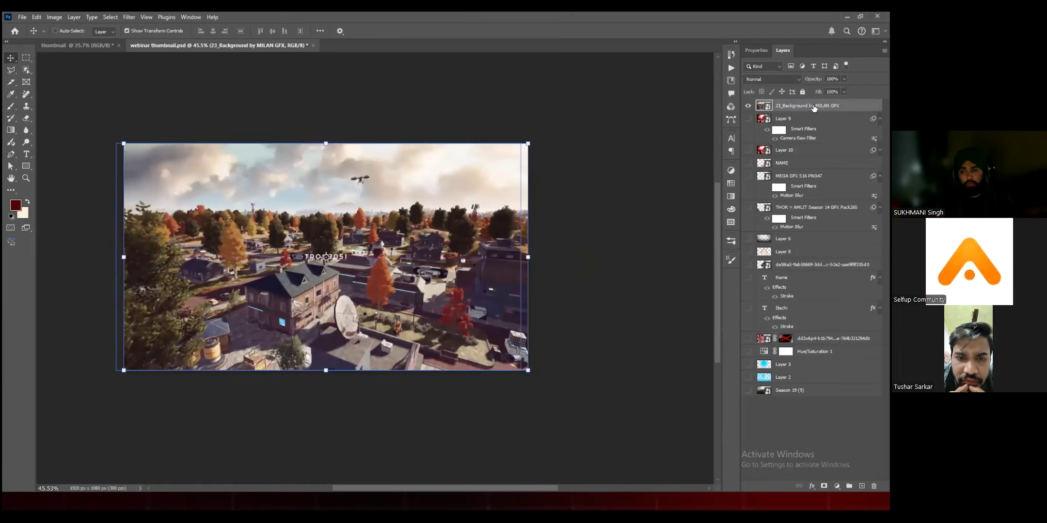
key("ctrl+comma")
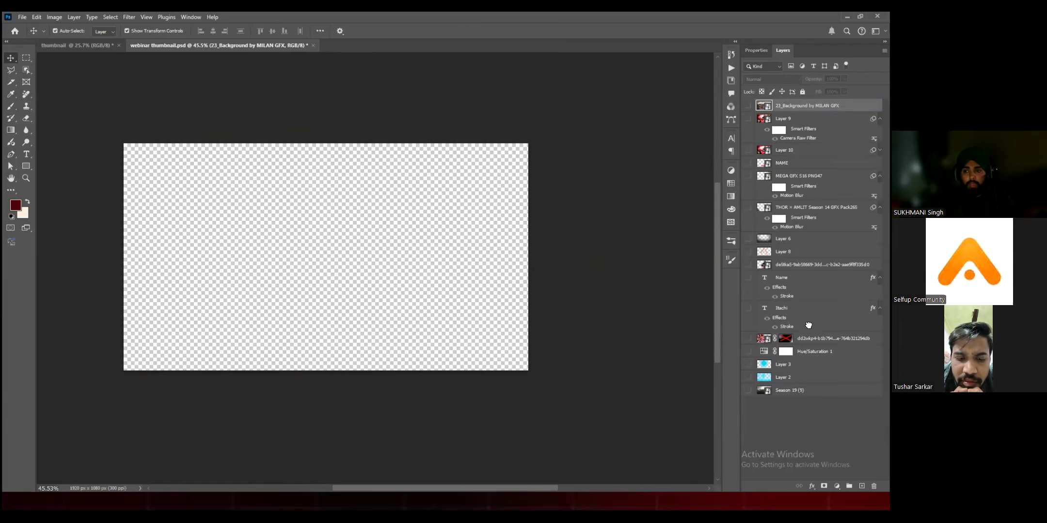
key("ctrl+comma")
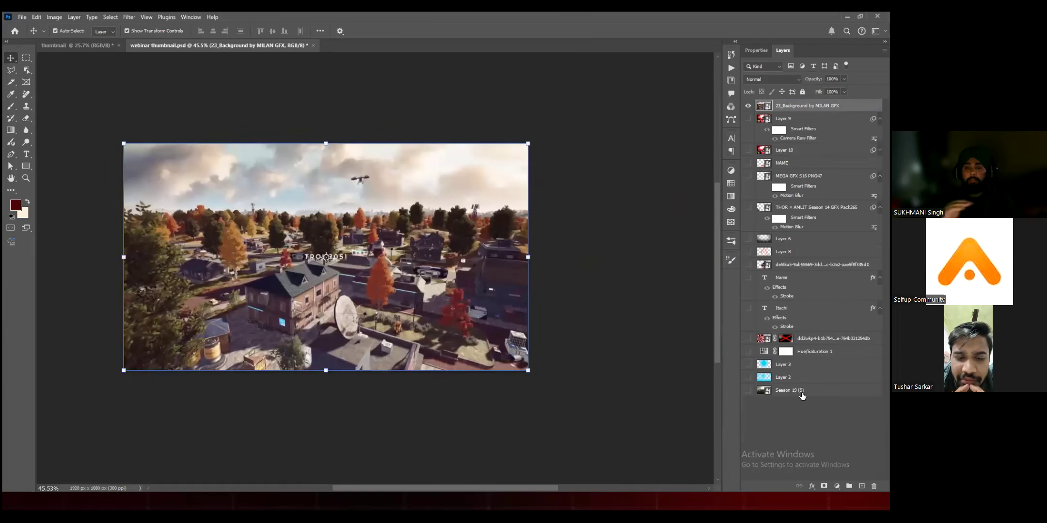
Step: Move the 23_Background by MILAN GFX layer below Season 19 (9), and show the anime character layer above it
left_click_drag(802, 109, 788, 391)
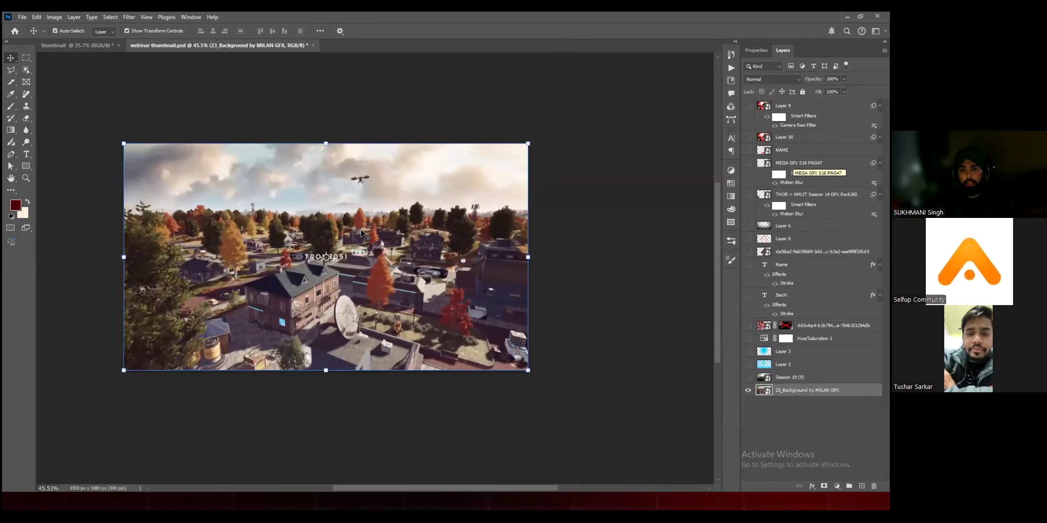
left_click_drag(361, 194, 359, 205)
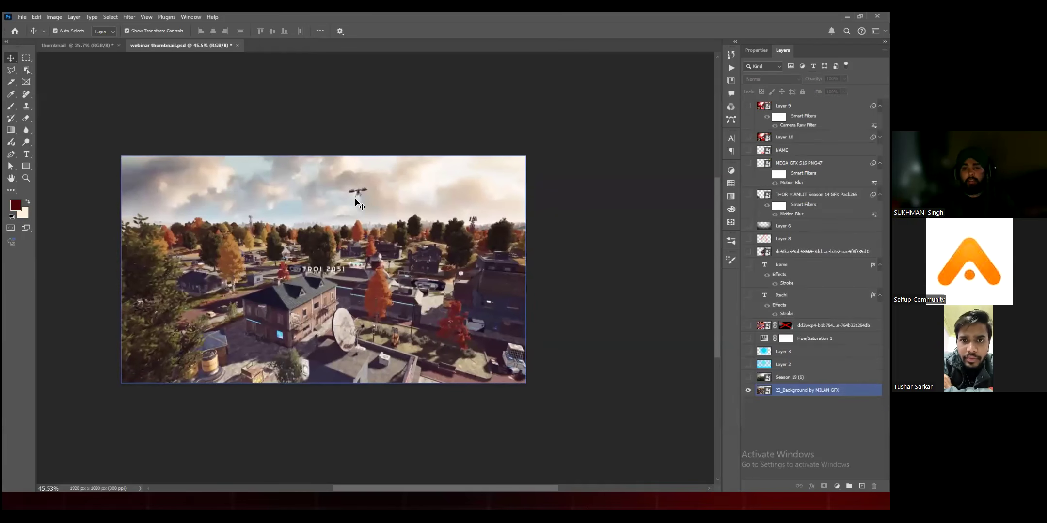
left_click(525, 131)
left_click_drag(521, 203, 531, 184)
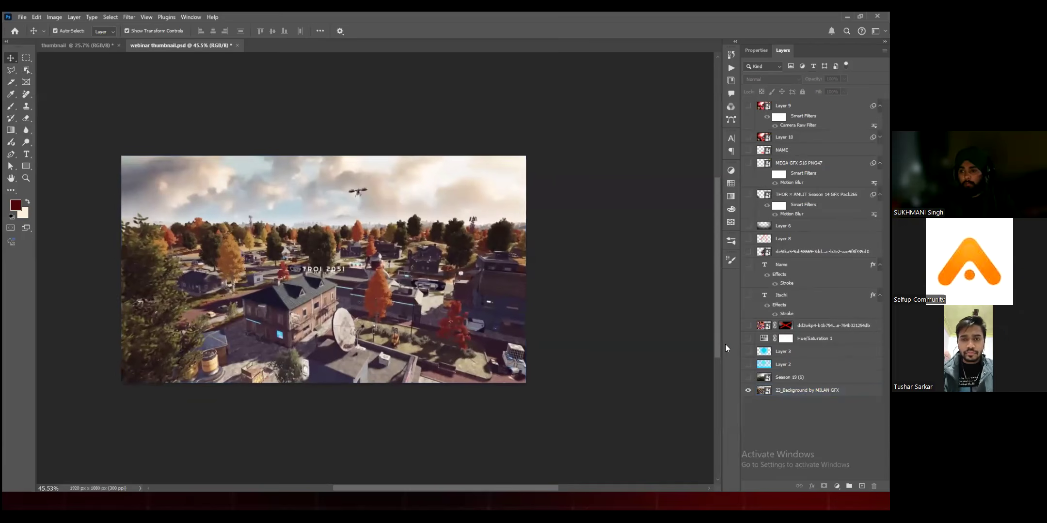
left_click(774, 392)
left_click(748, 252)
left_click(318, 236)
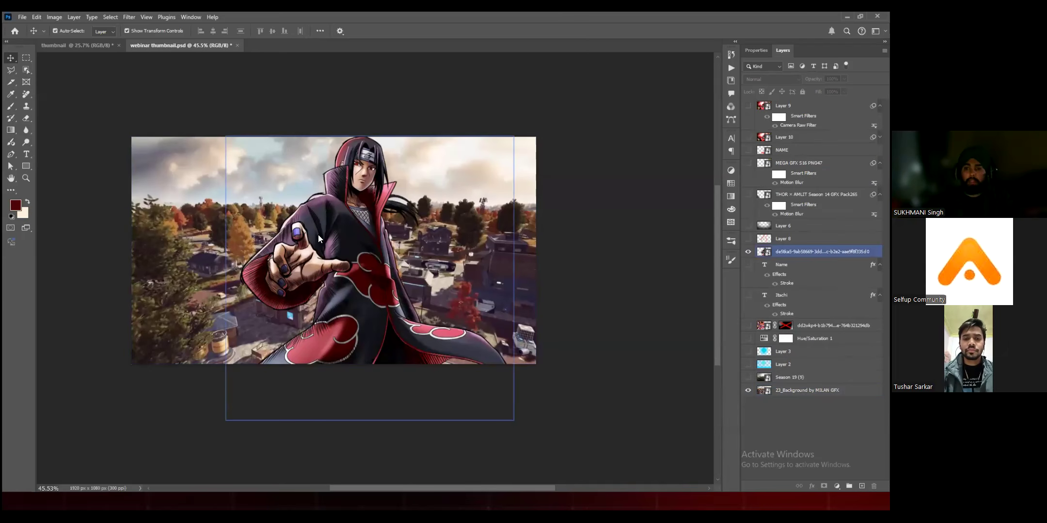
Step: Move the anime character slightly down and left over the background, and select the background layer
left_click_drag(318, 235, 289, 250)
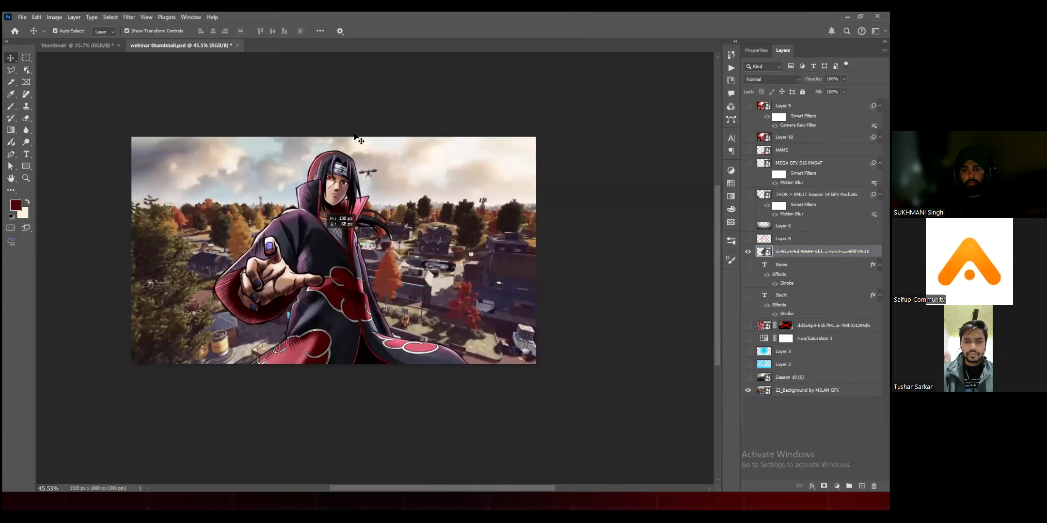
left_click_drag(320, 262, 330, 268)
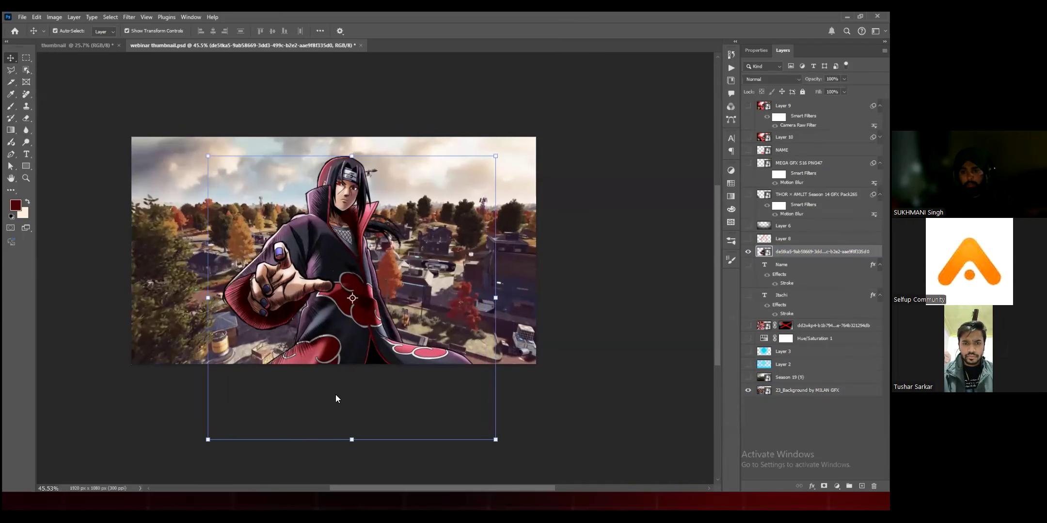
left_click(458, 418)
left_click(519, 278)
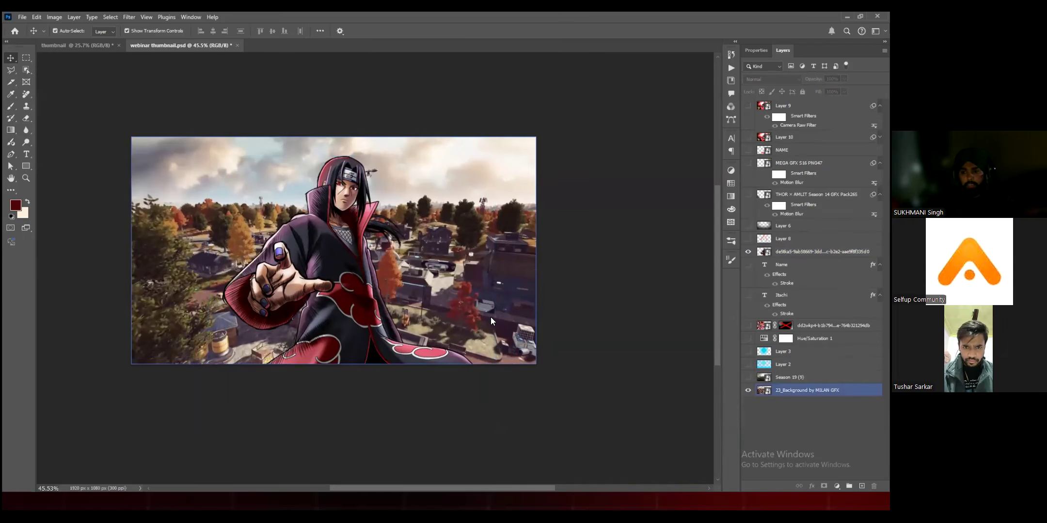
Step: Place the super_wiz_icehound PNG from the PUBG folder as the top layer, and align it with the canvas's left edge
key("alt+Tab")
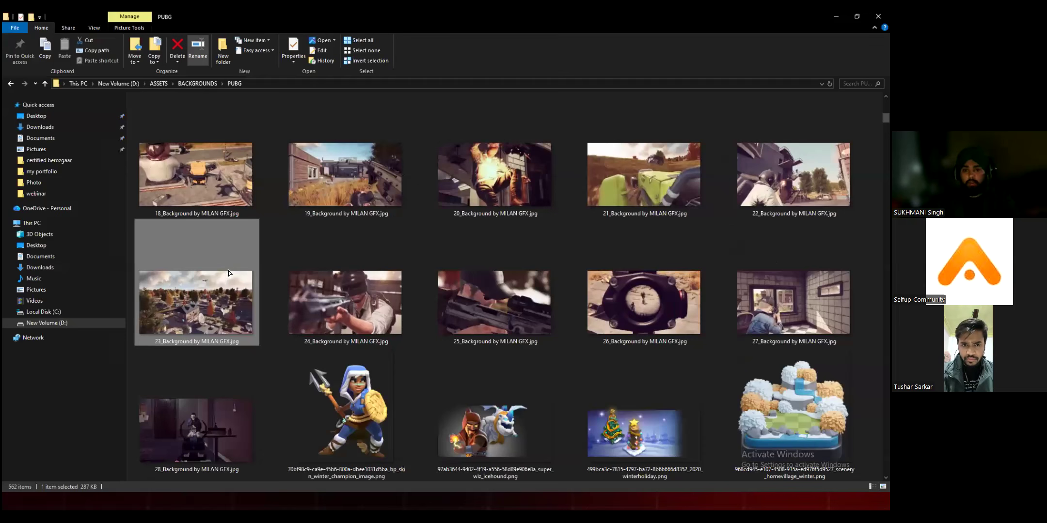
key("alt+Tab")
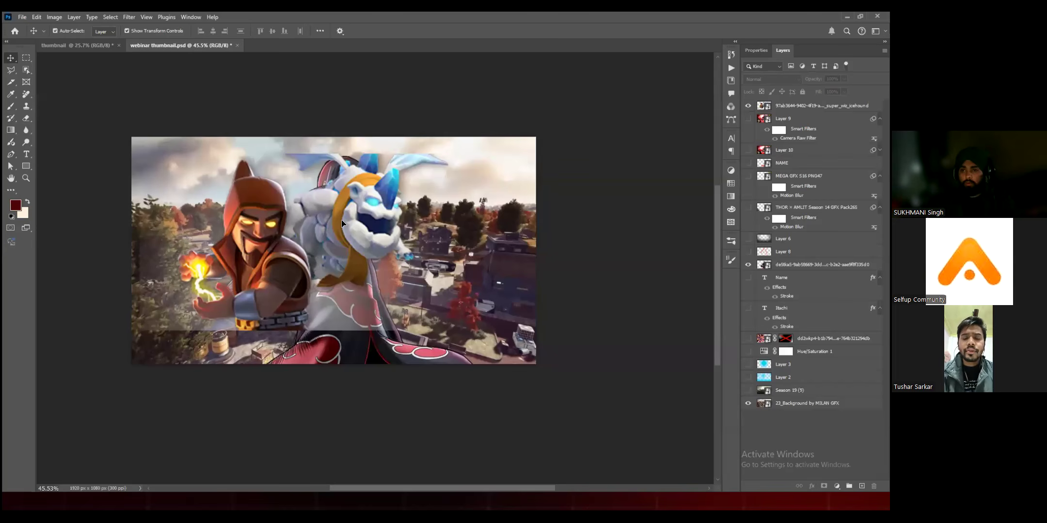
left_click_drag(341, 223, 358, 216)
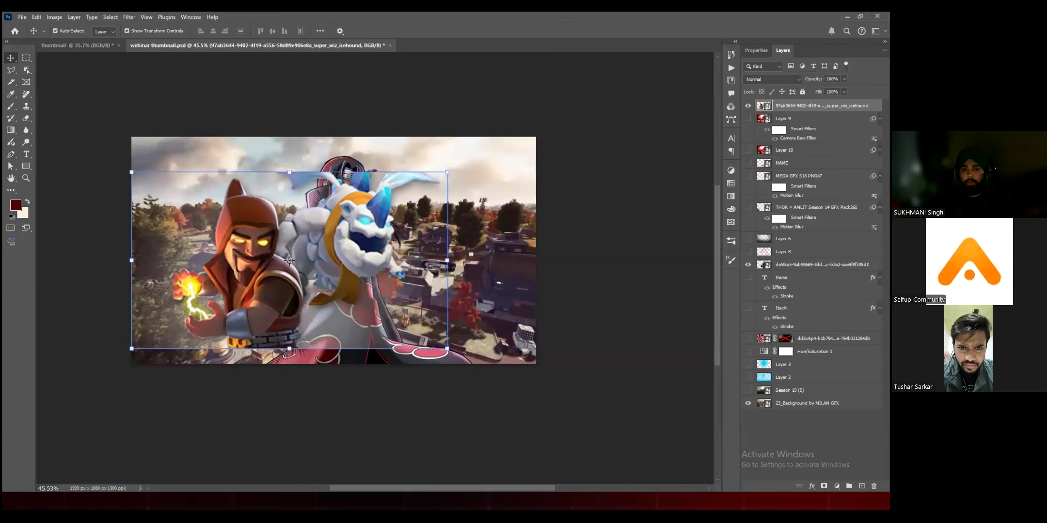
left_click(100, 237)
left_click(228, 252)
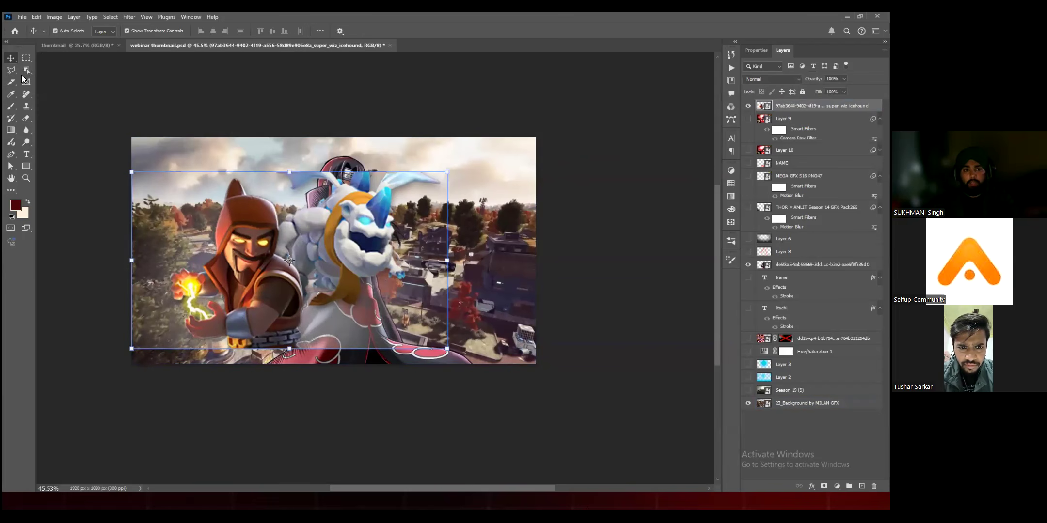
Step: Select the hooded wizard in the super_wiz_icehound image with the Object Selection Tool
left_click(76, 70)
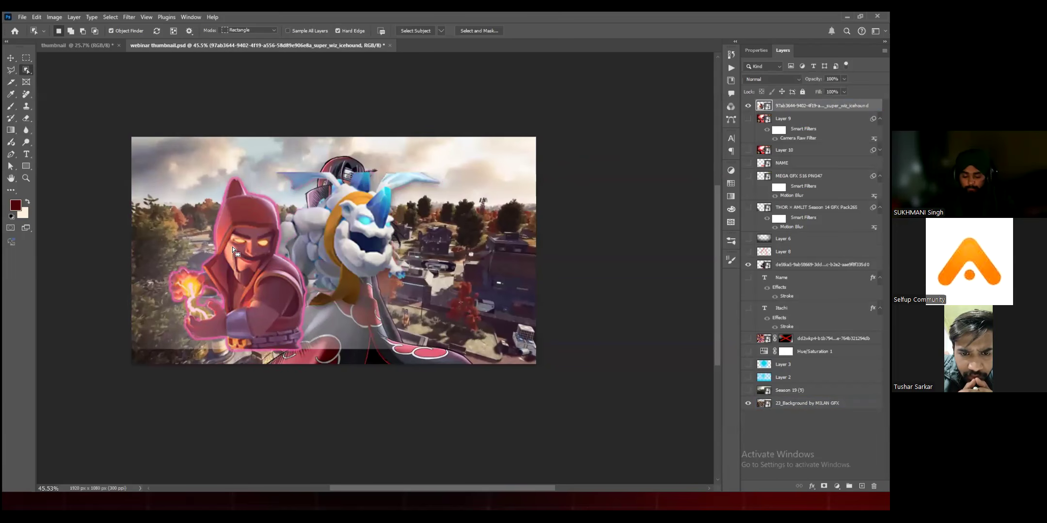
left_click(215, 255)
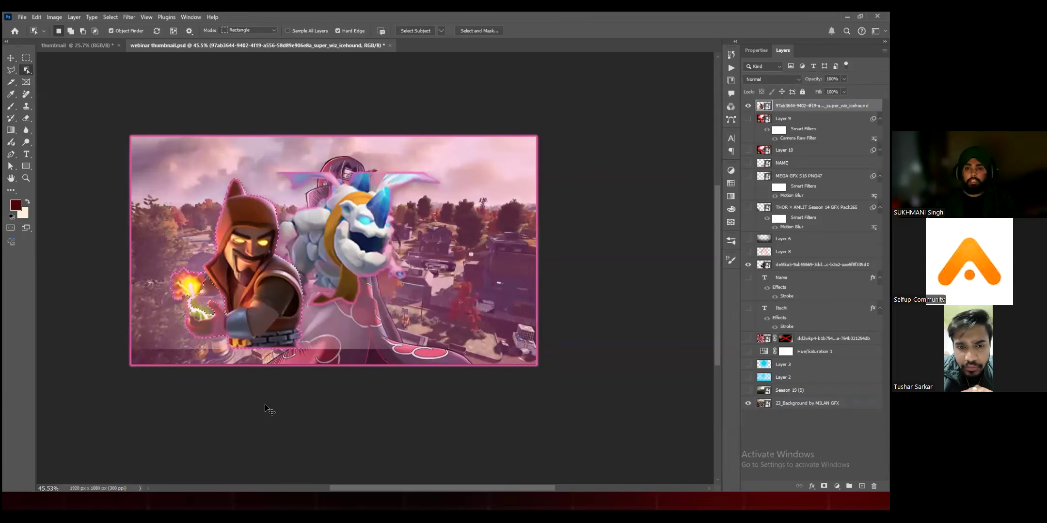
scroll(295, 441, "up", 2)
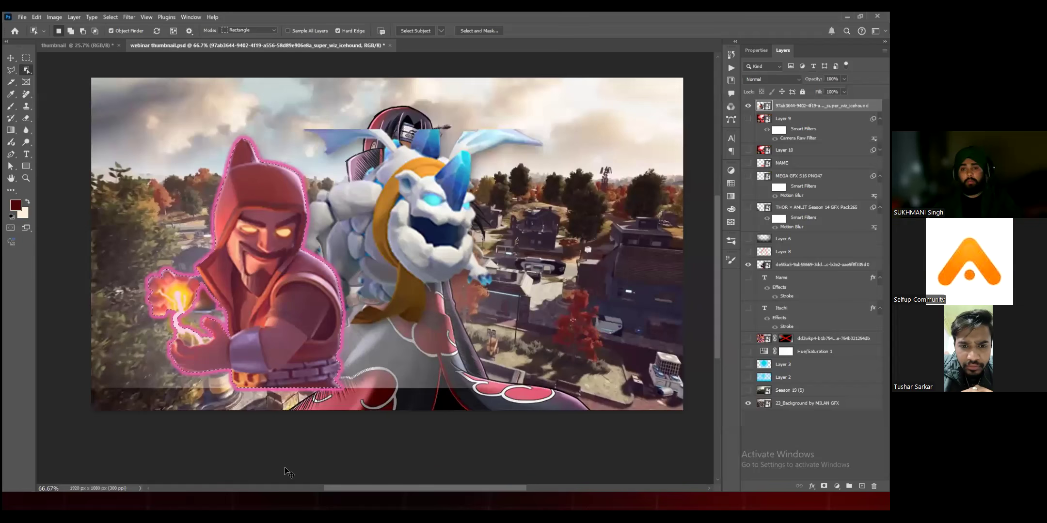
left_click(9, 61)
left_click_drag(76, 121, 86, 129)
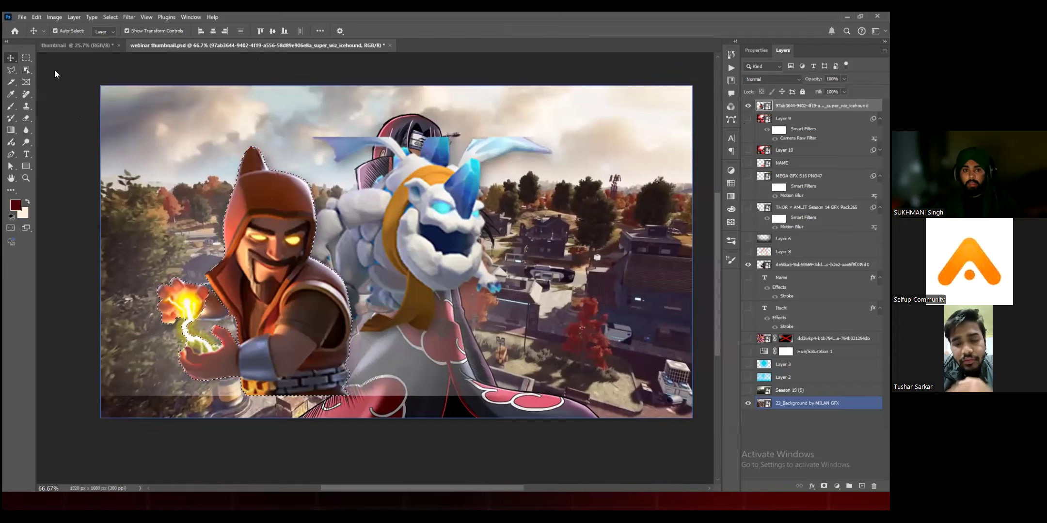
left_click_drag(426, 363, 390, 369)
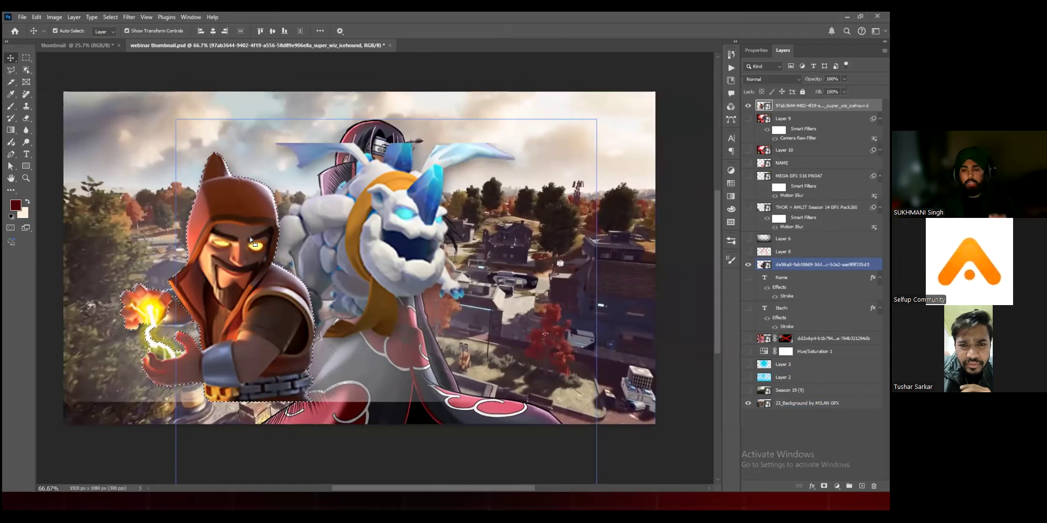
left_click_drag(250, 237, 281, 225)
left_click(27, 71)
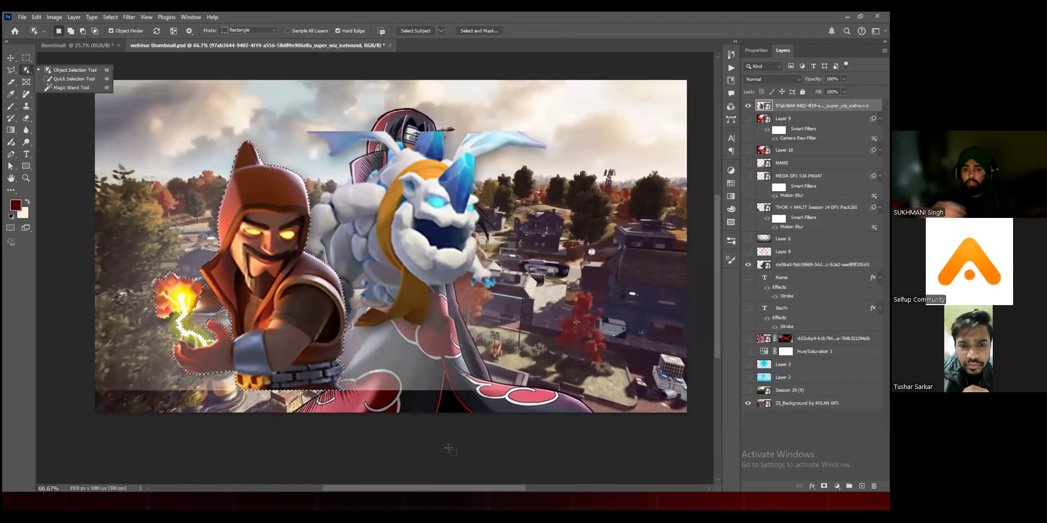
Step: Copy the selected wizard to a new layer, hide the source image, scale the copy to about 145%, and place it in front of the character
key("ctrl+j")
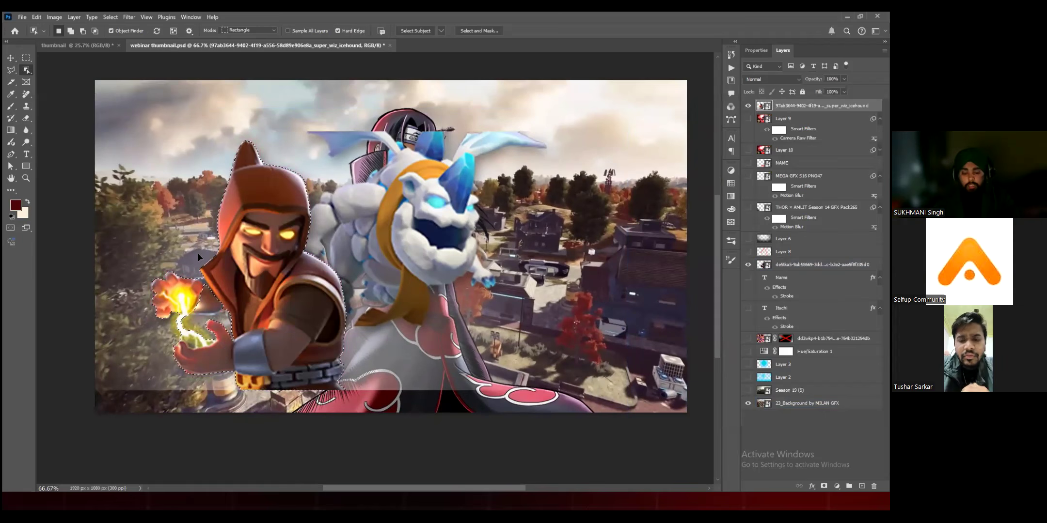
key("ctrl+j")
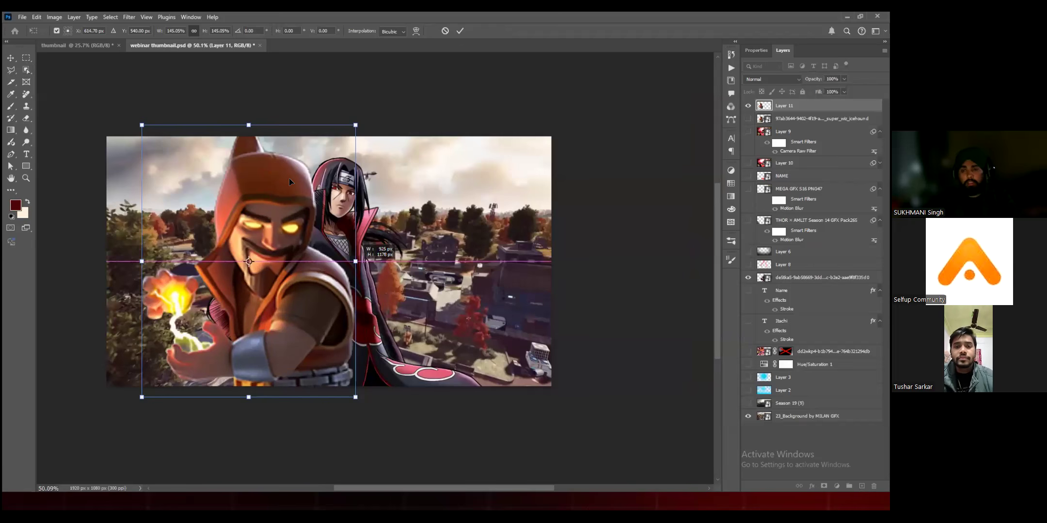
key("Return")
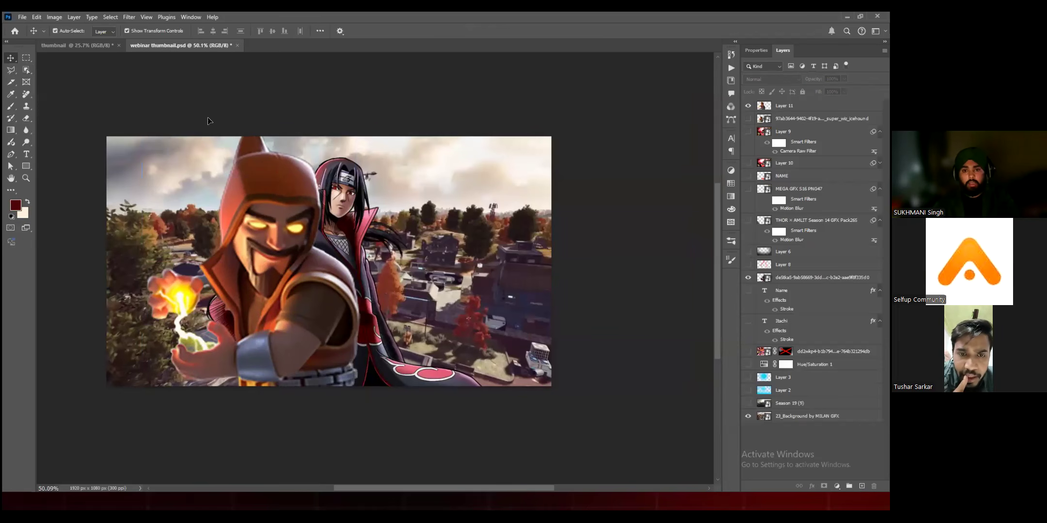
left_click_drag(151, 158, 165, 163)
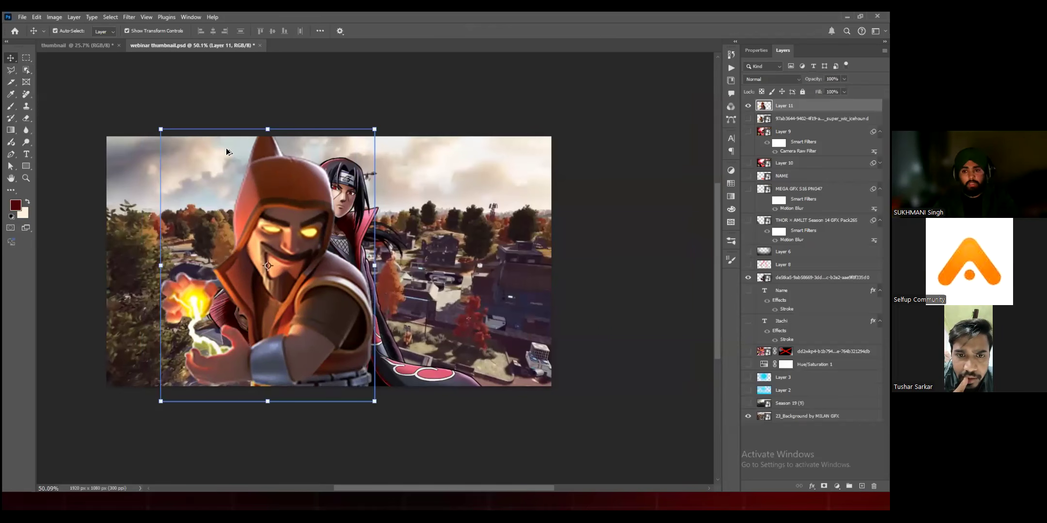
Step: Examine the wizard cutout's edge beside the anime character up close, and move the wizard farther left
scroll(316, 169, "up", 10)
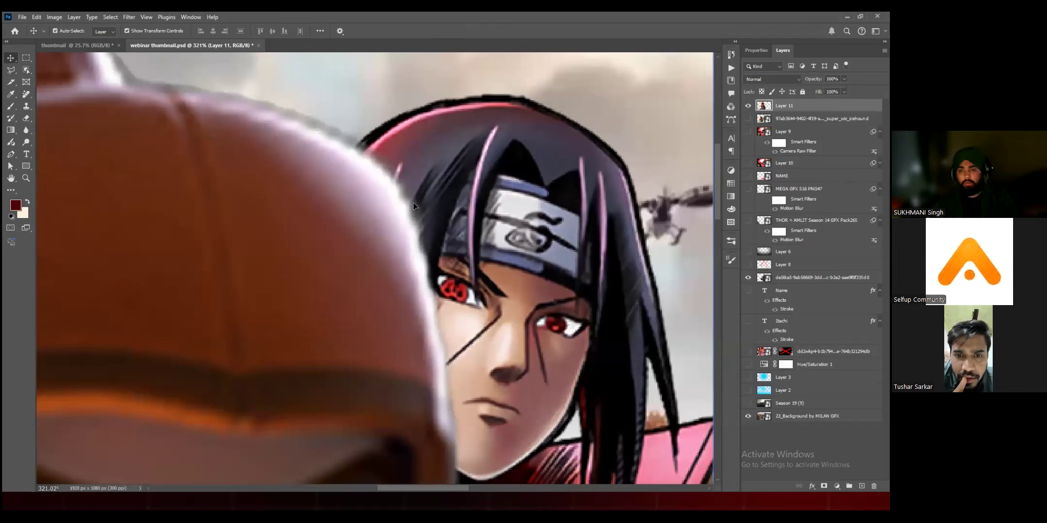
left_click(432, 214)
scroll(432, 213, "down", 2)
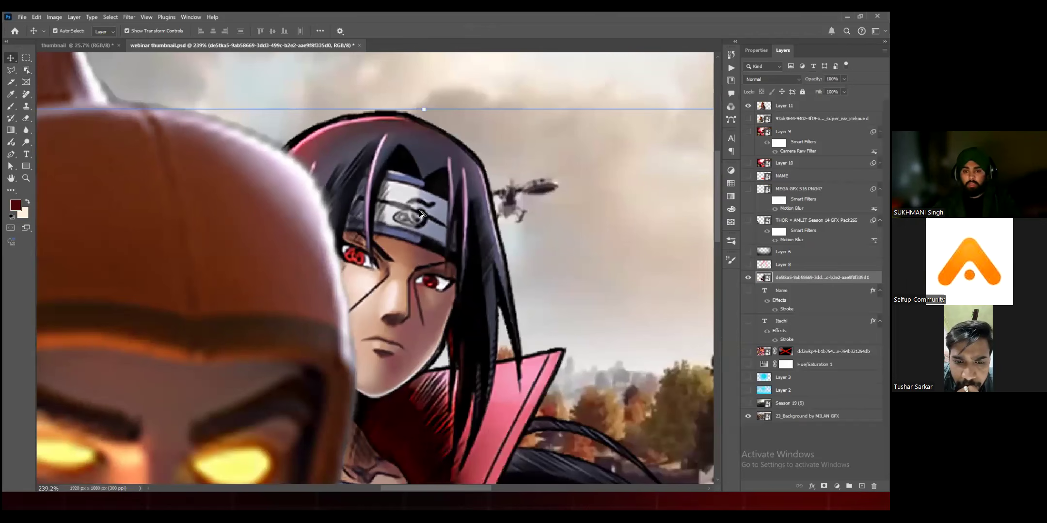
scroll(326, 223, "down", 3)
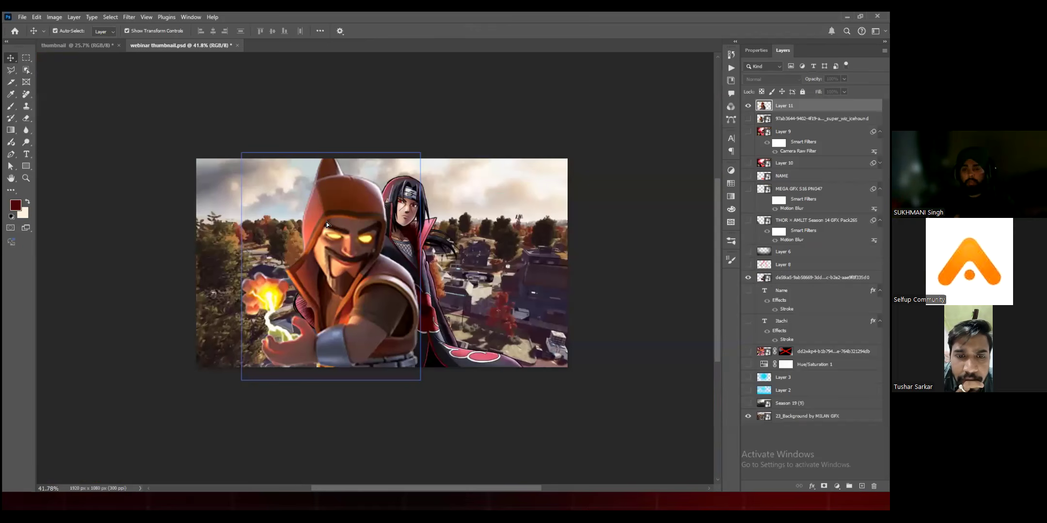
scroll(326, 221, "down", 4)
left_click(326, 222)
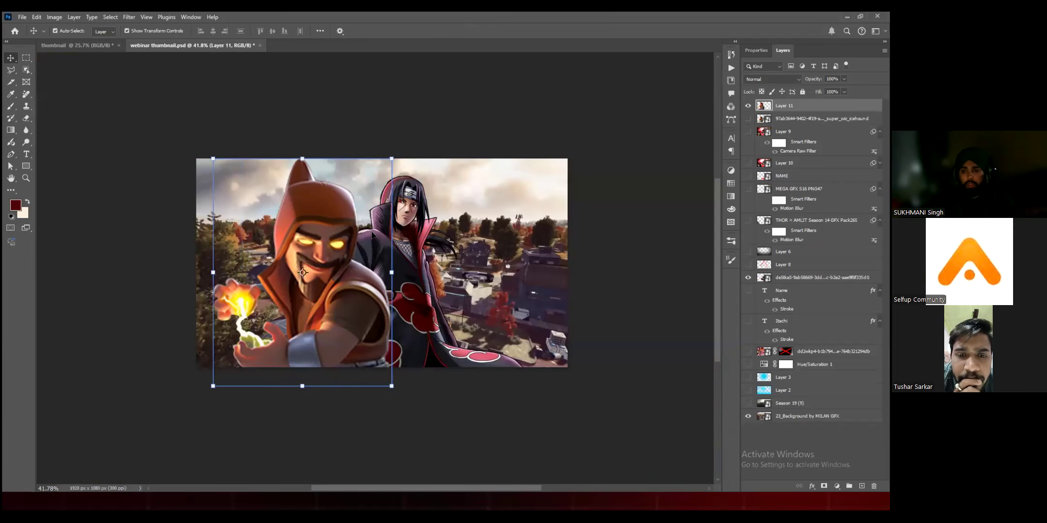
Step: Delete the wizard cutout layer and shift the anime character left over the background
key("Delete")
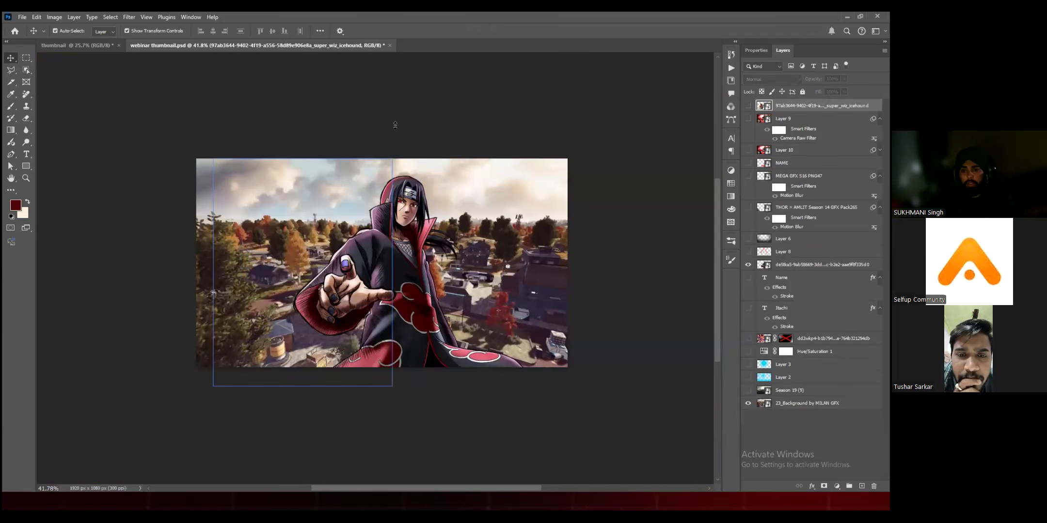
key("ctrl+z")
left_click(276, 455)
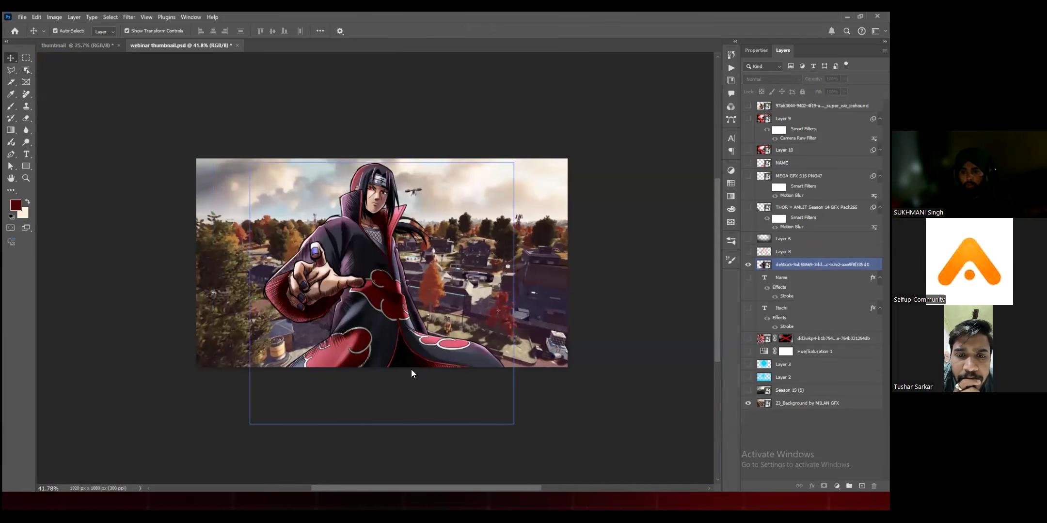
Step: Switch to the Chrome browser and open the Unsplash website
key("alt+Tab")
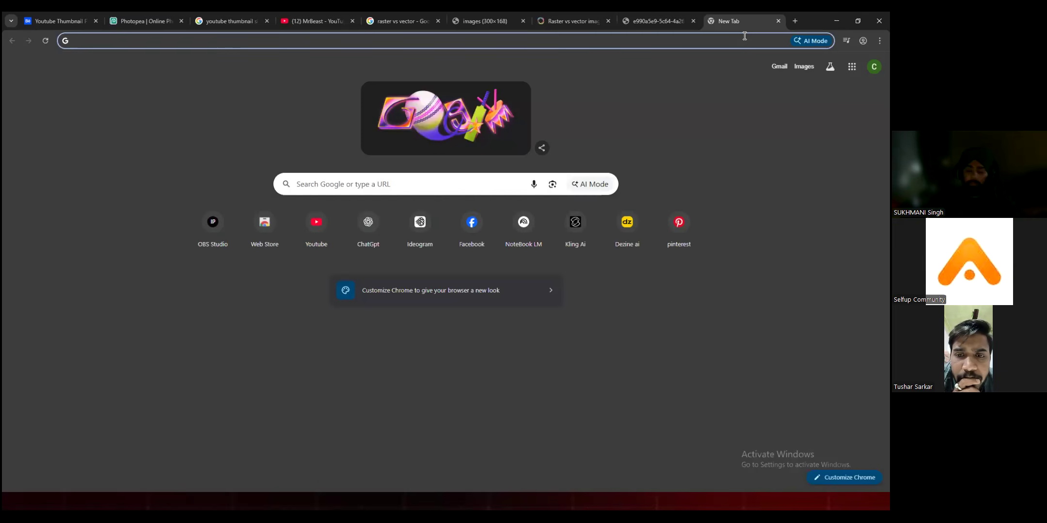
type("unsplash.com")
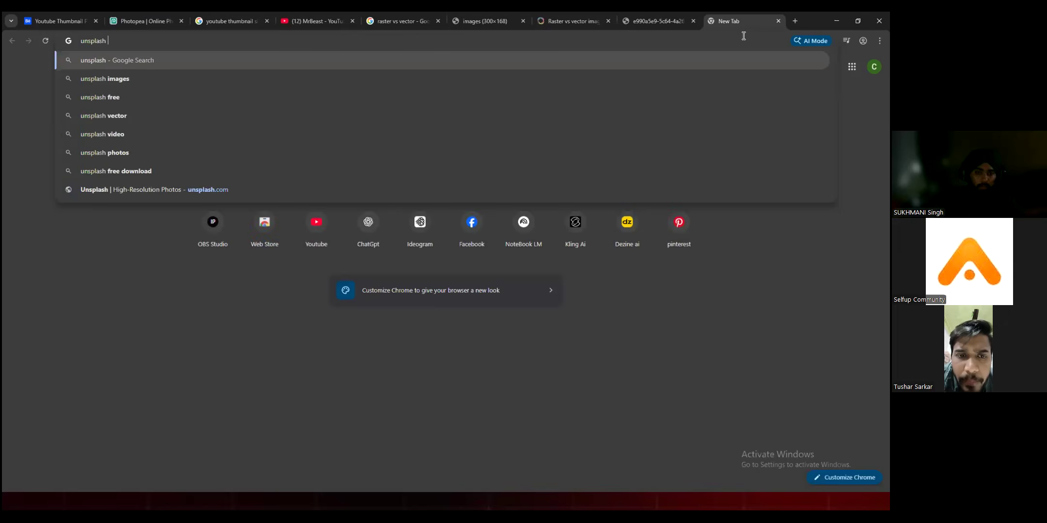
key("Return")
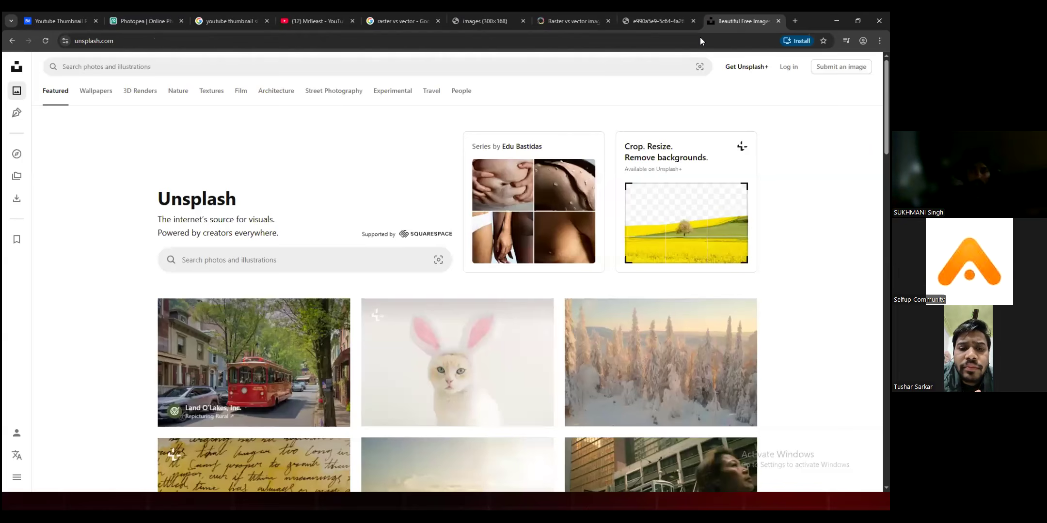
Step: Open the Pexels website in a new browser tab and browse its free stock photos
key("ctrl+t")
type("pe")
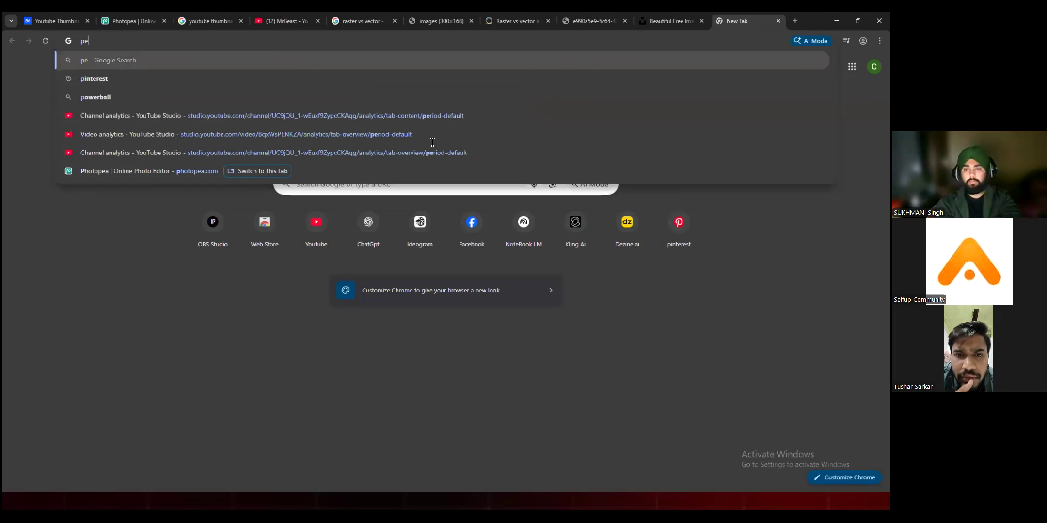
type("xels")
key("Return")
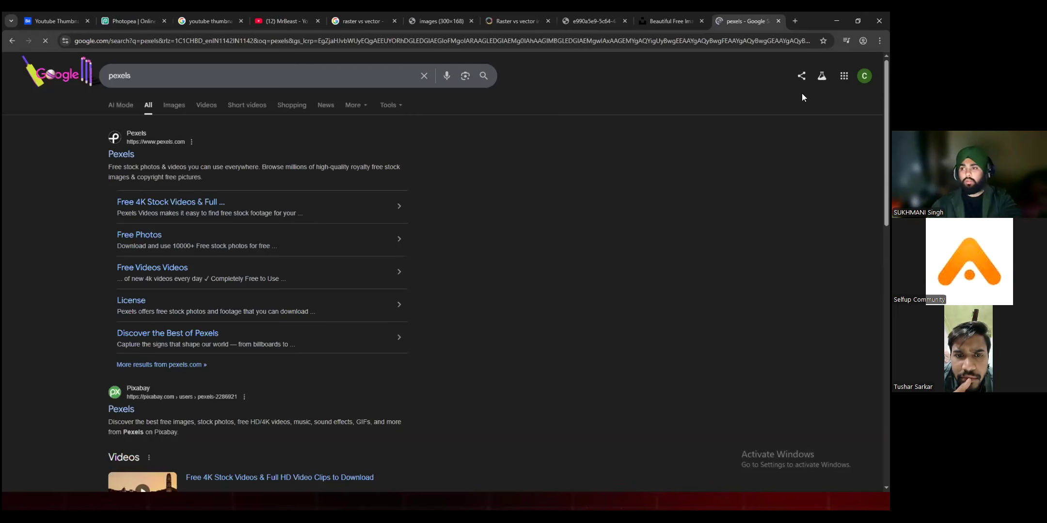
left_click(182, 206)
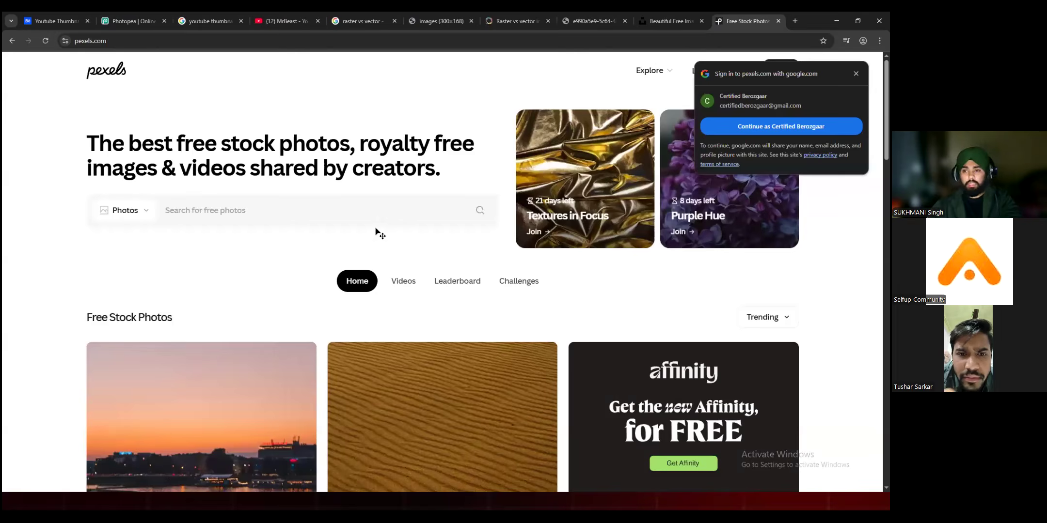
scroll(377, 231, "down", 10)
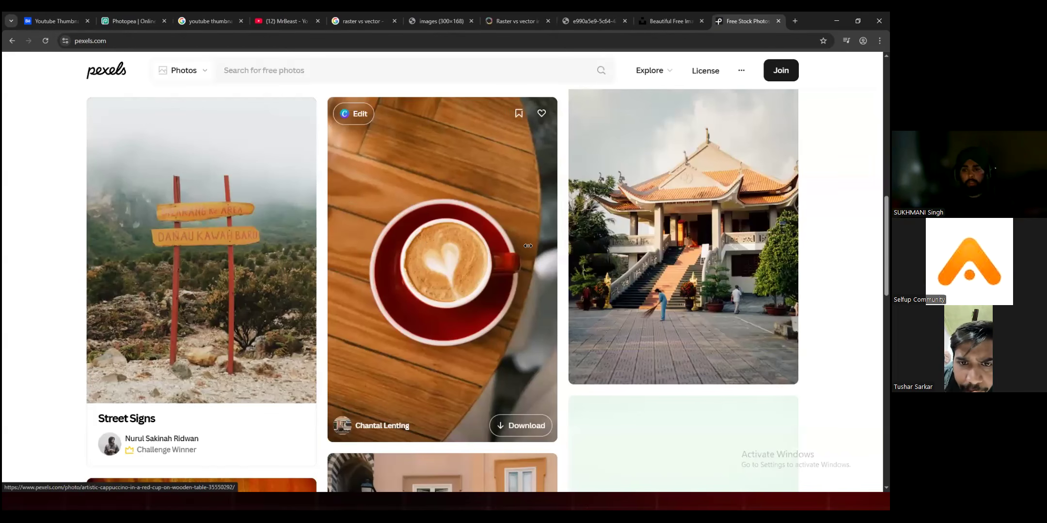
Step: Switch back to Photoshop and shift the anime character slightly right and down over the background
key("alt+Tab")
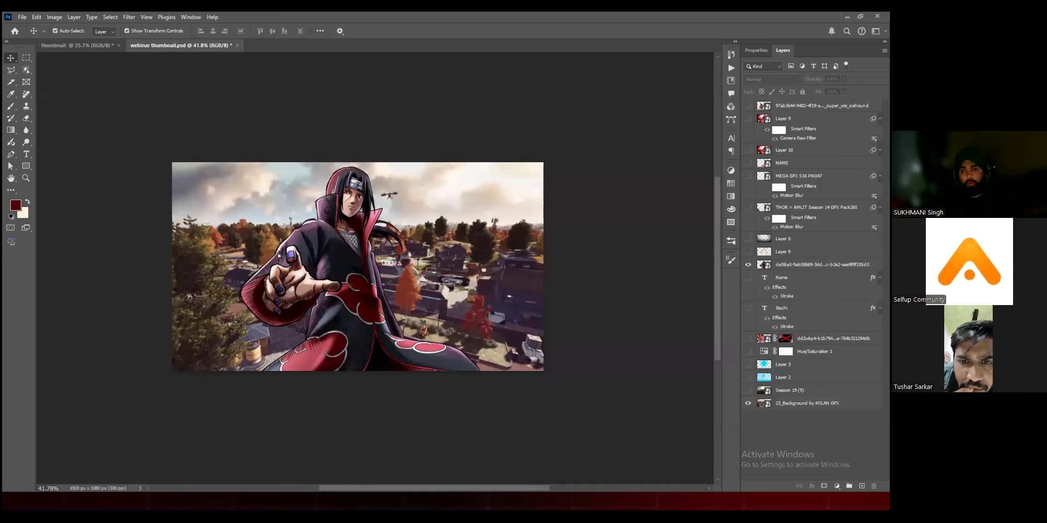
left_click_drag(335, 70, 321, 235)
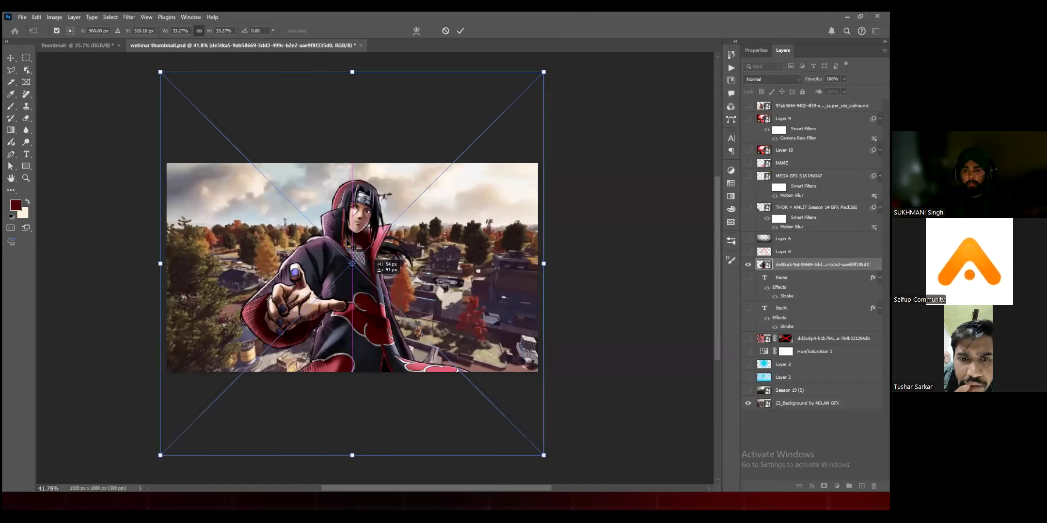
key("Return")
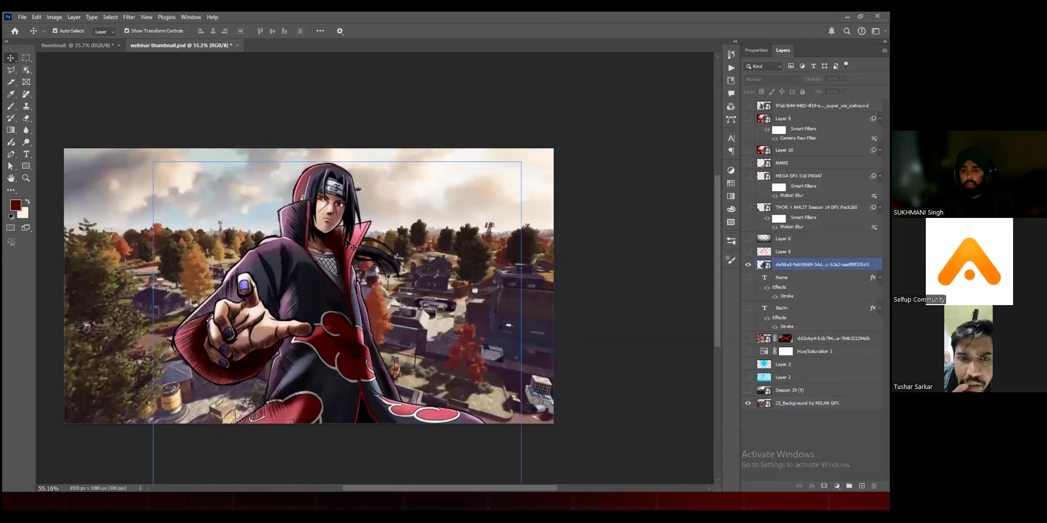
Step: Create a new blank layer directly above the 23_Background by MILAN GFX layer
left_click(795, 403)
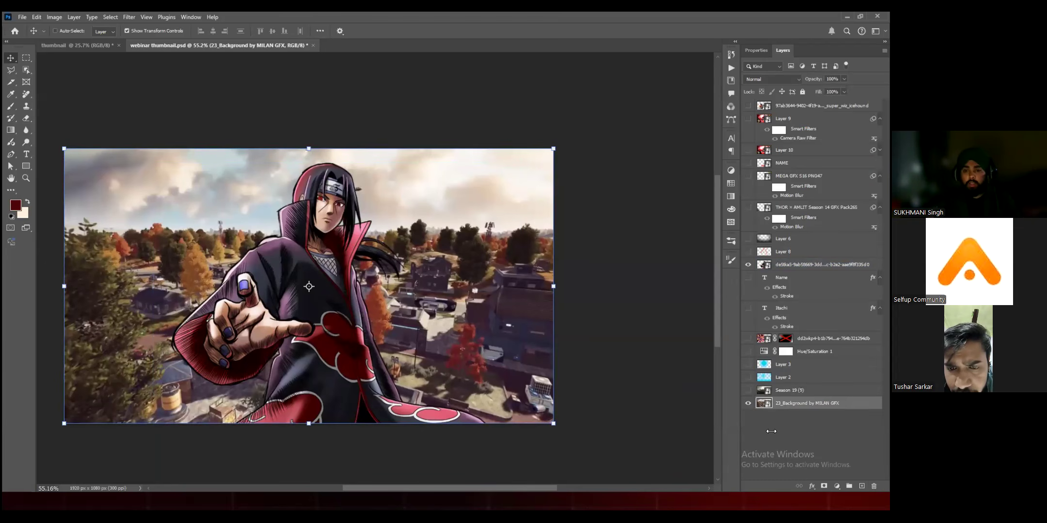
key("ctrl+shift+n")
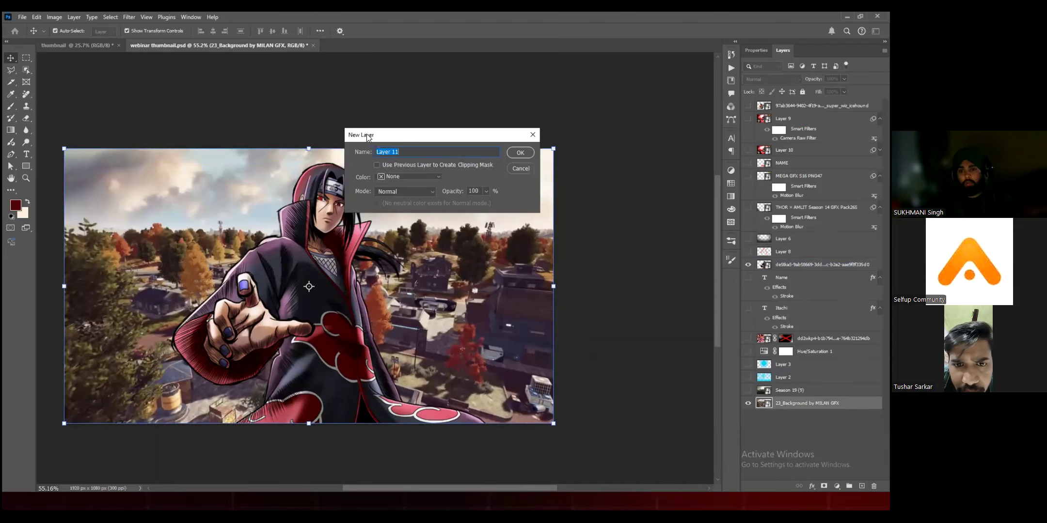
key("Return")
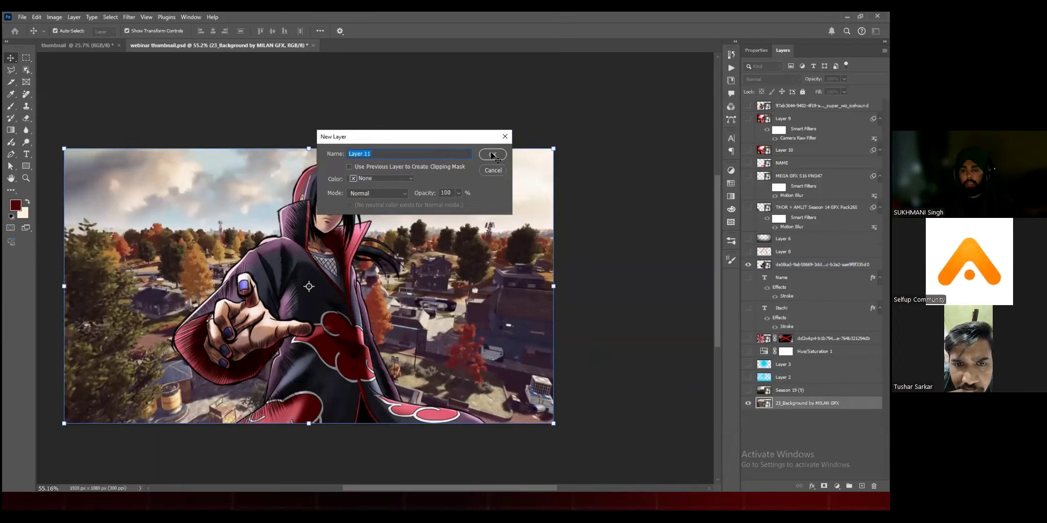
key("Delete")
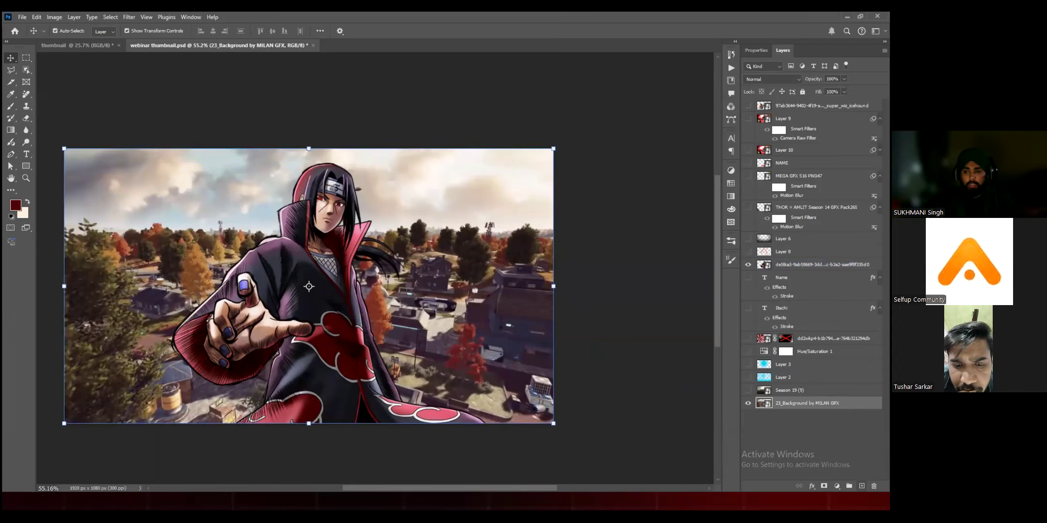
key("ctrl+z")
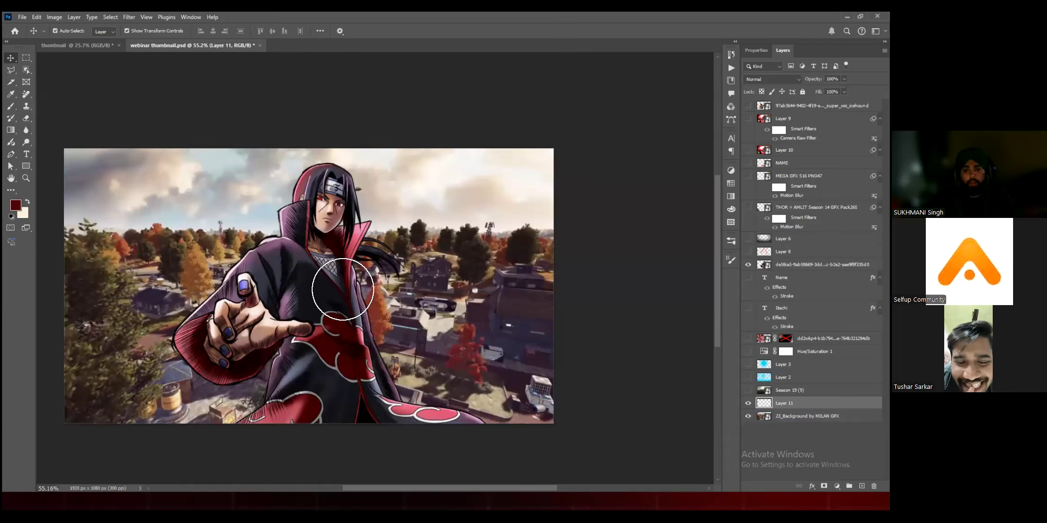
Step: Paint dark red brush strokes behind the anime character on the new layer, and undo them
key("b")
mouse_move(340, 286)
left_mouse_down()
mouse_move(363, 248)
mouse_move(423, 296)
left_mouse_up()
left_click_drag(477, 325, 276, 323)
key("ctrl+z")
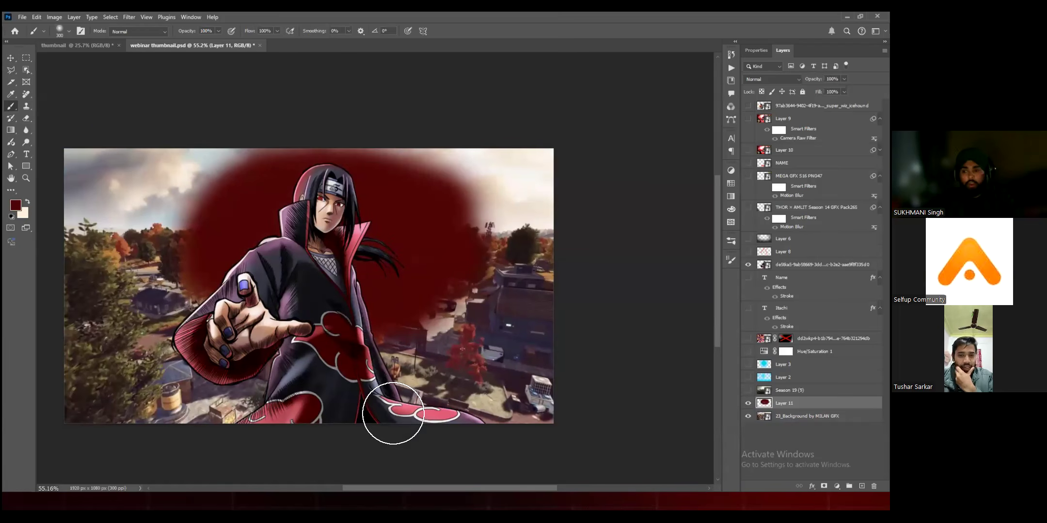
key("ctrl+z")
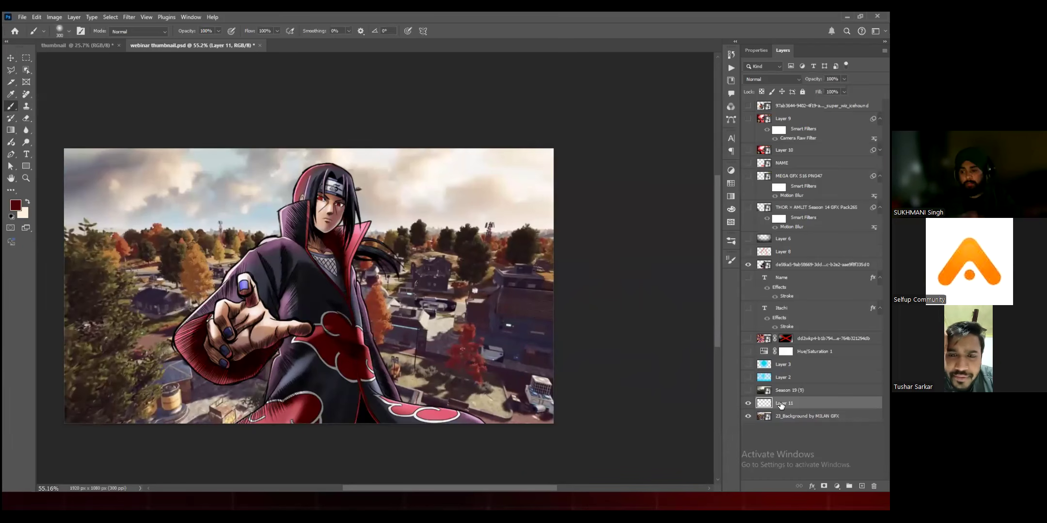
Step: Select the Brush Tool and set the Soft Round Pressure Size brush to 417 px
left_click(12, 59)
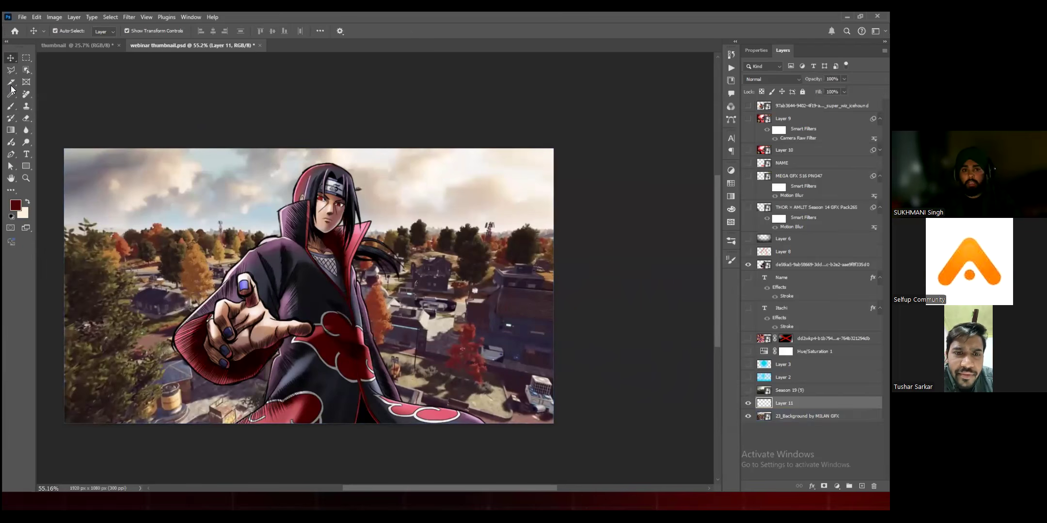
left_click(9, 110)
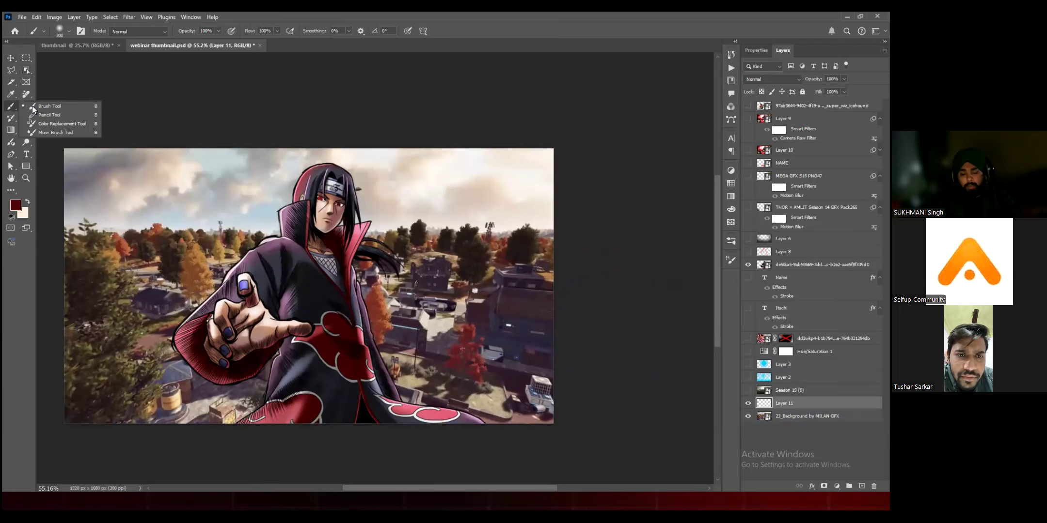
left_click(162, 202)
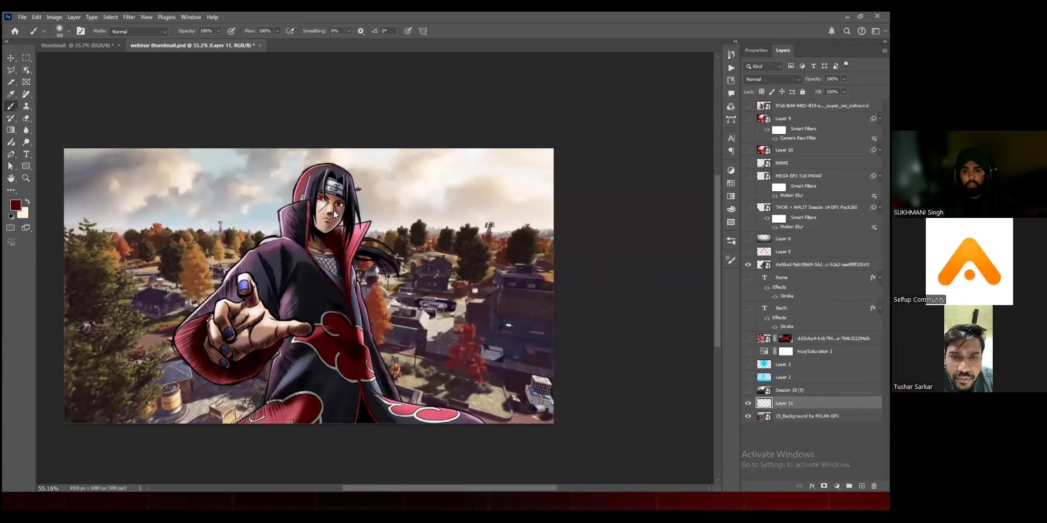
right_click(185, 230)
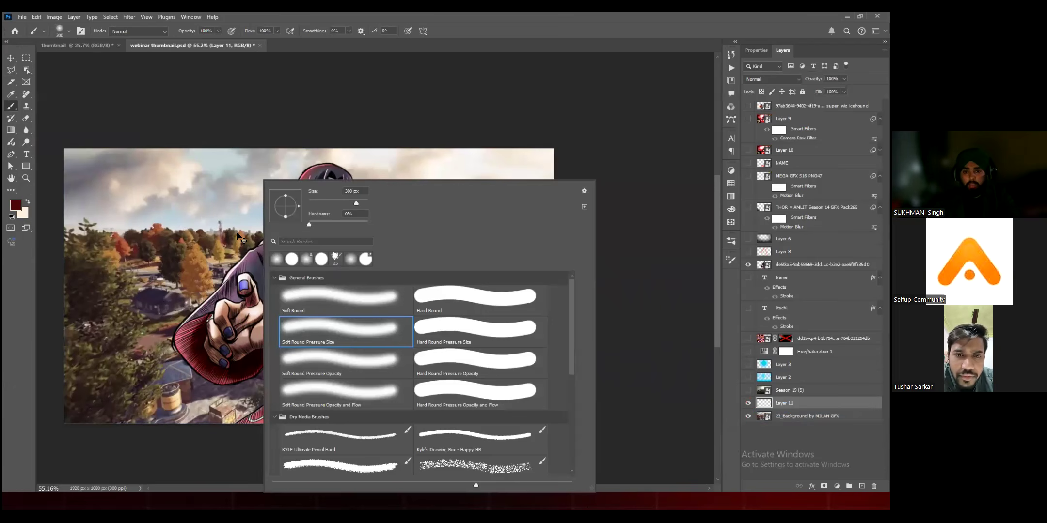
left_click_drag(368, 224, 365, 225)
key("Escape")
Step: Enlarge the brush slightly, test it with a dark red stroke beside the character's head, and undo the stroke
left_click(69, 31)
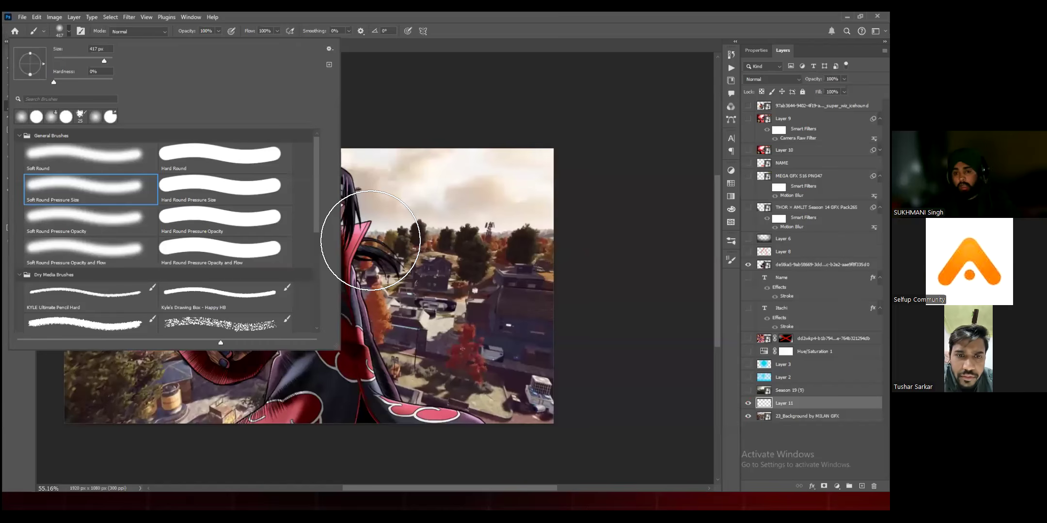
left_click_drag(104, 61, 105, 61)
left_click_drag(422, 197, 346, 184)
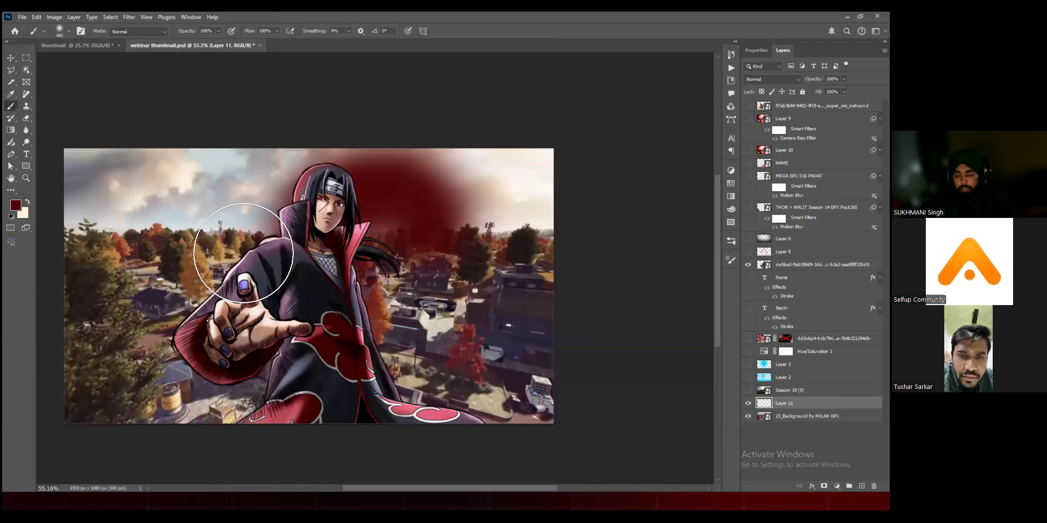
key("ctrl+z")
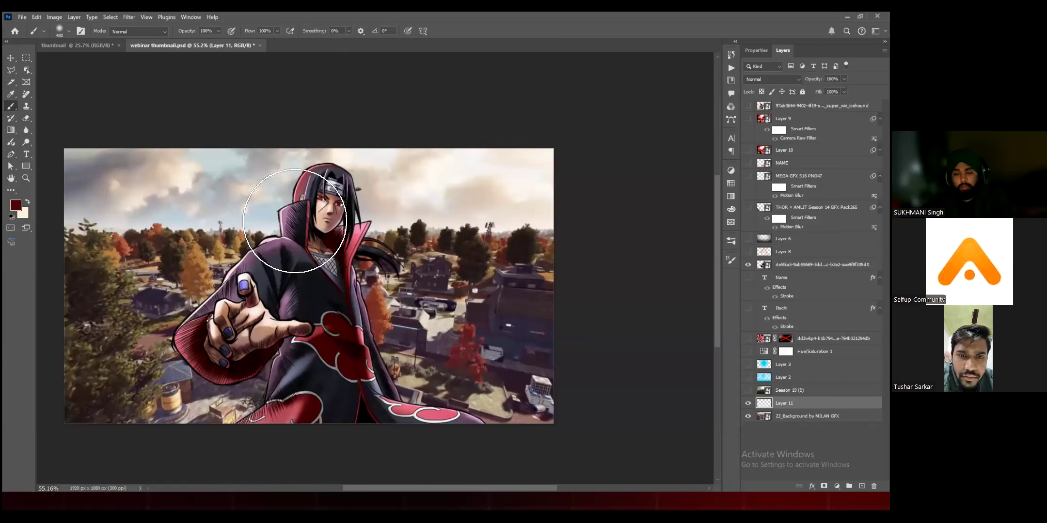
Step: Enlarge the soft brush and paint a large bright red glow behind the anime character on the new layer
key("bracketright")
key("bracketright")
key("bracketright")
key("bracketright")
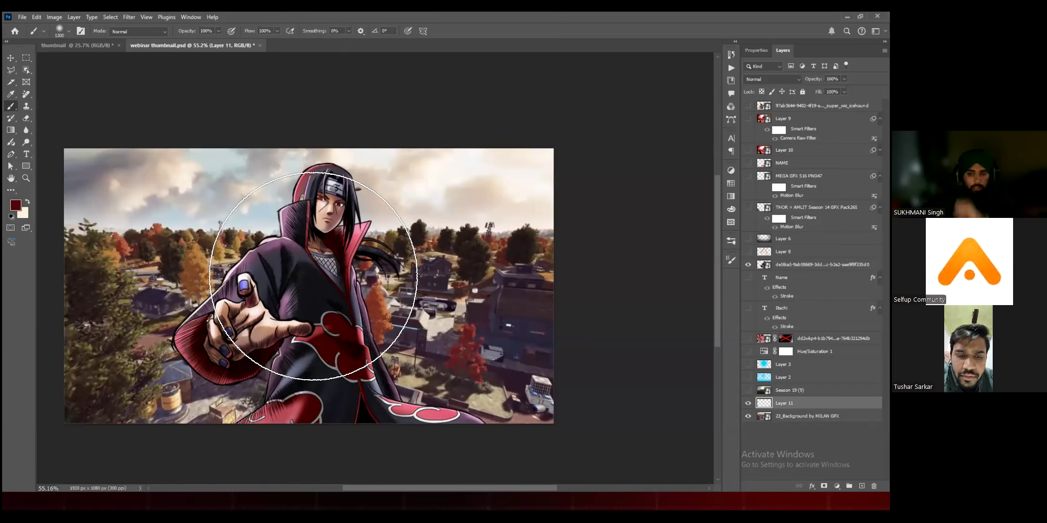
key("bracketright")
key("bracketright")
key("bracketright")
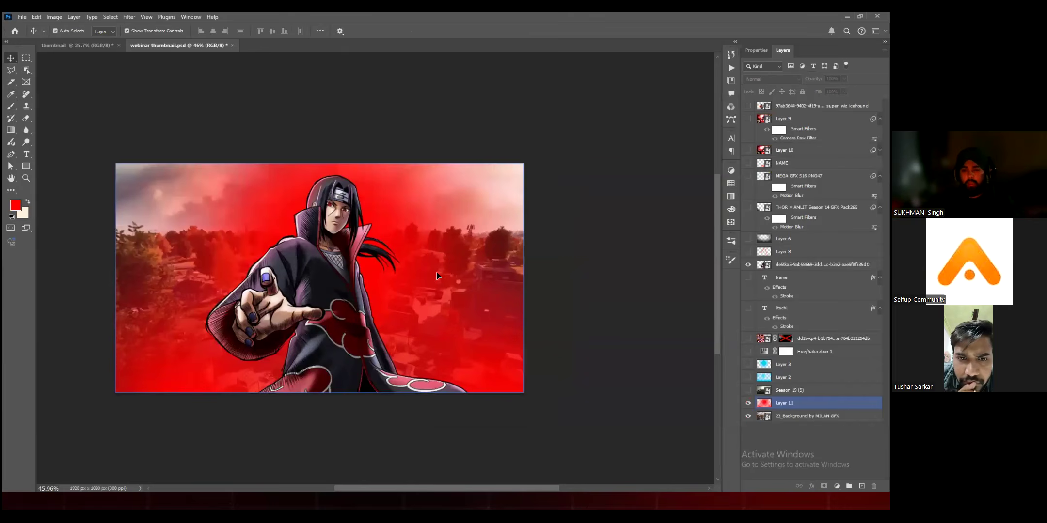
Step: Set the red glow layer's blend mode to Screen and compare the image with the layer hidden and shown
left_click(436, 272)
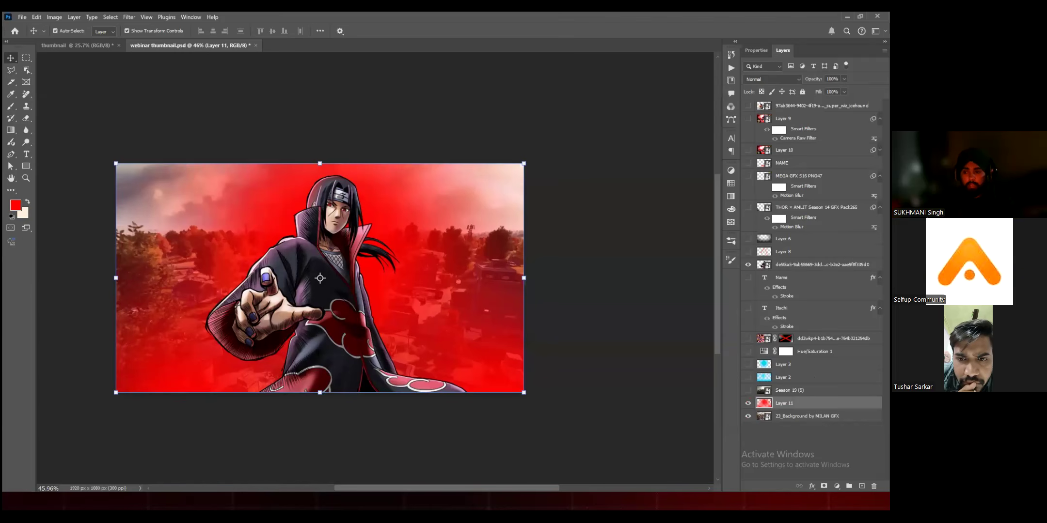
left_click(771, 80)
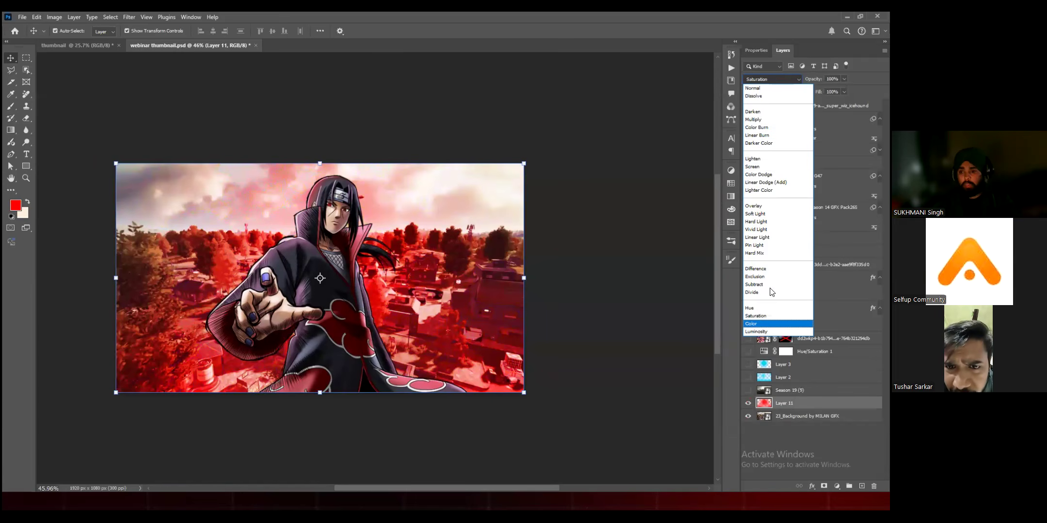
left_click(767, 166)
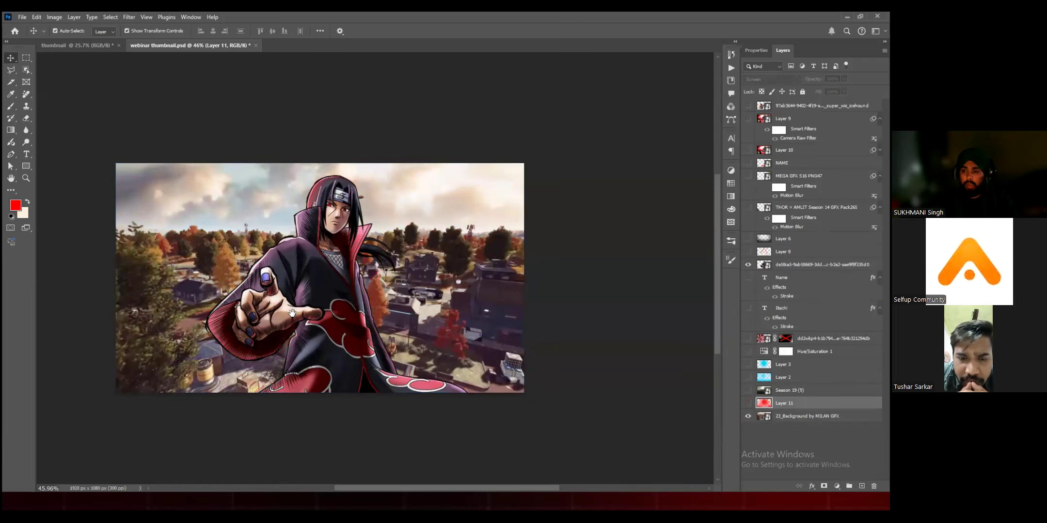
left_click_drag(416, 261, 432, 250)
scroll(329, 204, "up", 3)
left_click_drag(326, 210, 366, 200)
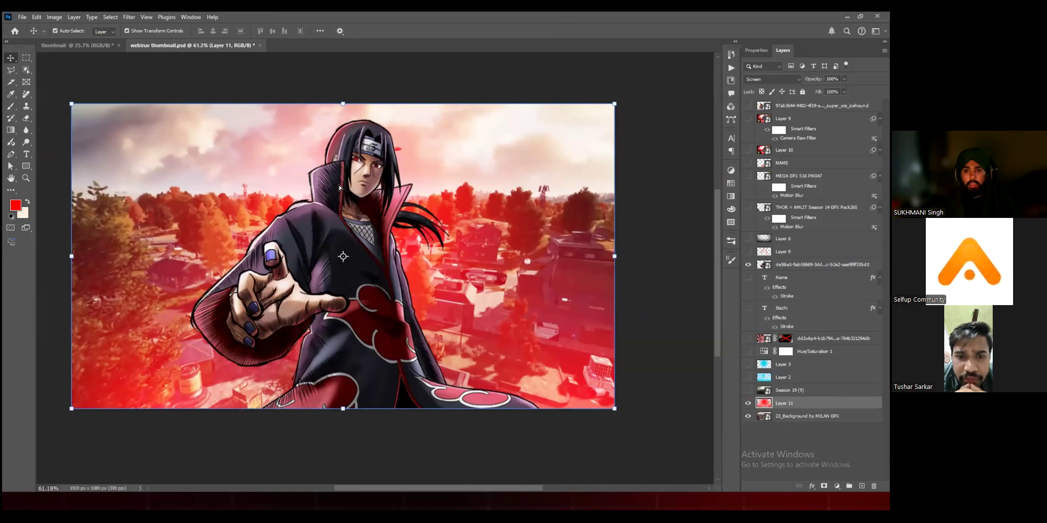
Step: Try moving the anime character right and slightly down over the red background, and undo the move
left_click(351, 146)
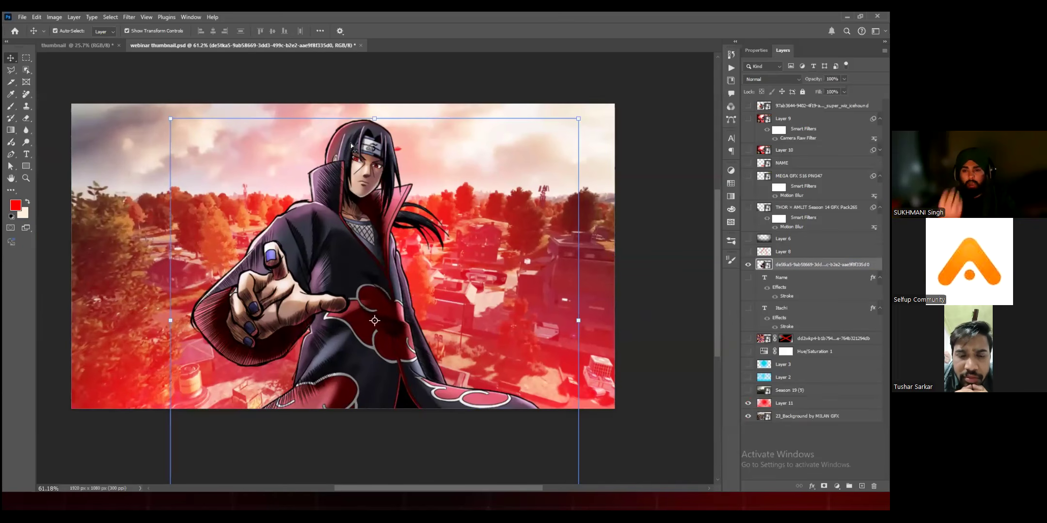
left_click_drag(351, 145, 372, 155)
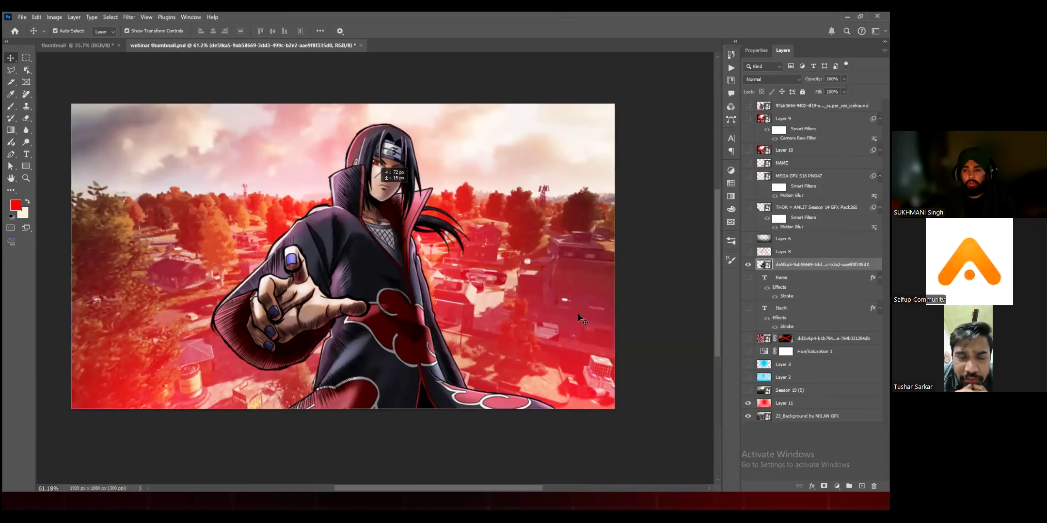
key("ctrl+z")
Step: Set the red glow layer's blend mode to Overlay
left_click(794, 403)
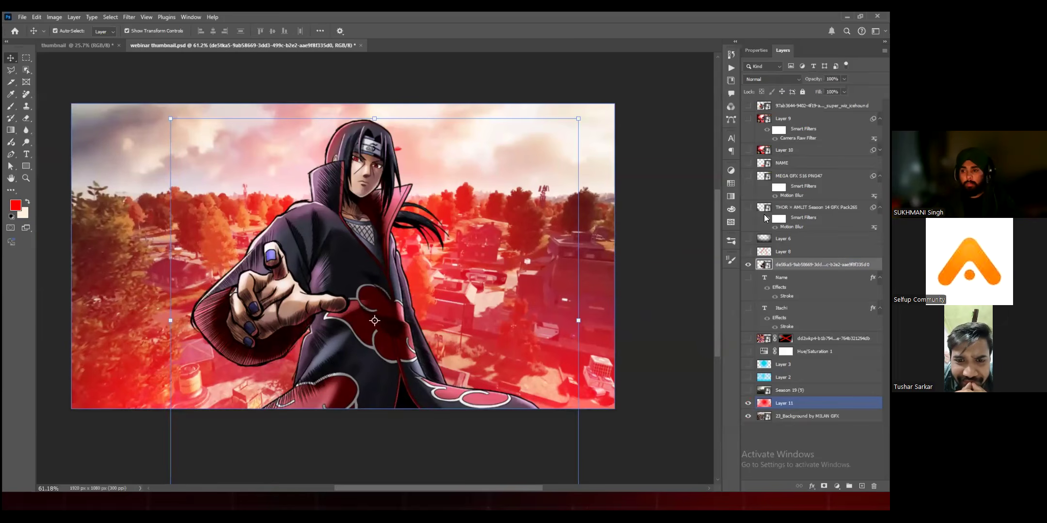
left_click(772, 79)
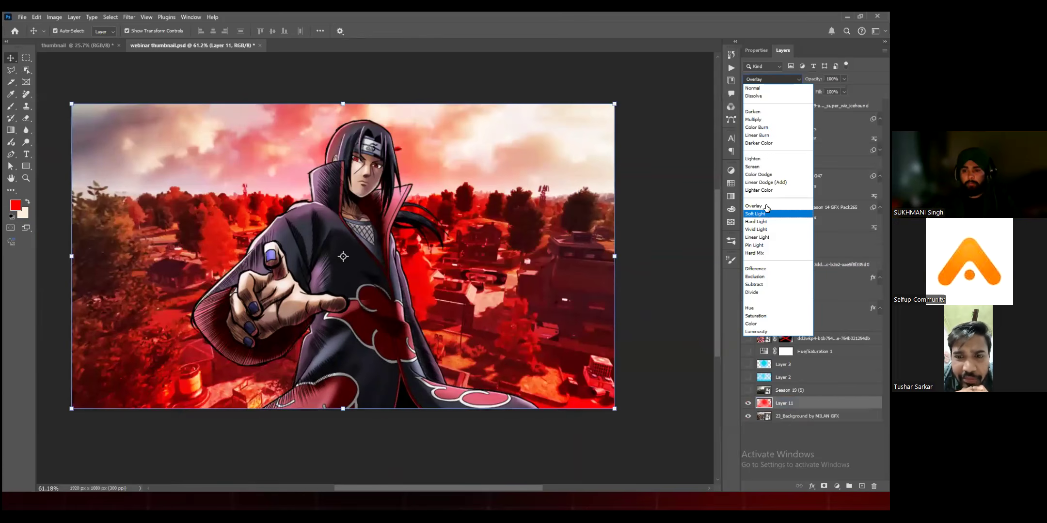
left_click(788, 393)
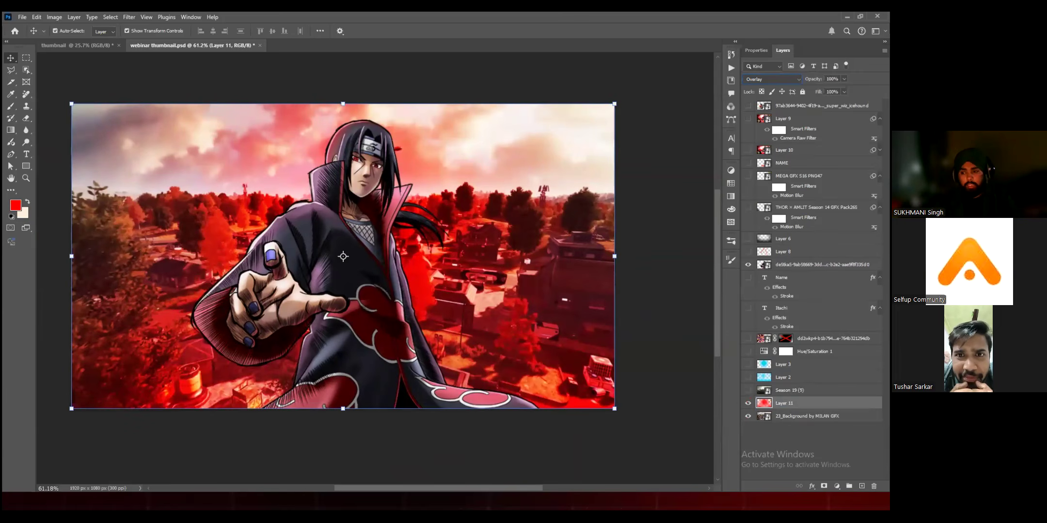
Step: Add a new layer above the red glow layer and paint a smaller soft red glow behind the character's head and chest
key("ctrl+shift+alt+n")
key("b")
key("bracketleft")
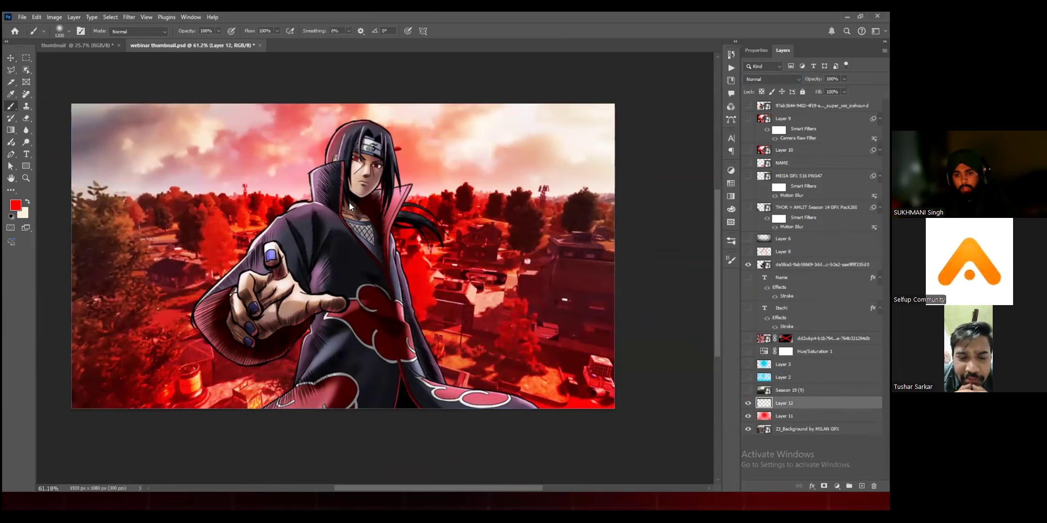
left_click(349, 202)
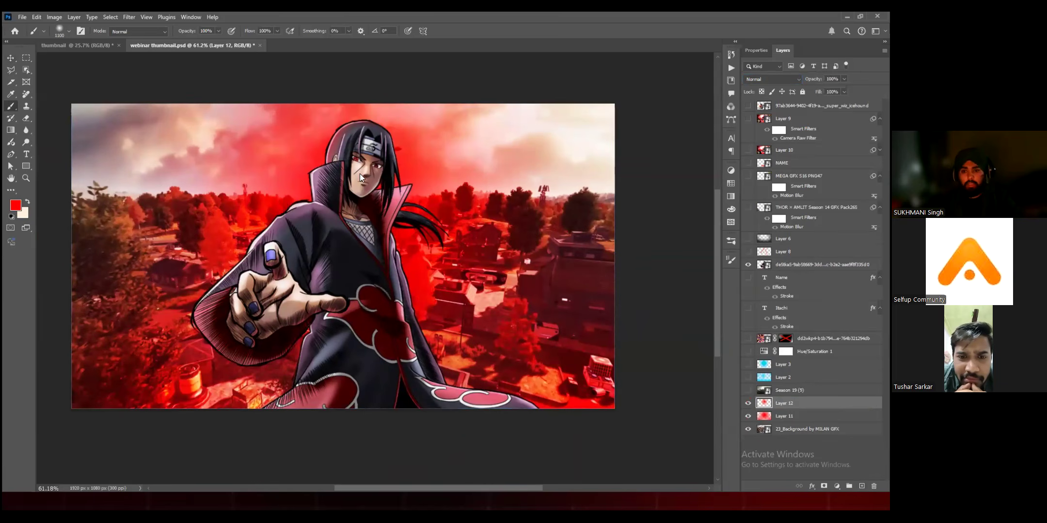
left_click(363, 220)
scroll(362, 220, "down", 5)
Step: Set the new red glow layer's blend mode to Overlay
key("v")
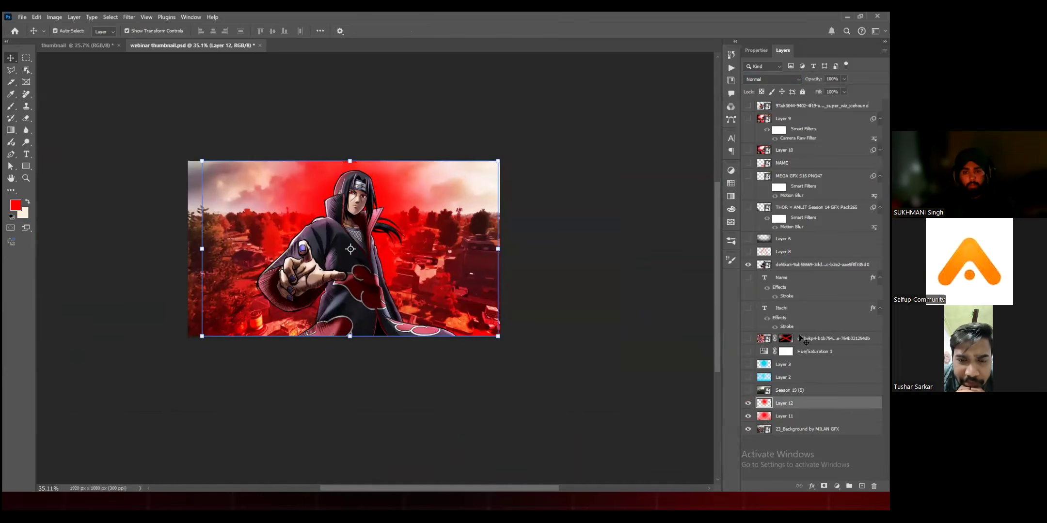
key("ctrl+plus")
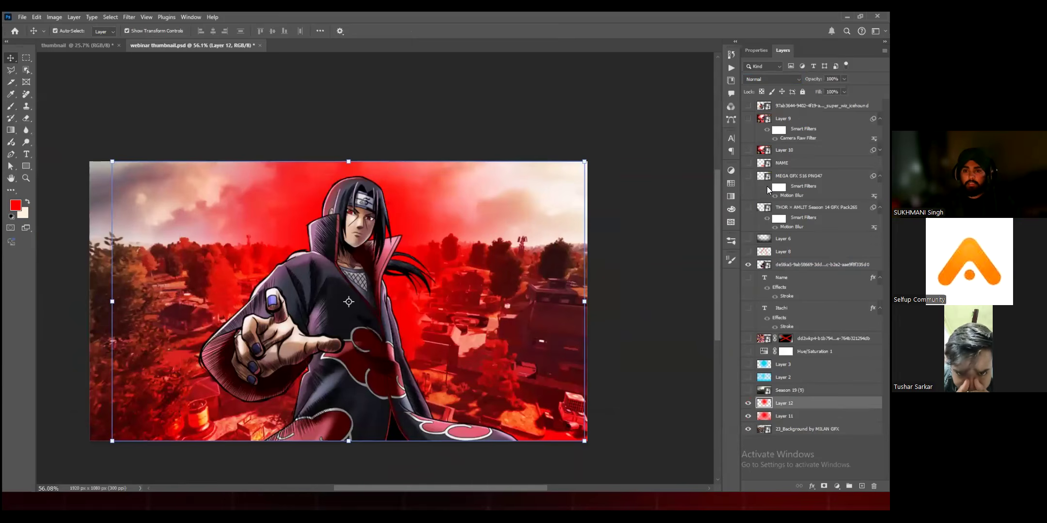
left_click(770, 79)
left_click(762, 208)
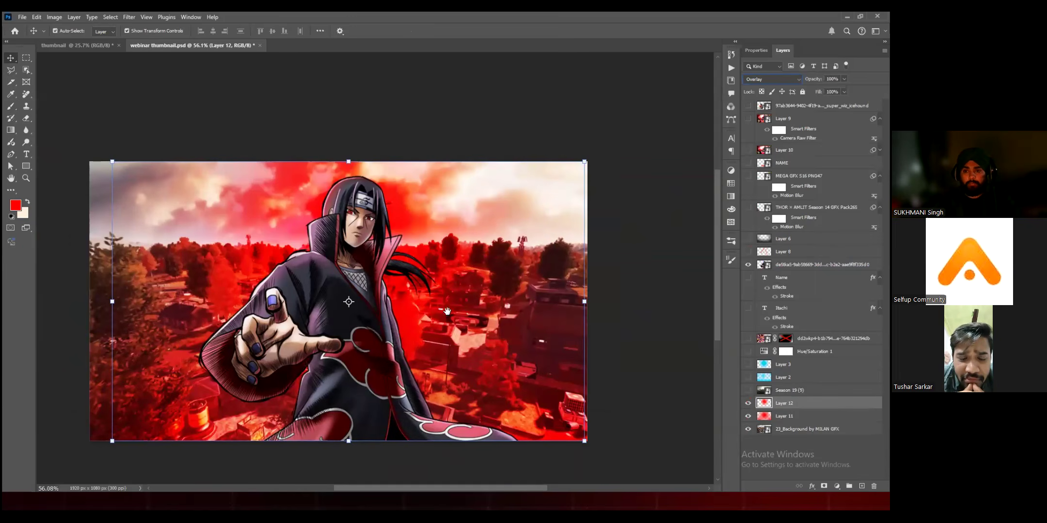
Step: Hide both red glow layers, show the blue Layers 2 and 3, and move those two directly above the background
left_click(784, 441)
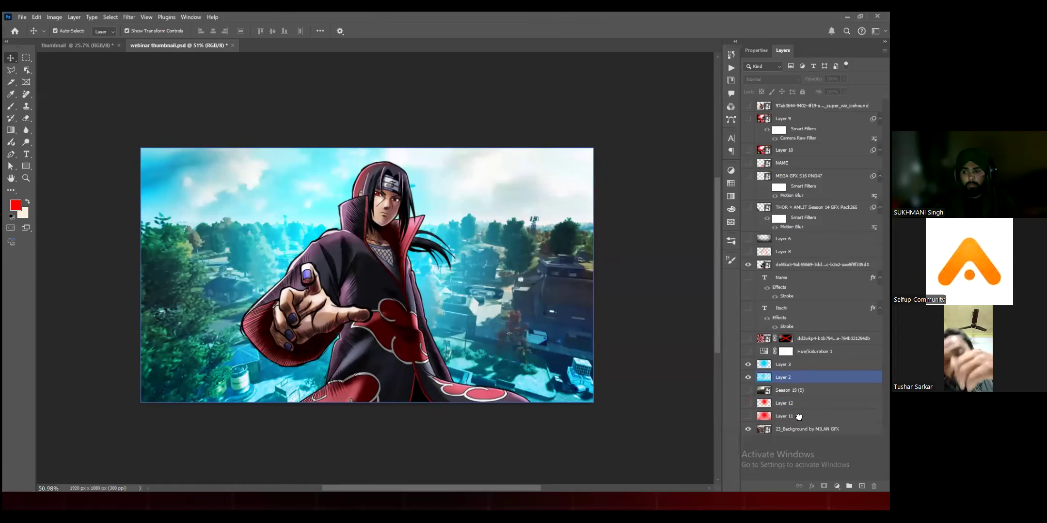
key("ctrl+z")
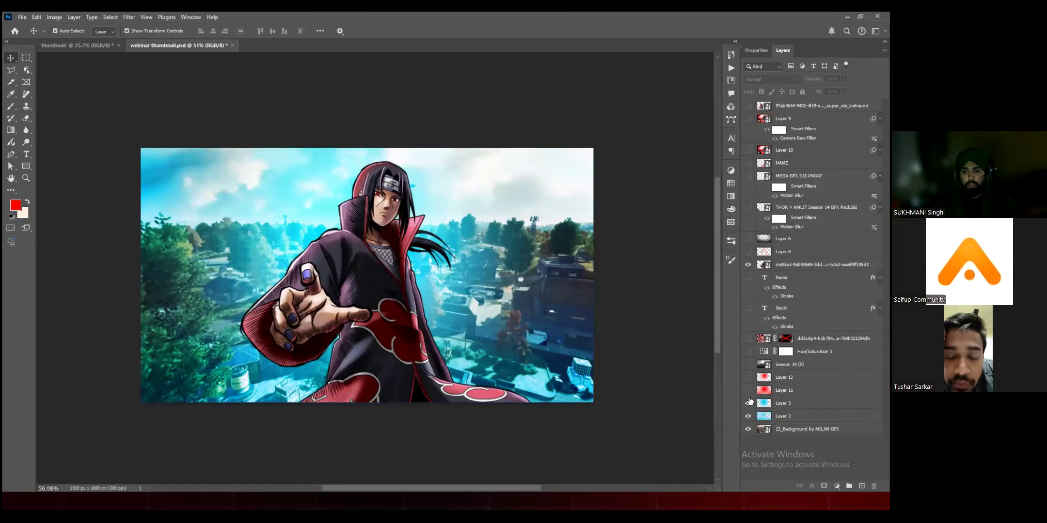
Step: Compare the image with blue Layer 3 shown and hidden, and check the blend mode of Layer 2
left_click(748, 402)
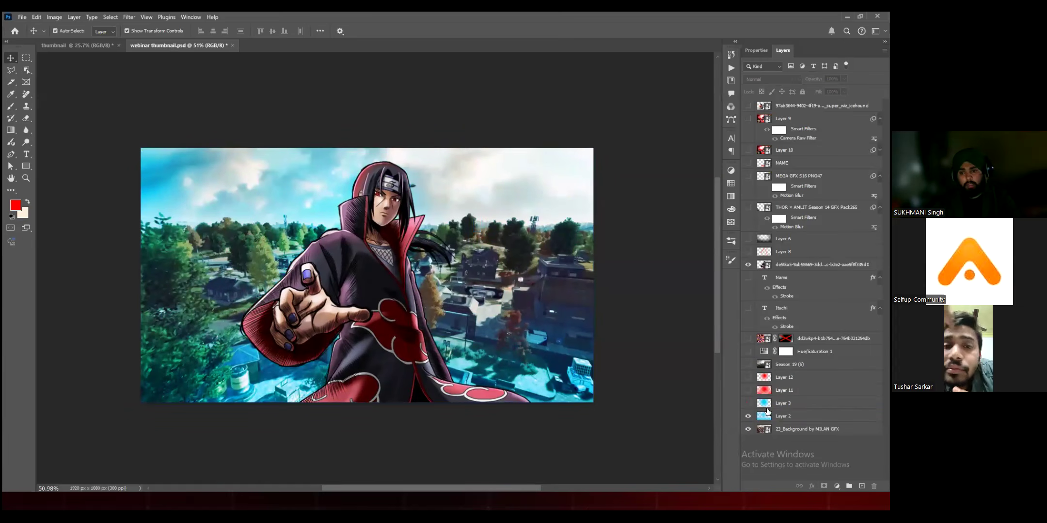
left_click(748, 406)
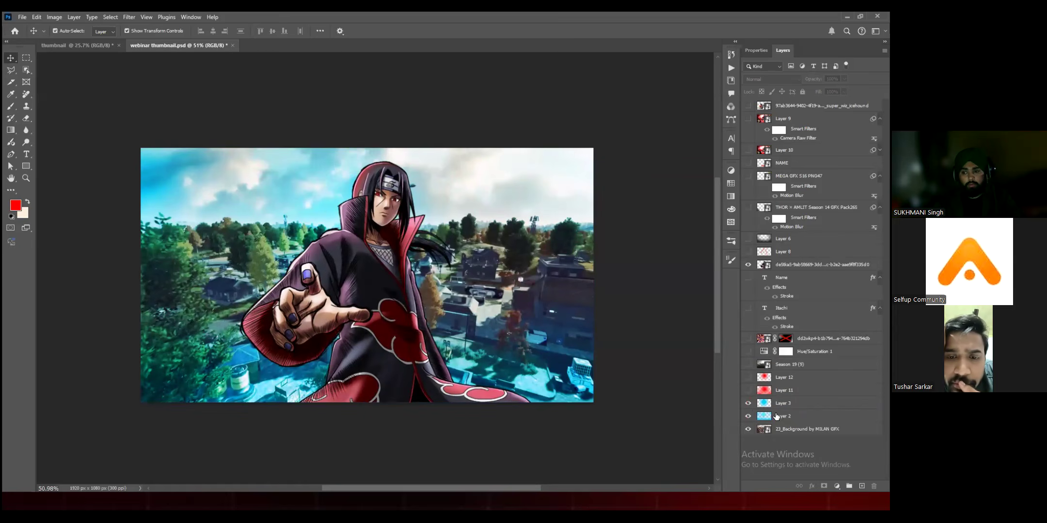
left_click(748, 403)
left_click(782, 417)
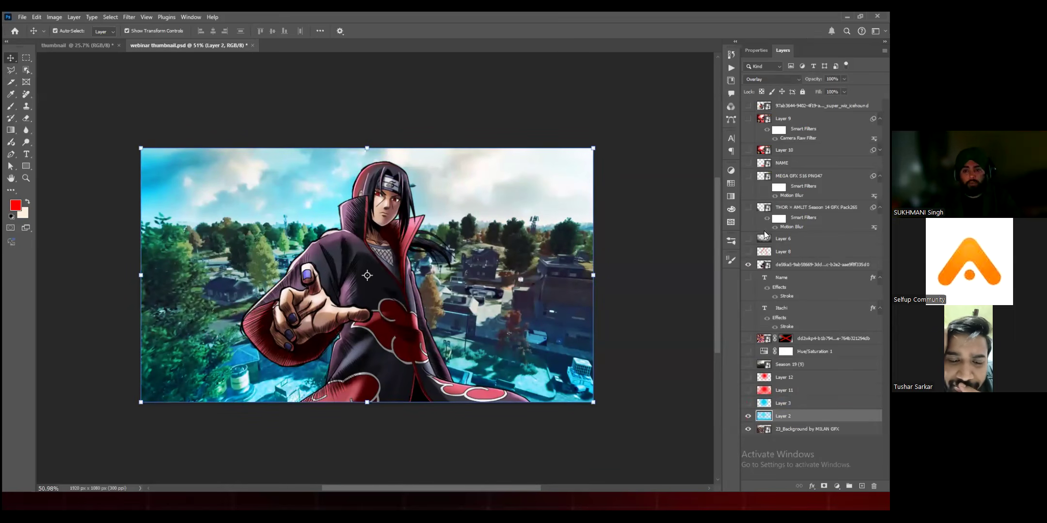
key("space")
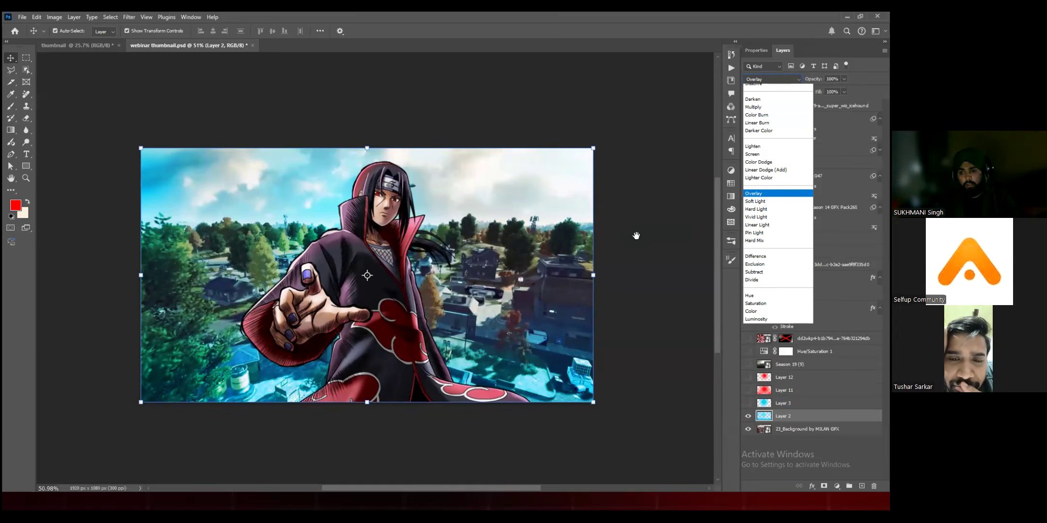
left_click(688, 383)
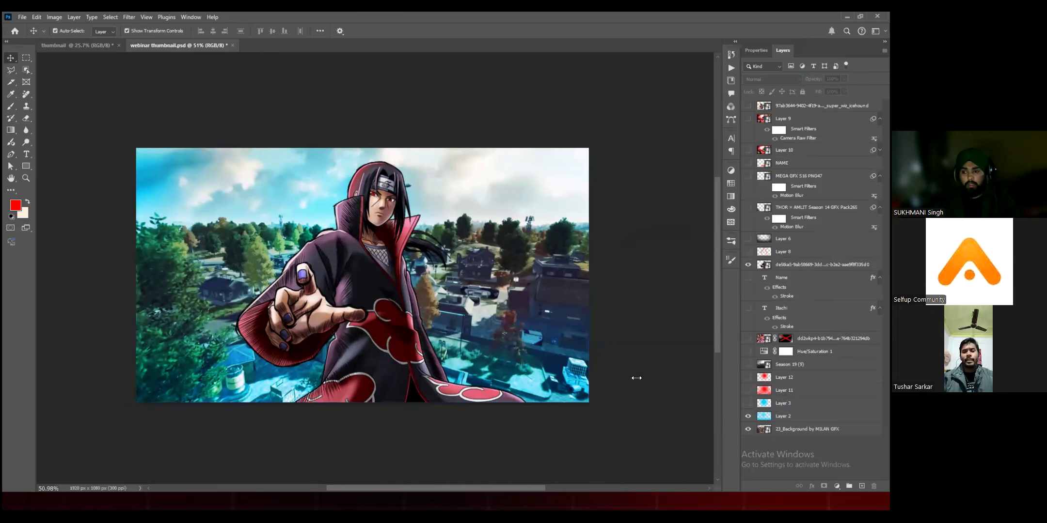
scroll(434, 297, "up", 2)
left_click(432, 299)
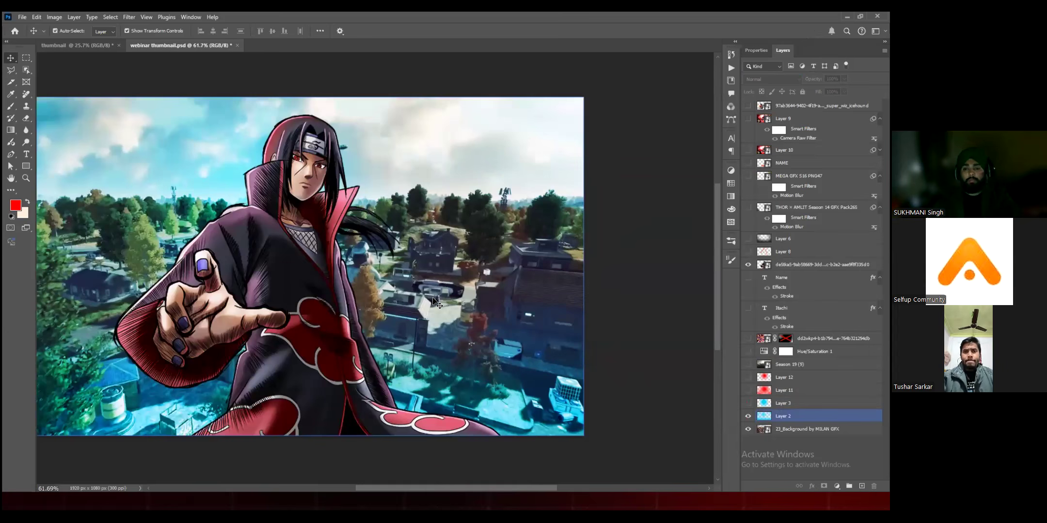
Step: Show blue Layer 3 over Layer 2 again and select the anime character's layer
left_click(748, 404)
left_click(783, 403)
scroll(460, 183, "down", 2)
left_click(460, 184)
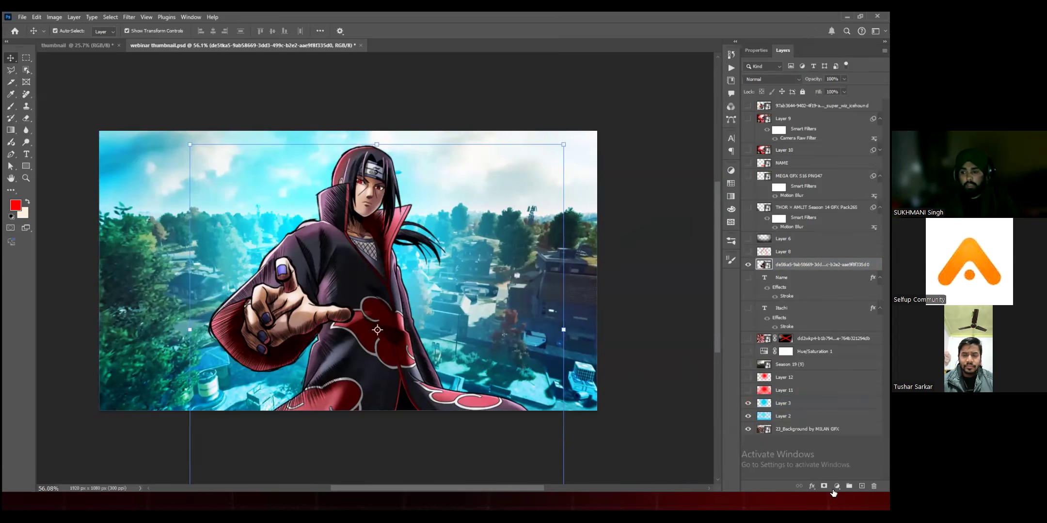
Step: Try a Solid Color fill layer in red ff0000 above Layer 11, and cancel it
left_click(824, 352)
left_click(819, 390)
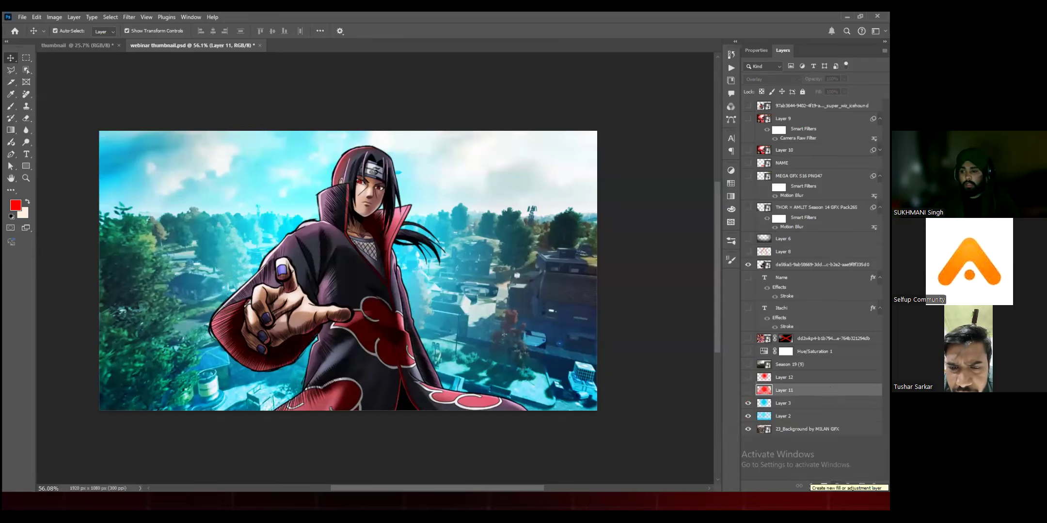
left_click(810, 486)
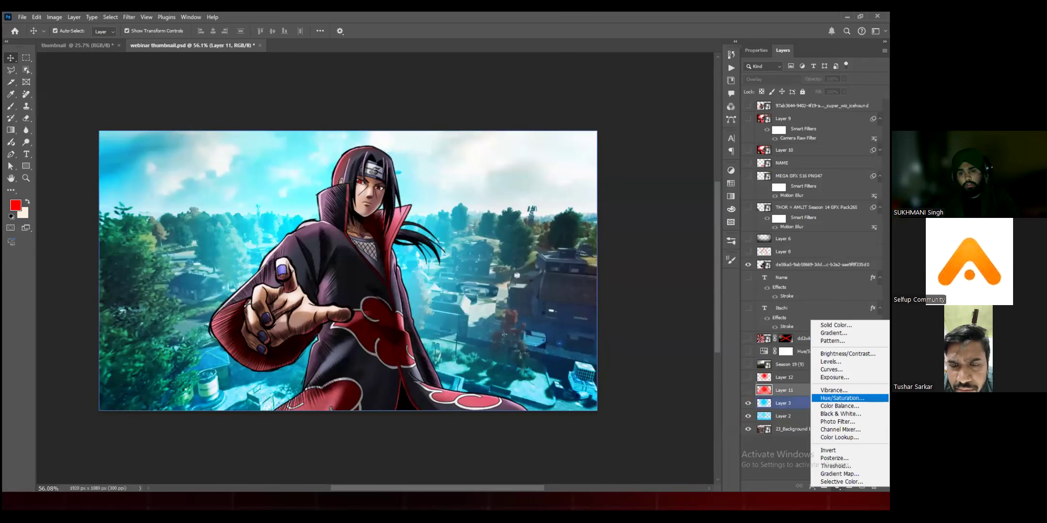
left_click(836, 325)
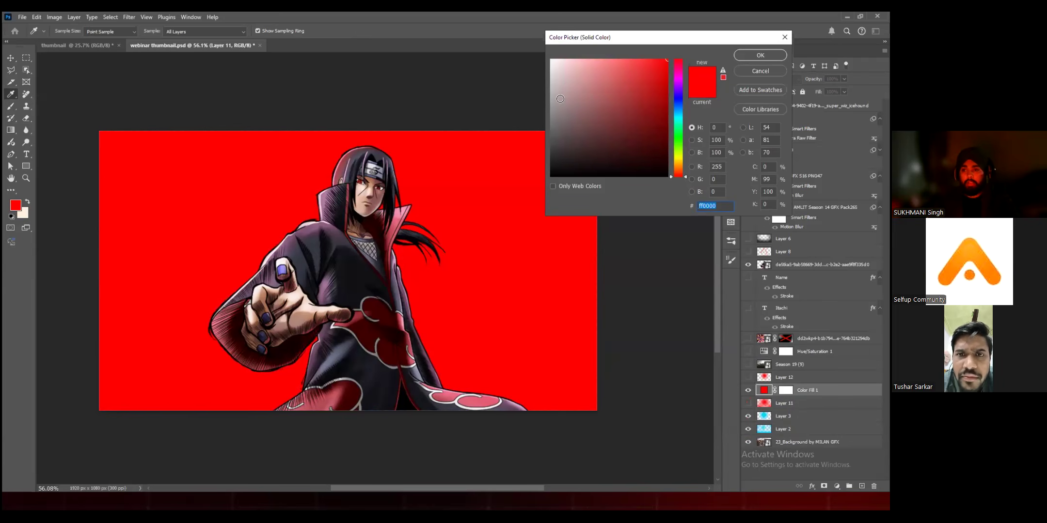
mouse_move(609, 82)
left_mouse_down()
mouse_move(666, 105)
mouse_move(568, 82)
mouse_move(588, 58)
left_mouse_up()
left_click_drag(768, 71, 668, 59)
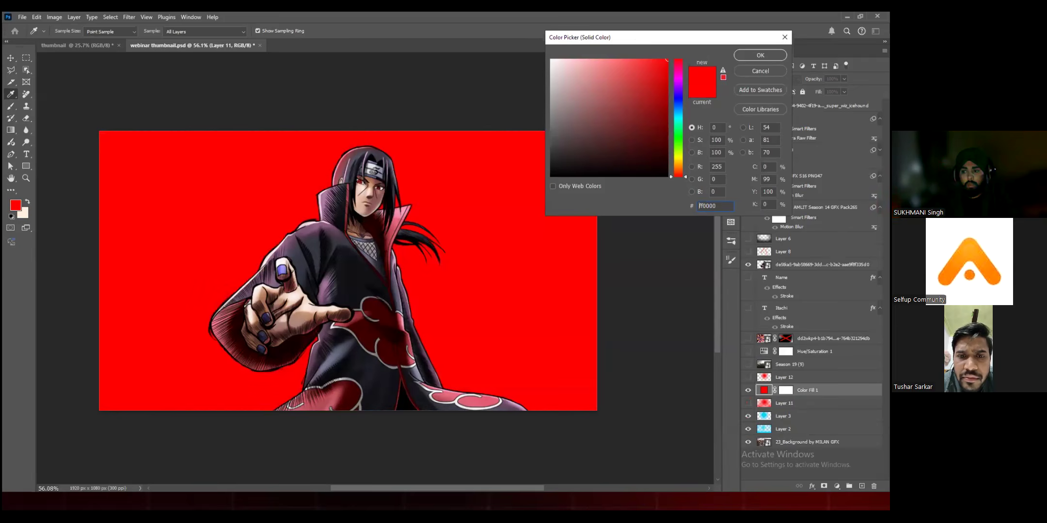
key("Escape")
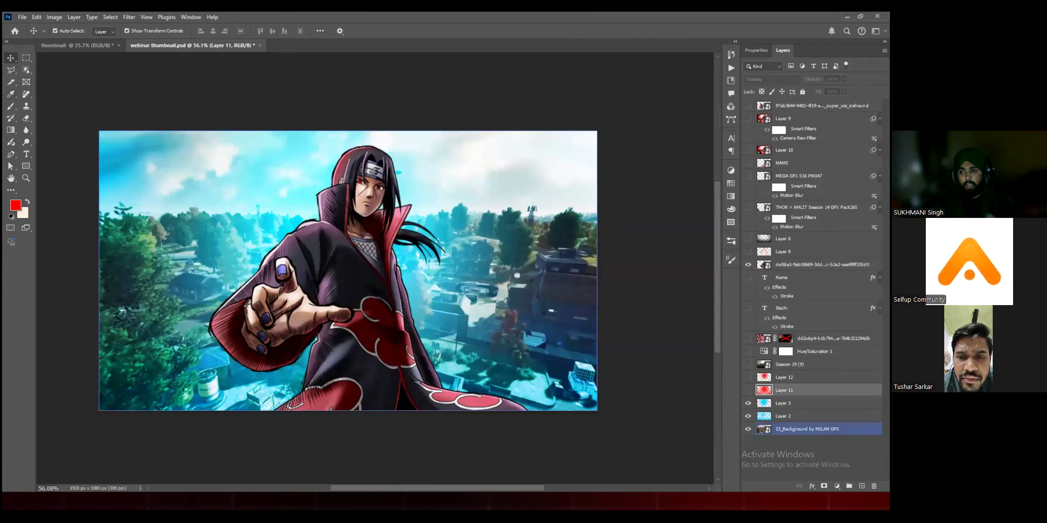
Step: Try a linear Gradient fill layer with a Blues preset at 90° above Layer 11, and remove it
left_click(837, 487)
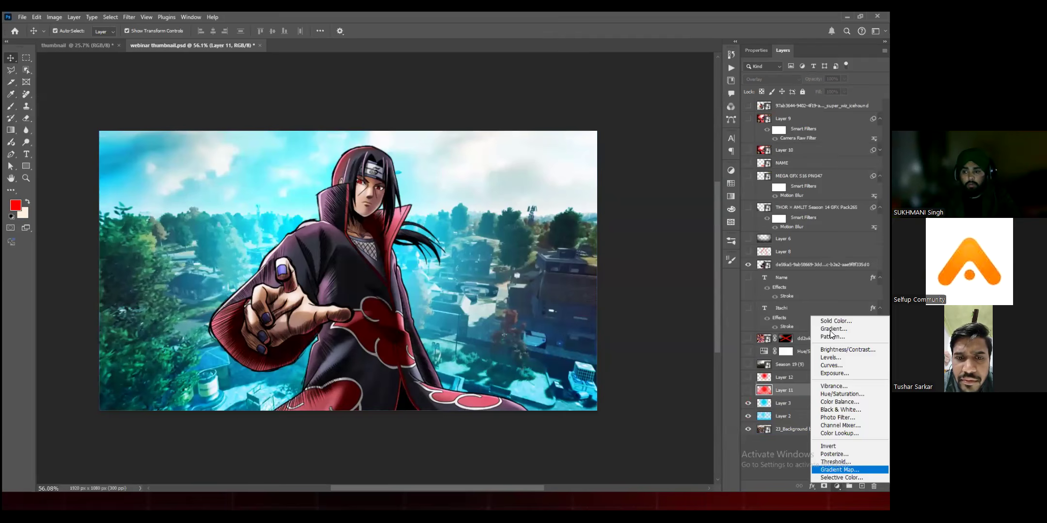
left_click(831, 330)
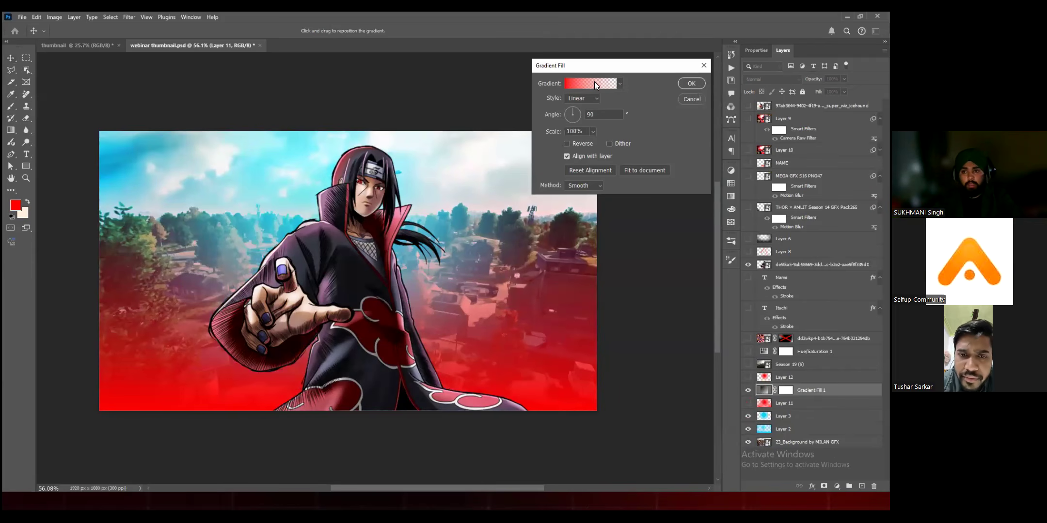
left_click(597, 83)
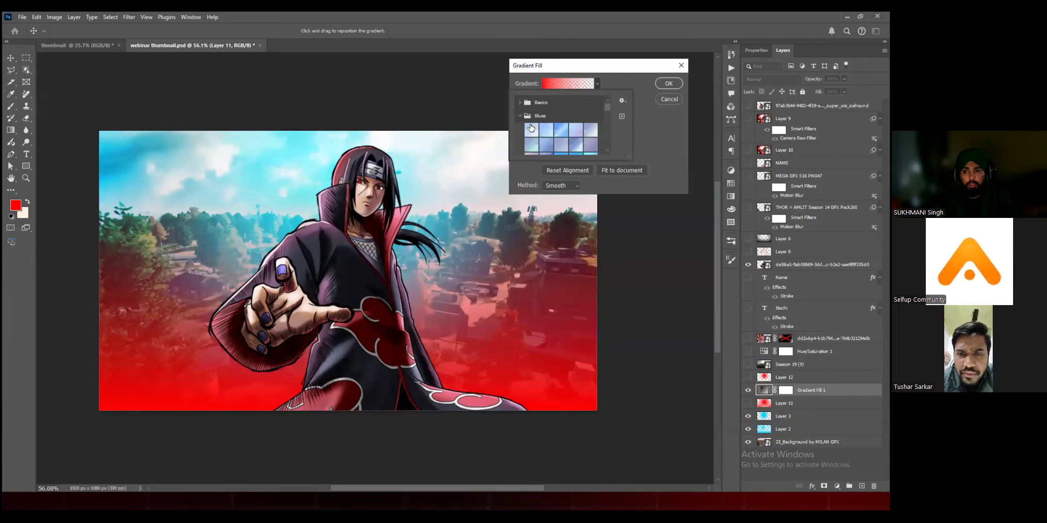
left_click(531, 128)
left_click(562, 132)
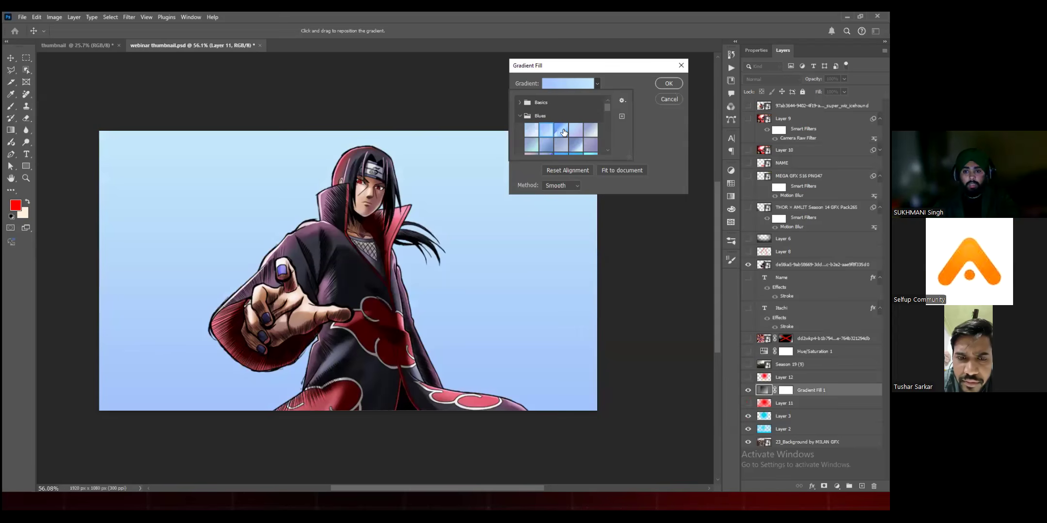
left_click(564, 132)
left_click(664, 87)
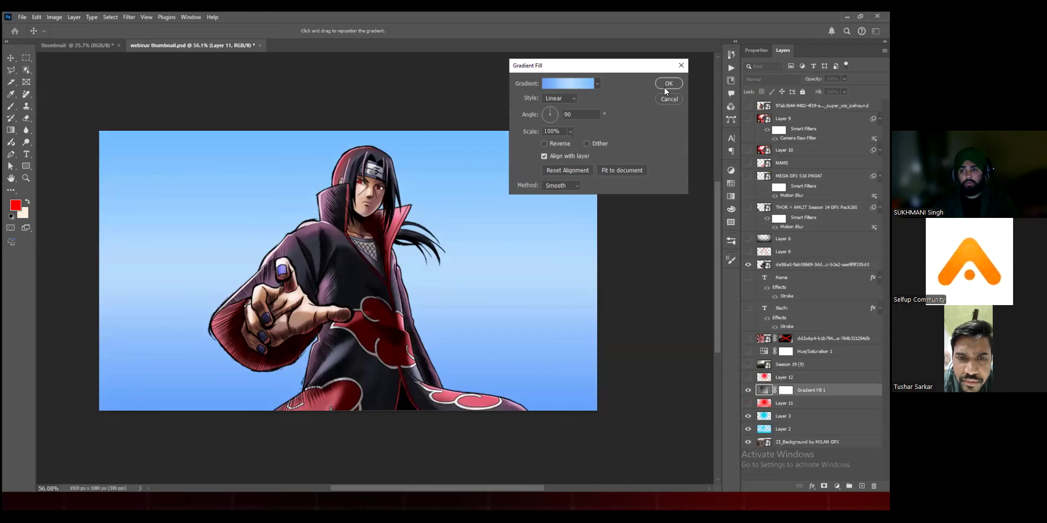
left_click(662, 86)
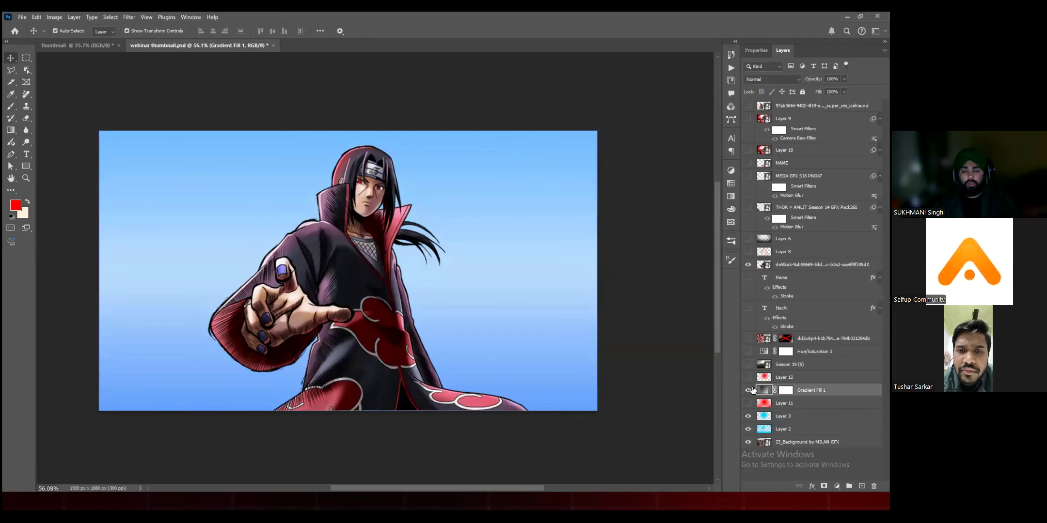
key("Delete")
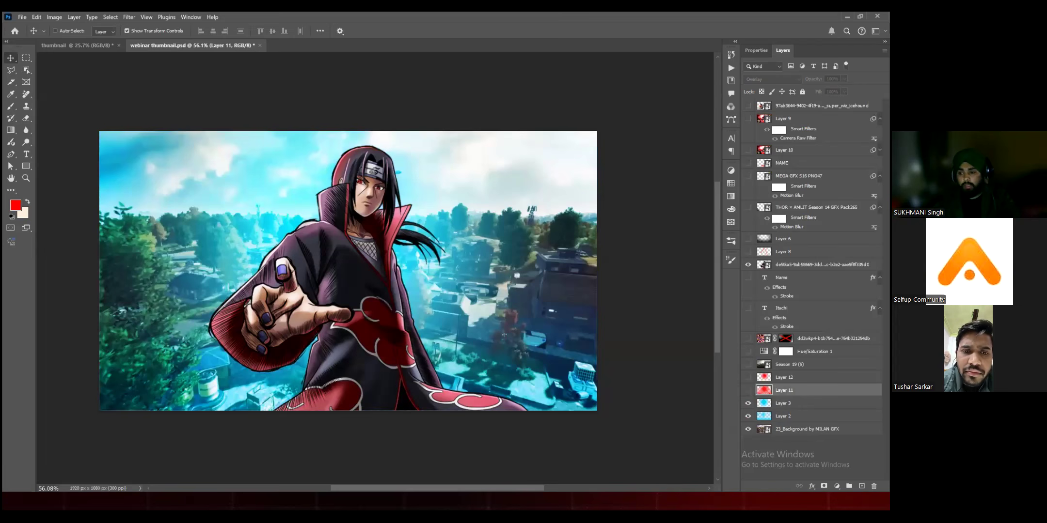
key("ctrl+z")
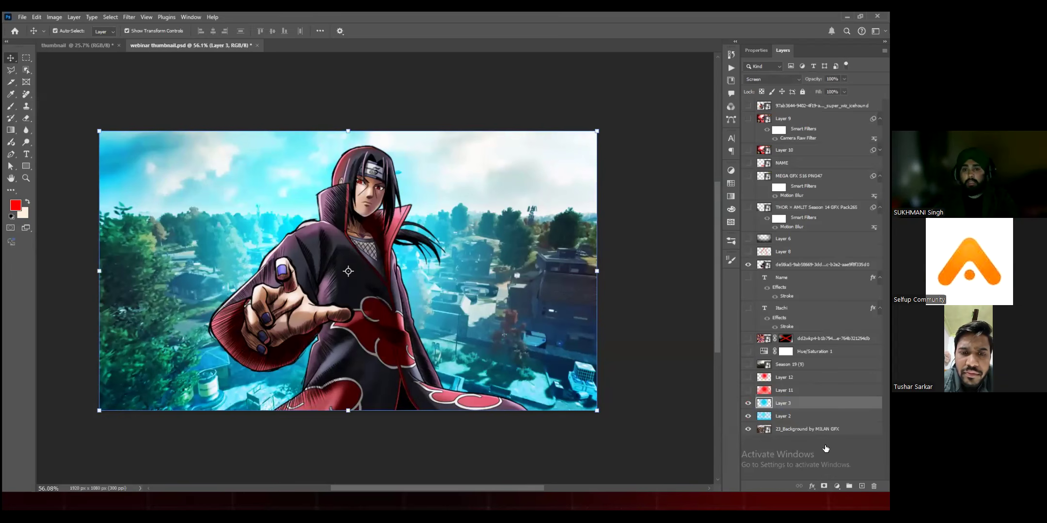
Step: Add a Hue/Saturation adjustment layer above Layer 3 and shift its hue through yellow to +180
left_click(837, 486)
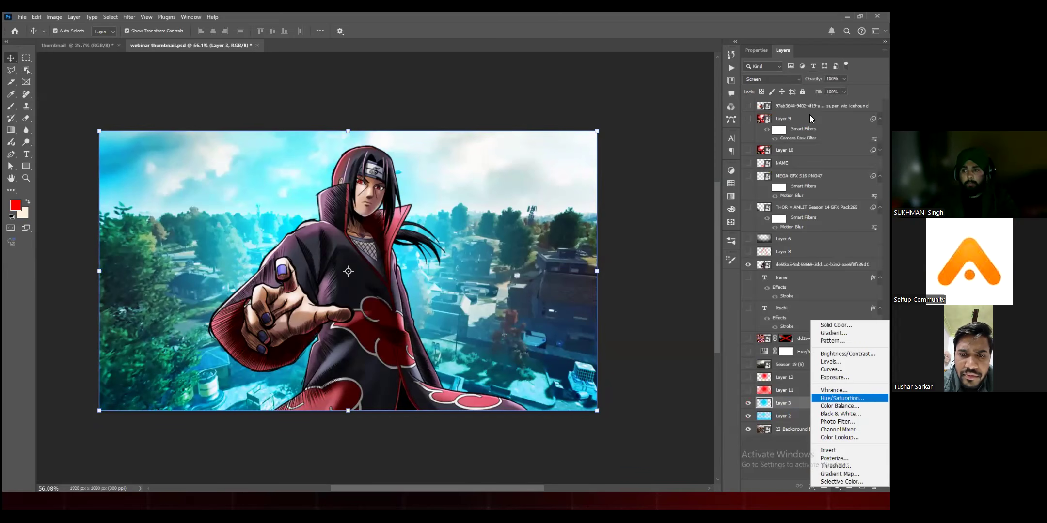
key("Return")
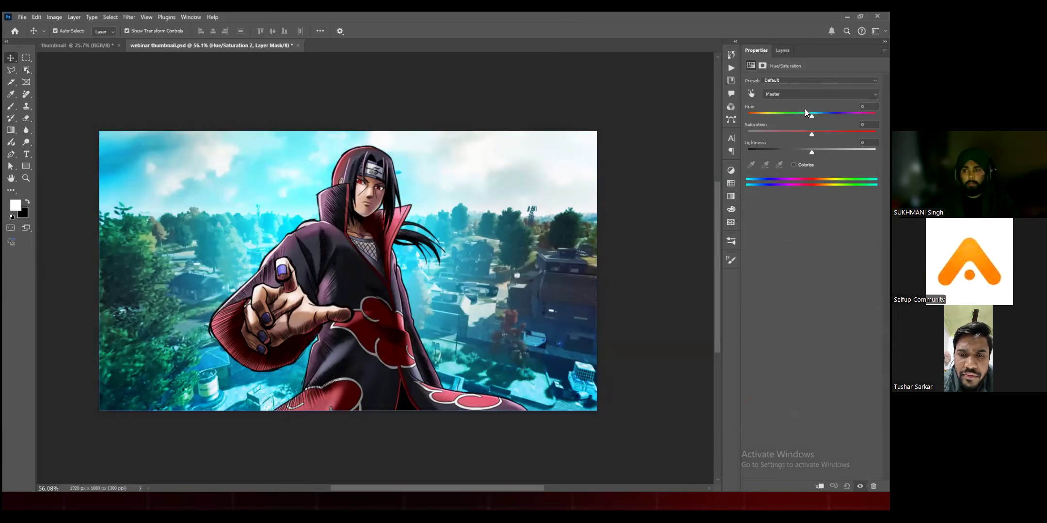
left_click_drag(754, 114, 812, 112)
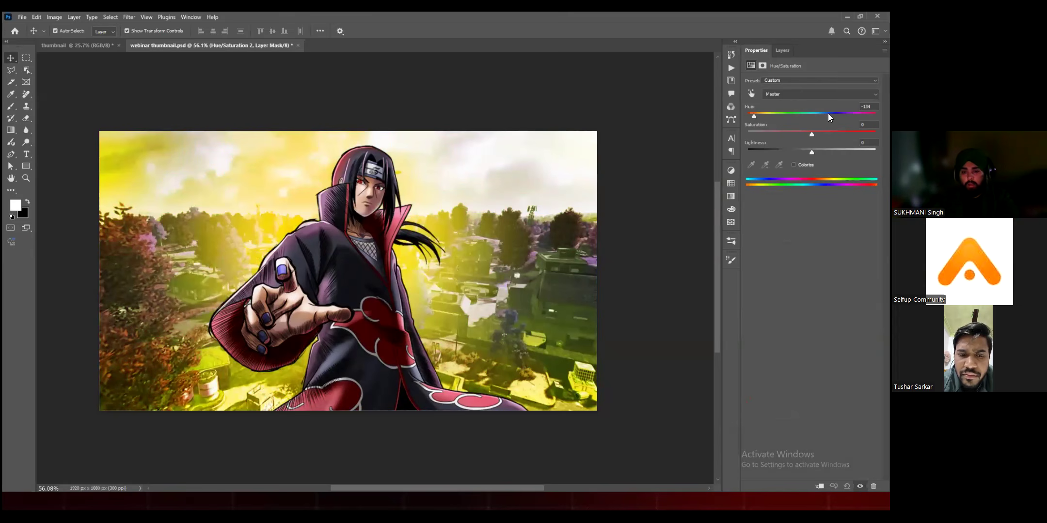
left_click_drag(797, 114, 786, 115)
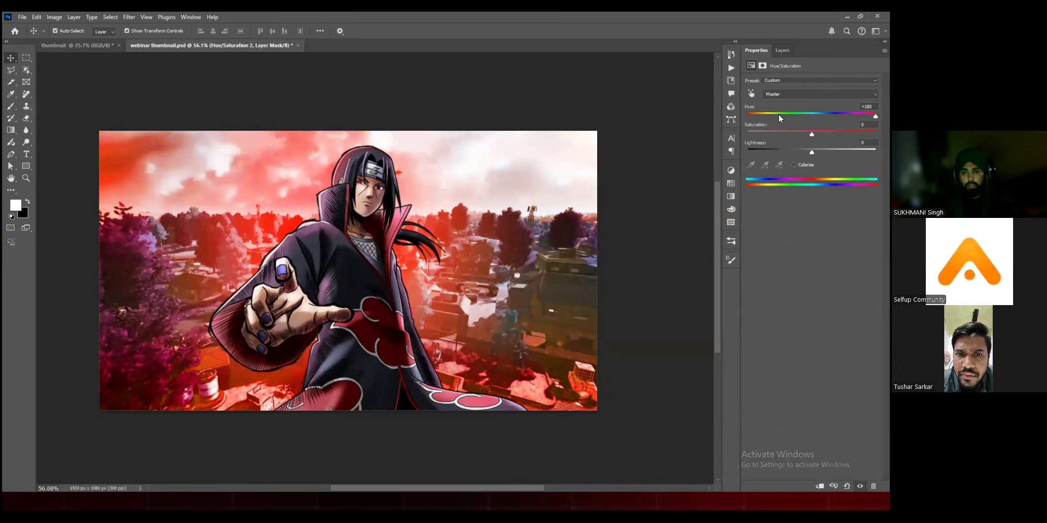
Step: Try hue values of +30 and -180 on the Hue/Saturation adjustment, and bring the hue back to -1
key("ctrl+z")
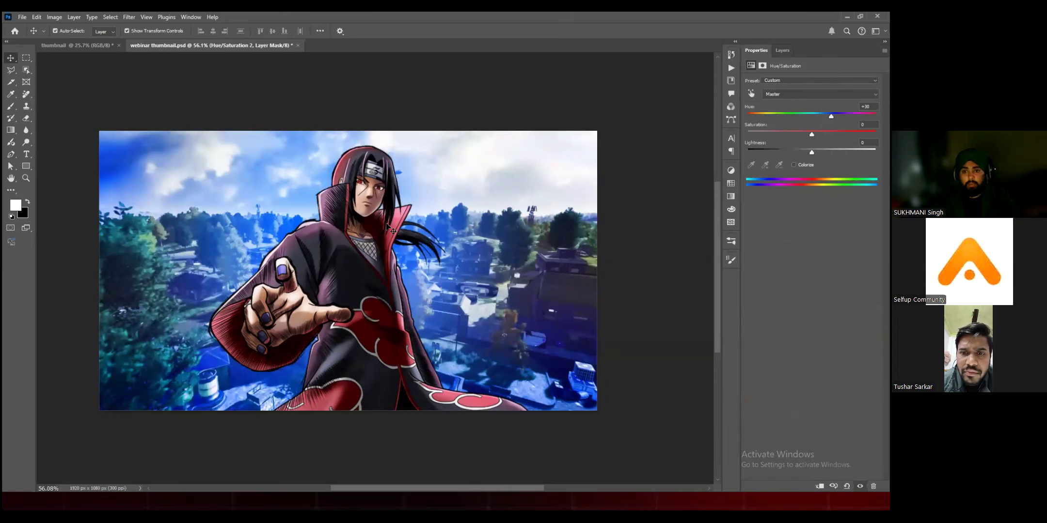
left_click(758, 116)
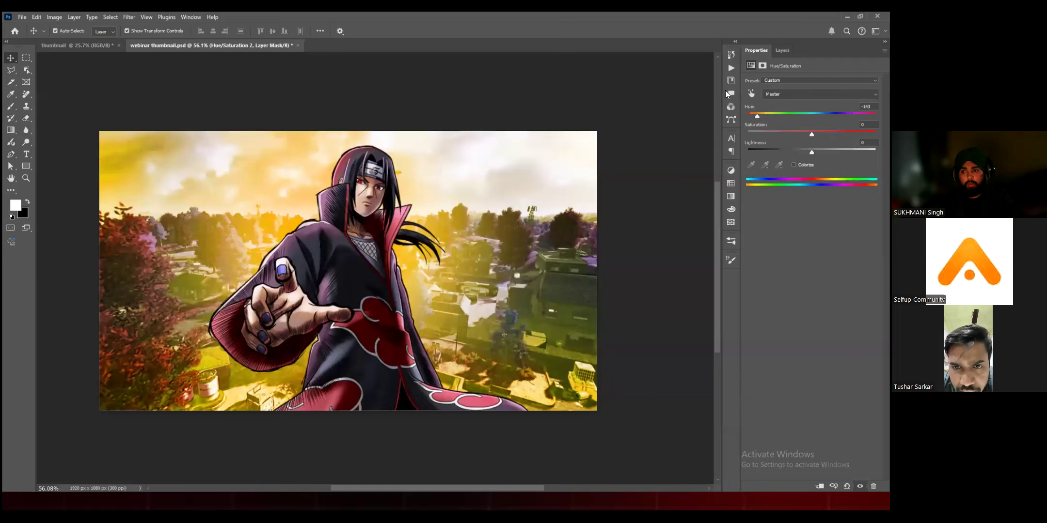
left_click(748, 116)
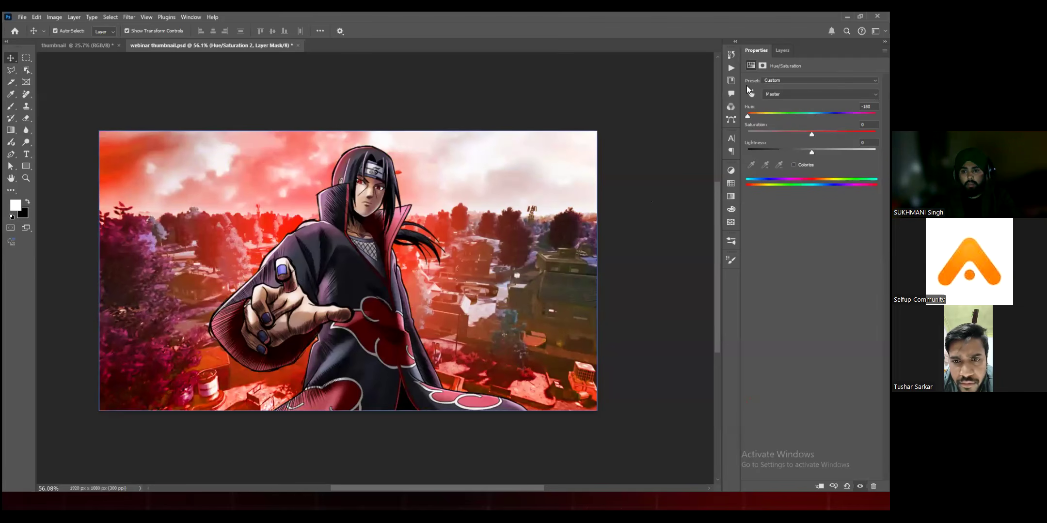
scroll(554, 317, "up", 6)
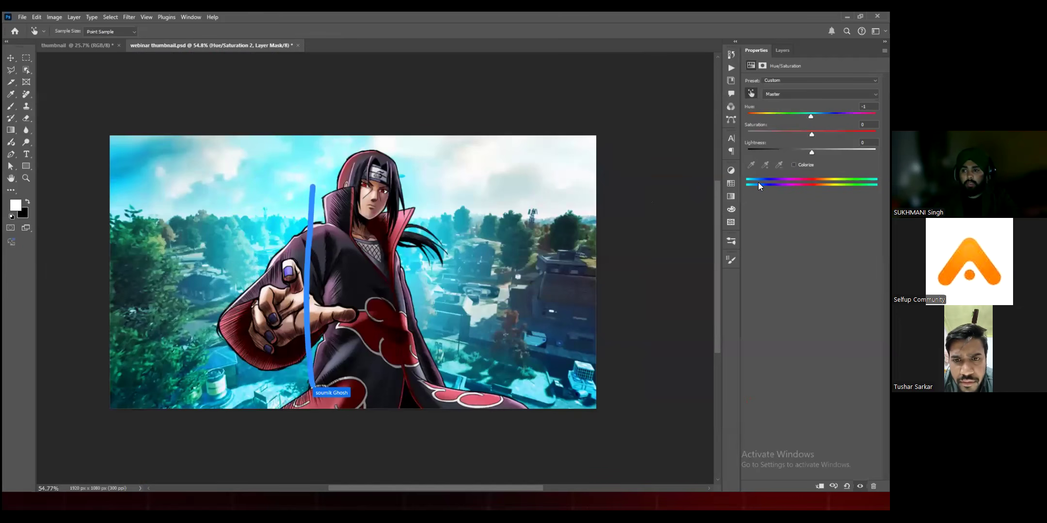
Step: Sample the background's cyans in the Hue/Saturation adjustment, try hues of -180 and -162, and adjust the affected colour range
left_click(505, 335)
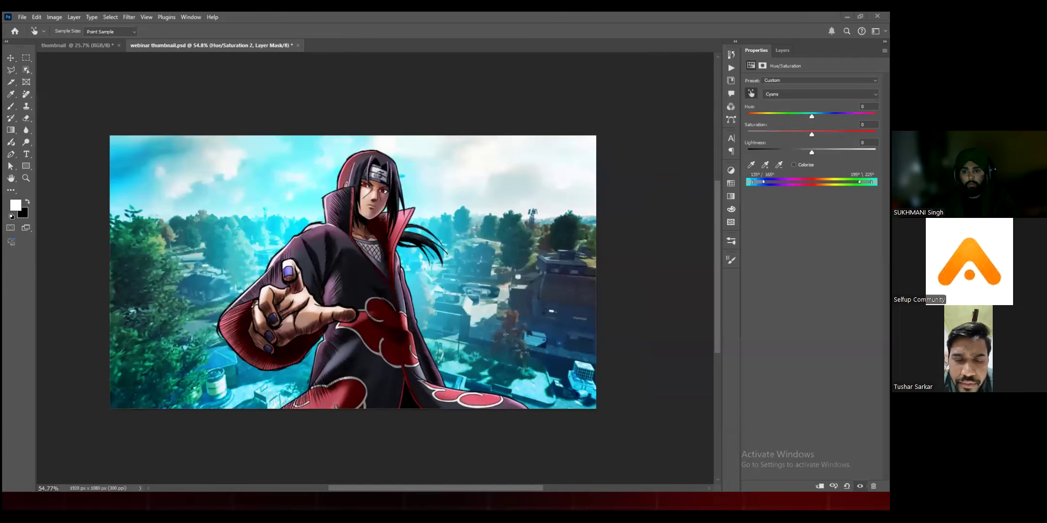
left_click_drag(796, 109, 748, 117)
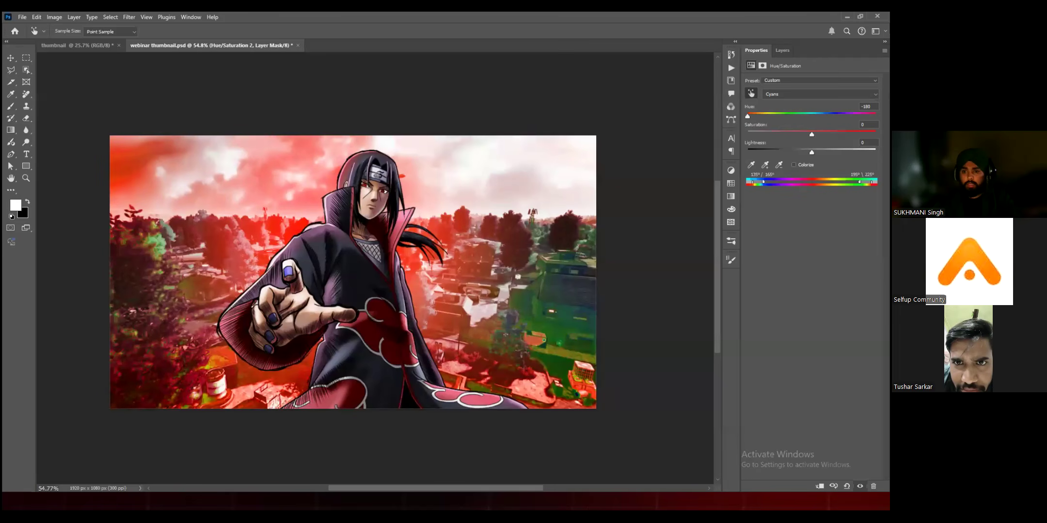
left_click_drag(747, 117, 751, 117)
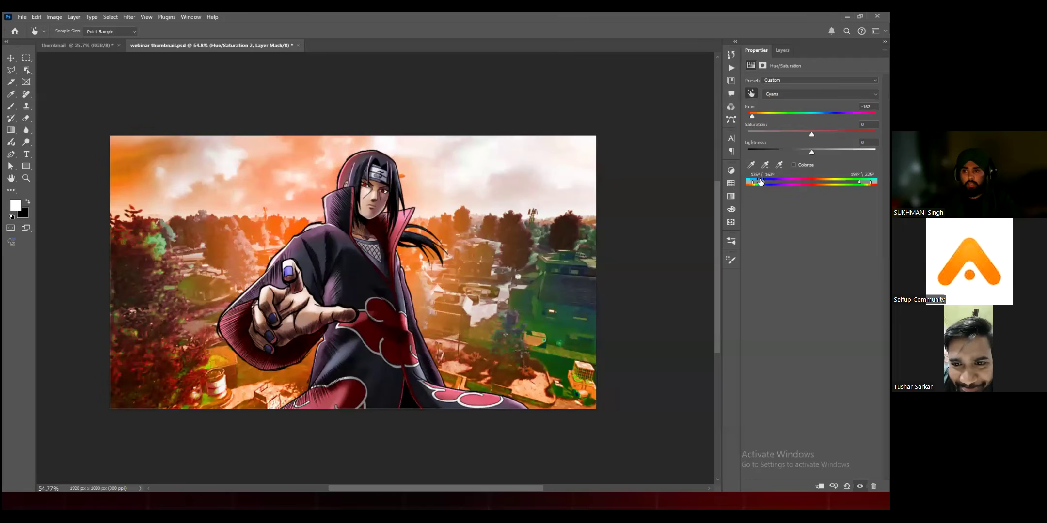
mouse_move(765, 183)
left_mouse_down()
mouse_move(775, 185)
mouse_move(765, 189)
left_mouse_up()
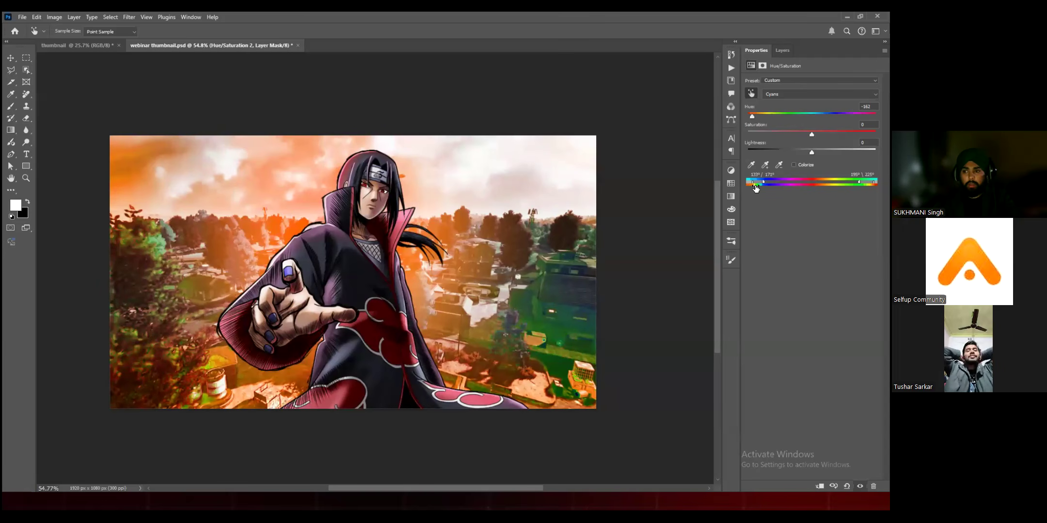
left_click_drag(737, 190, 774, 168)
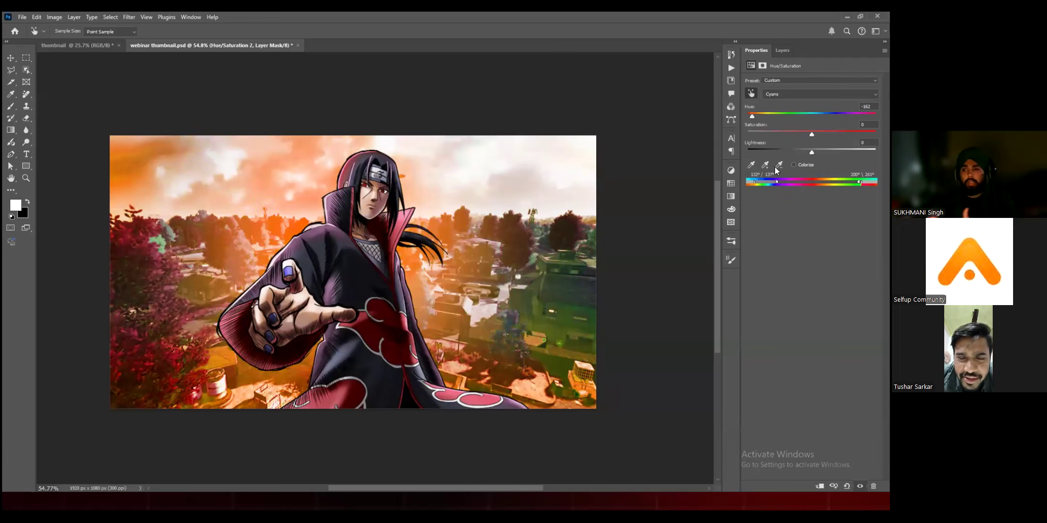
Step: Colorize the background red with the Hue/Saturation adjustment and raise its saturation to a vivid level
left_click(778, 166)
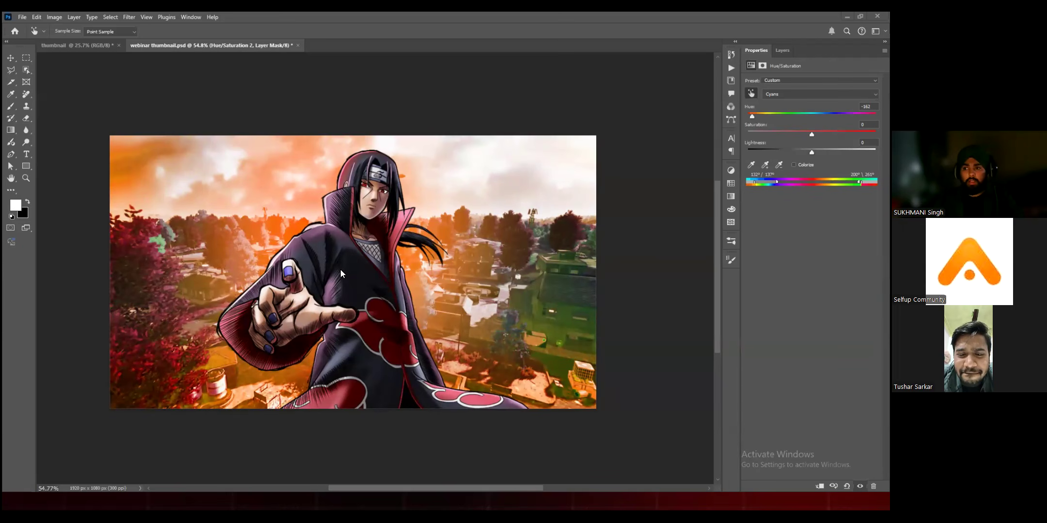
left_click(793, 165)
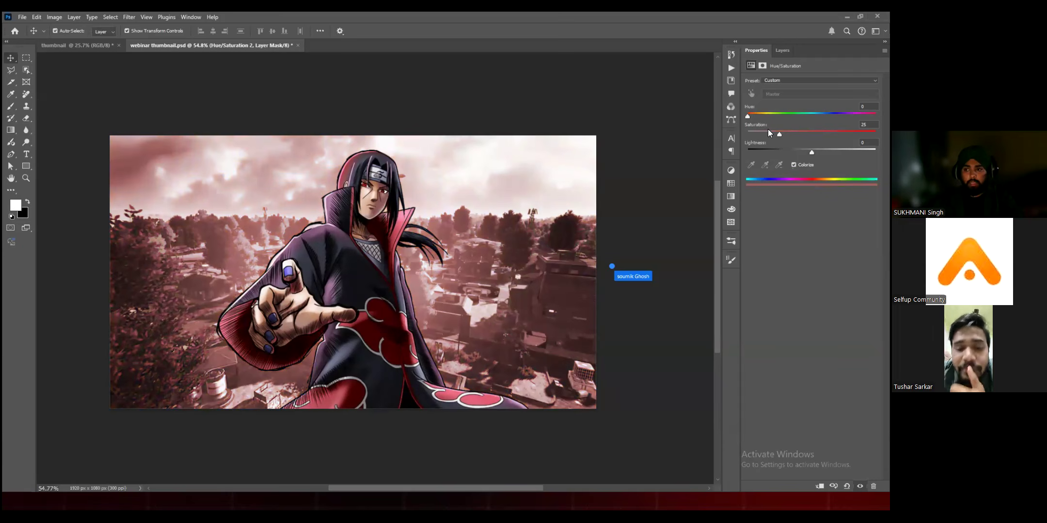
left_click_drag(774, 135, 831, 134)
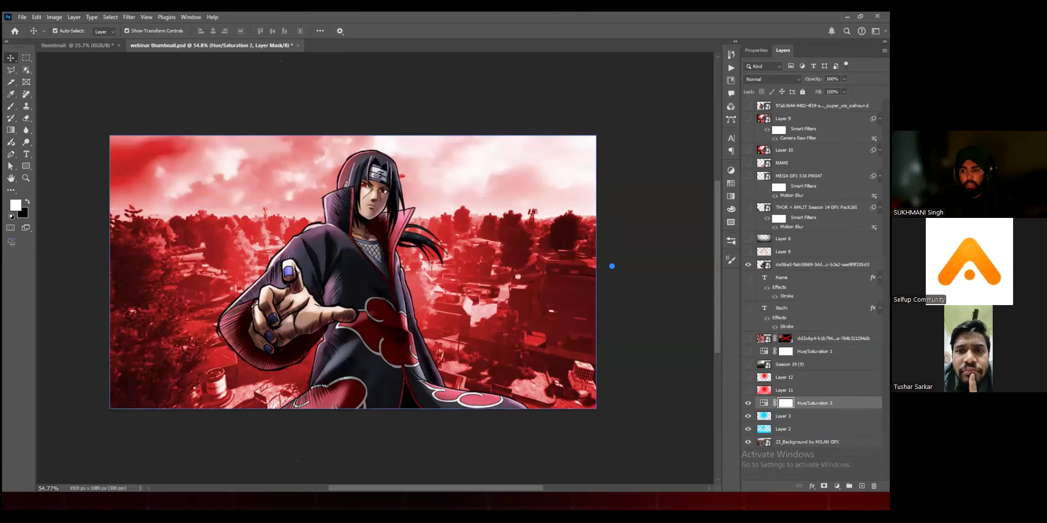
Step: Try a second Hue/Saturation layer with Colorize at hue 161 and saturation 23, and delete it
left_click(836, 486)
left_click(842, 397)
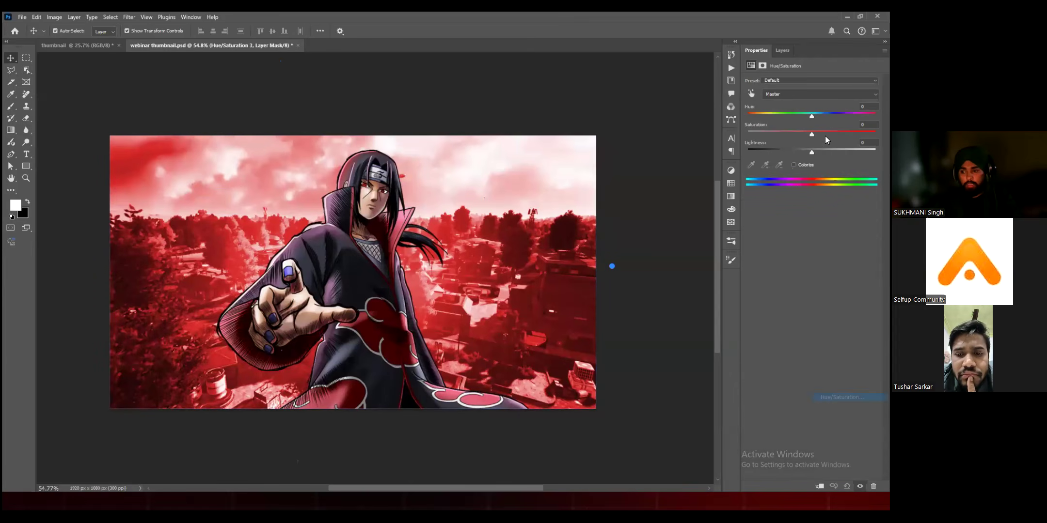
left_click(795, 164)
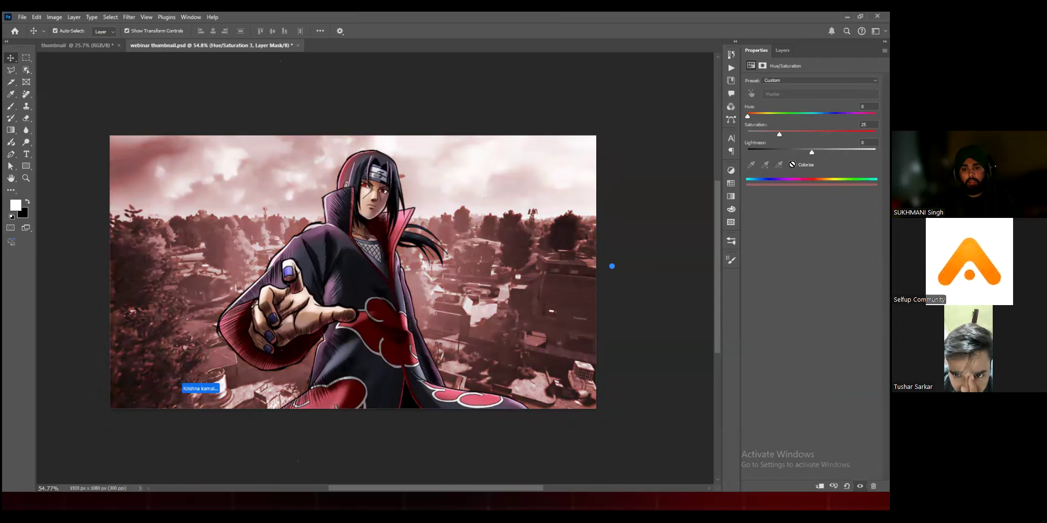
left_click_drag(748, 116, 865, 116)
mouse_move(775, 134)
left_mouse_down()
mouse_move(862, 134)
mouse_move(748, 134)
mouse_move(854, 134)
mouse_move(776, 134)
left_mouse_up()
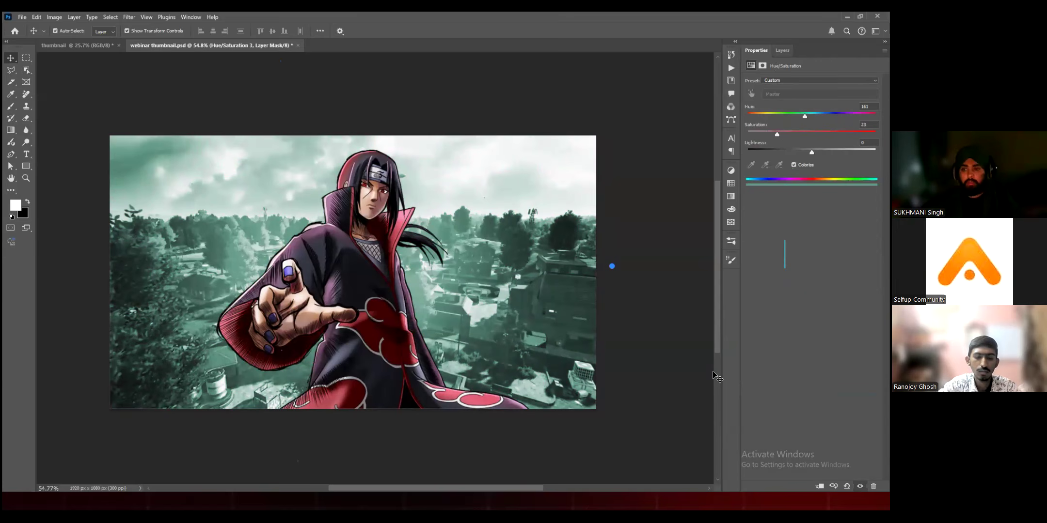
left_click(782, 51)
key("Delete")
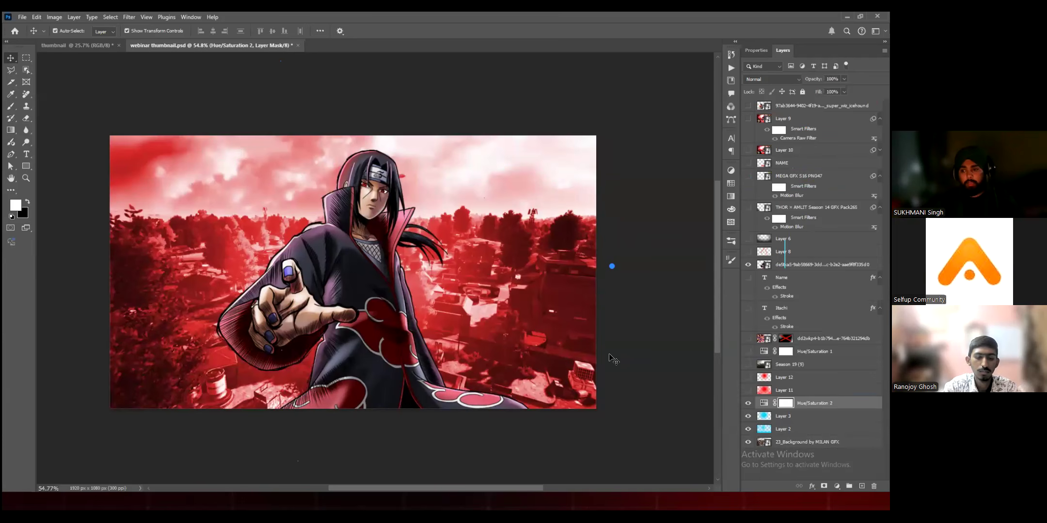
Step: Show the hidden MEGA GFX S16 PNG47 badge layer
left_click(540, 159)
scroll(540, 159, "right", 2)
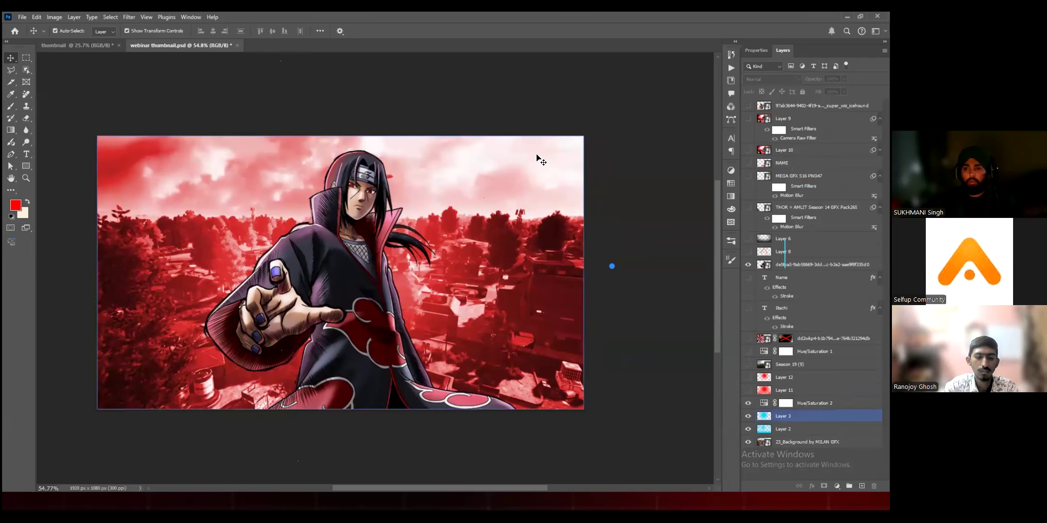
key("alt+bracketleft")
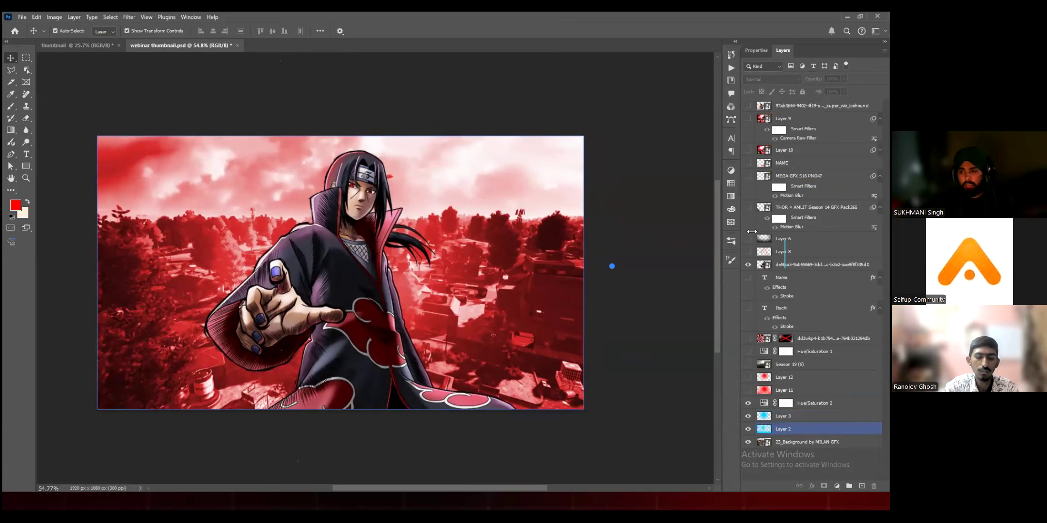
left_click(748, 176)
Step: Reposition the Metro Royale badge in the canvas's upper-right corner so that slightly more of it lies on the canvas
left_click(531, 172)
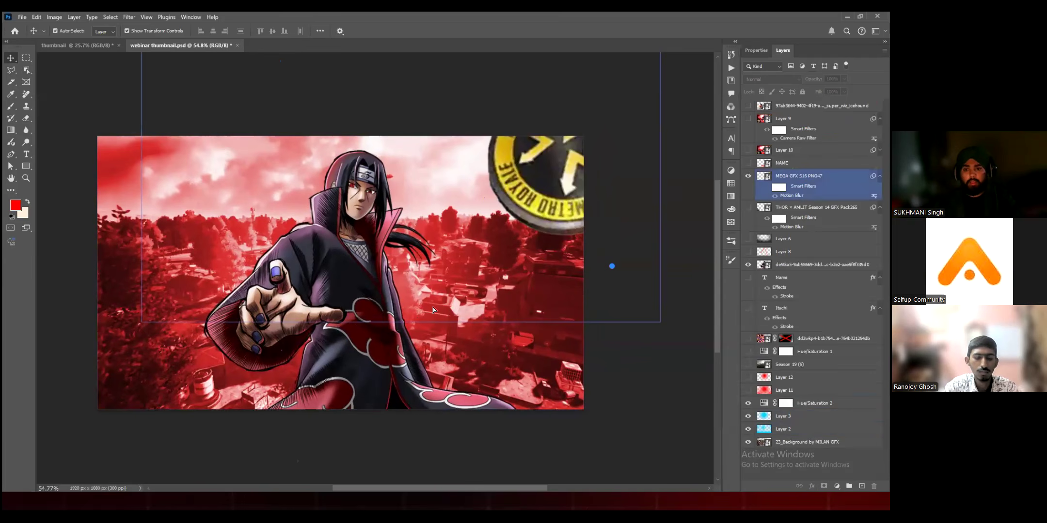
left_click_drag(531, 171, 297, 290)
left_click_drag(372, 305, 428, 338)
left_click_drag(562, 204, 640, 235)
left_click(600, 329)
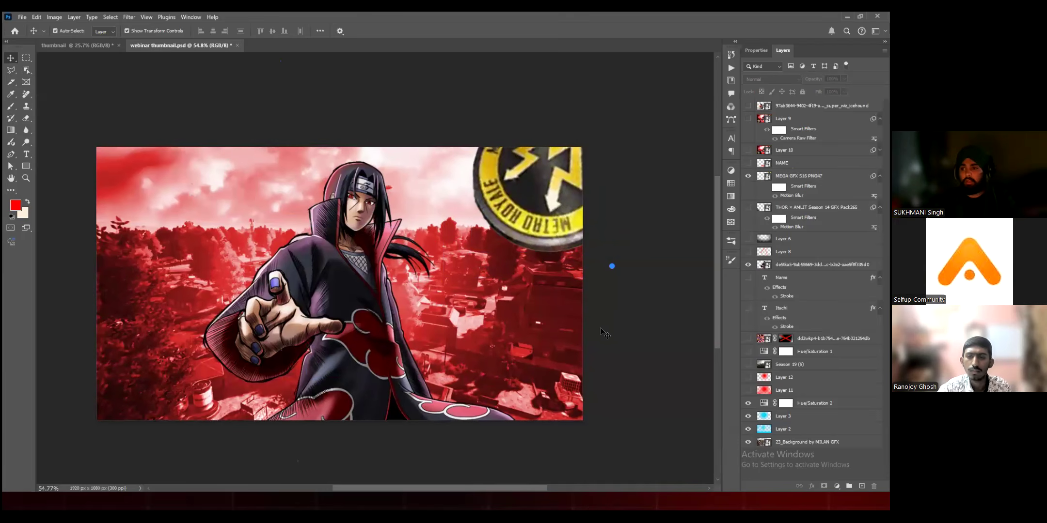
left_click(558, 214)
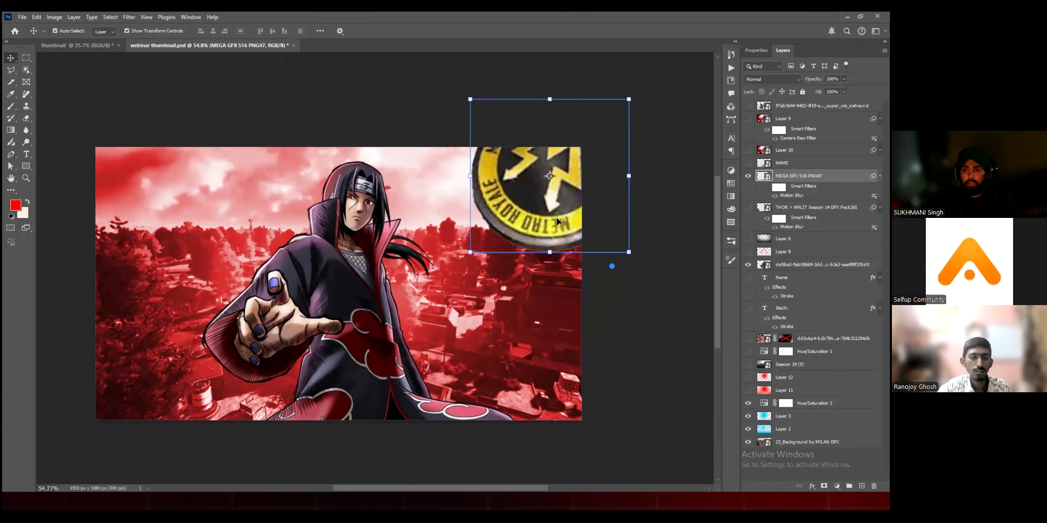
scroll(549, 206, "left", 1)
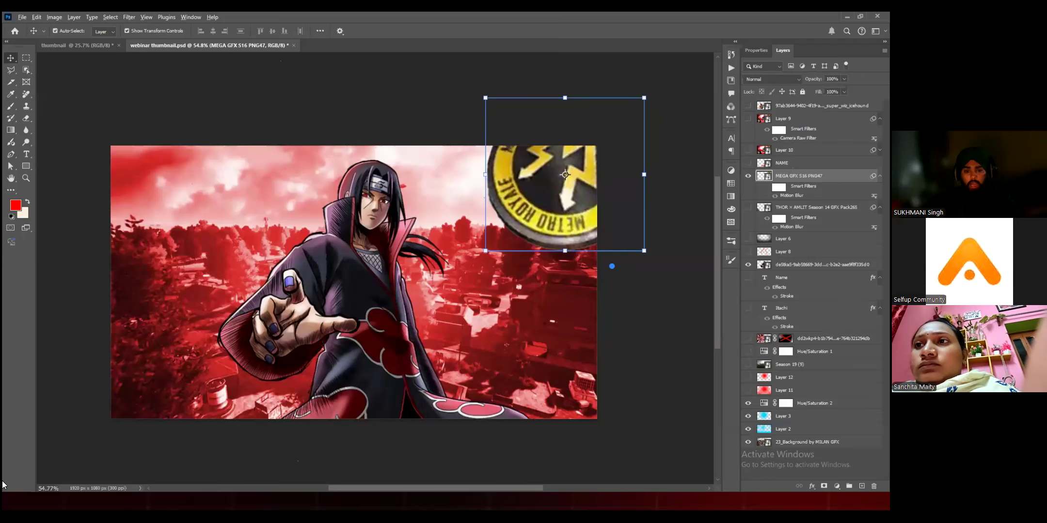
Step: Duplicate the Metro Royale badge and try the two badges in the canvas's bottom corners
key("ctrl+z")
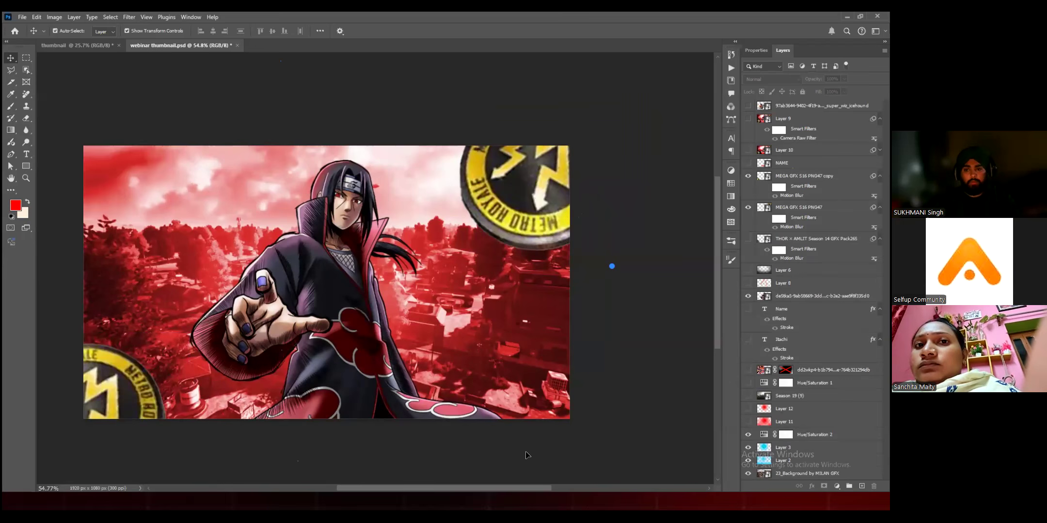
left_click(354, 302)
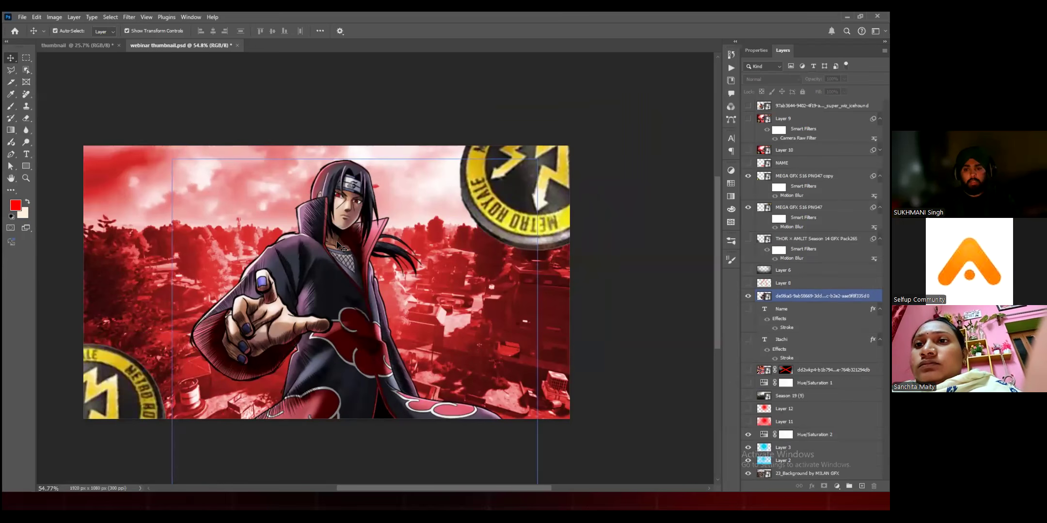
left_click_drag(119, 409, 195, 395)
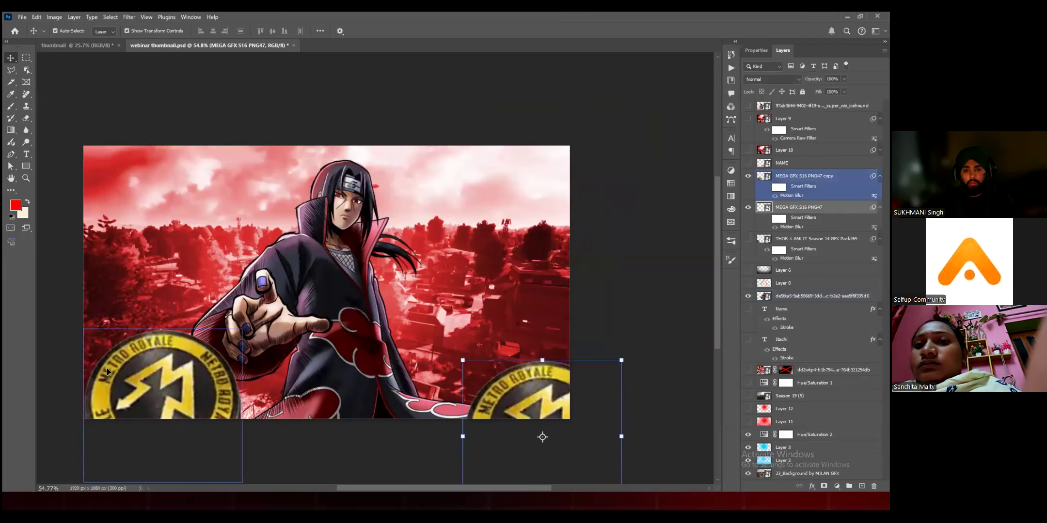
left_click_drag(528, 400, 568, 184)
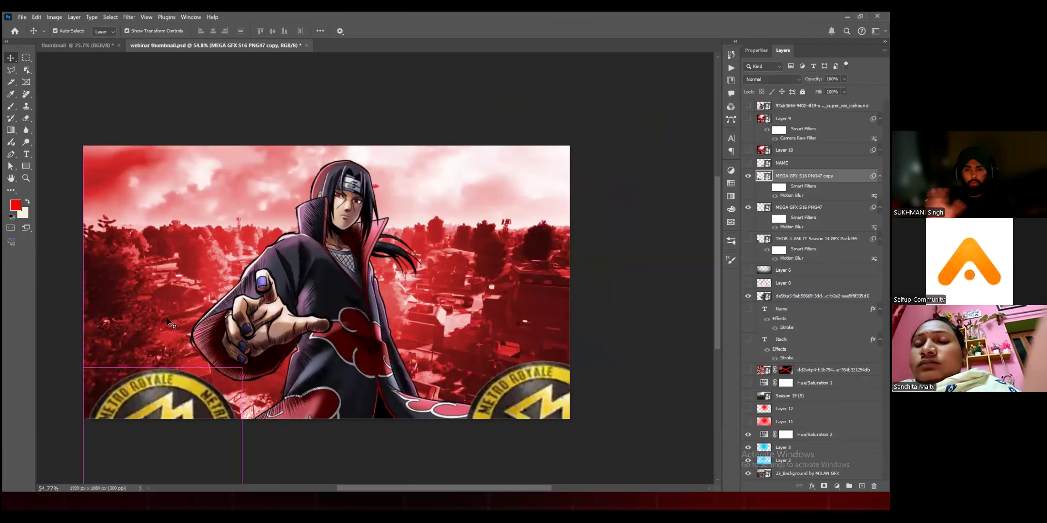
Step: Undo the move to the bottom corners and keep the badges cropped in the canvas's upper-right and lower-left corners
key("ctrl+z")
key("ctrl+z")
left_click_drag(167, 319, 169, 293)
key("ctrl+z")
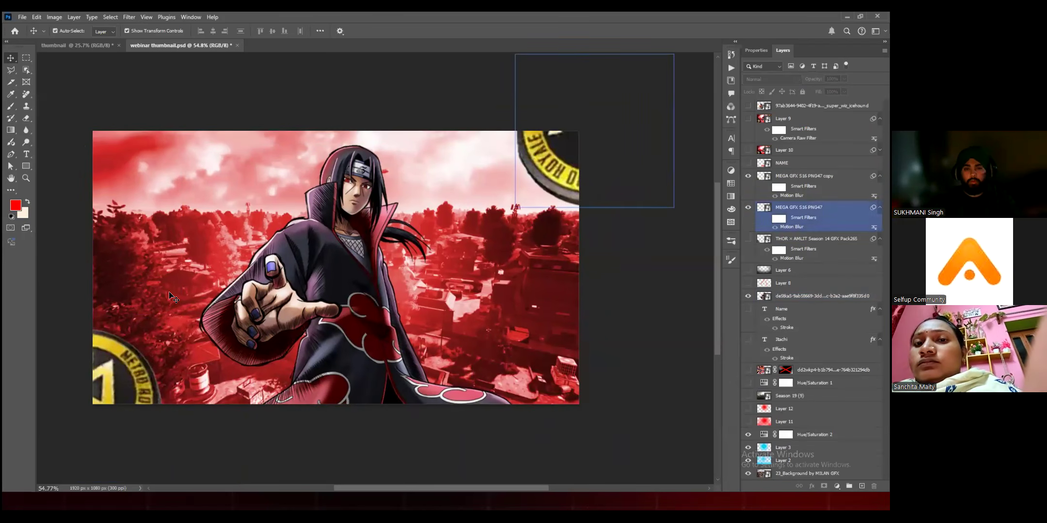
left_click(169, 297)
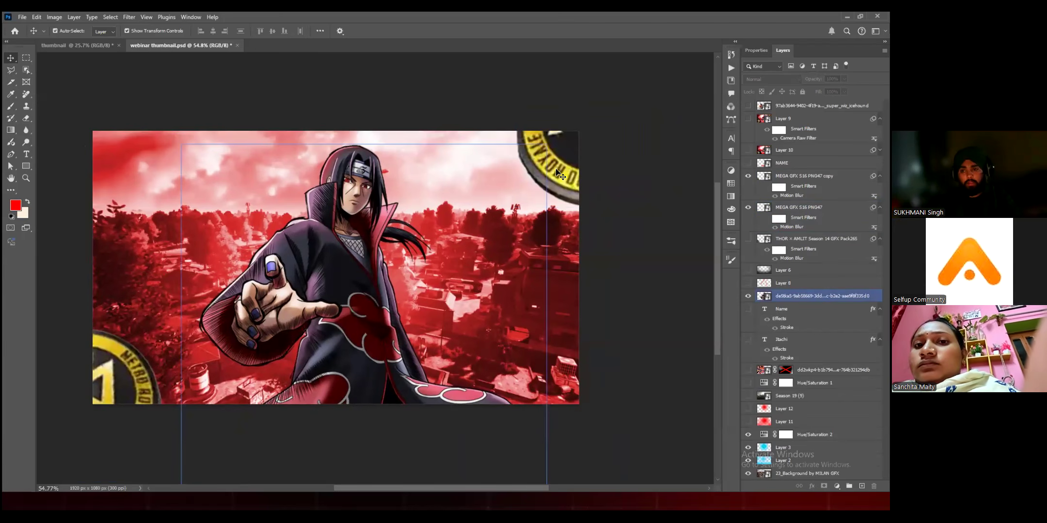
left_click_drag(579, 189, 569, 195)
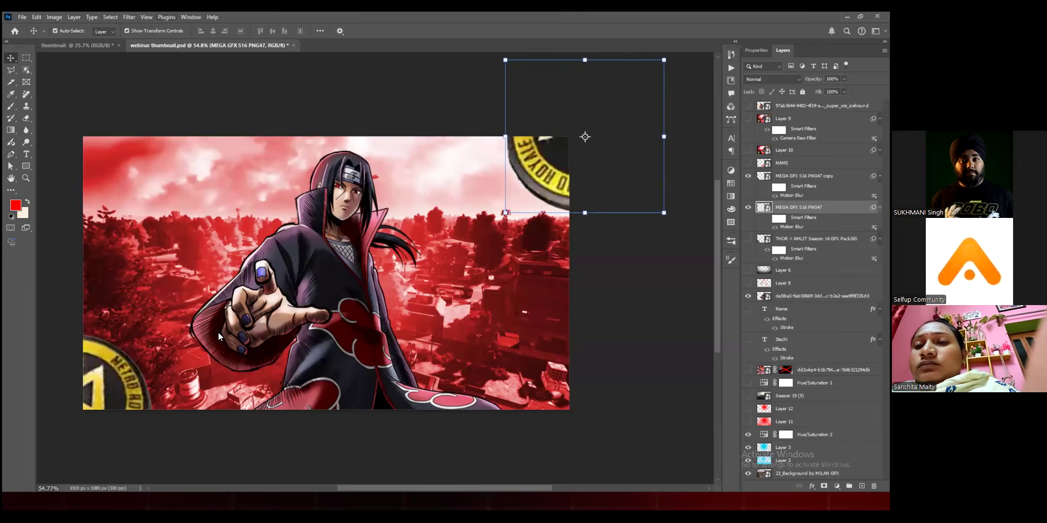
Step: Start a Motion Blur filter on the upper-right badge and try an angle of 0° with distances of 19 and 78 pixels
key("alt+Tab")
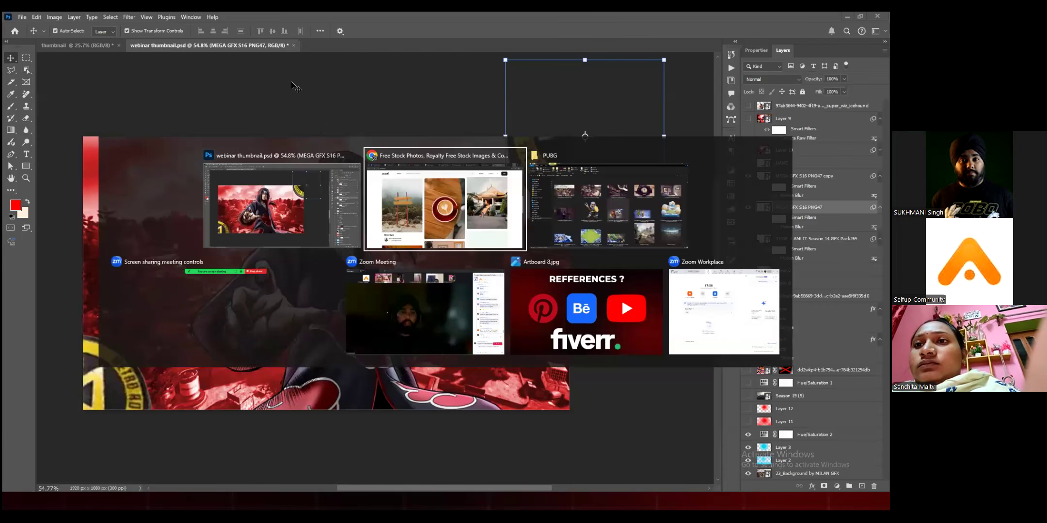
key("Escape")
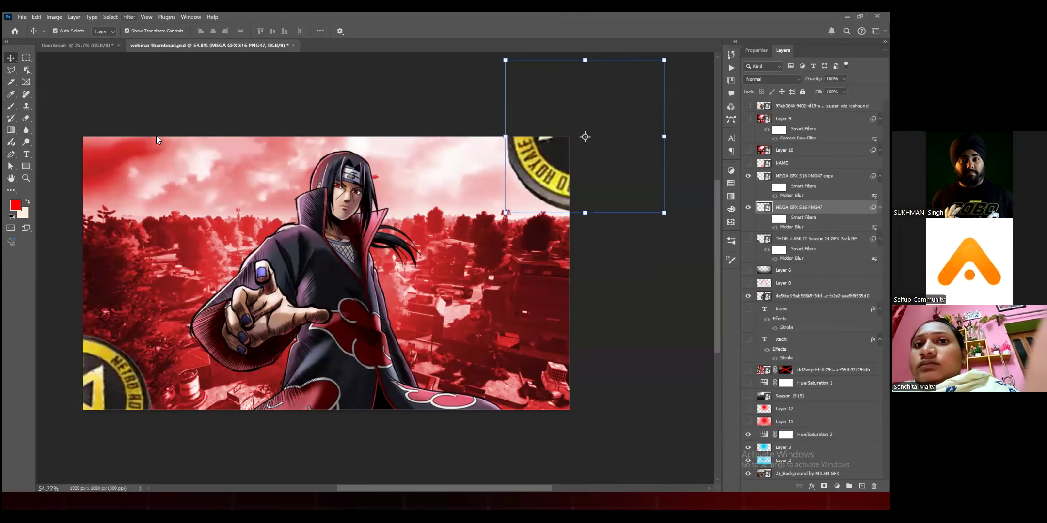
key("alt+t")
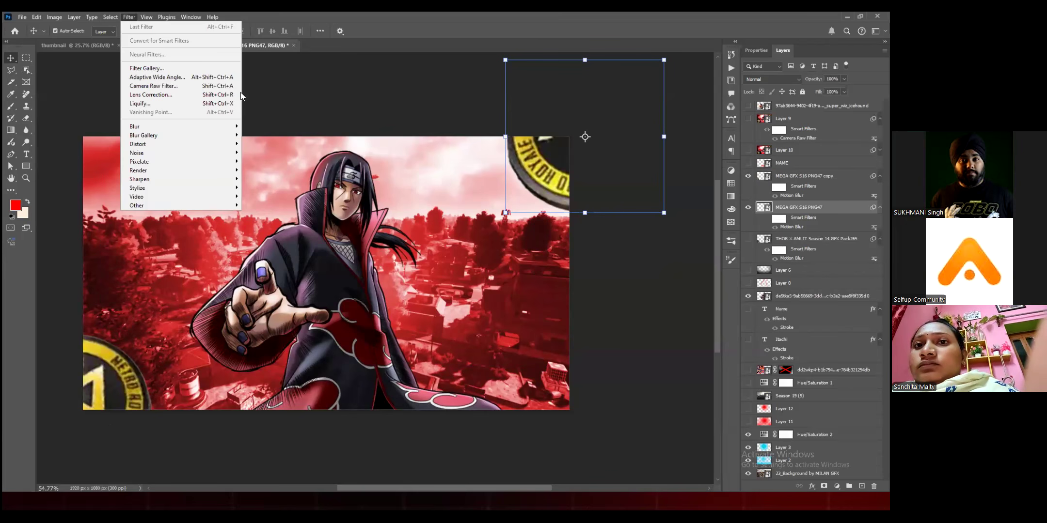
mouse_move(134, 127)
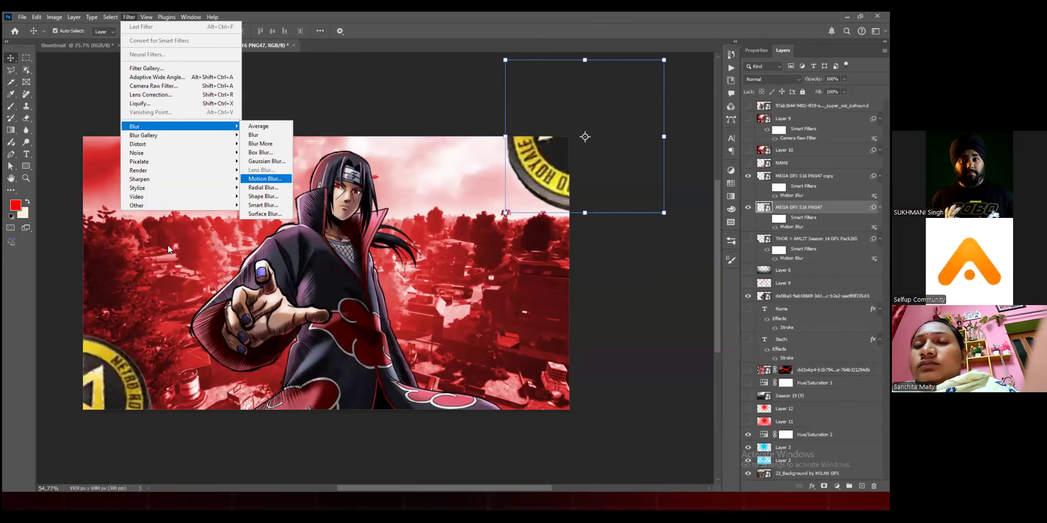
left_click(265, 179)
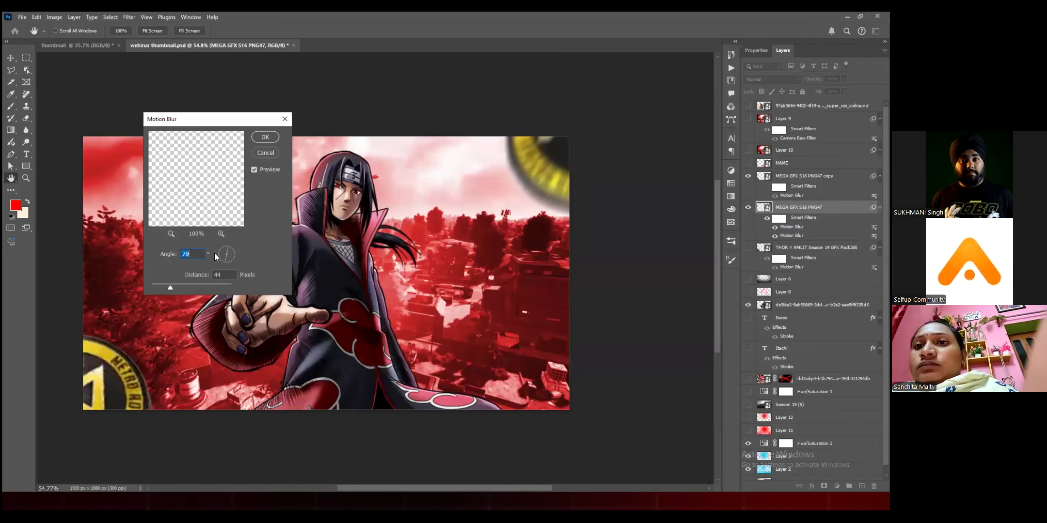
left_click_drag(171, 288, 159, 288)
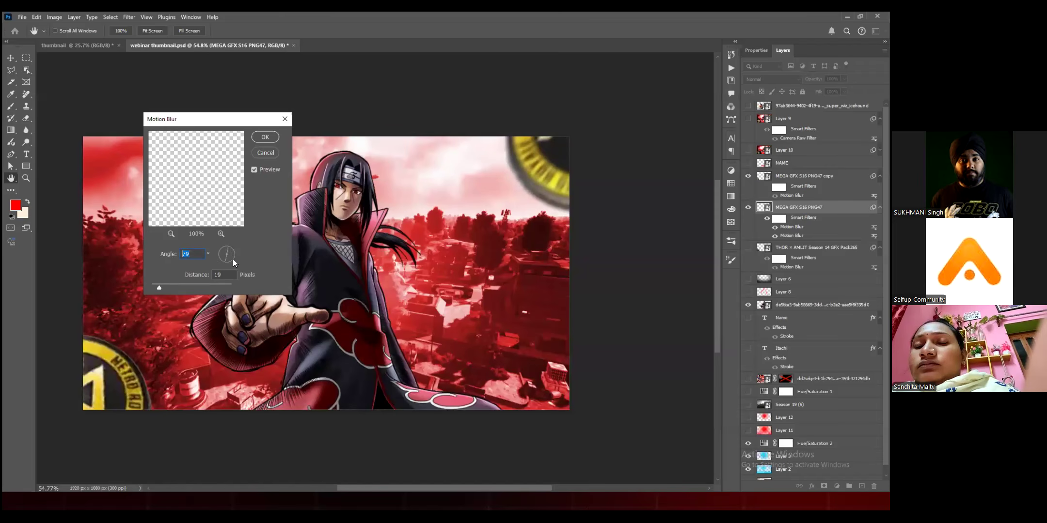
type("0")
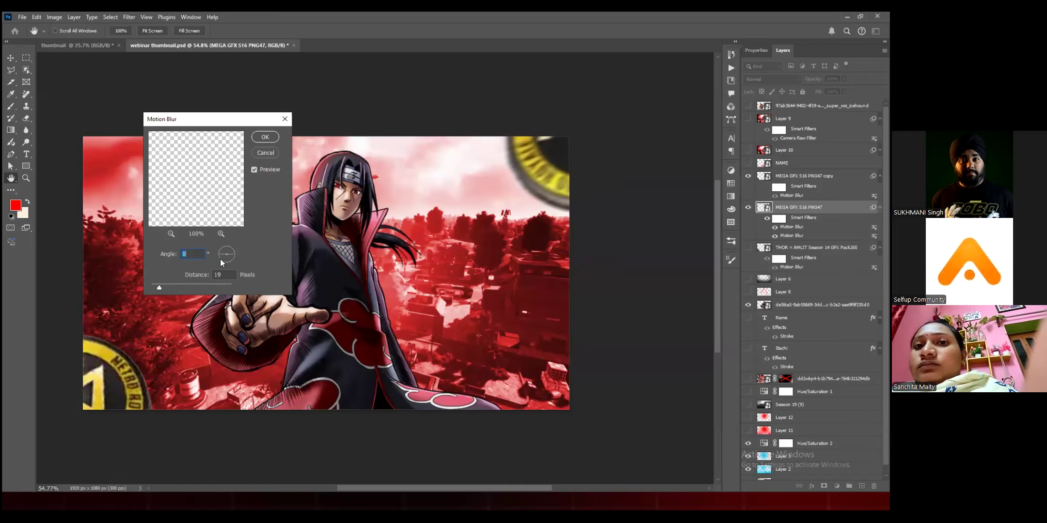
left_click_drag(159, 288, 177, 288)
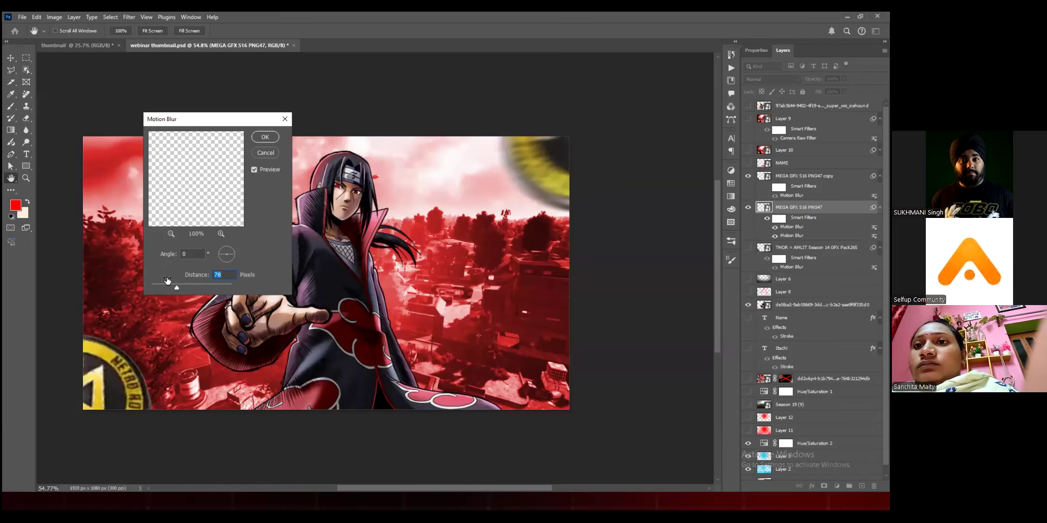
Step: Apply the Motion Blur to the upper-right badge with an angle of 45° and a distance of 25 pixels
left_click(230, 251)
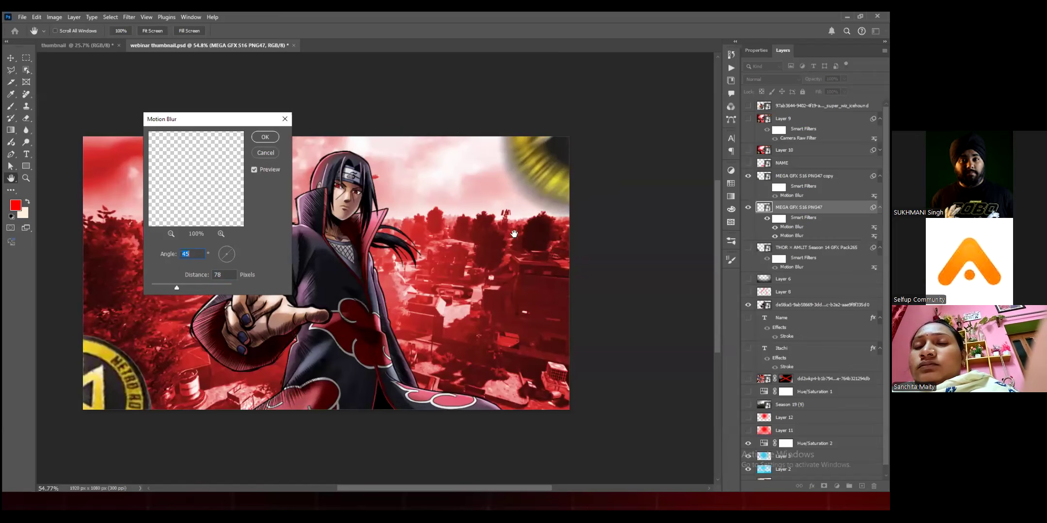
key("Tab")
type("25")
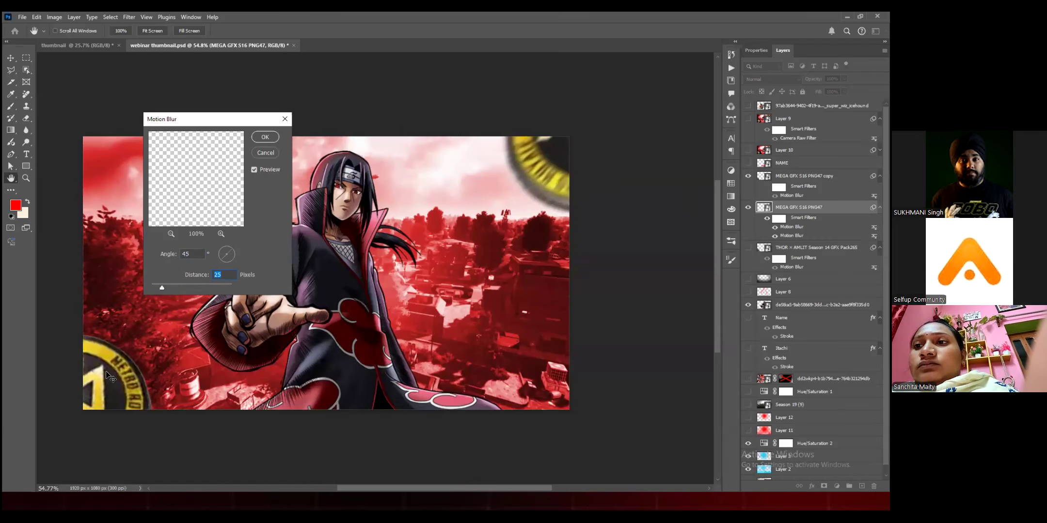
key("Return")
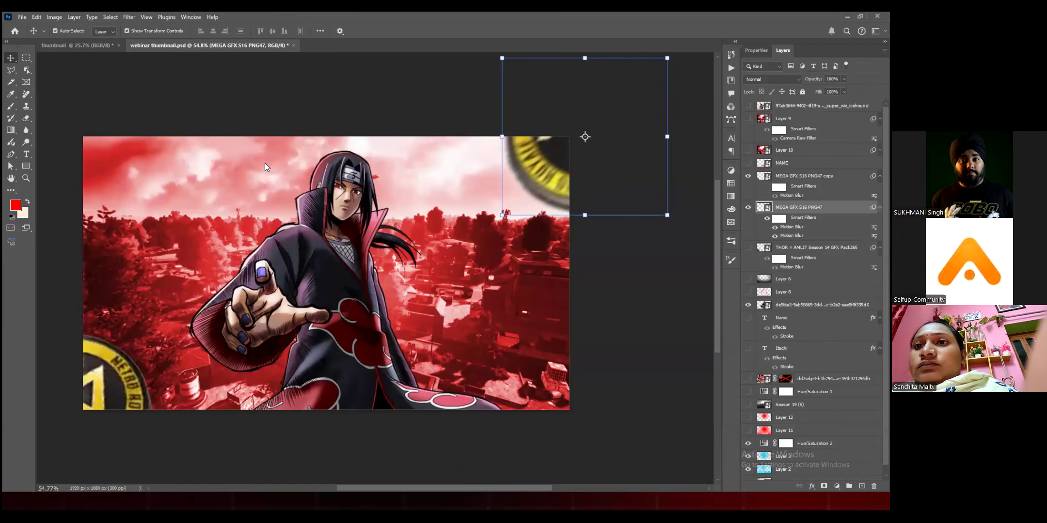
Step: Apply the same Motion Blur to the lower-left badge and leave no layer selected
left_click(117, 373)
left_click_drag(219, 181, 233, 187)
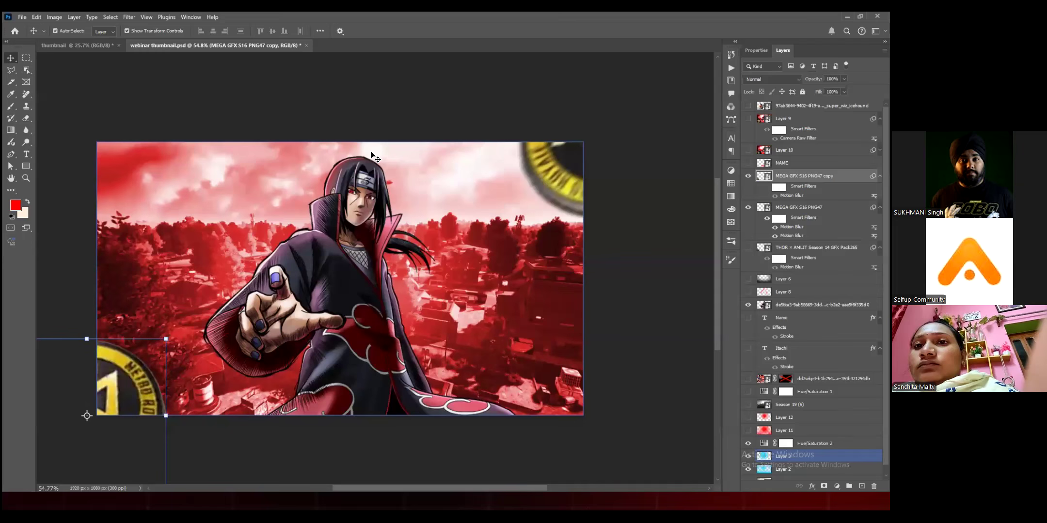
key("ctrl+alt+f")
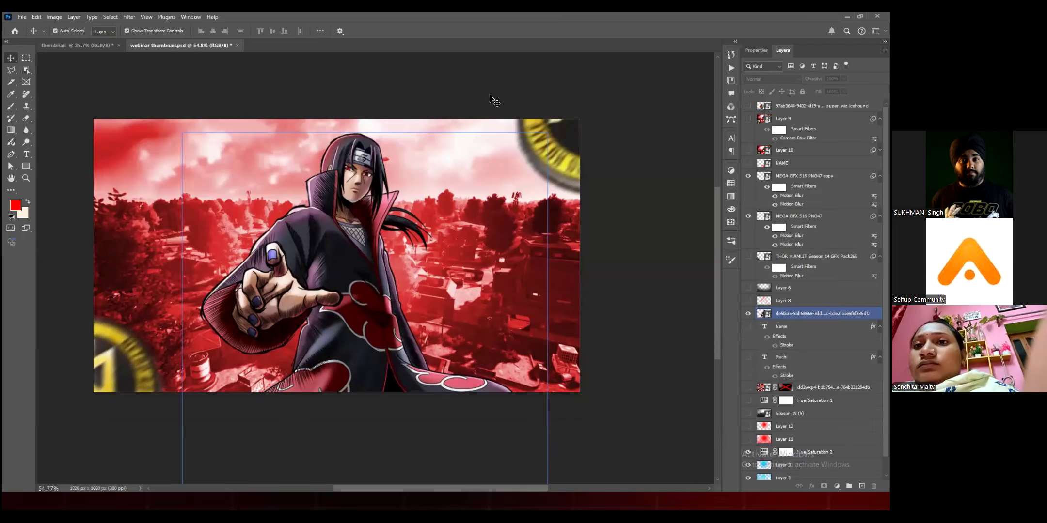
left_click(490, 97)
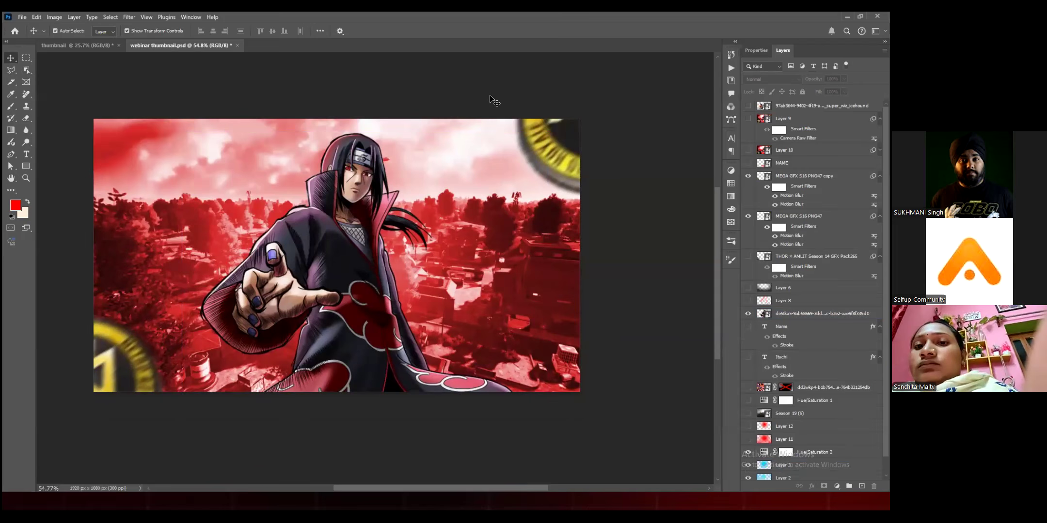
left_click(469, 80)
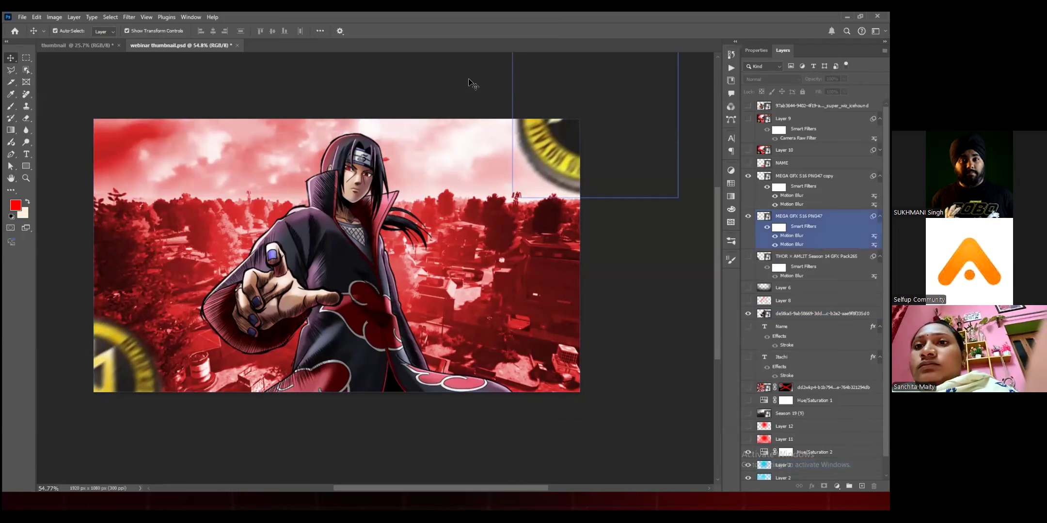
left_click(469, 80)
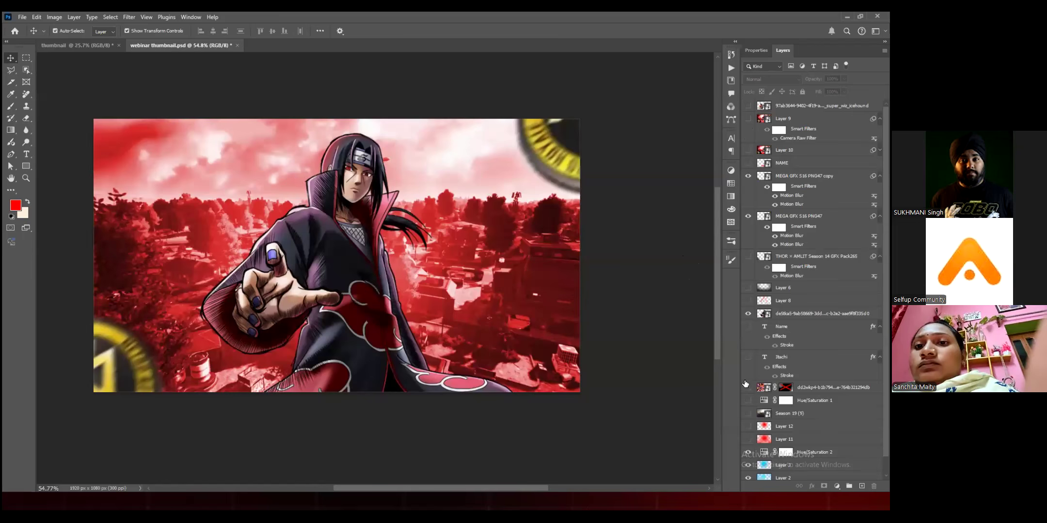
Step: Compare the current composition with the finished thumbnail on Layer 9
key("ctrl+z")
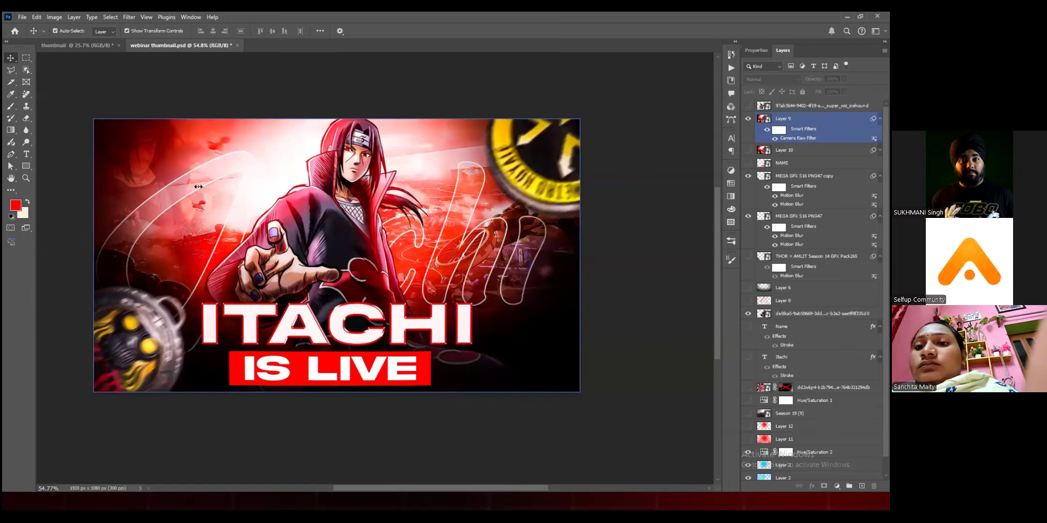
key("ctrl+shift+z")
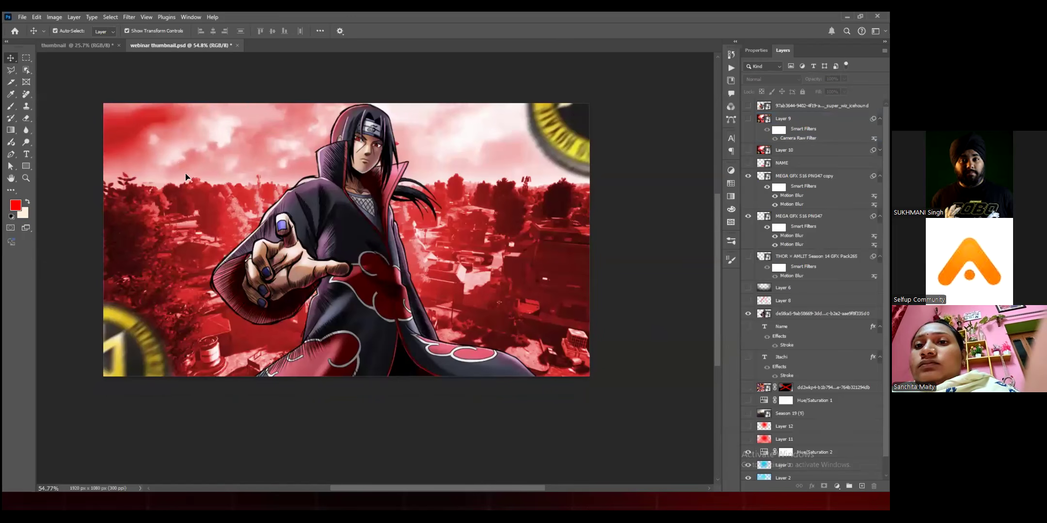
Step: Show the fiery character image layer and replace its existing layer mask with a new white mask
key("ctrl+z")
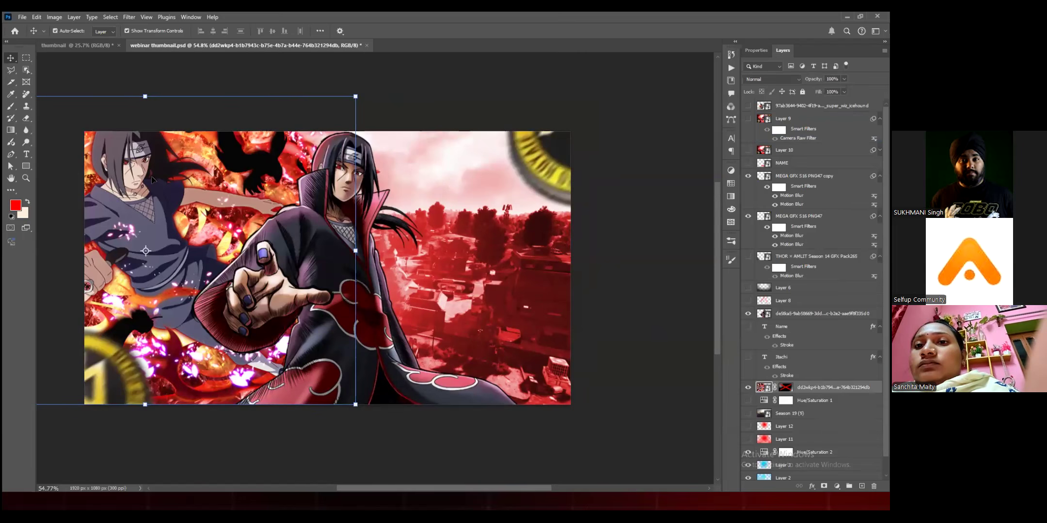
left_click(27, 72)
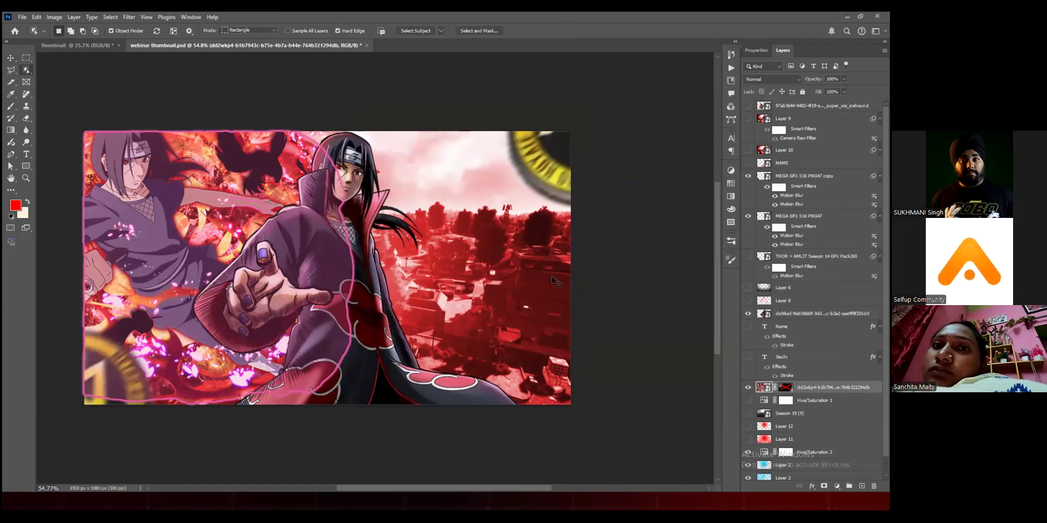
key("v")
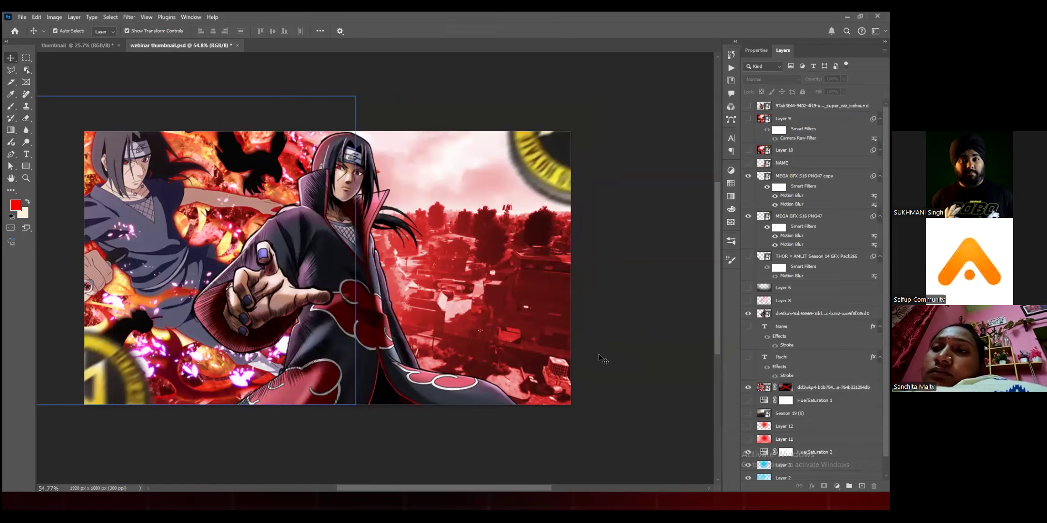
left_click(779, 391)
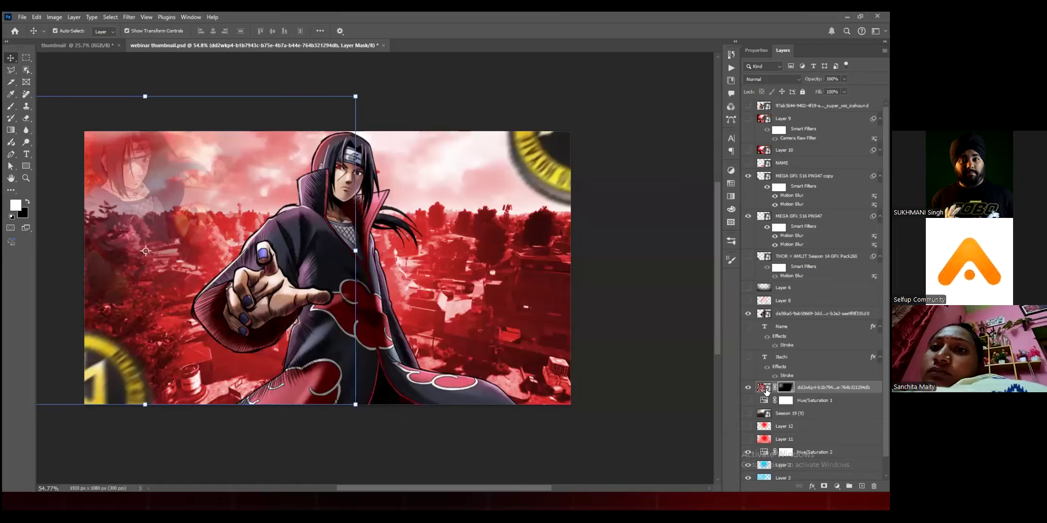
key("Delete")
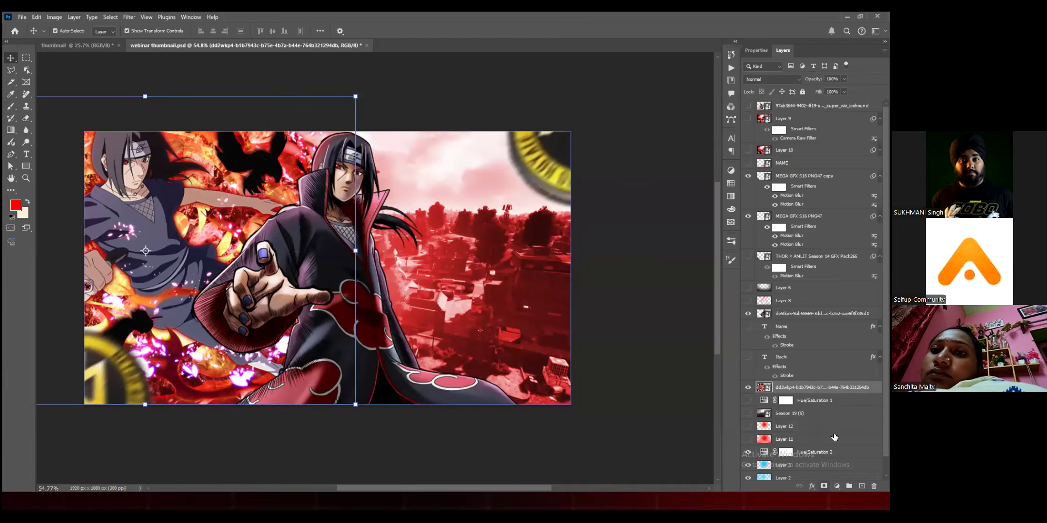
left_click(783, 390)
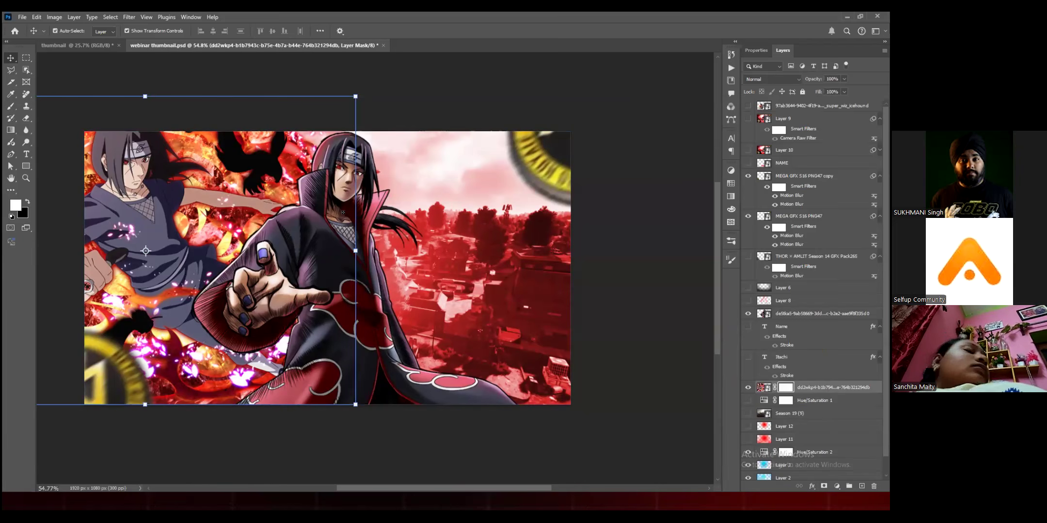
Step: Try inverting the fiery image's layer mask to black and restore it to white
key("ctrl+alt+r")
key("Escape")
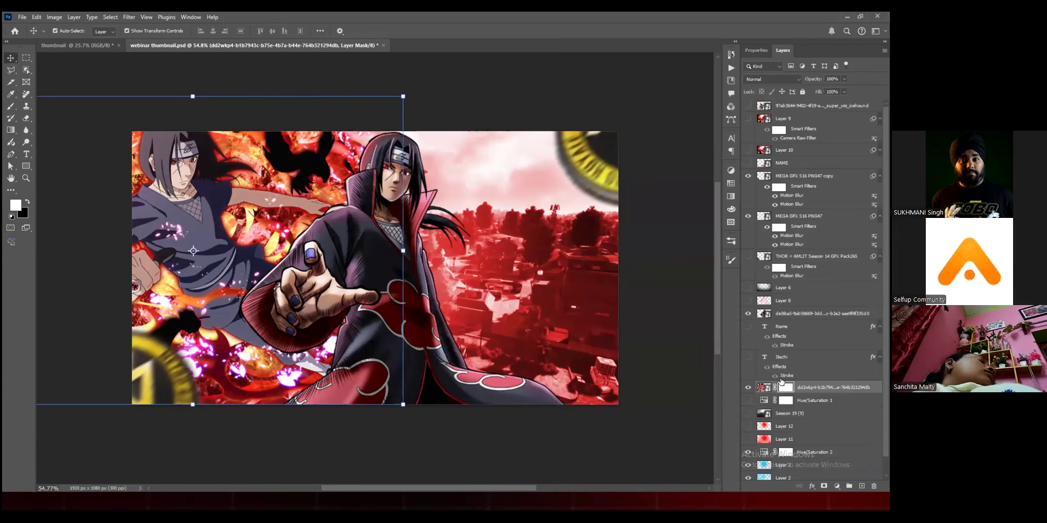
key("ctrl+i")
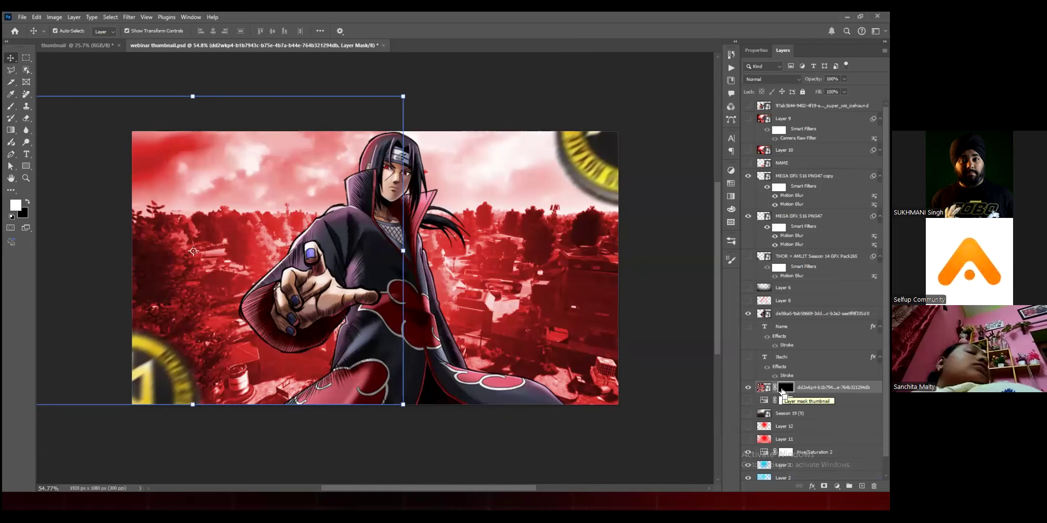
left_click(782, 392, "shift")
key("ctrl+z")
key("ctrl+i")
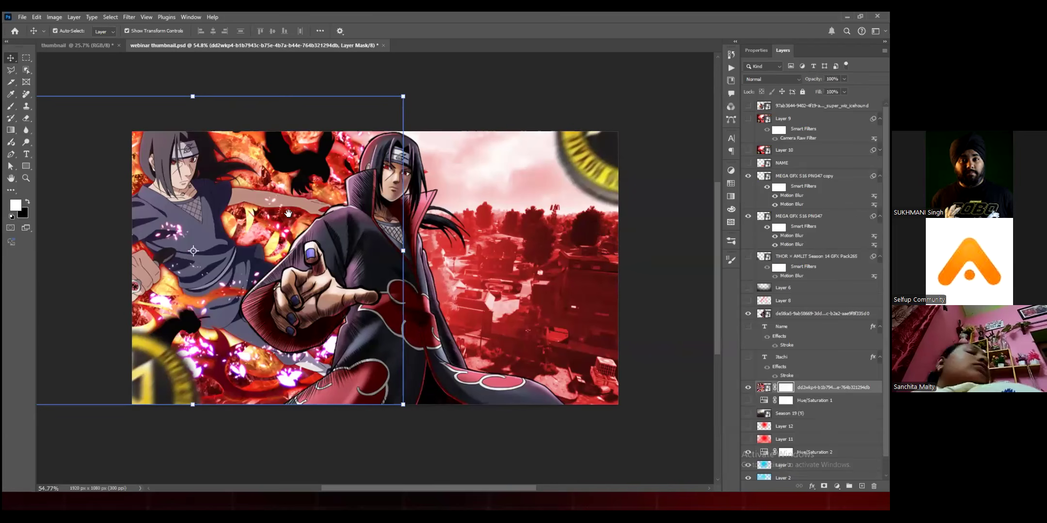
Step: Try hiding the fiery image by painting black on its mask with a large soft brush, and undo the strokes
key("b")
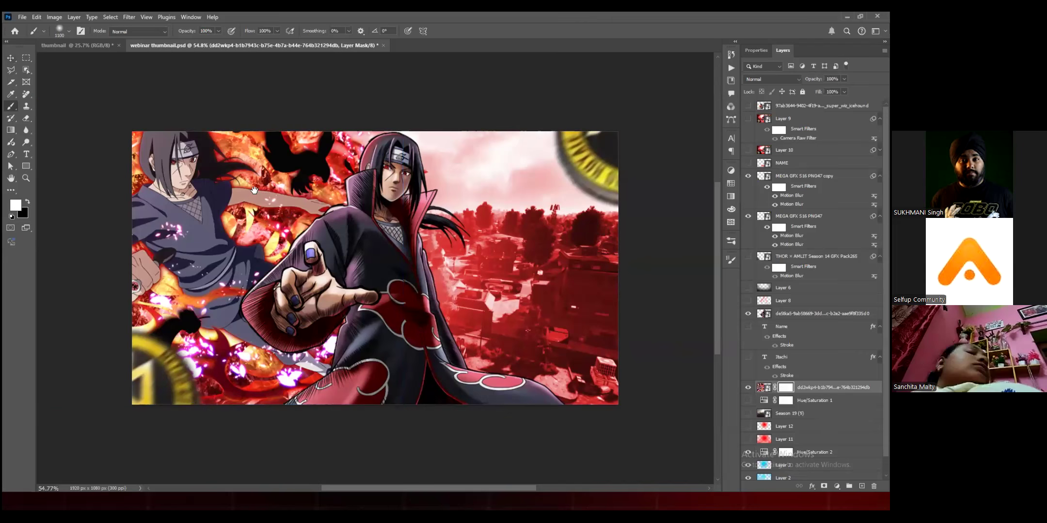
left_click_drag(226, 207, 264, 234)
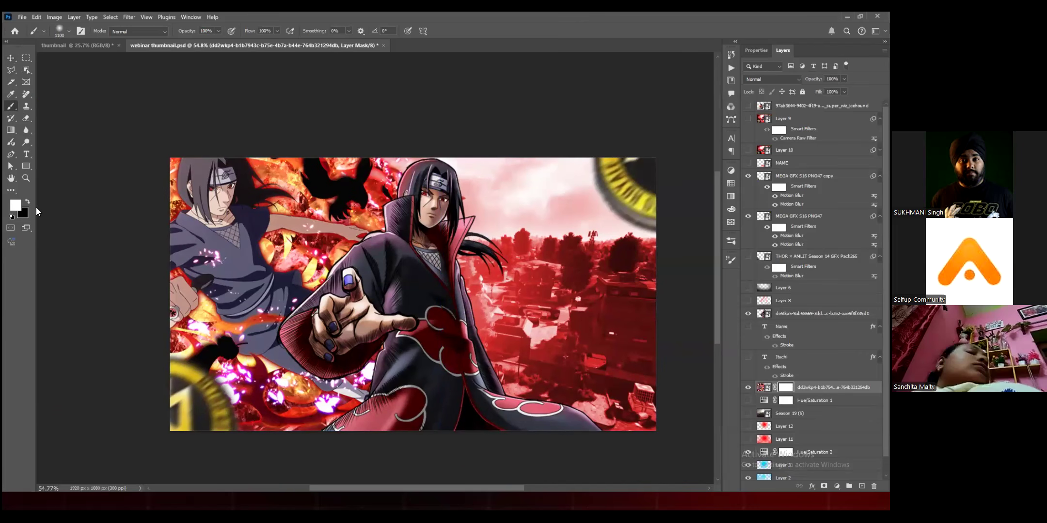
scroll(27, 205, "right", 1)
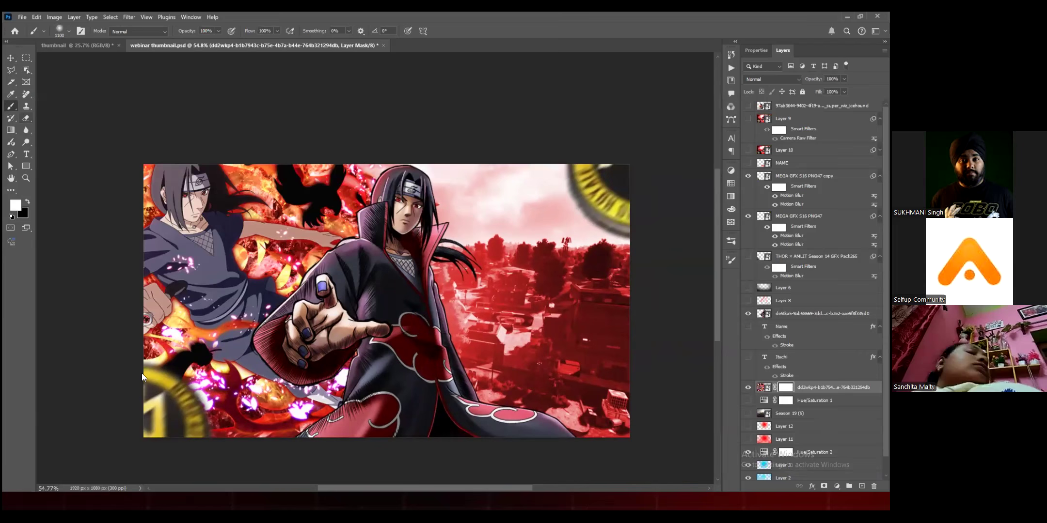
key("x")
mouse_move(136, 174)
left_mouse_down()
mouse_move(249, 164)
mouse_move(446, 322)
mouse_move(75, 291)
mouse_move(304, 141)
left_mouse_up()
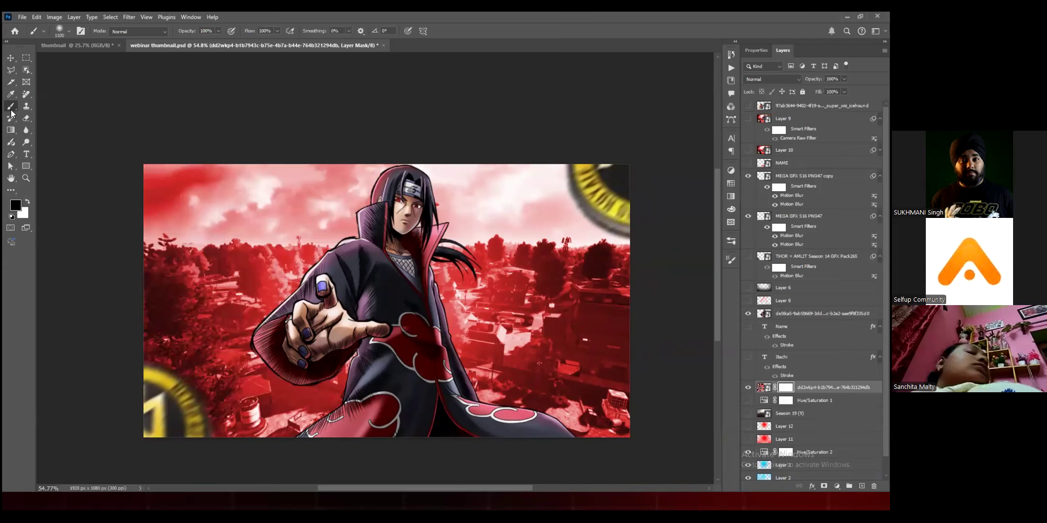
key("ctrl+z")
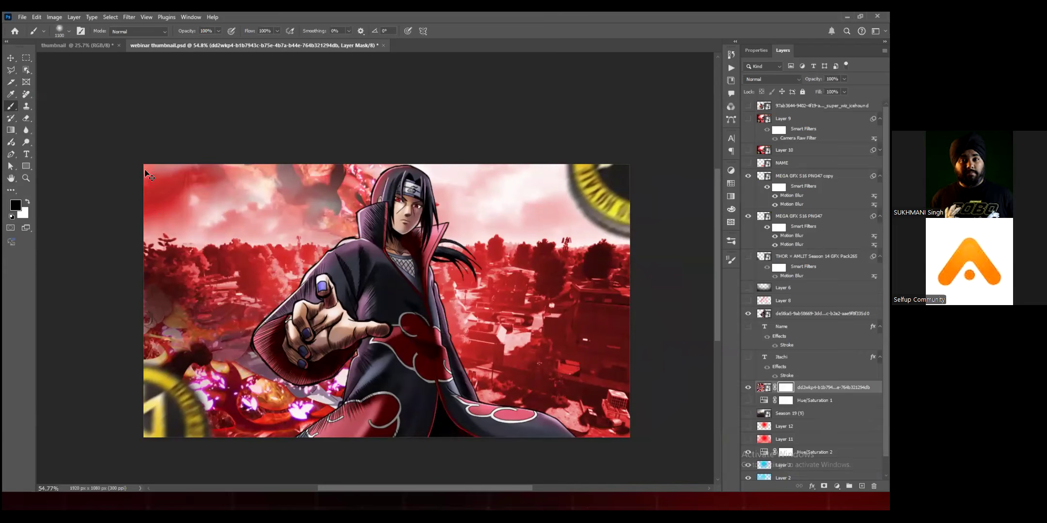
key("ctrl+z")
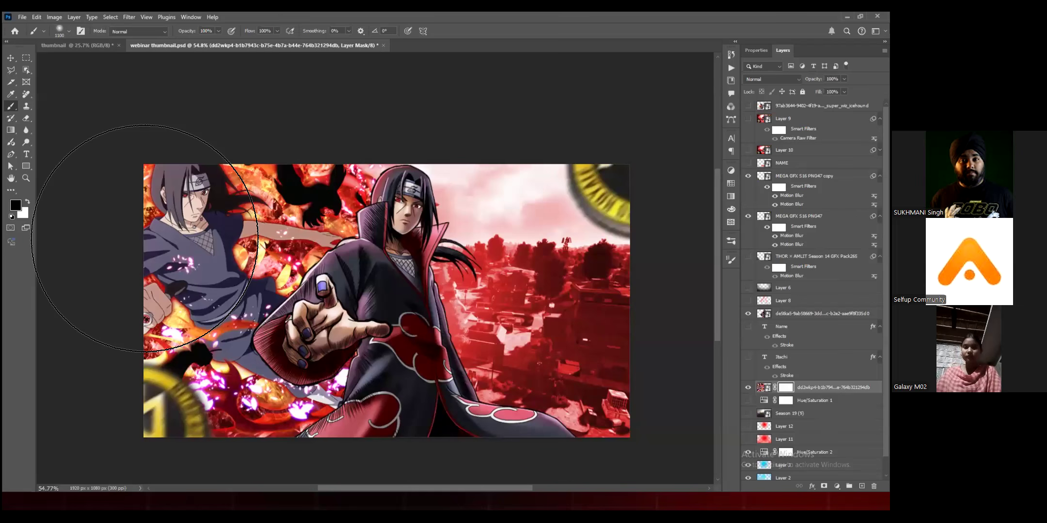
Step: Invert the mask to black, paint white to reveal the figure in the image's upper-left corner, and set the layer's opacity to 43%
key("ctrl+i")
key("x")
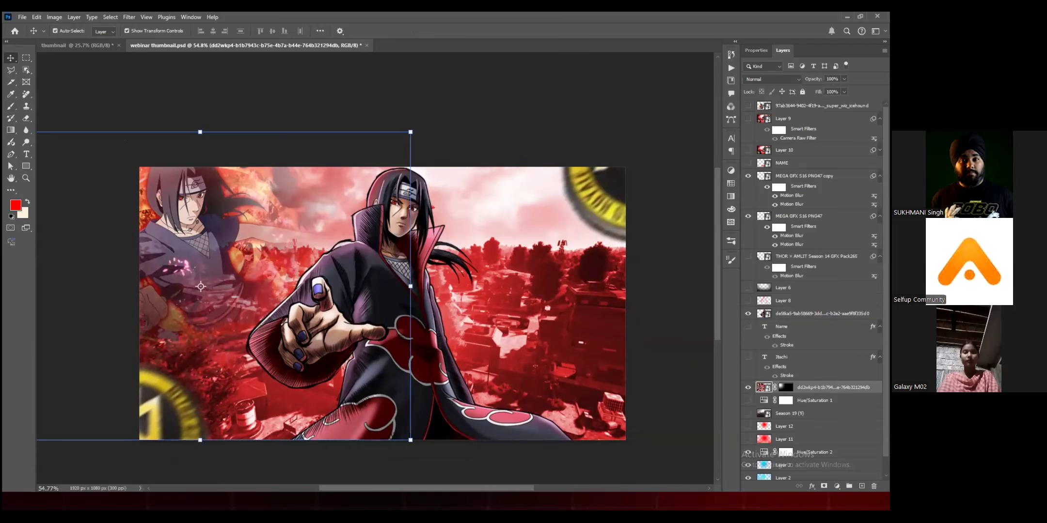
left_click_drag(843, 79, 829, 90)
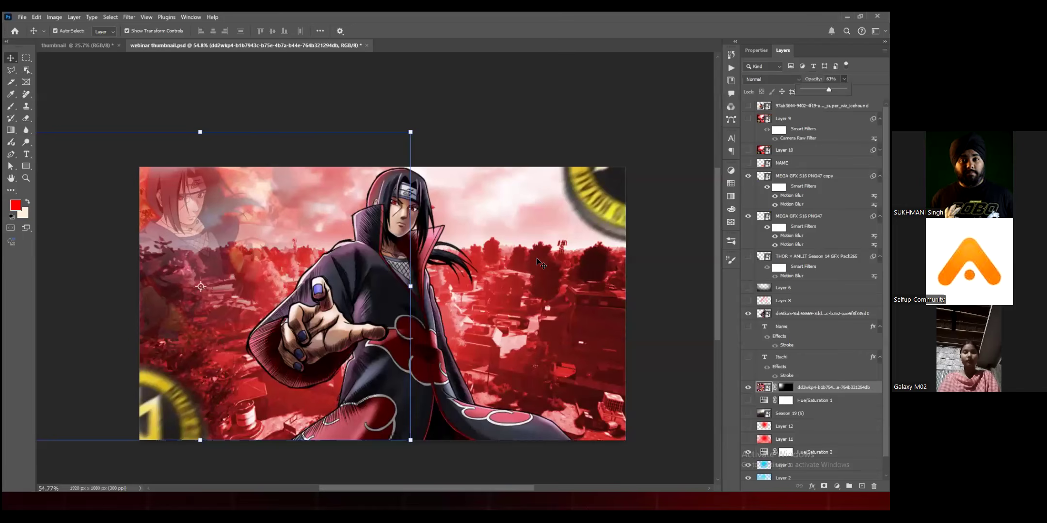
left_click_drag(536, 258, 513, 195)
left_click(539, 413)
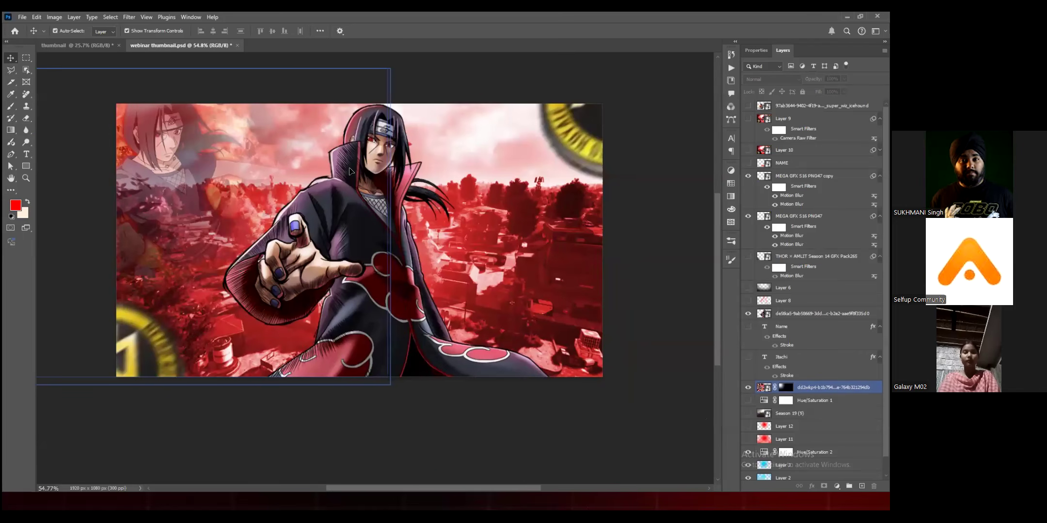
scroll(351, 172, "up", 1)
scroll(351, 171, "right", 1)
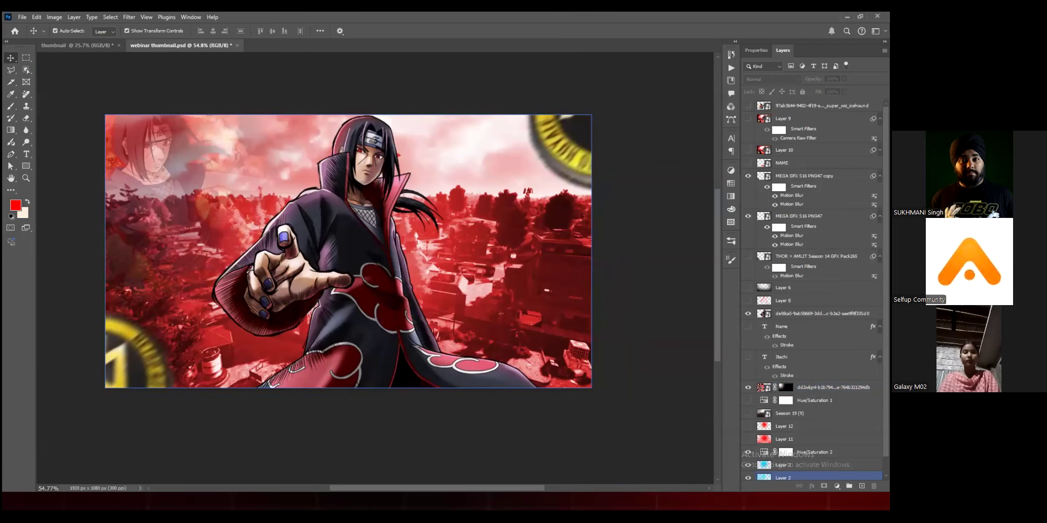
Step: Add a new empty layer directly above the main character layer for brush painting
left_click(167, 234)
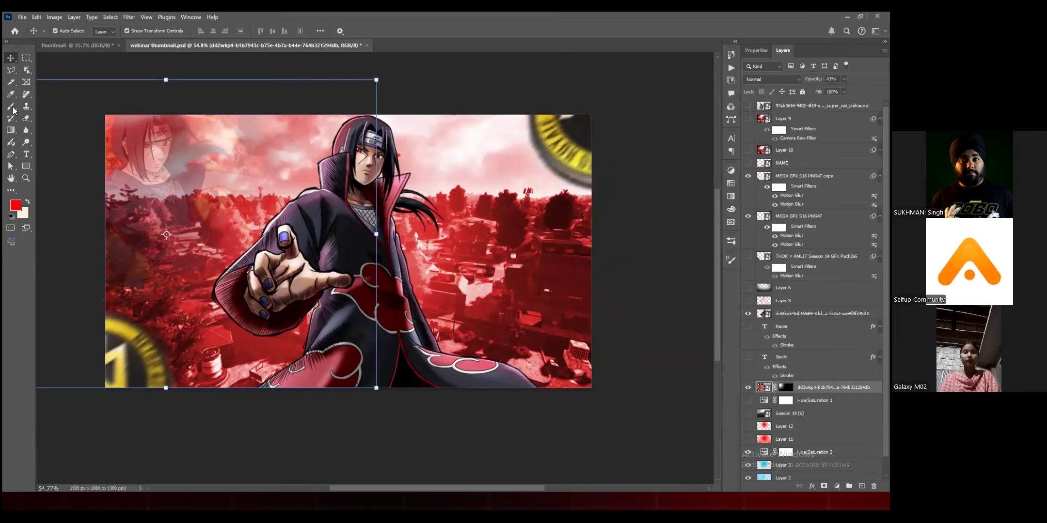
left_click(328, 208)
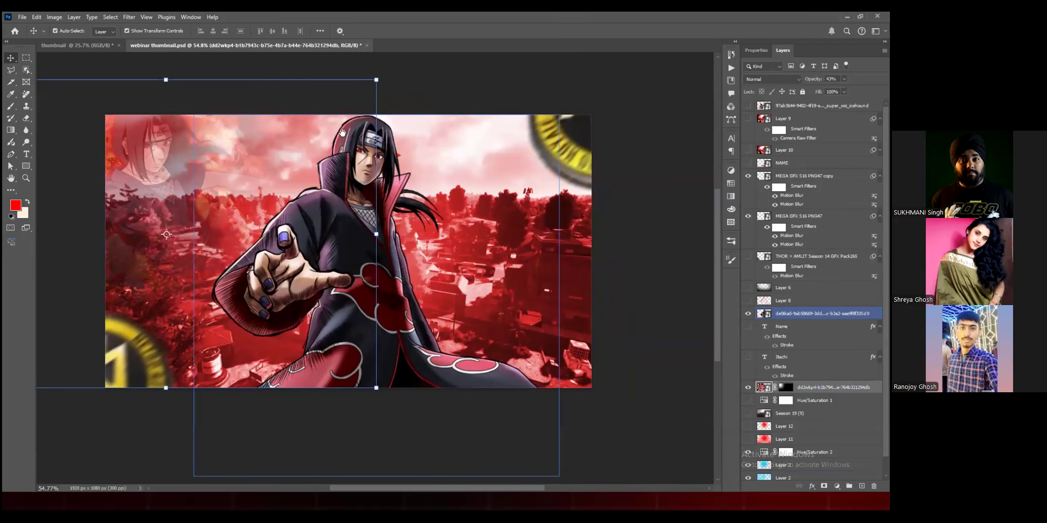
key("ctrl+shift+alt+n")
key("b")
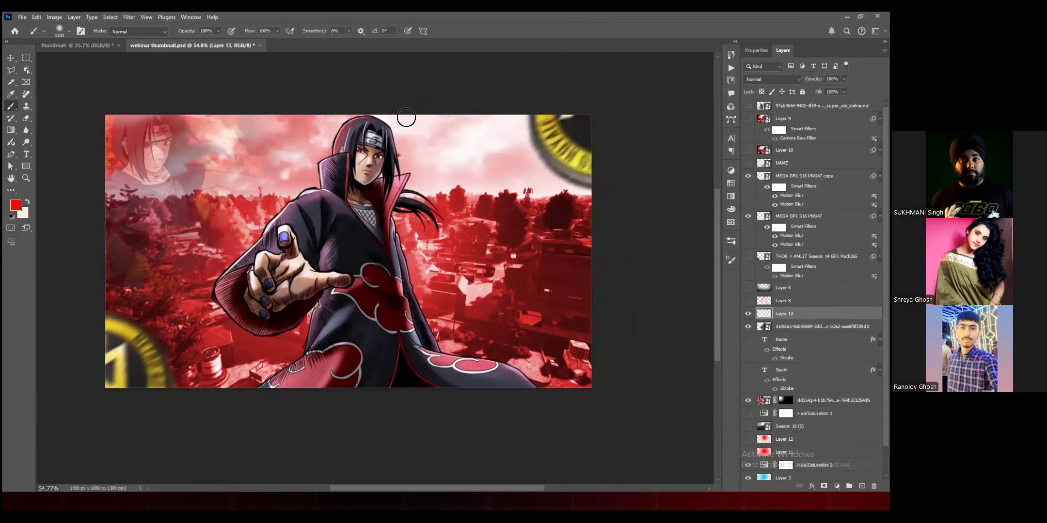
Step: Paint a red glow along the back edge of the main character's hair with a smaller soft brush
key("bracketleft")
key("bracketleft")
key("bracketleft")
key("bracketleft")
key("bracketleft")
key("bracketleft")
key("bracketleft")
key("bracketleft")
key("bracketleft")
key("bracketleft")
key("bracketleft")
key("bracketleft")
key("bracketleft")
key("bracketleft")
key("bracketleft")
key("bracketleft")
key("bracketleft")
key("bracketleft")
key("bracketleft")
key("bracketleft")
scroll(364, 138, "up", 4)
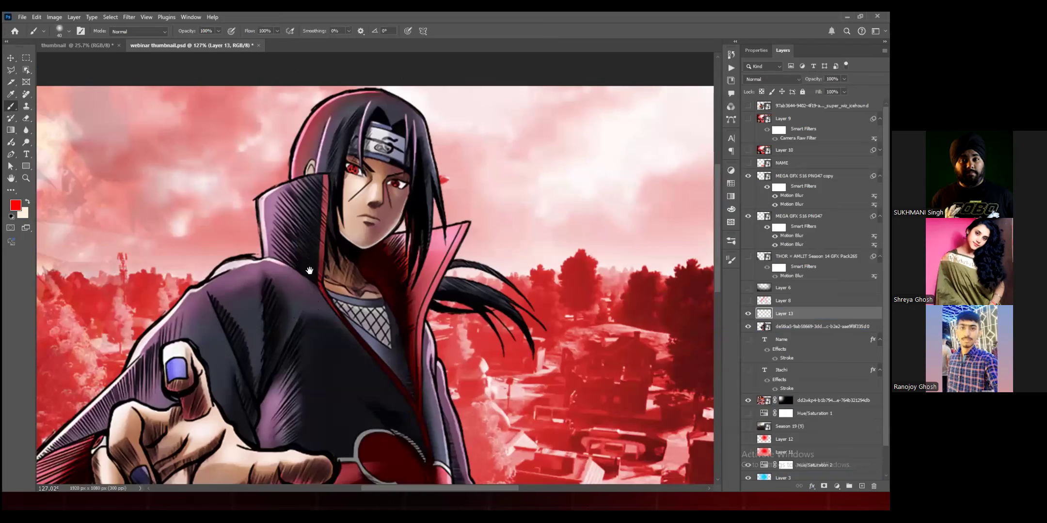
scroll(337, 201, "up", 3)
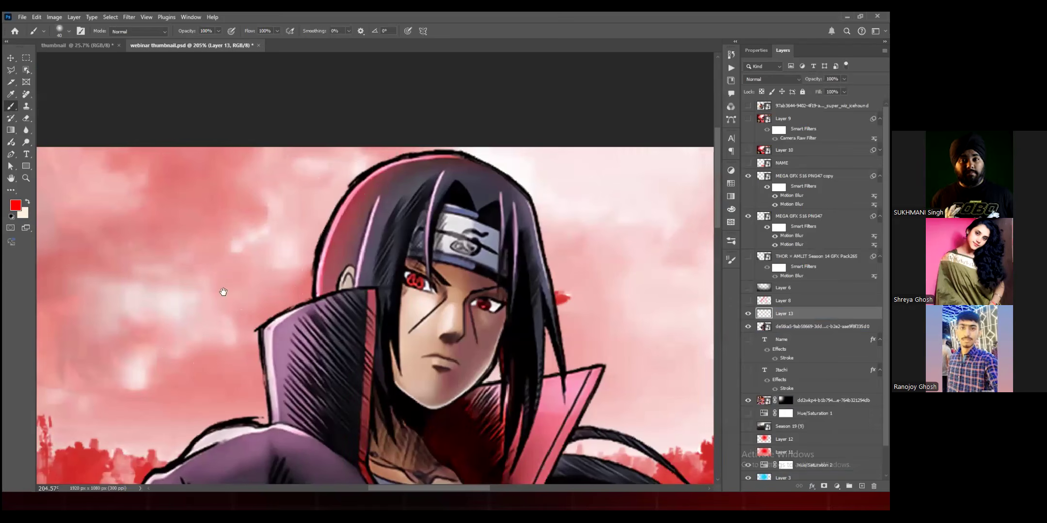
left_click_drag(454, 153, 311, 285)
left_click_drag(326, 257, 340, 214)
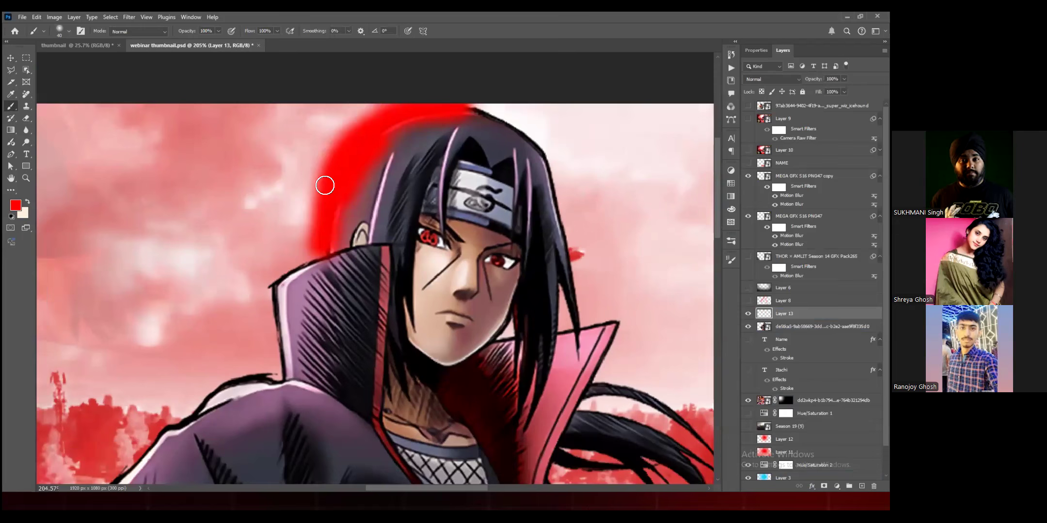
left_click_drag(247, 285, 285, 200)
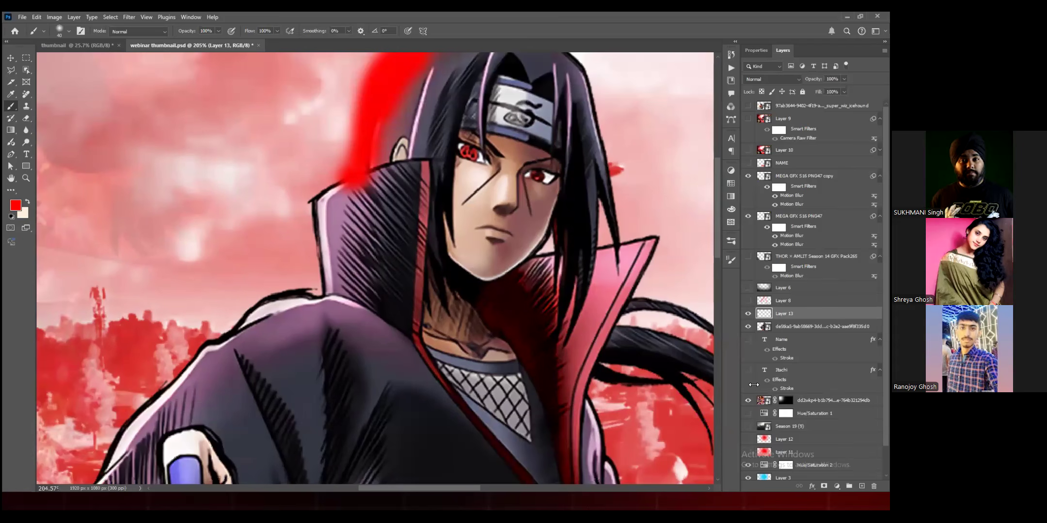
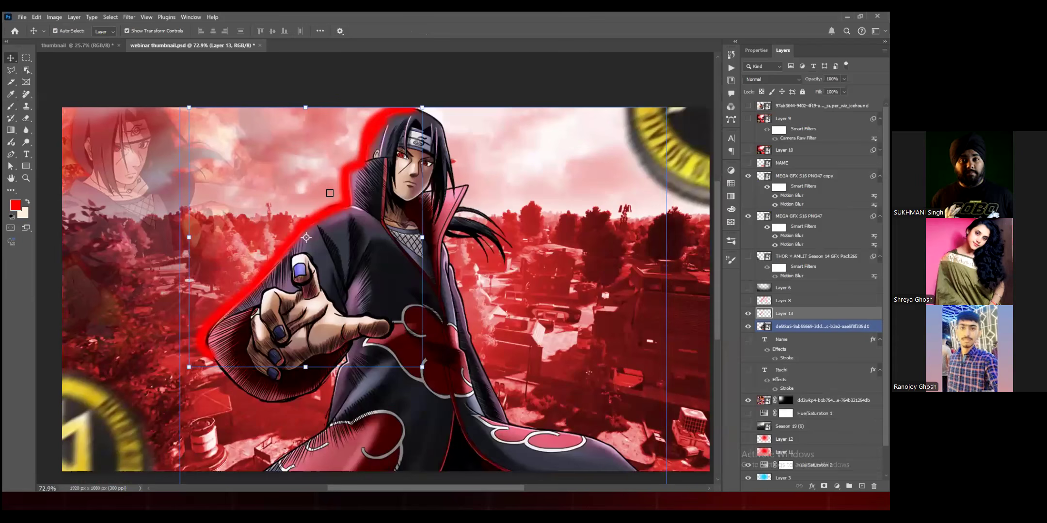
Step: Soften the painted red glow behind the main character with a Gaussian Blur, adjusting the radius against the preview
key("alt+t")
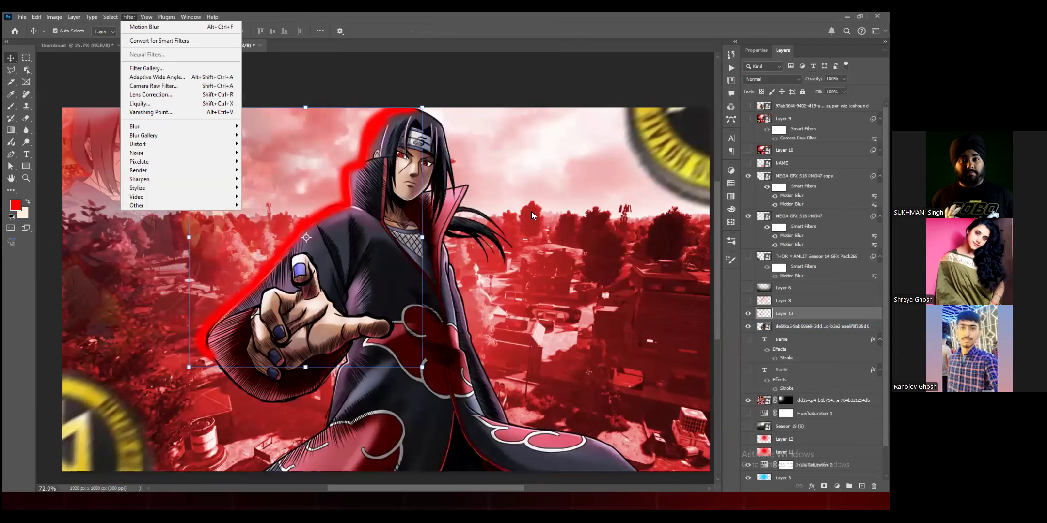
key("b")
key("g")
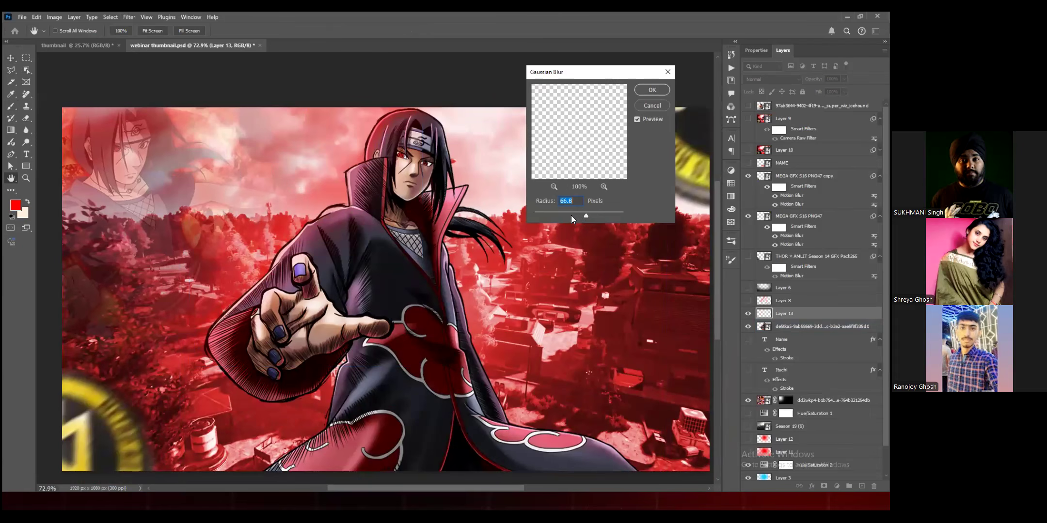
type("3.3")
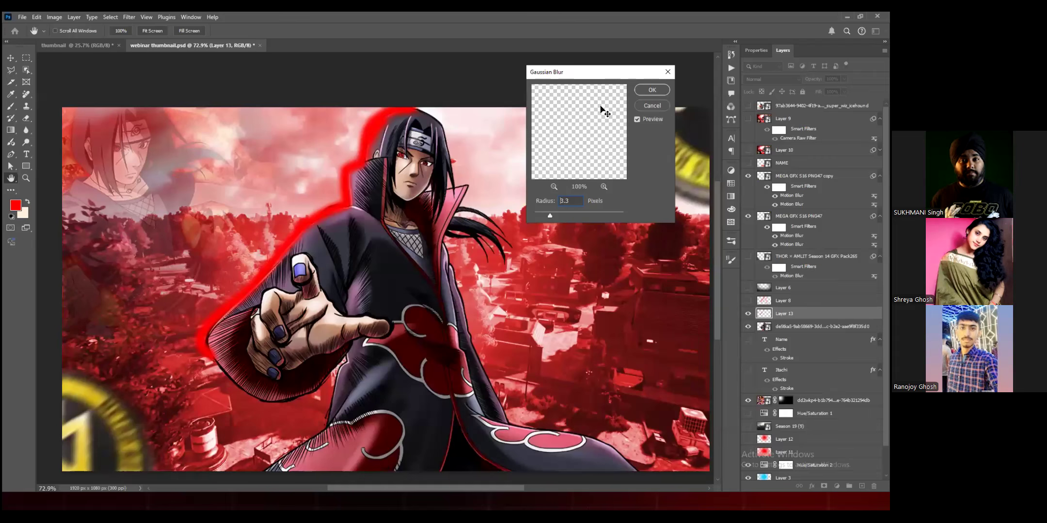
left_click_drag(550, 216, 571, 216)
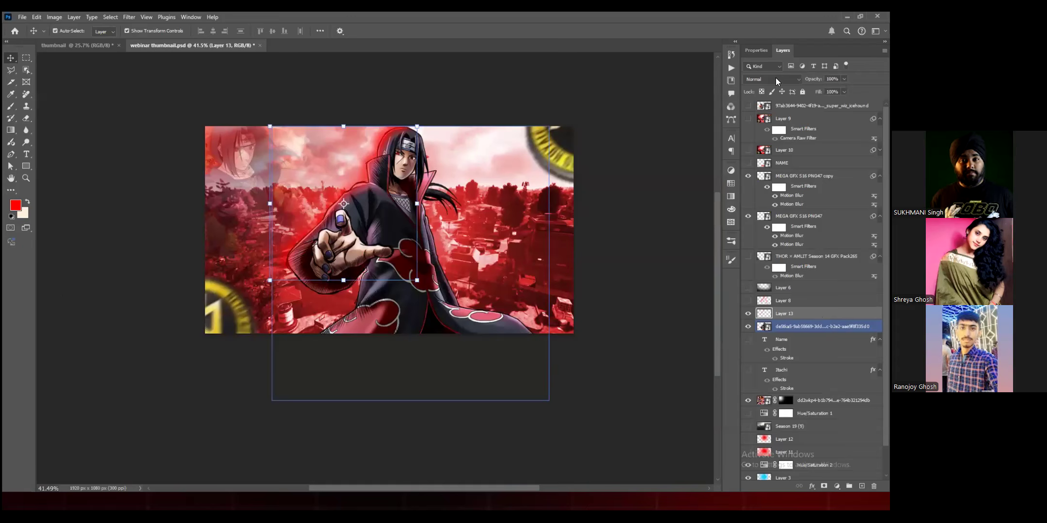
Step: Set the glow layer's blend mode to Screen and toggle its visibility to compare the image with and without the glow
scroll(426, 102, "up", 4)
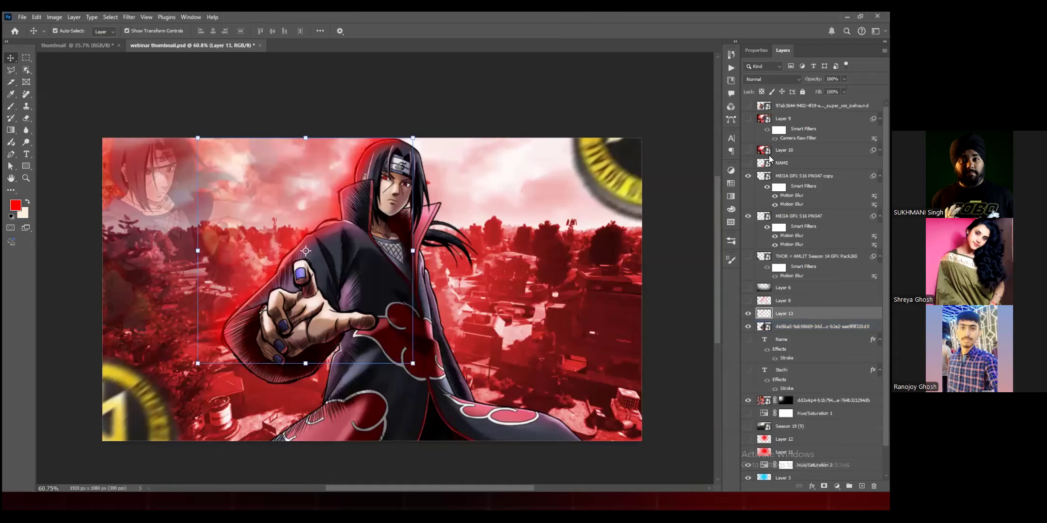
left_click(770, 79)
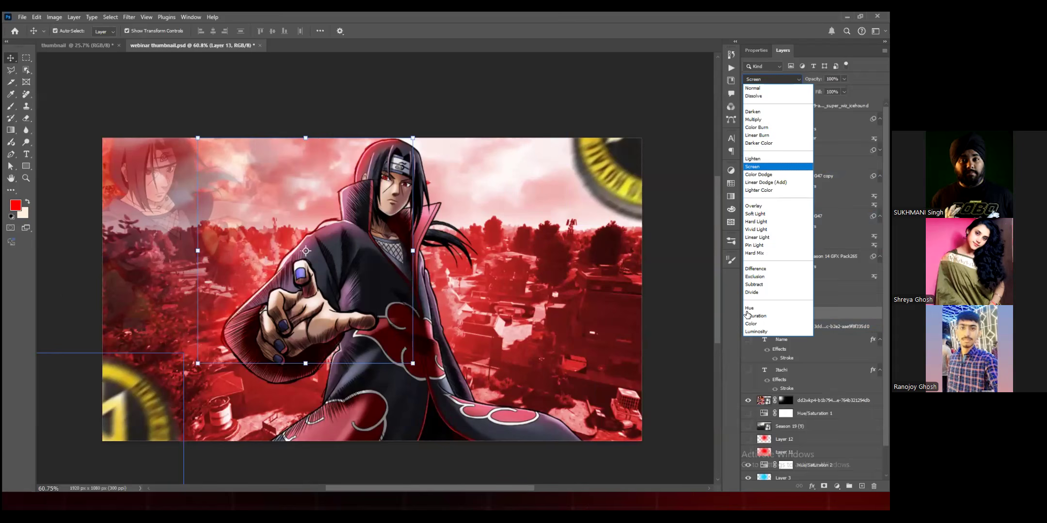
key("Return")
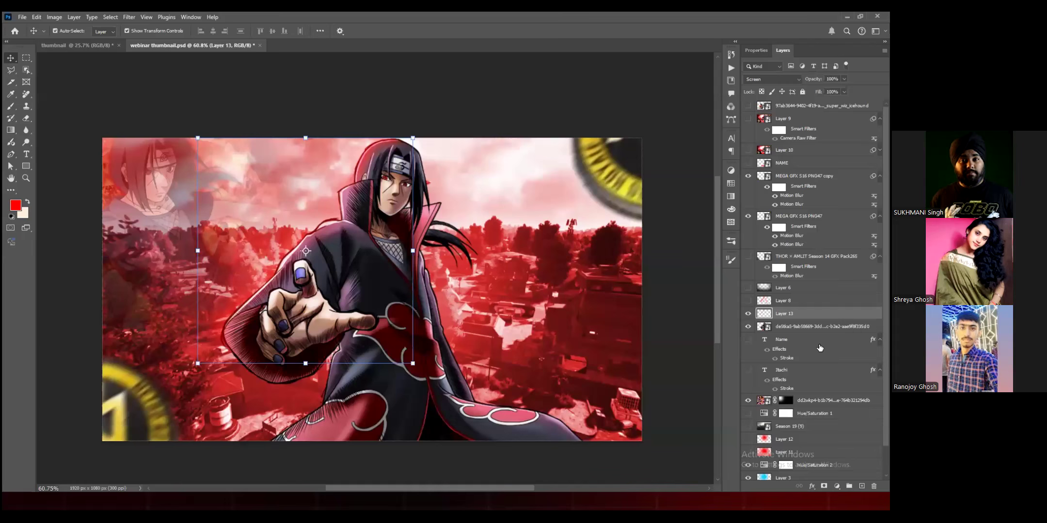
key("ctrl+comma")
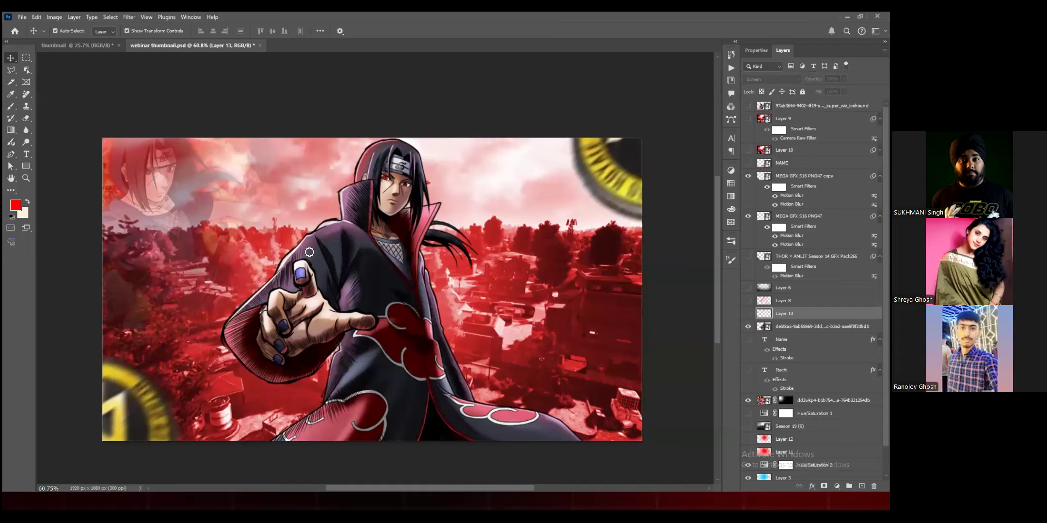
key("b")
key("ctrl+comma")
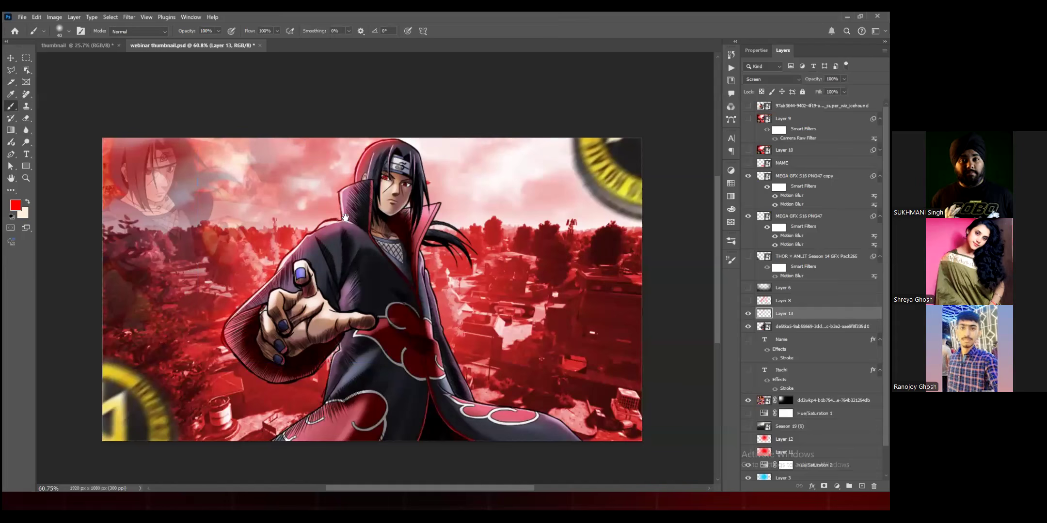
Step: Duplicate the red glow layer to intensify the rim light around the character
key("ctrl+j")
scroll(348, 221, "up", 2)
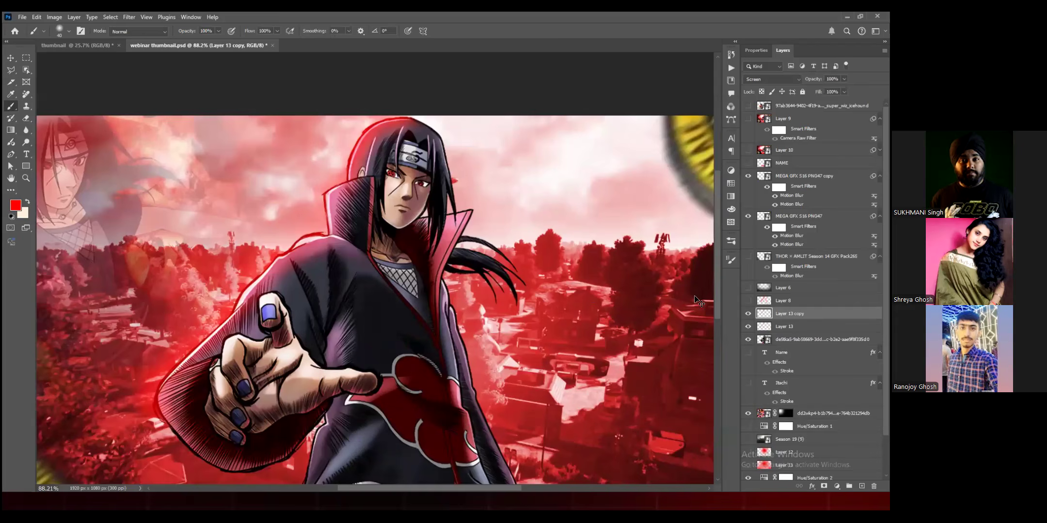
scroll(748, 291, "down", 3)
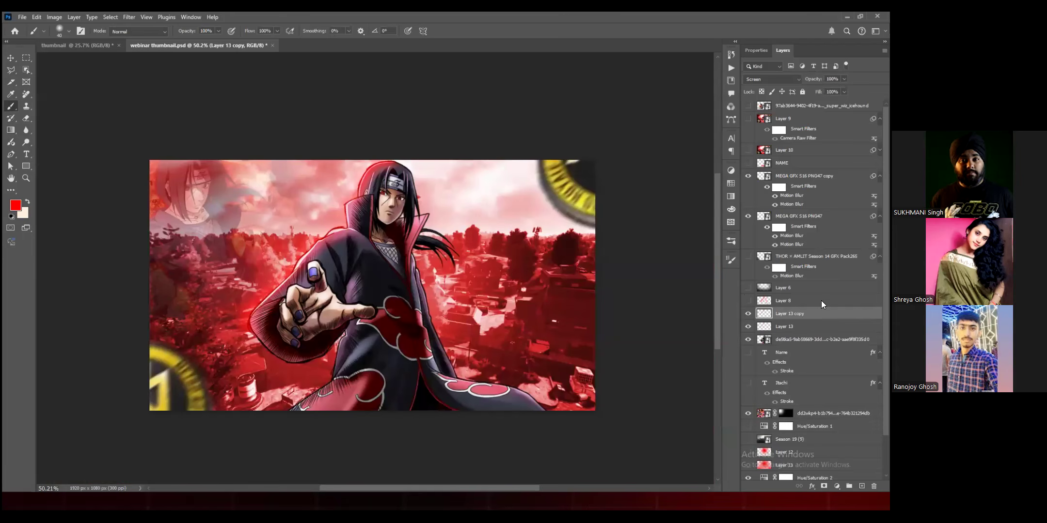
Step: Add a new empty layer above the duplicated glow layer and set the foreground colour to black (000000)
key("v")
left_click(388, 291)
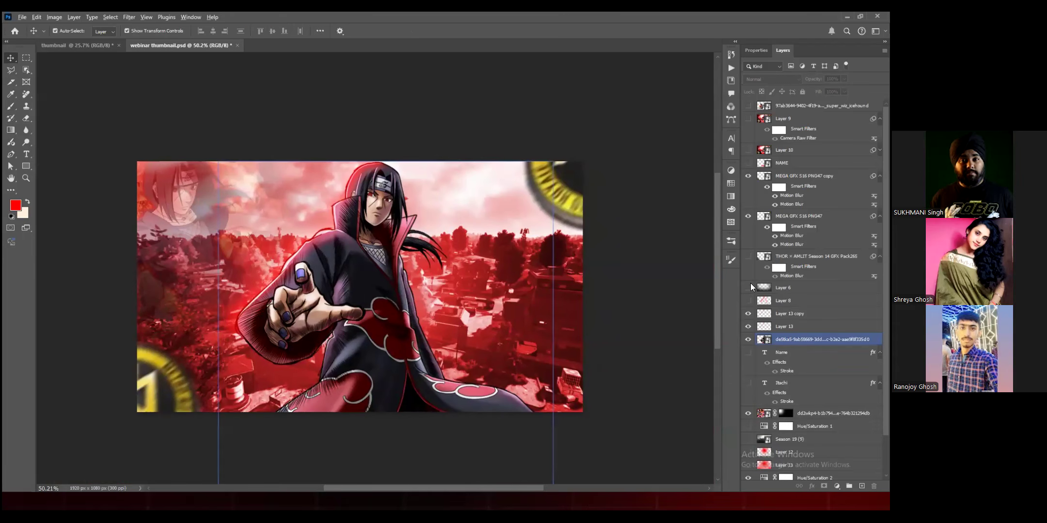
scroll(542, 395, "up", 1)
left_click(630, 388)
left_click(788, 290)
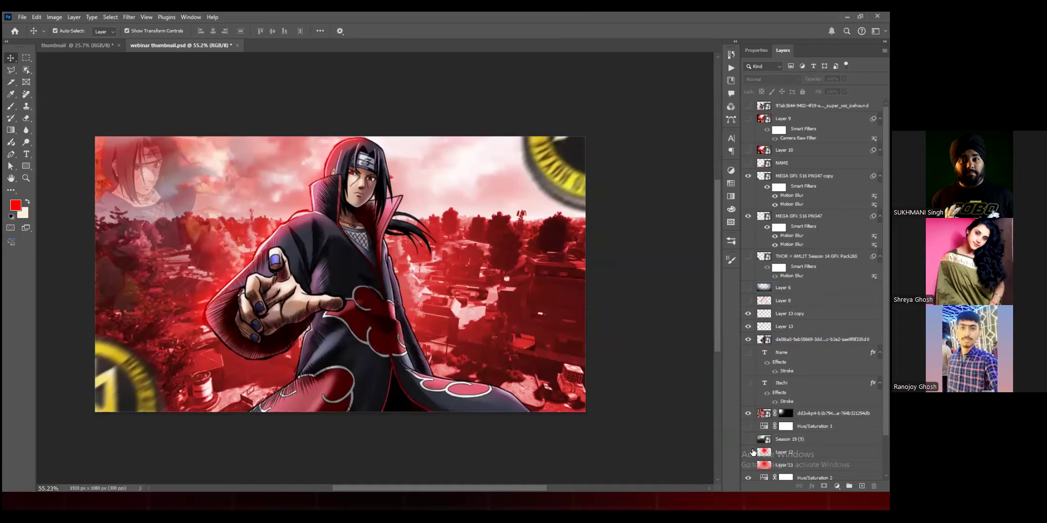
key("ctrl+shift+alt+n")
left_click(16, 206)
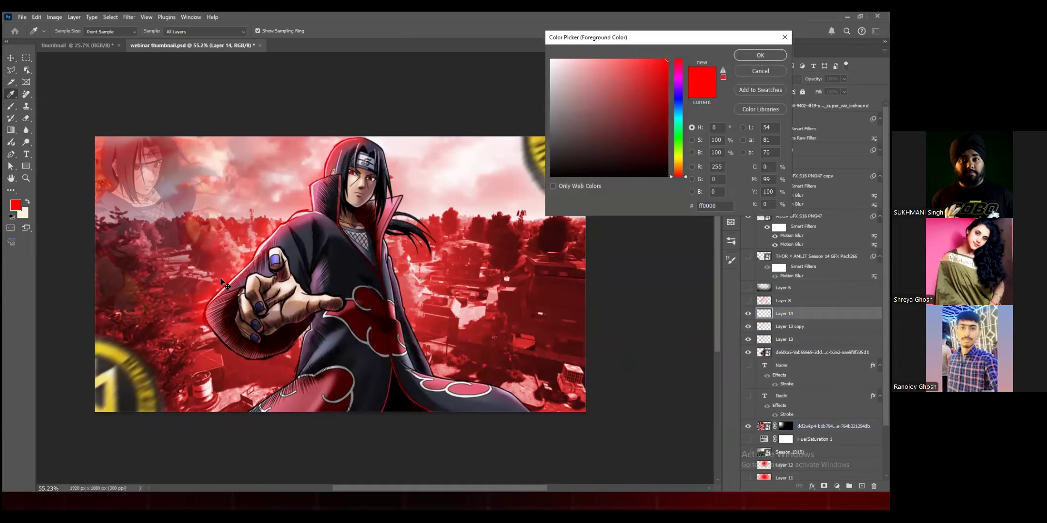
type("000000")
key("Return")
key("v")
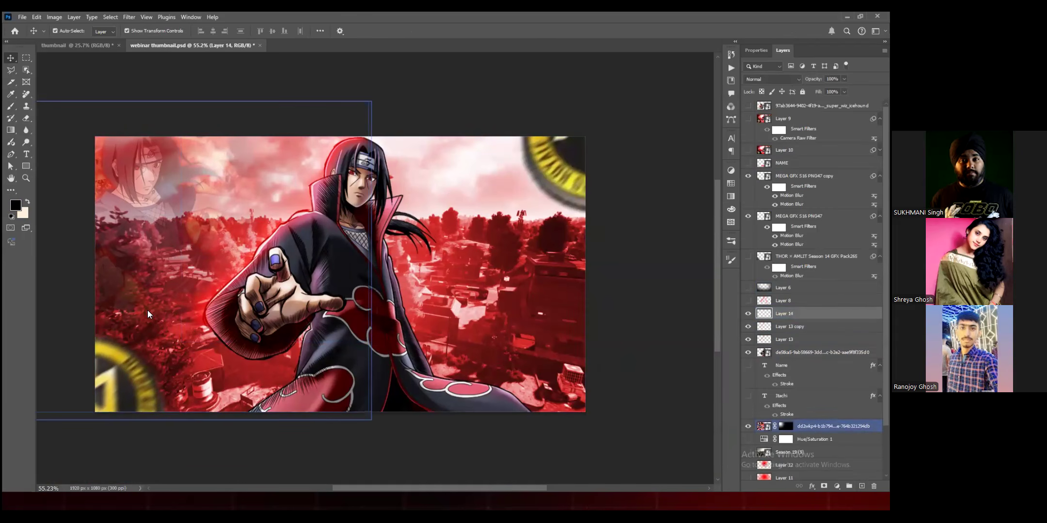
Step: Try painting black over the image's left half and the character with a soft 1700 px brush, and undo the strokes
scroll(291, 189, "down", 3)
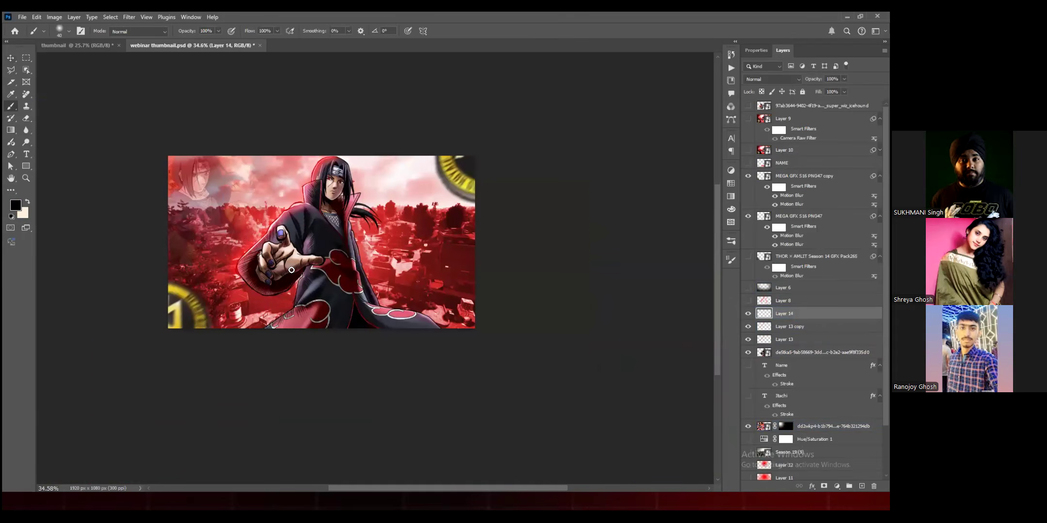
key("b")
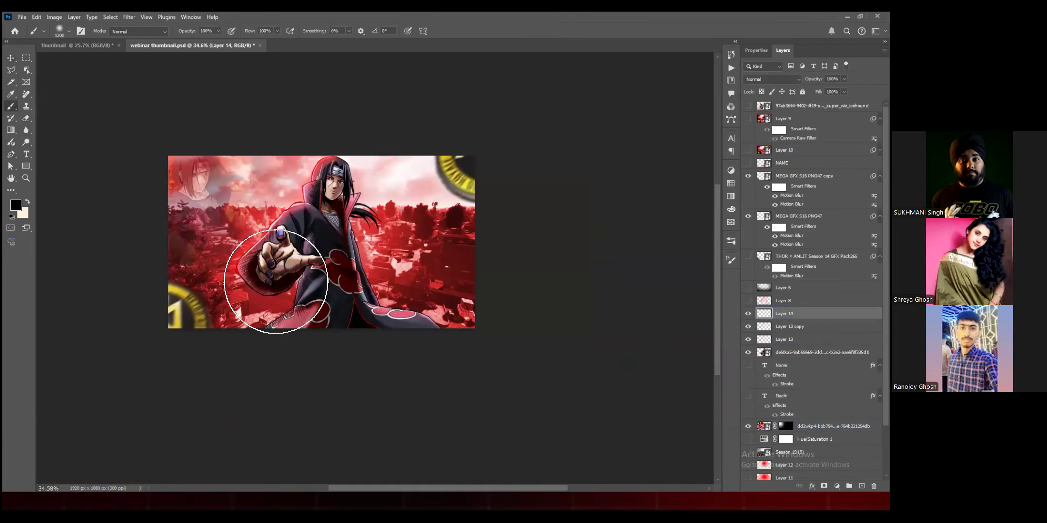
key("bracketright")
key("bracketright")
key("bracketright")
key("bracketright")
key("bracketright")
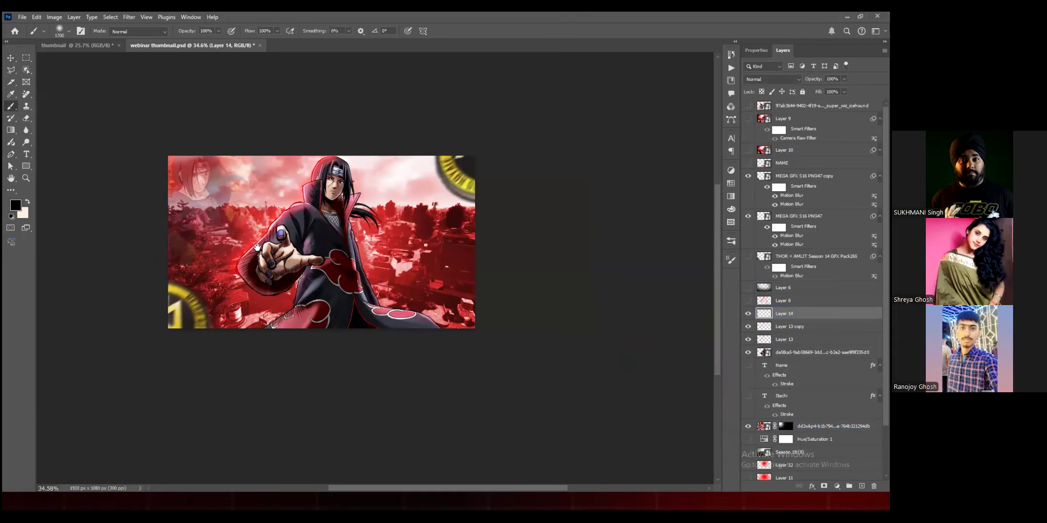
scroll(257, 247, "up", 2)
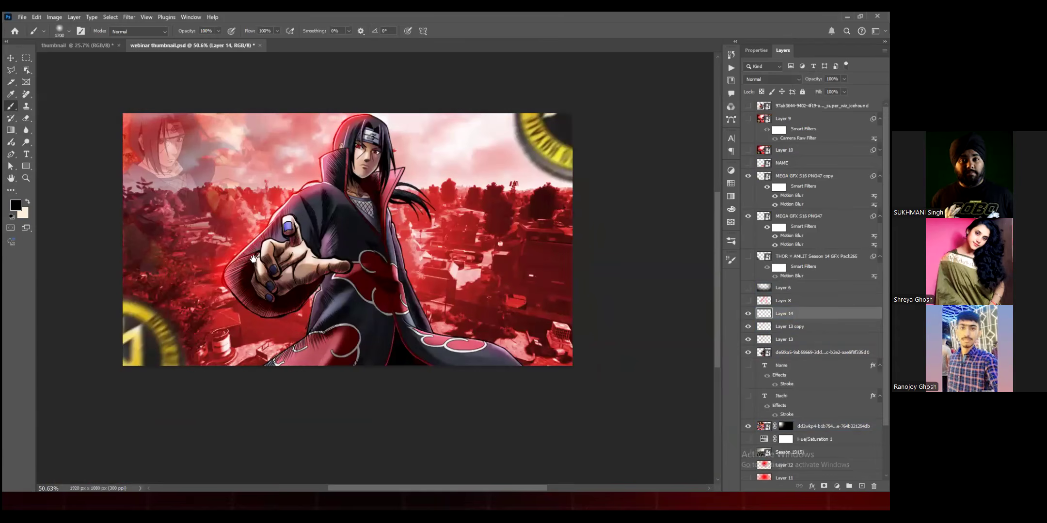
left_click_drag(269, 326, 259, 337)
left_click(228, 286)
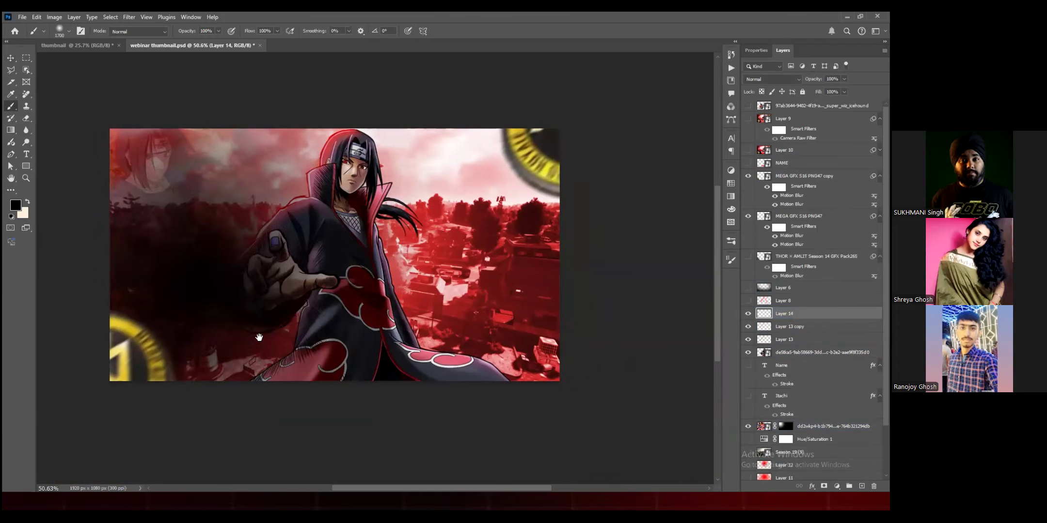
left_click(281, 286)
left_click(259, 337)
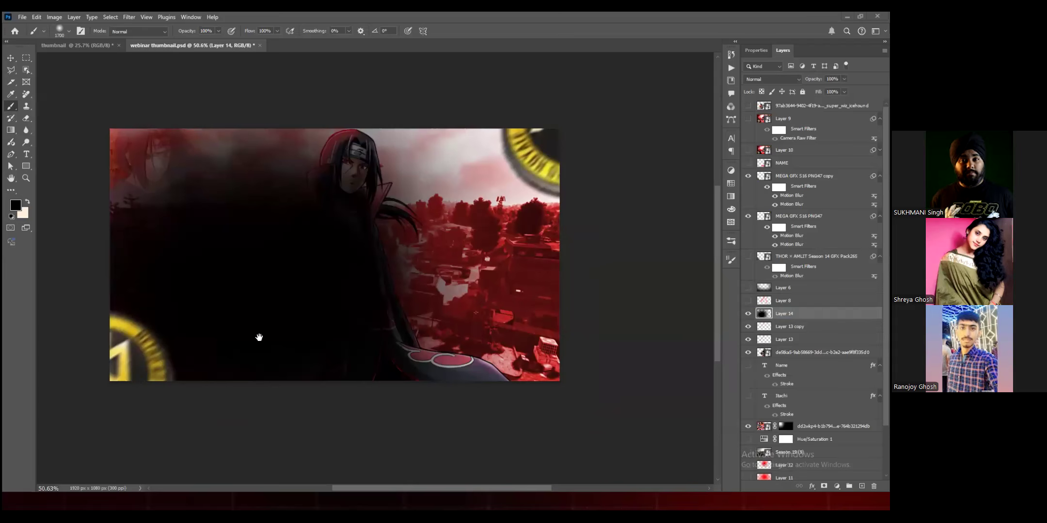
scroll(333, 263, "down", 1)
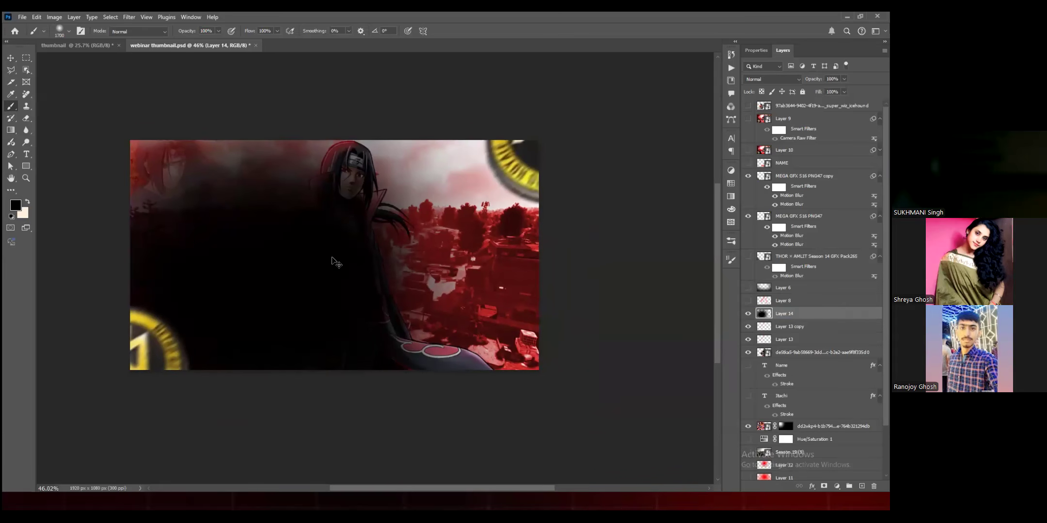
key("ctrl+z")
key("ctrl+z")
key("ctrl+z")
Step: Try more large soft black dabs over the character and the image's left side, undoing each one
left_click_drag(332, 262, 345, 255)
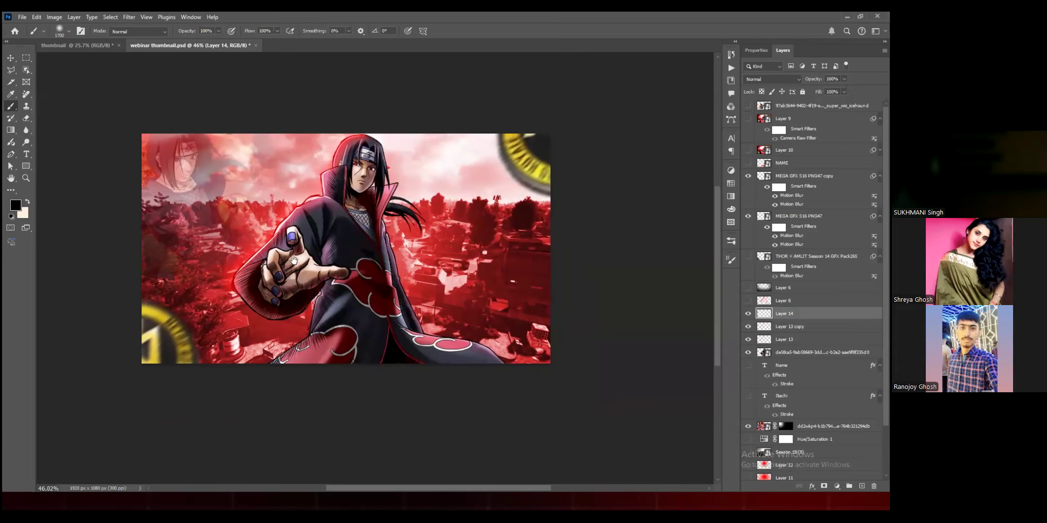
left_click(293, 261)
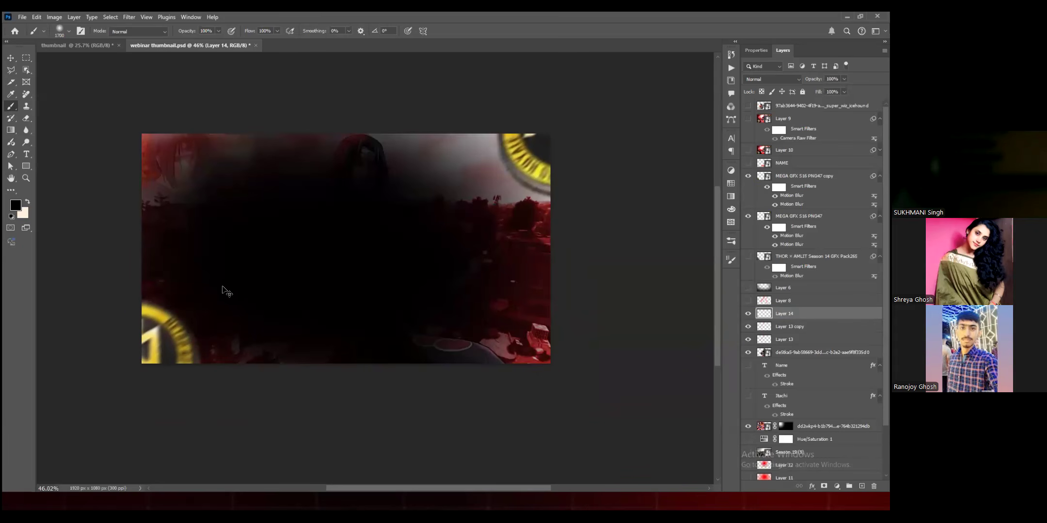
key("ctrl+z")
left_click(249, 258)
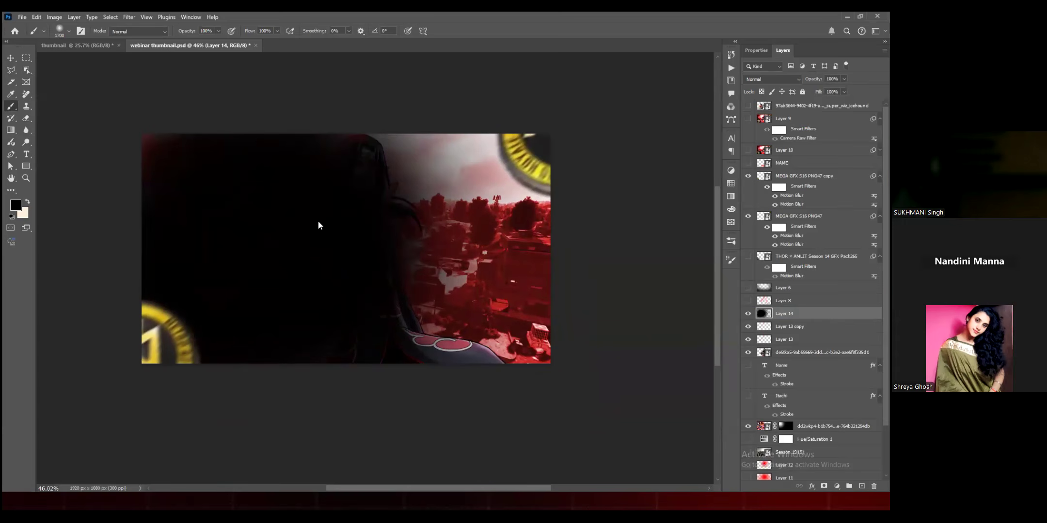
key("ctrl+z")
Step: Raise the brush's hardness, try a hard-edged black dab over the image's left half, and undo it
right_click(353, 319)
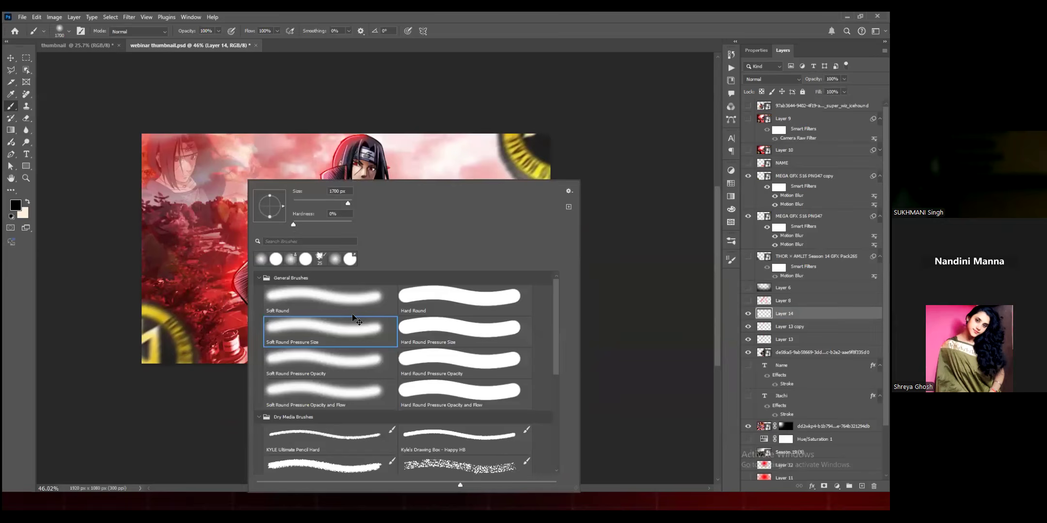
key("shift+bracketright")
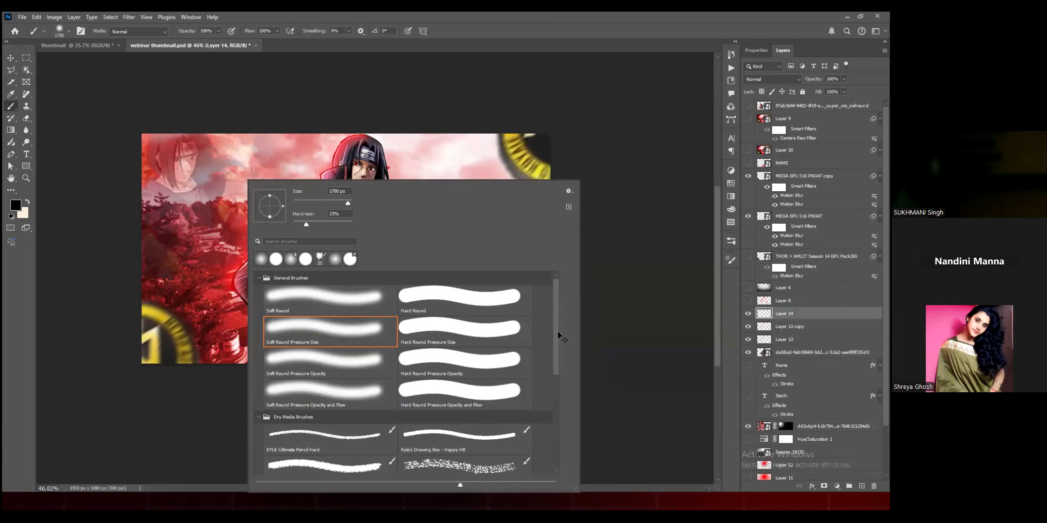
left_click_drag(633, 441, 414, 277)
left_click(176, 262)
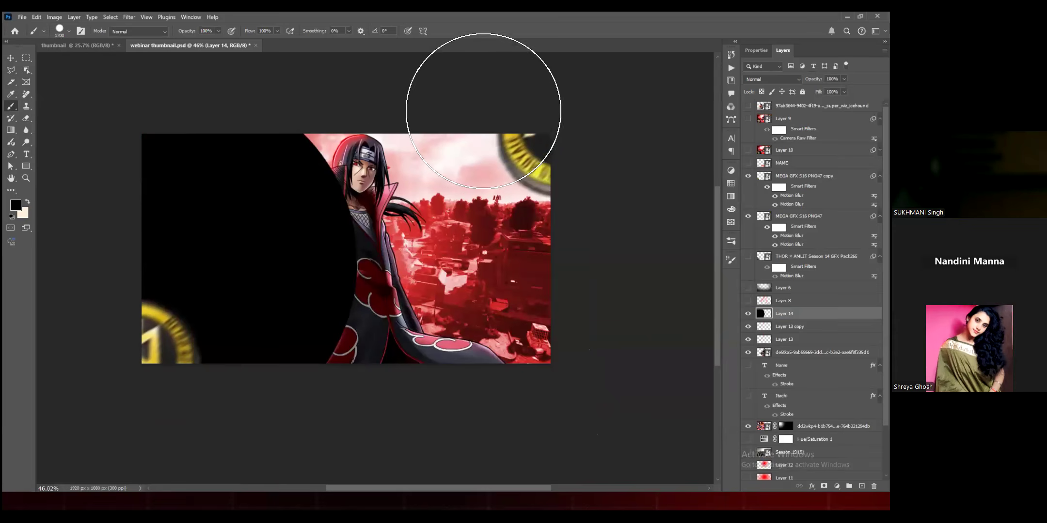
key("ctrl+z")
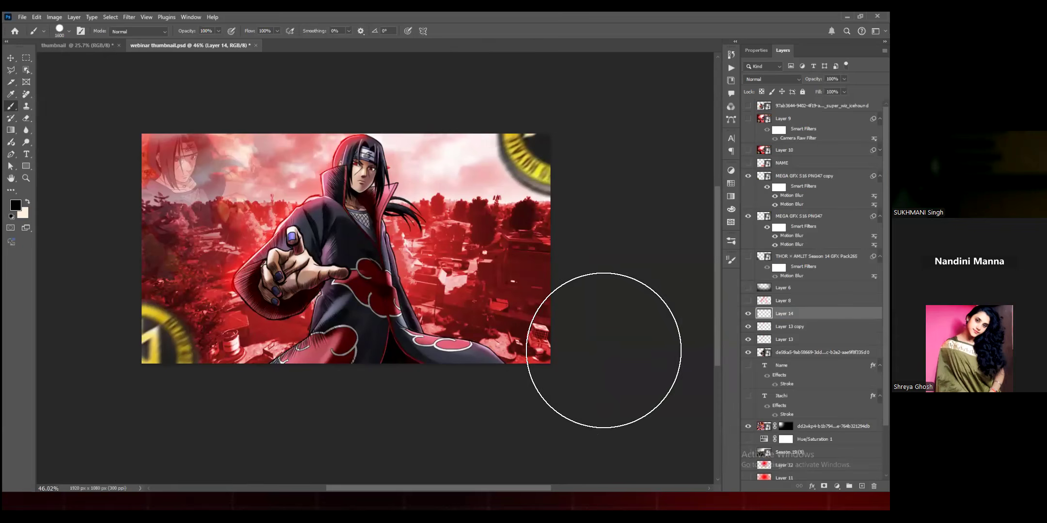
Step: Try hard-edged black dabs near the image's four corners with the brush reduced to 700 px, and undo them
key("bracketleft")
key("bracketleft")
key("bracketleft")
key("bracketleft")
key("bracketleft")
key("bracketleft")
key("bracketleft")
key("bracketleft")
key("bracketleft")
left_click(204, 350)
left_click(122, 125)
left_click(483, 101)
left_click(558, 332)
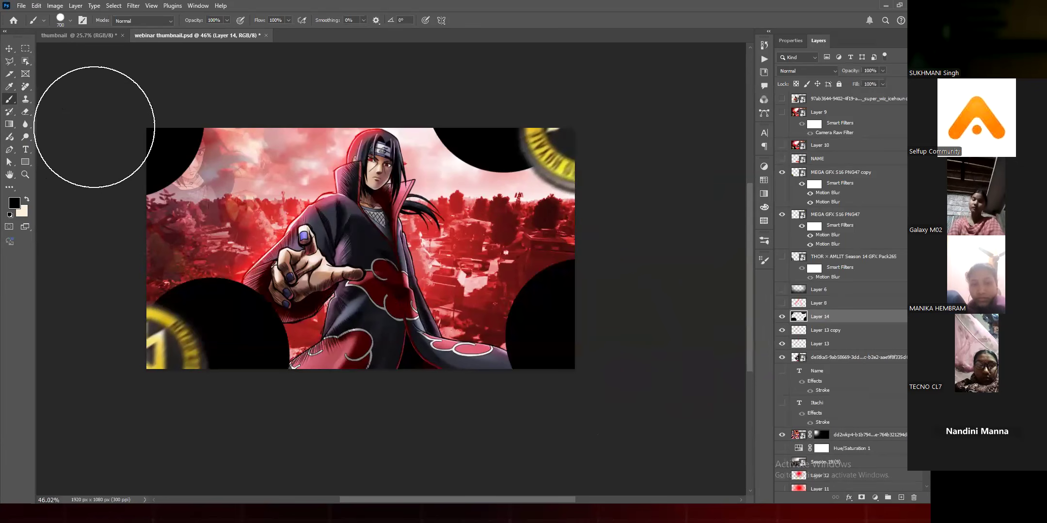
key("ctrl+z")
key("ctrl+z")
key("ctrl+z")
key("ctrl+z")
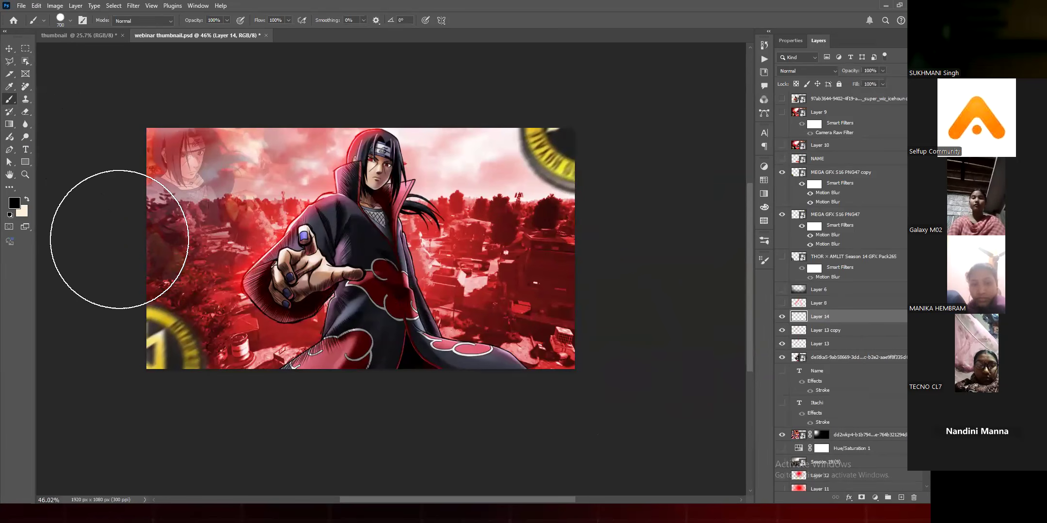
Step: Switch to a soft round brush enlarged to 1300 px and paint a black vignette around the image's sides and bottom
right_click(262, 242)
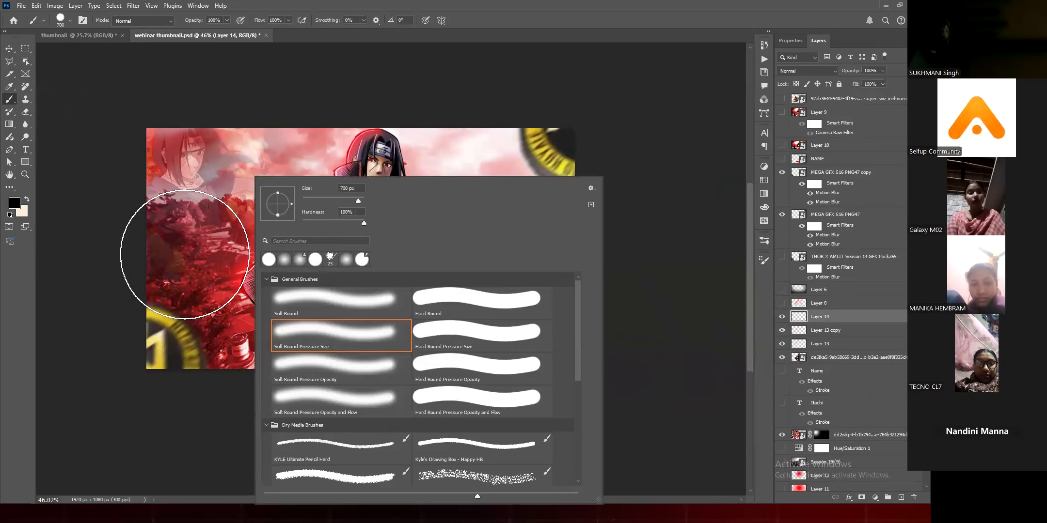
double_click(380, 359)
key("bracketright")
key("bracketright")
key("bracketright")
key("bracketright")
key("bracketright")
key("bracketright")
scroll(331, 244, "down", 4)
left_click_drag(224, 193, 232, 301)
mouse_move(453, 358)
left_mouse_down()
mouse_move(520, 274)
mouse_move(354, 409)
left_mouse_up()
key("space")
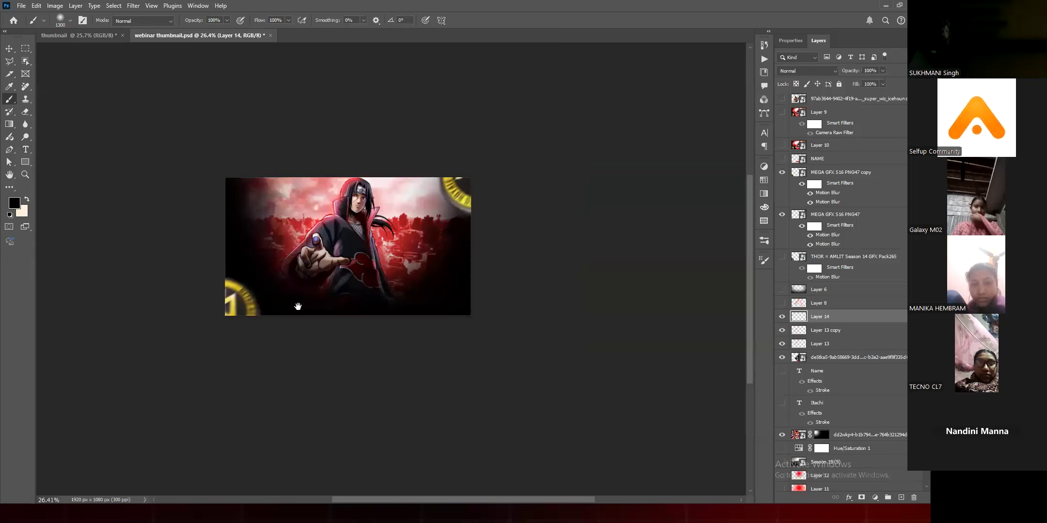
Step: Lower the black vignette layer's opacity to 79%
scroll(326, 374, "up", 3)
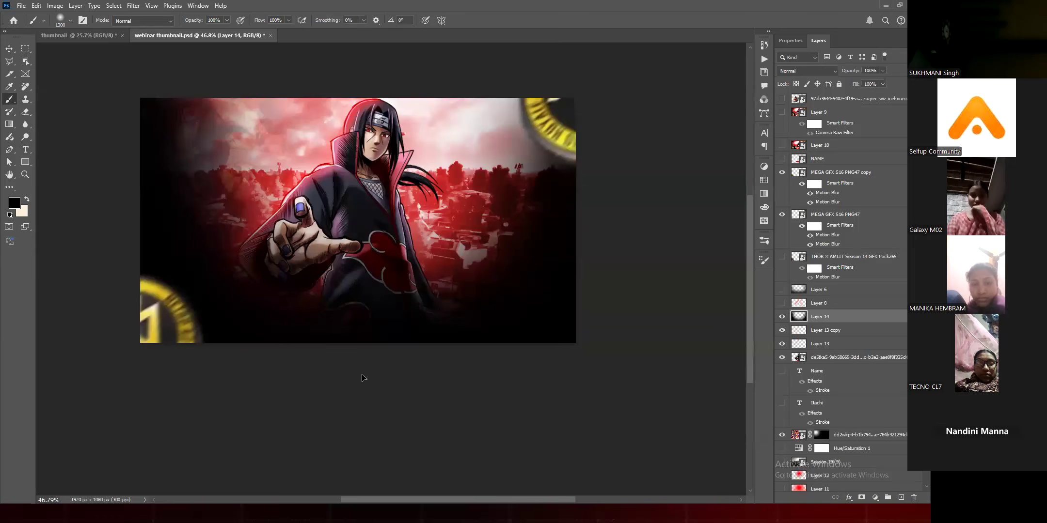
left_click_drag(364, 377, 322, 411)
key("v")
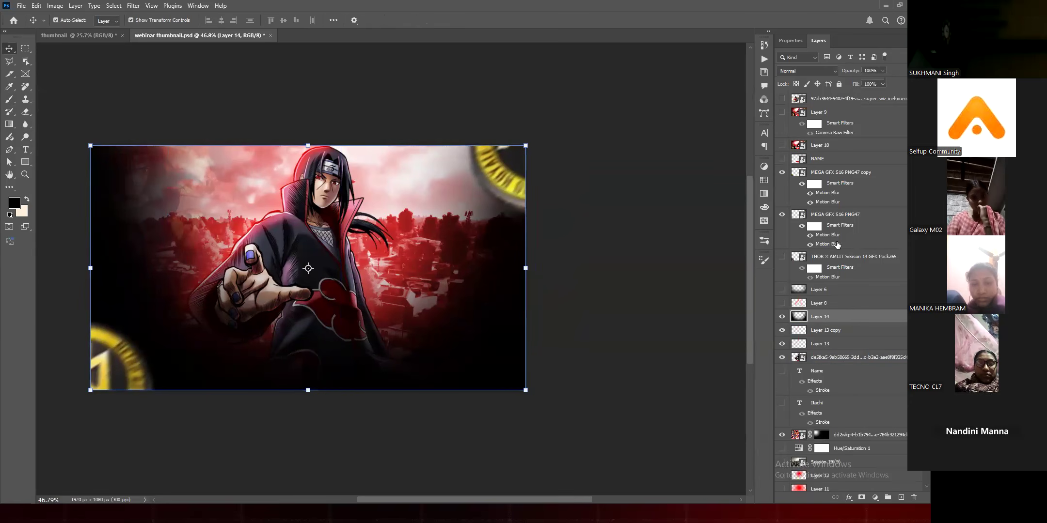
left_click_drag(864, 82, 873, 80)
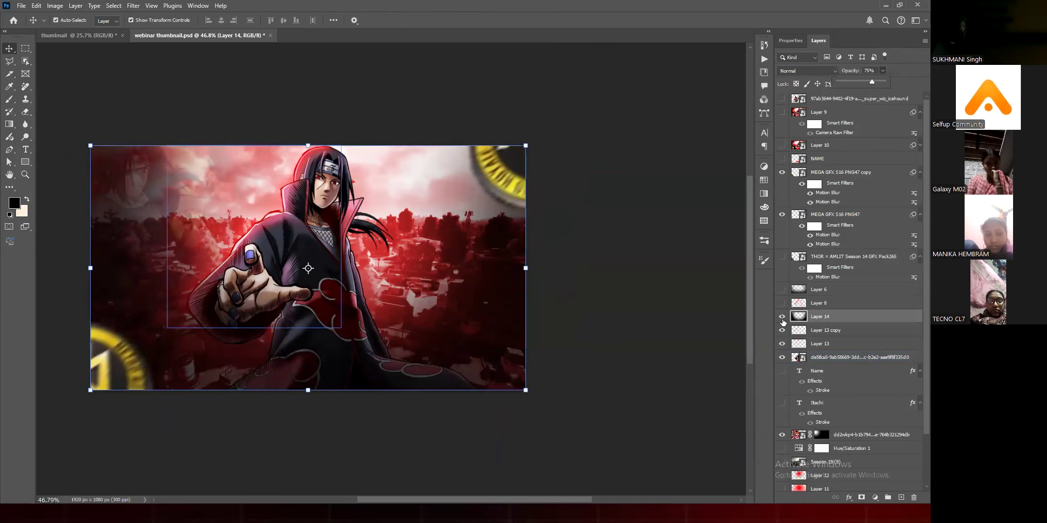
Step: Compare the image with and without the black vignette layer
left_click(782, 317)
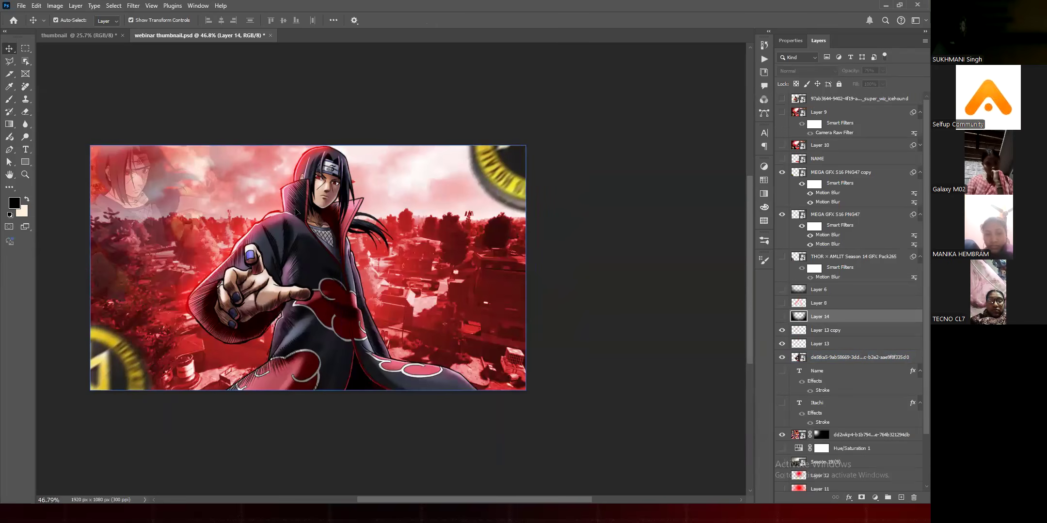
left_click(781, 172)
left_click(782, 317)
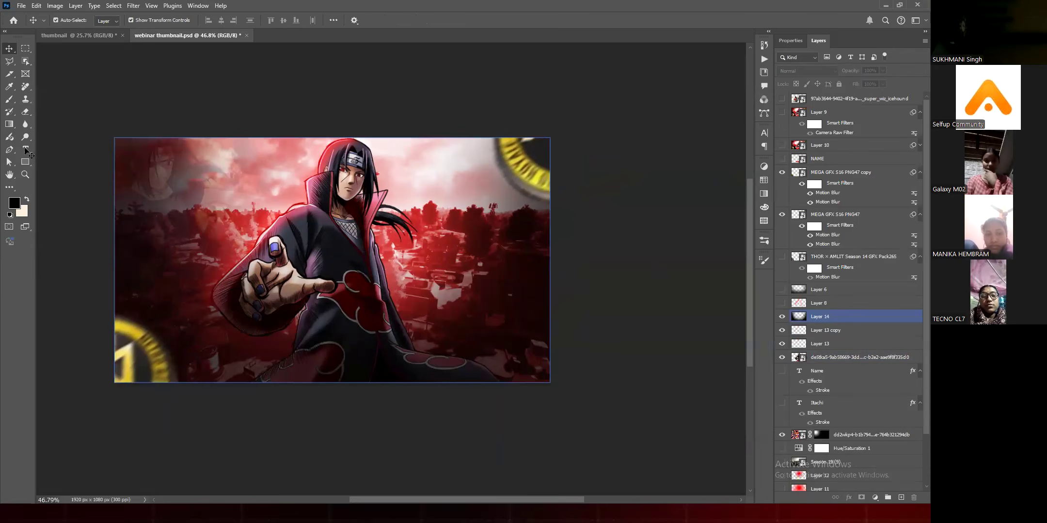
Step: Try starting point text and a paragraph text box over the figure, and cancel both
left_click(25, 154)
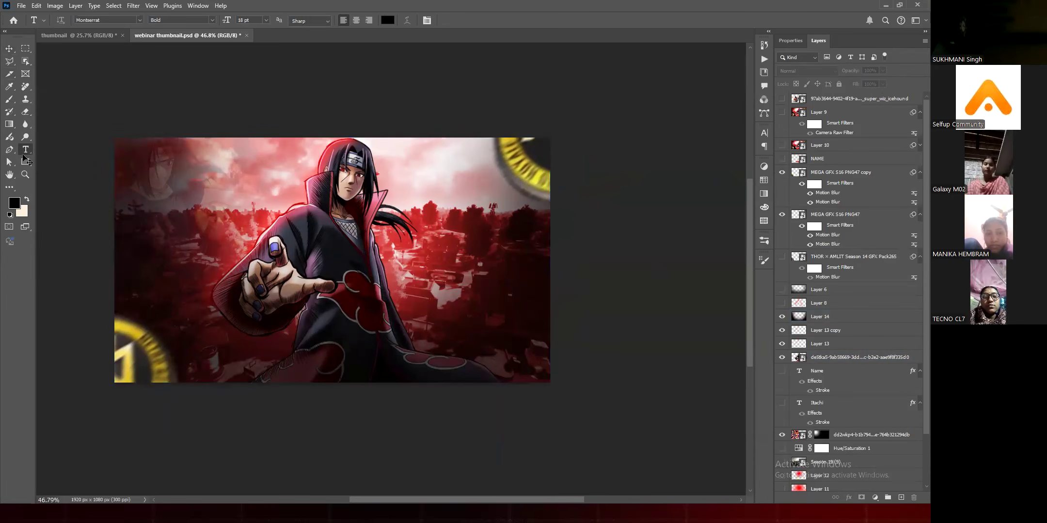
key("alt+Tab")
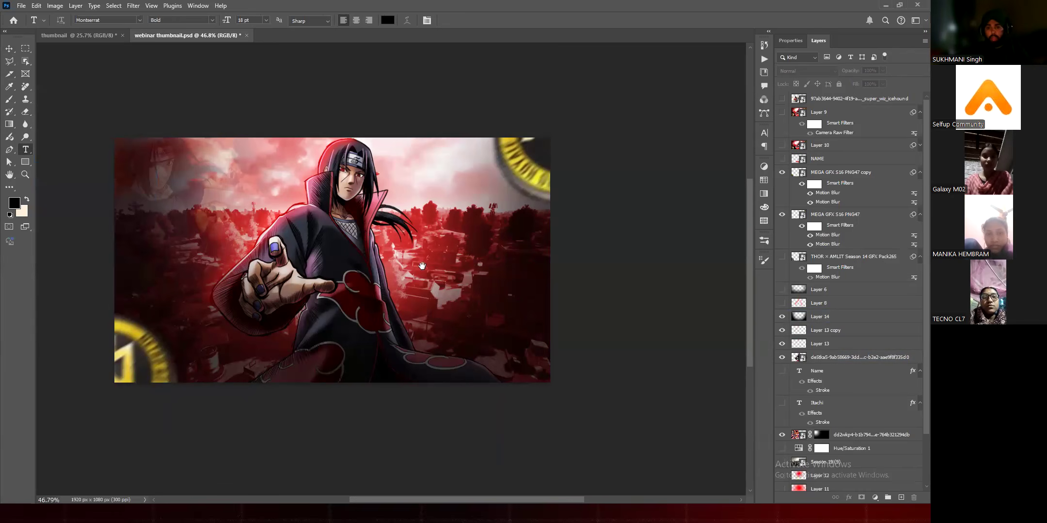
scroll(428, 201, "up", 3)
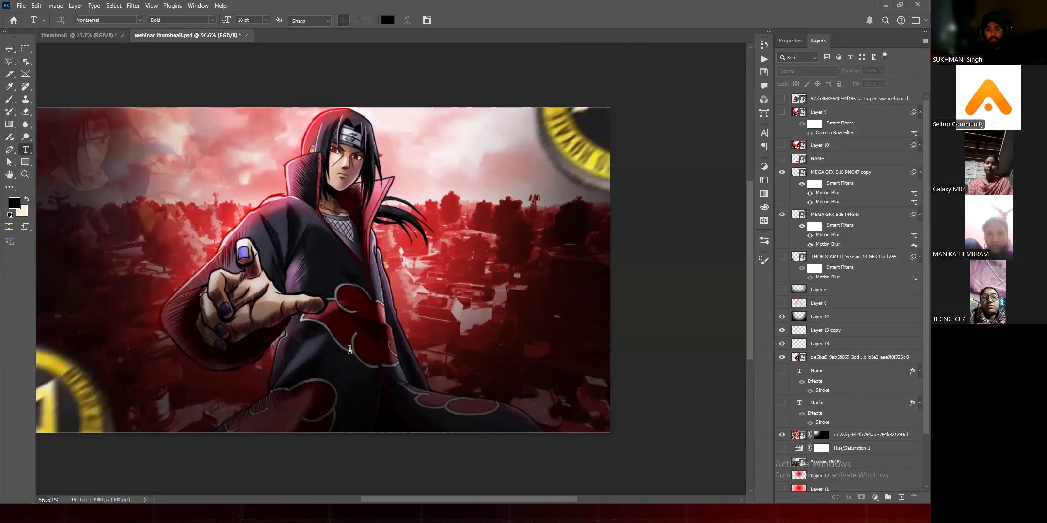
scroll(425, 347, "up", 1)
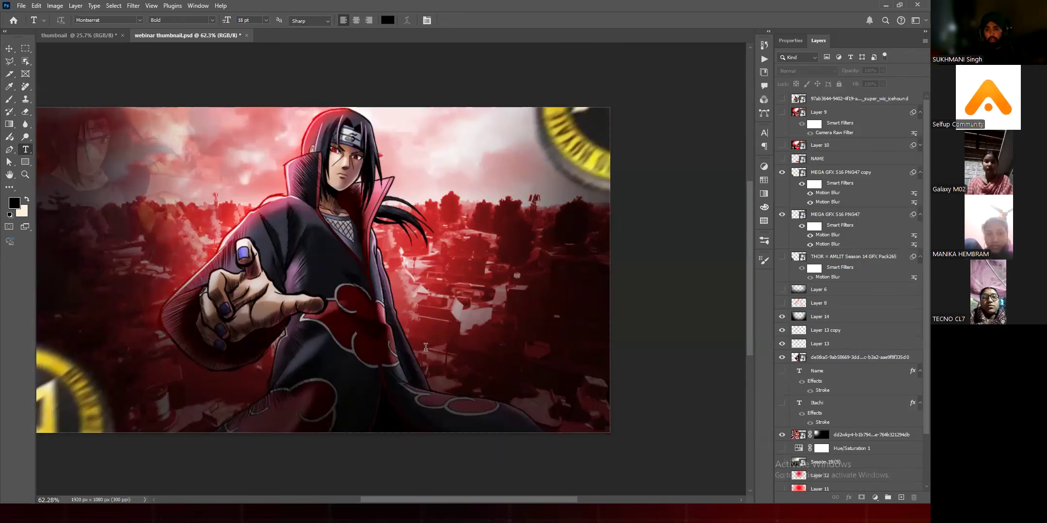
left_click(468, 349)
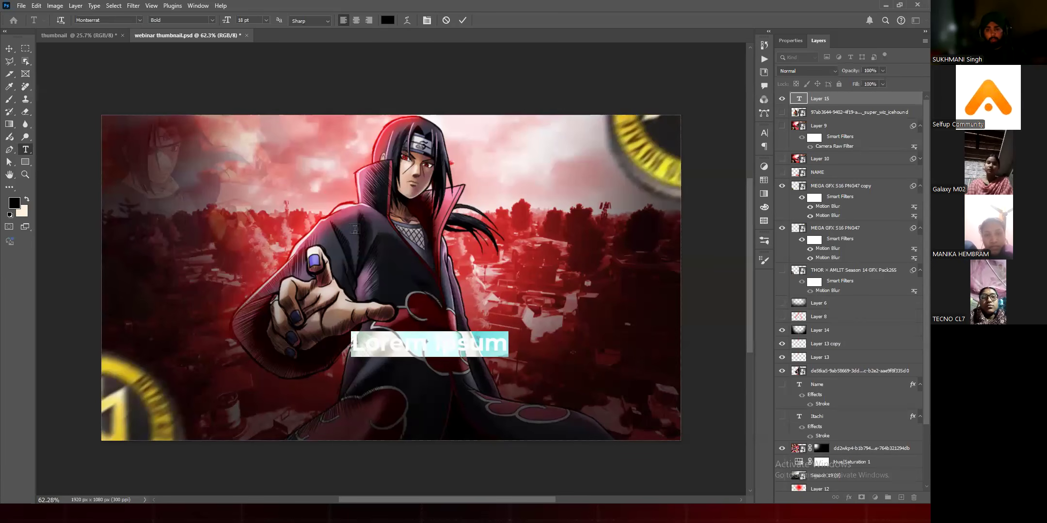
key("Escape")
left_click_drag(303, 237, 534, 311)
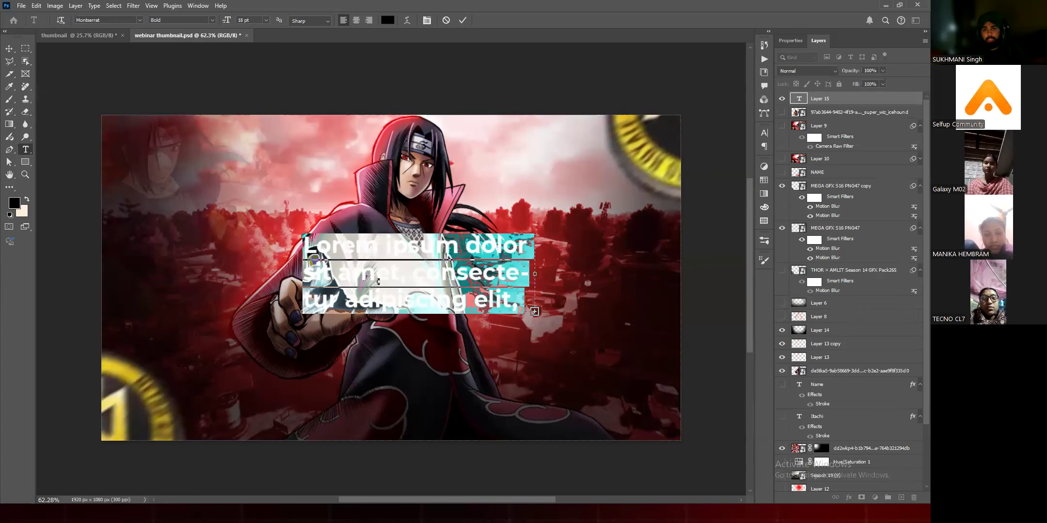
left_click(446, 22)
Step: Add a single-line text reading NAME over the figure's torso in black Montserrat Bold at 18 pt
left_click(394, 287)
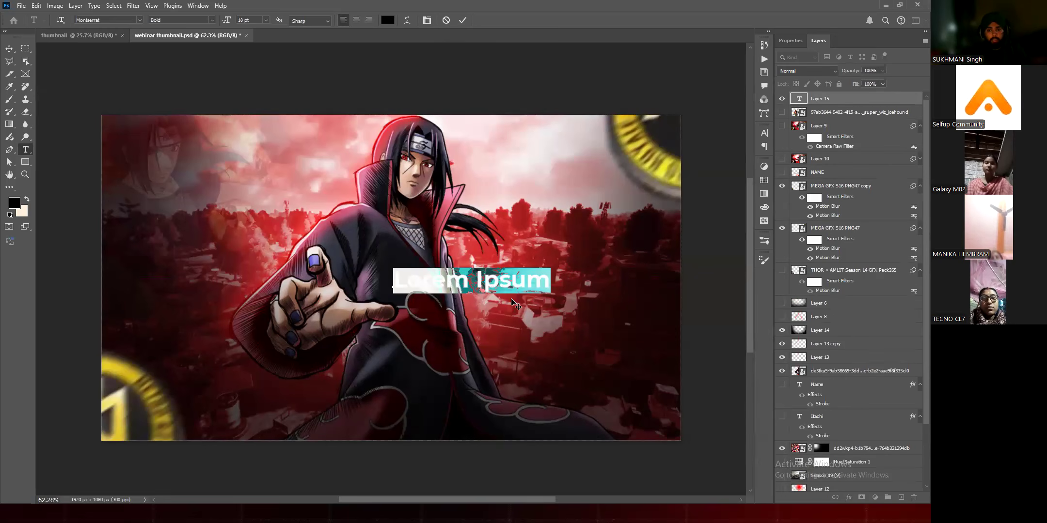
left_click(498, 283)
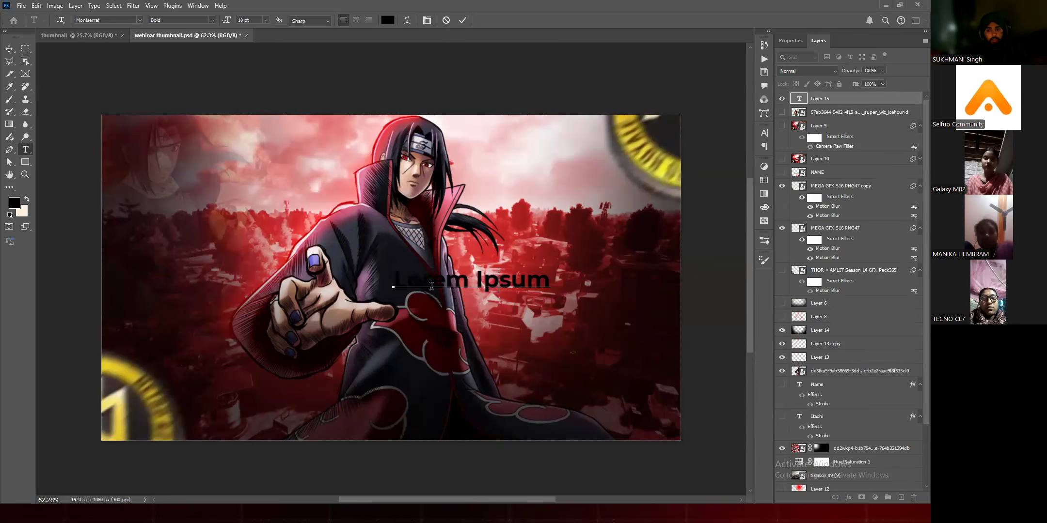
key("ctrl+a")
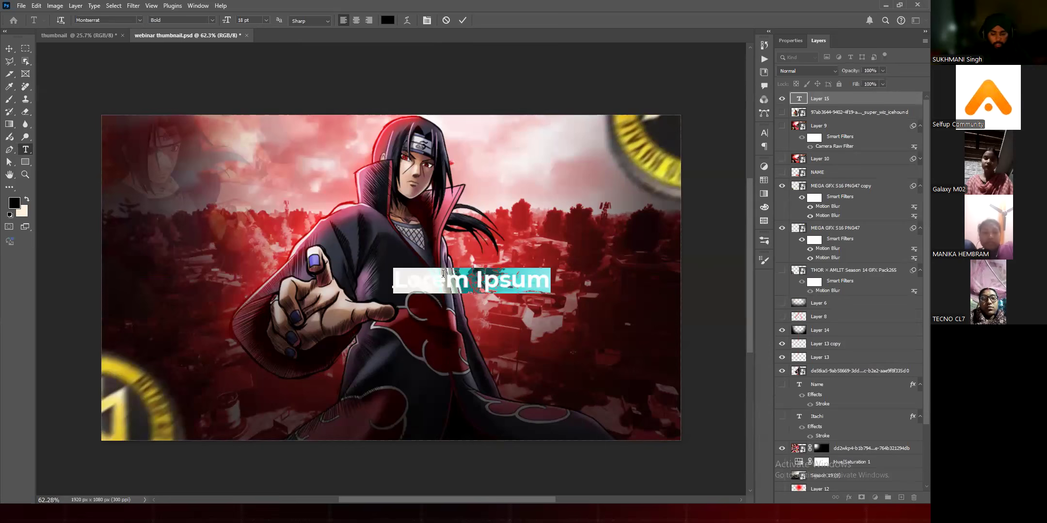
type("NAME")
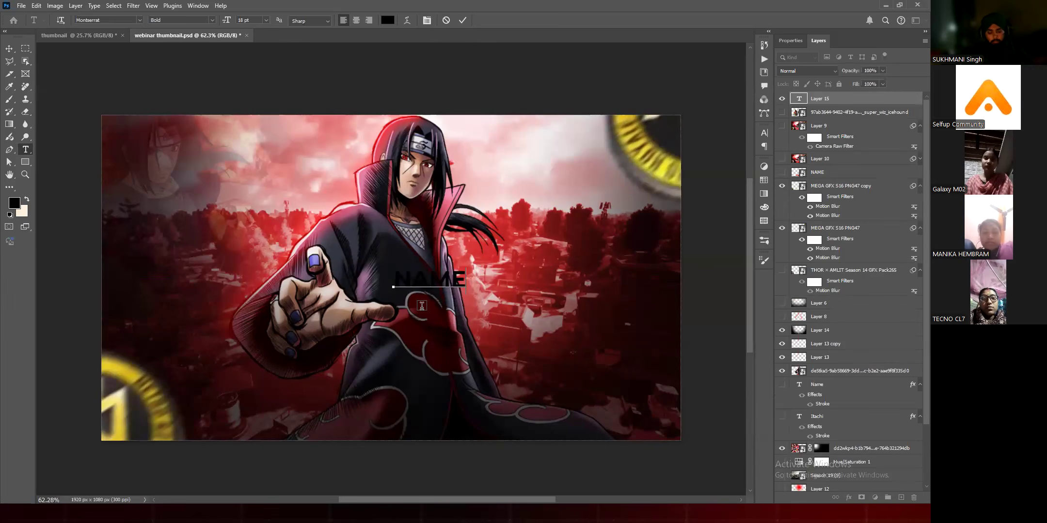
left_click(463, 20)
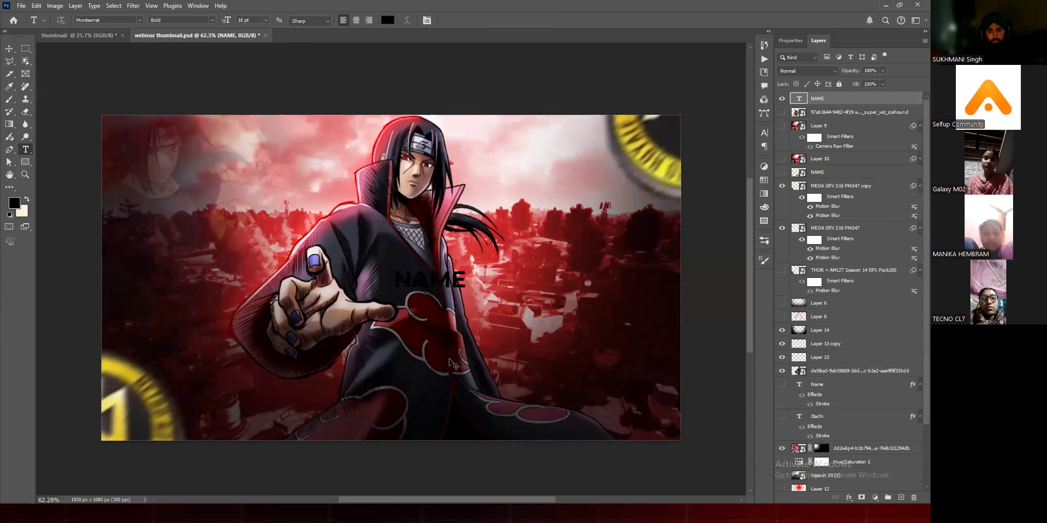
Step: Scale the NAME text up to about 52 pt and move it down over the figure's lower robe
key("v")
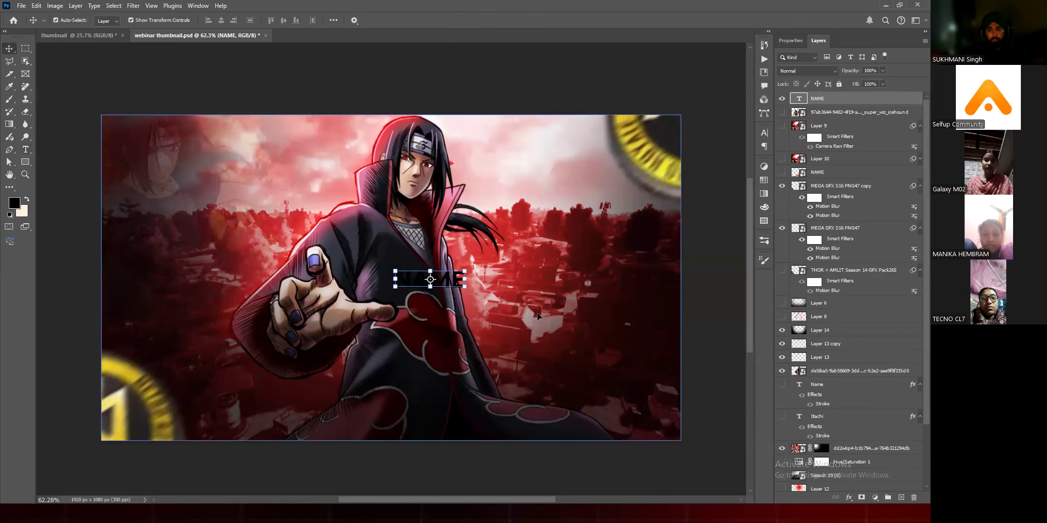
left_click_drag(465, 286, 601, 340)
left_click_drag(538, 307, 505, 350)
key("Return")
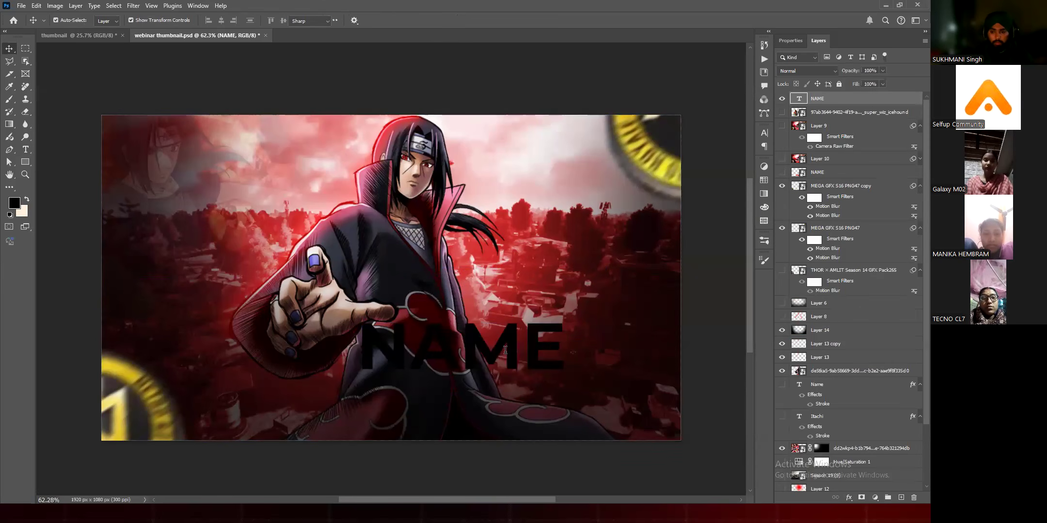
Step: Replace the wording of the enlarged NAME text with the streamer's first name
double_click(505, 350)
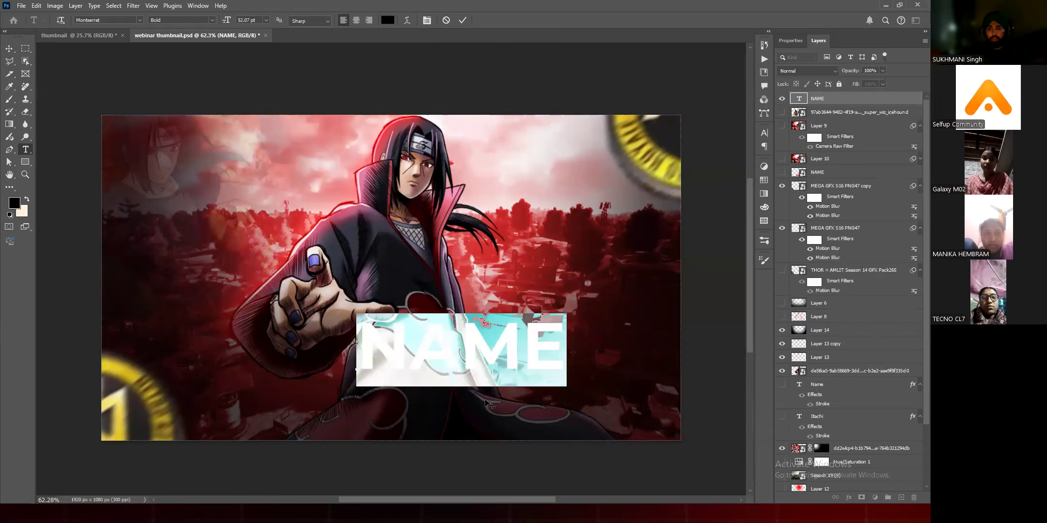
type("Rohan")
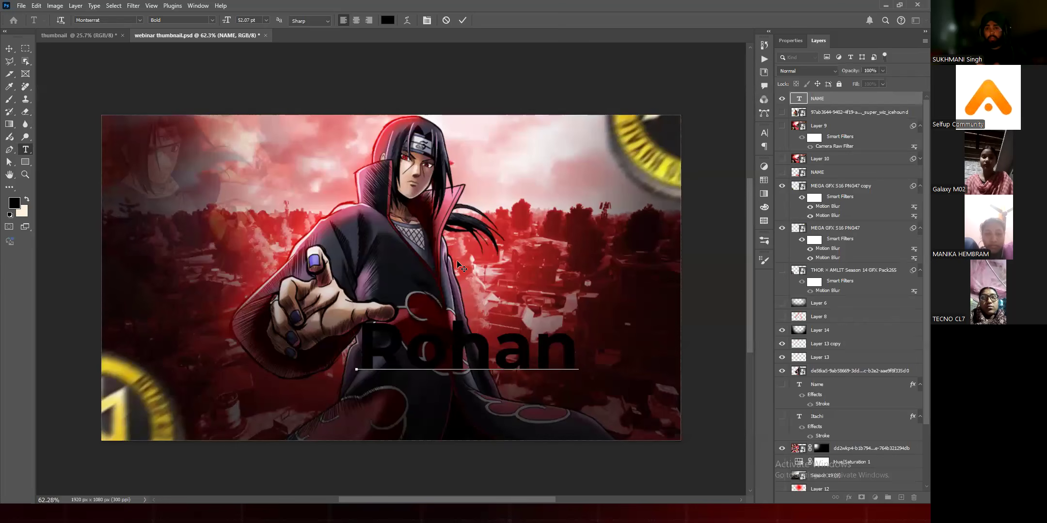
key("ctrl")
key("ctrl+Return")
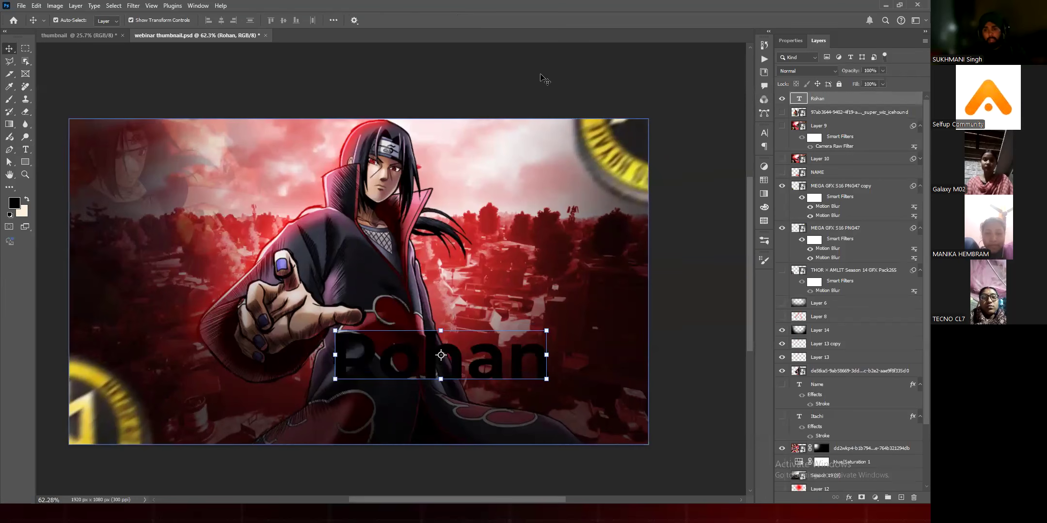
Step: Duplicate the first-name text directly below itself and change the copy's wording to IS LIVE
left_click_drag(450, 332, 453, 383)
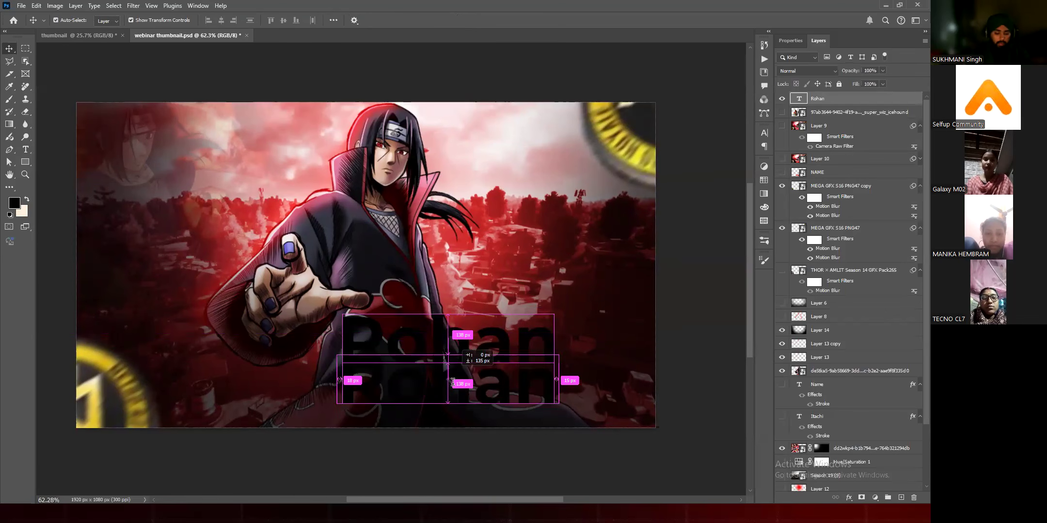
double_click(453, 383)
type("IS LI")
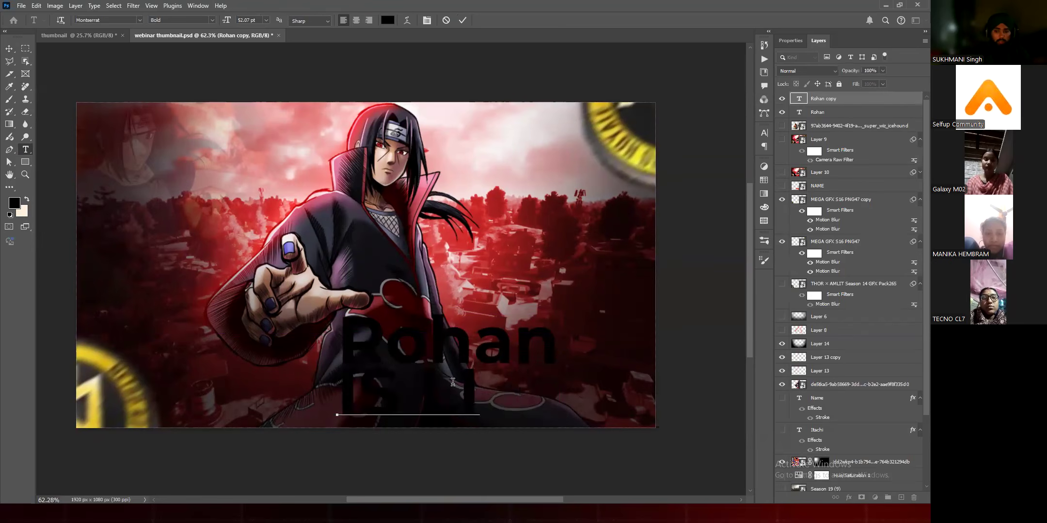
type("VE")
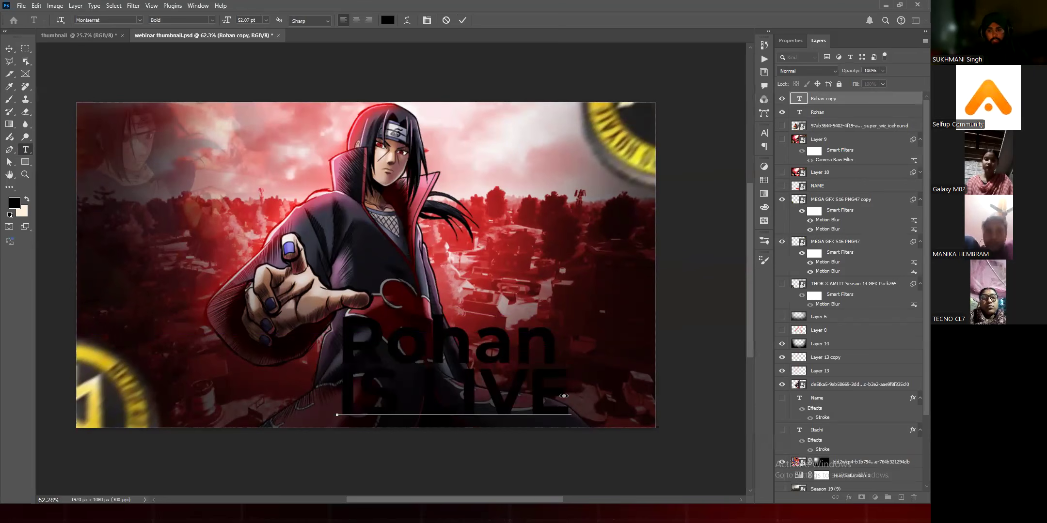
key("ctrl+Return")
key("v")
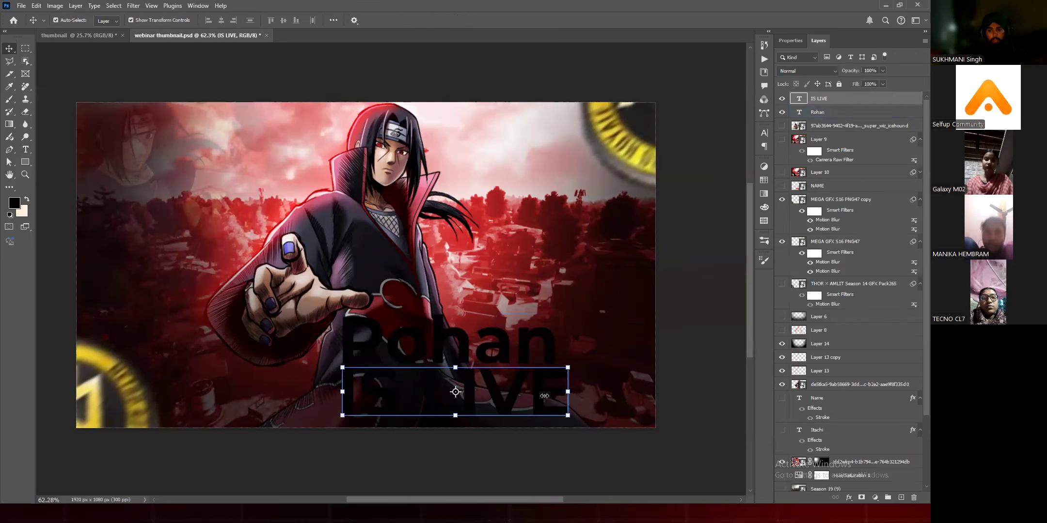
Step: Scale the IS LIVE text down to about 89% so it roughly matches the first-name line's width
left_click_drag(571, 396, 545, 395)
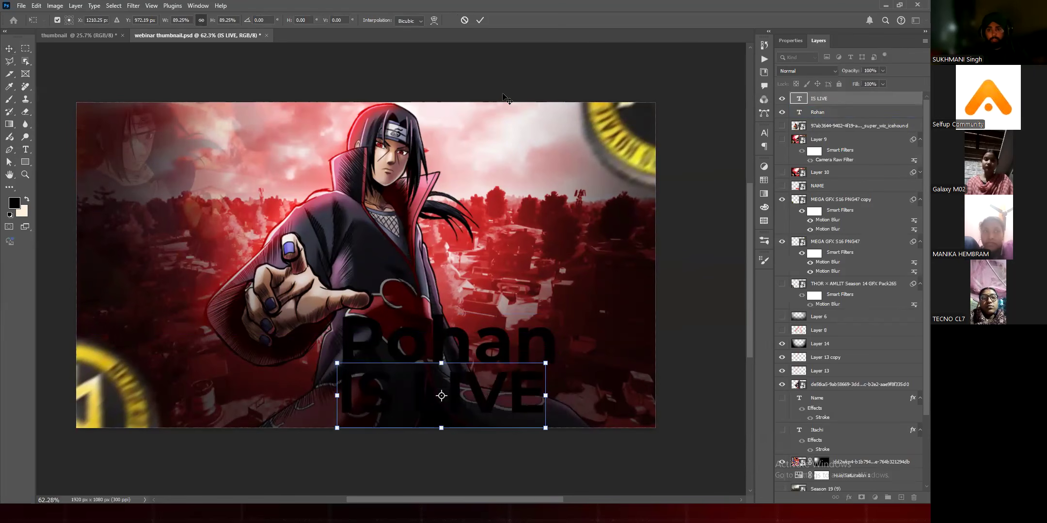
left_click(508, 72)
left_click(431, 322)
left_click_drag(421, 332, 389, 326)
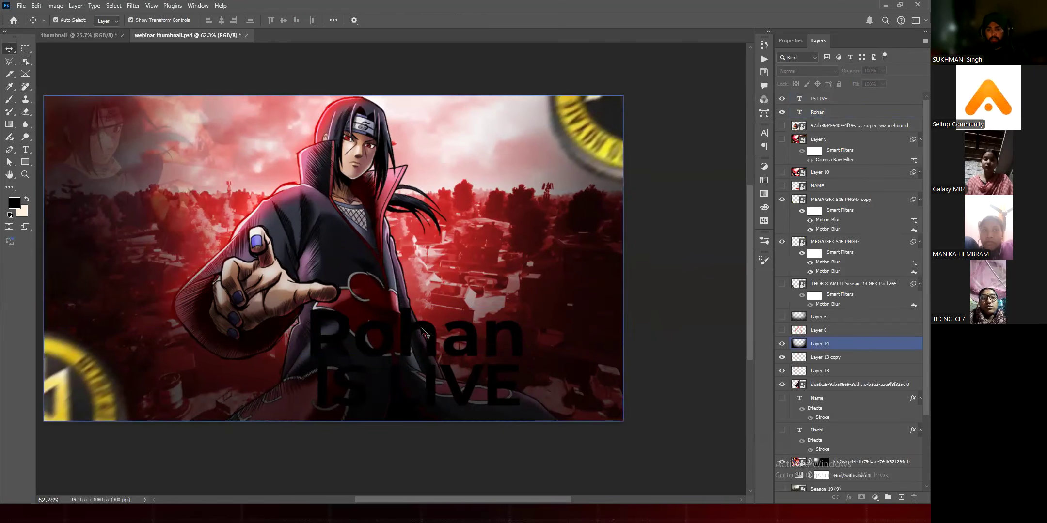
Step: Try white for the first-name text's color and settle on pure red (ff0000)
left_click(812, 112)
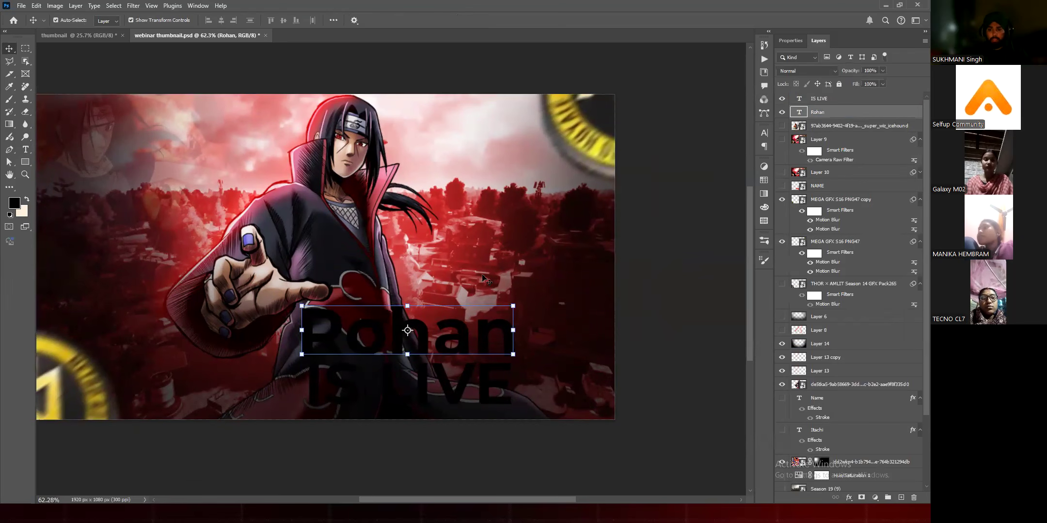
left_click(790, 40)
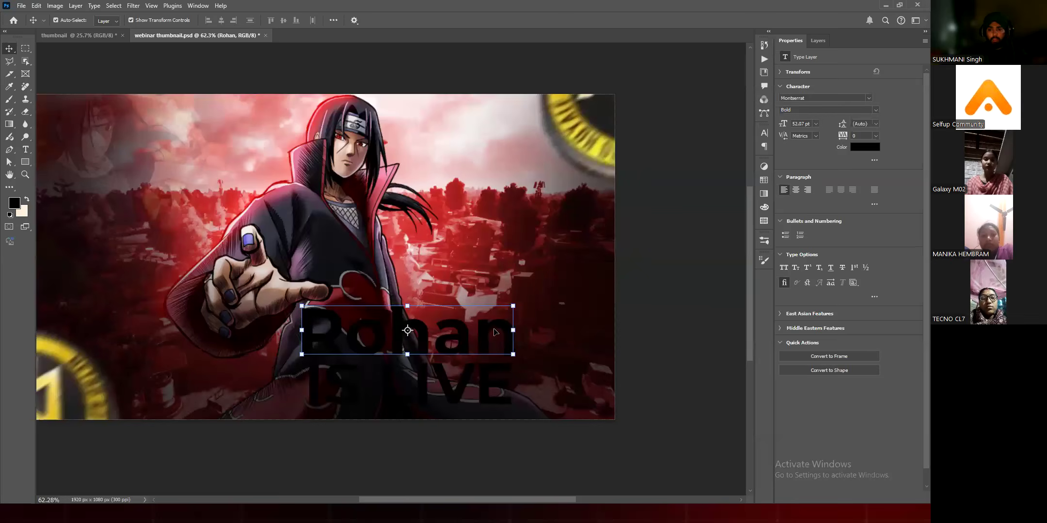
left_click(857, 147)
left_click(575, 51)
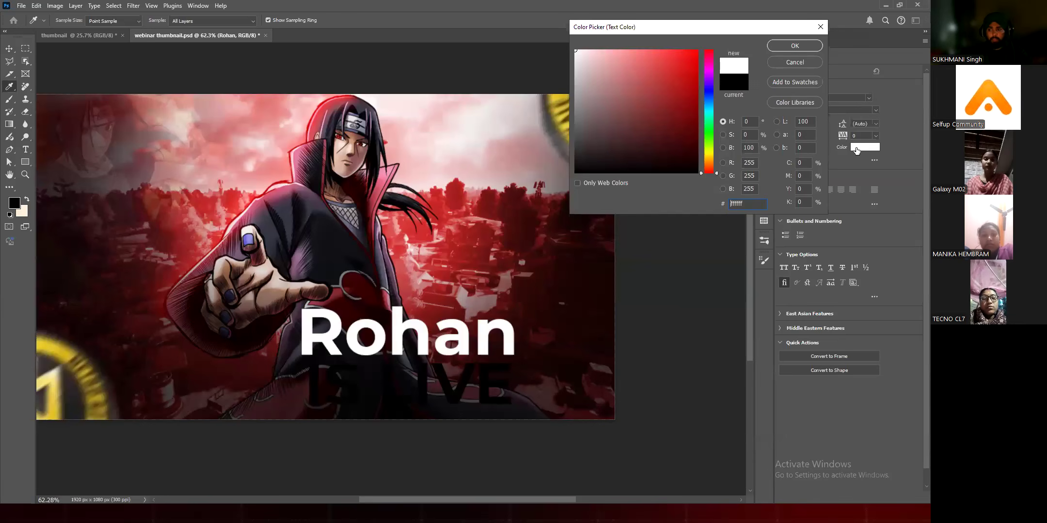
left_click(698, 50)
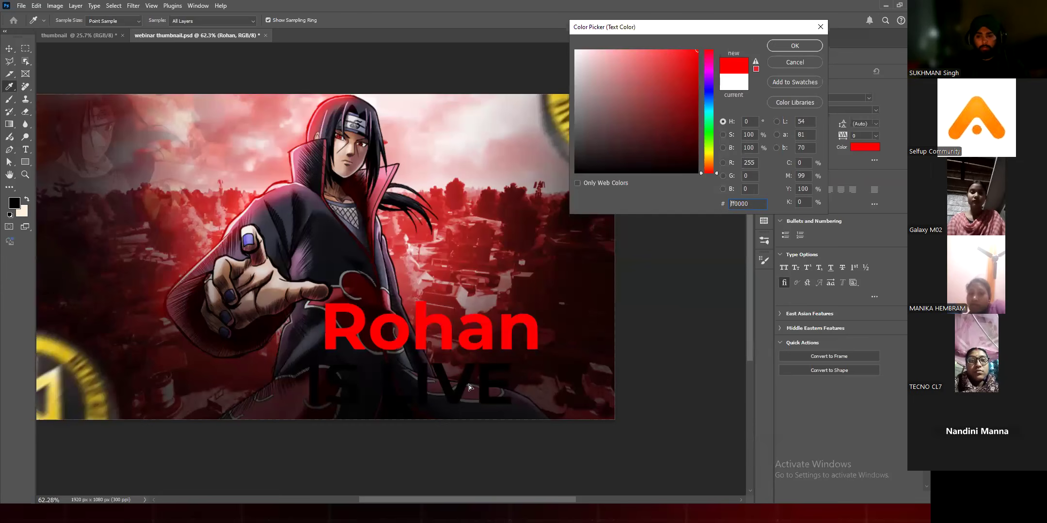
key("Return")
key("v")
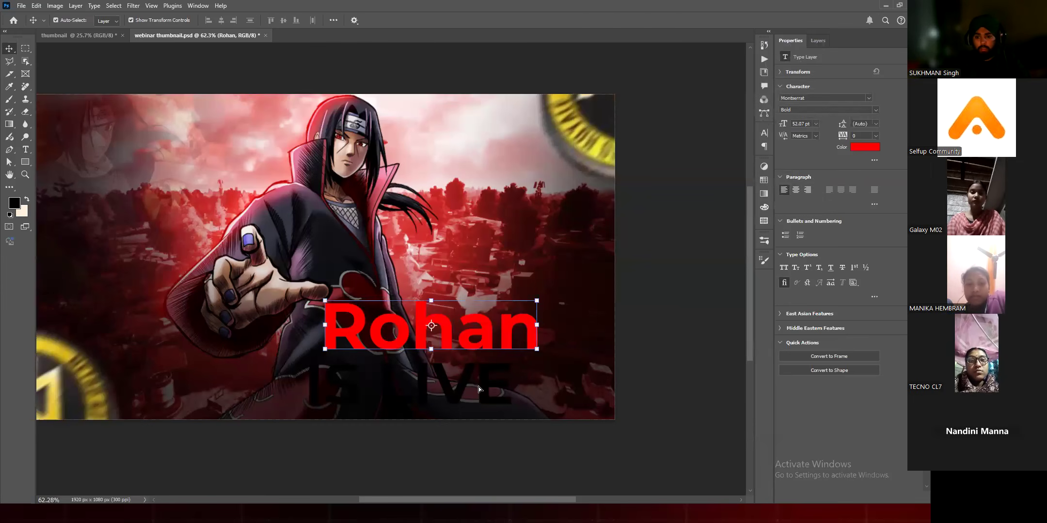
Step: Make the IS LIVE text white beneath the red first name at the image's lower right, and hide the vertical guides
left_click(490, 384)
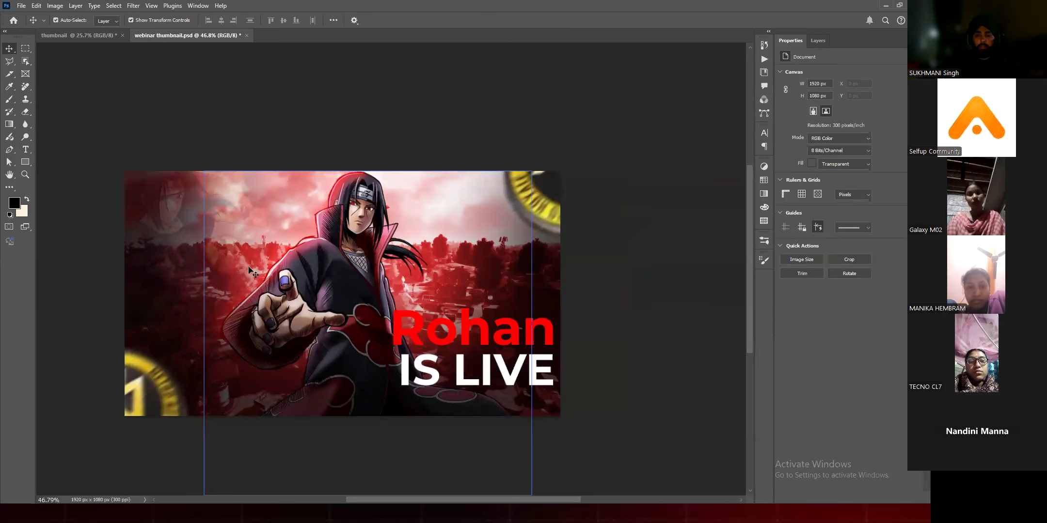
key("ctrl+semicolon")
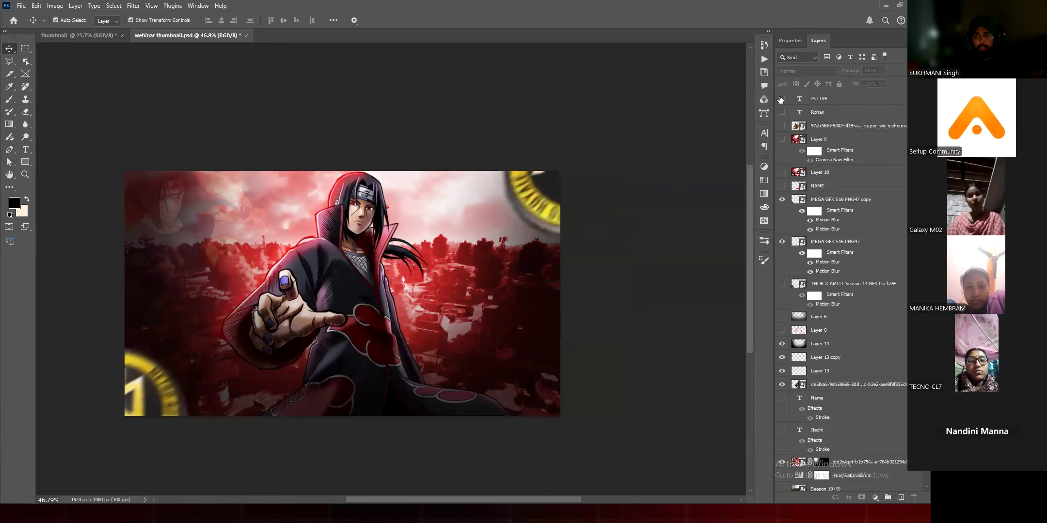
Step: Try hiding both text lines, and undo the visibility changes
left_click(525, 322)
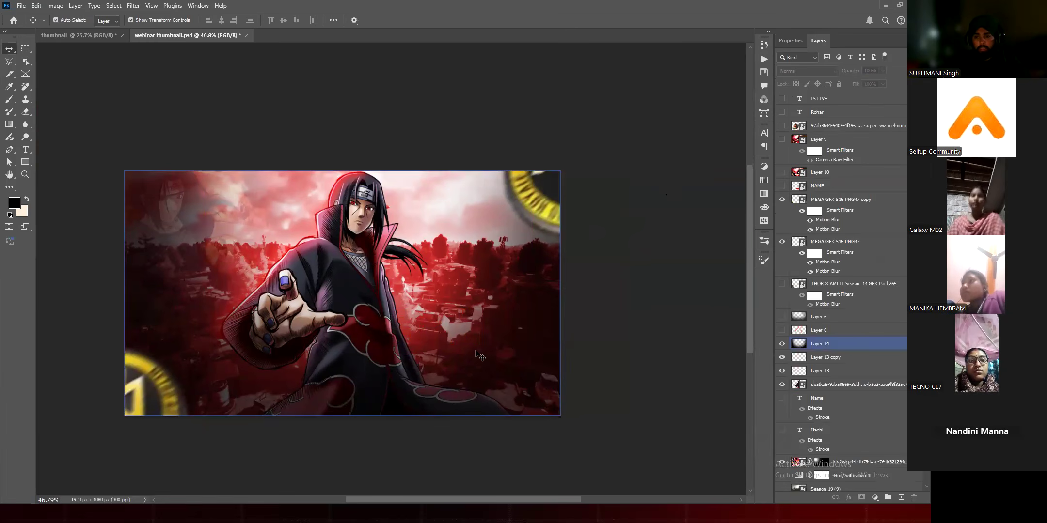
key("ctrl+z")
key("ctrl+z")
key("ctrl+z")
key("ctrl+z")
key("ctrl+z")
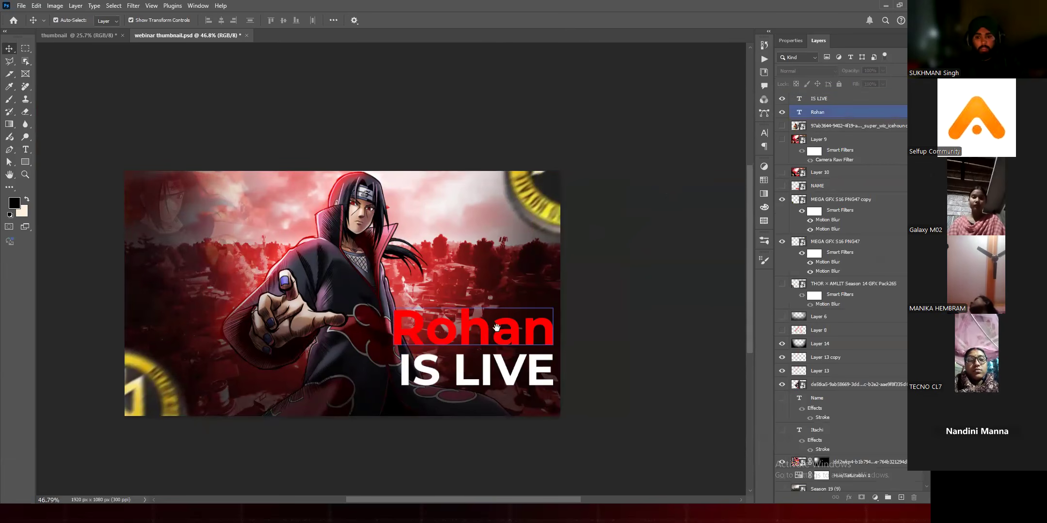
scroll(412, 343, "up", 1)
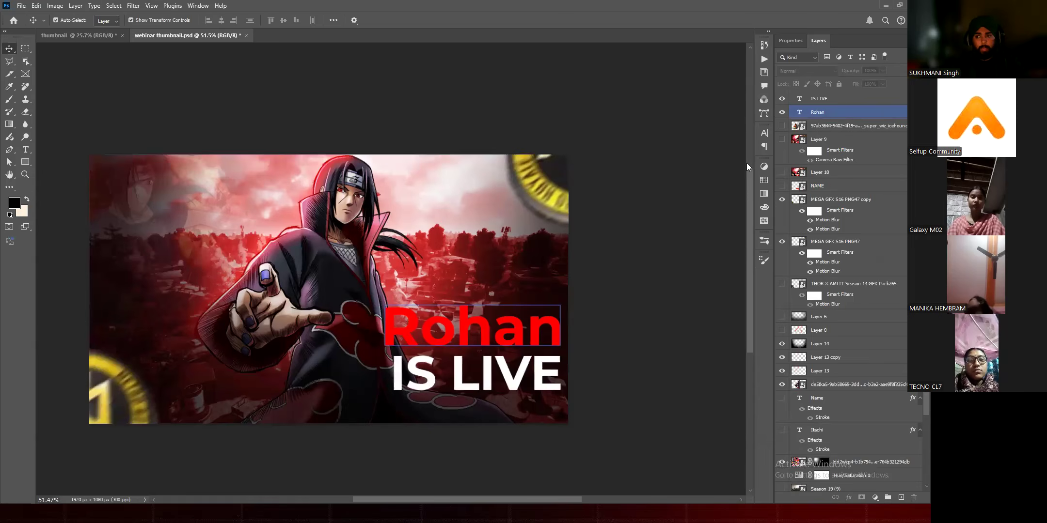
scroll(478, 339, "up", 2)
scroll(461, 344, "up", 1)
left_click_drag(461, 343, 484, 325)
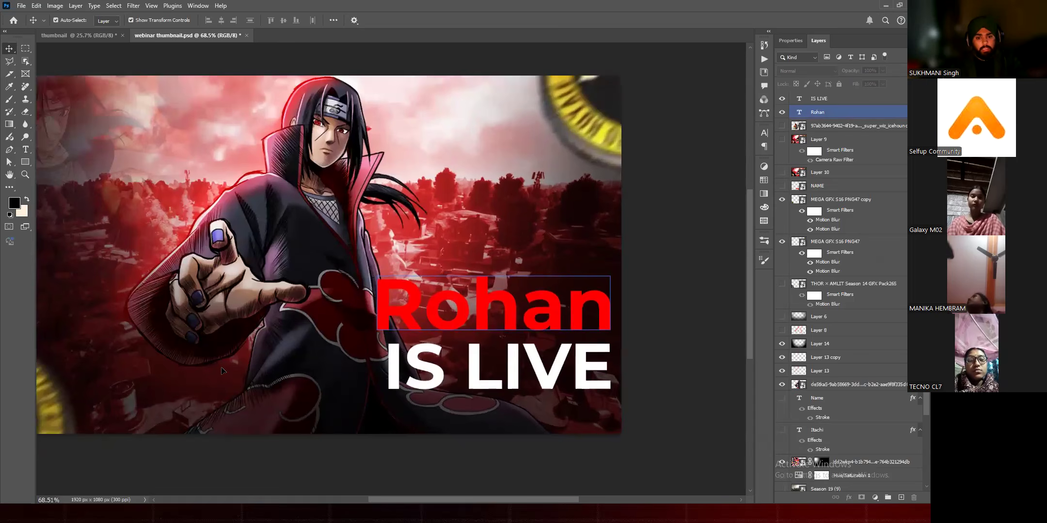
Step: Change the IS LIVE text's font to Akira Expanded Super Bold
left_click_drag(475, 365, 389, 378)
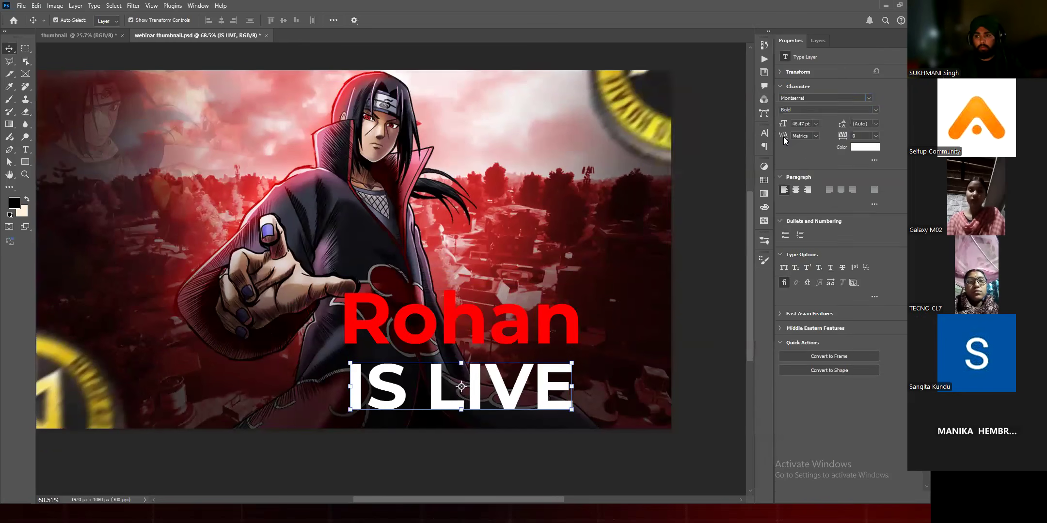
left_click(805, 98)
type("akira")
key("Return")
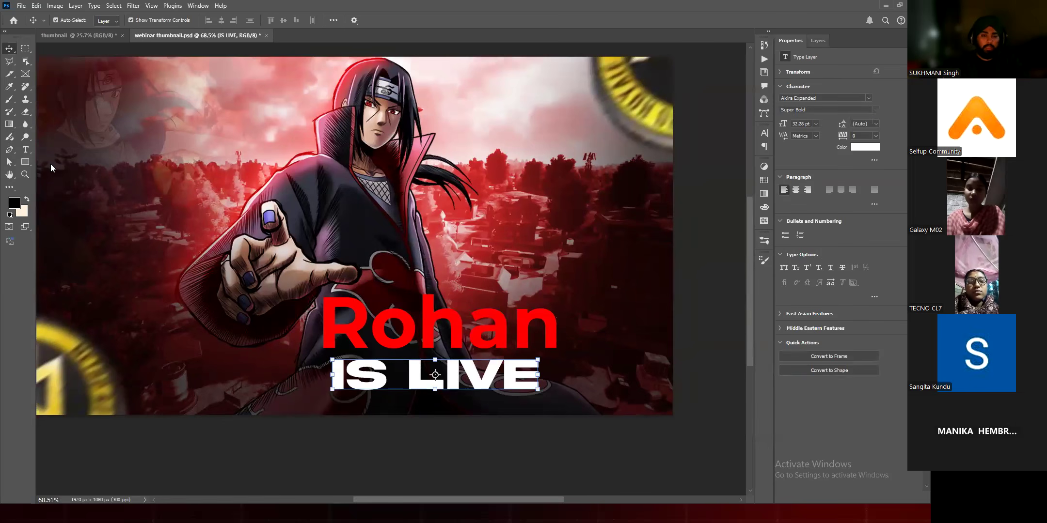
key("F7")
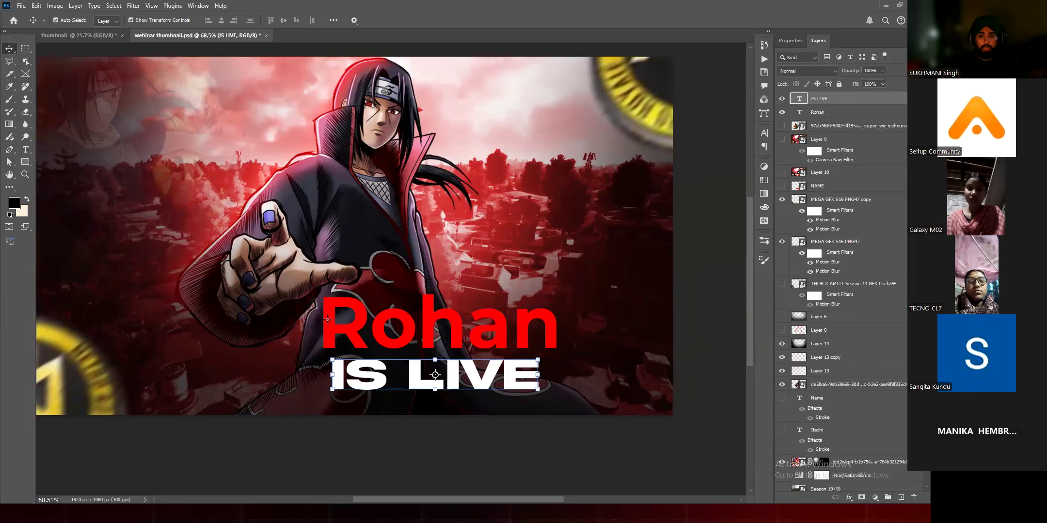
Step: Draw a 702 x 146 px rectangle over the IS LIVE text, try a white fill and settle on pure red (ff0000)
key("u")
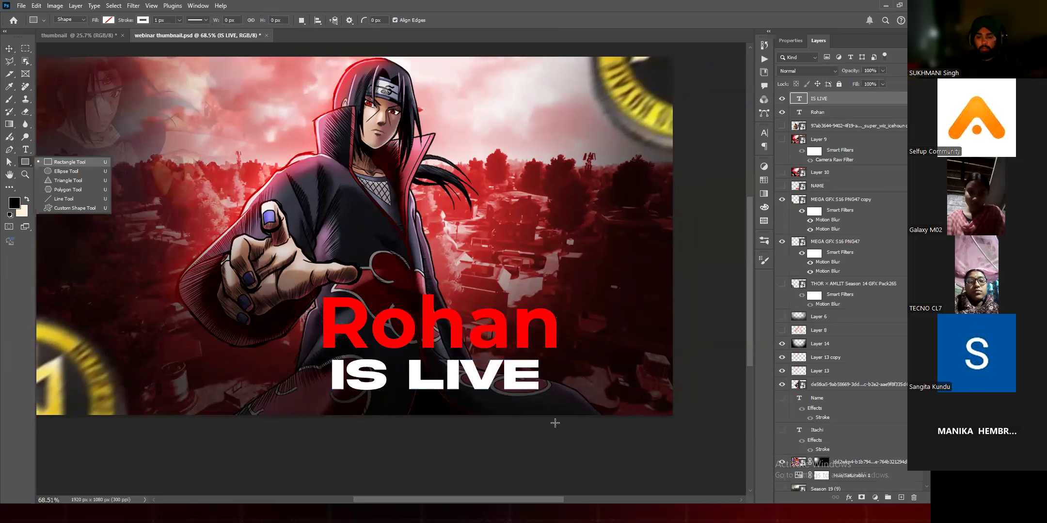
left_click_drag(318, 354, 523, 416)
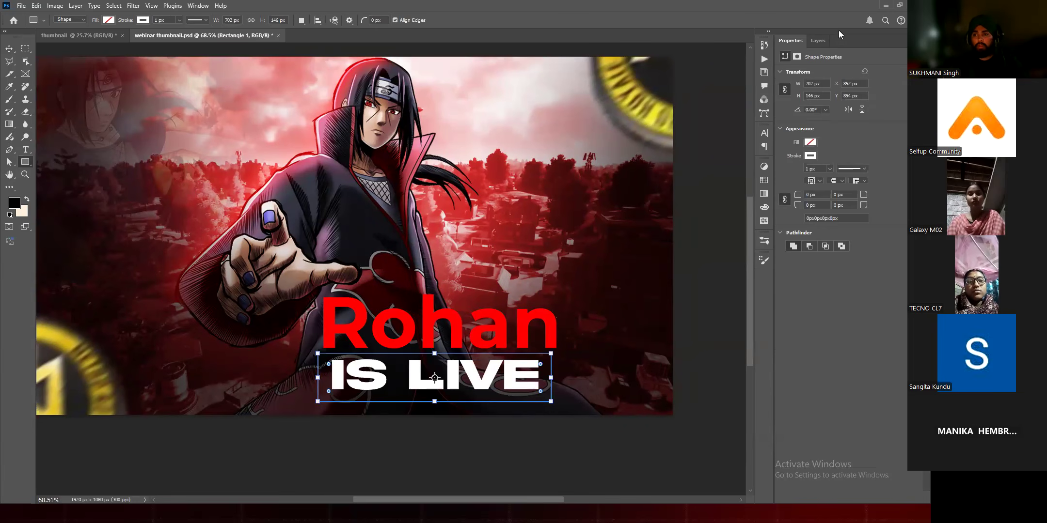
left_click(809, 143)
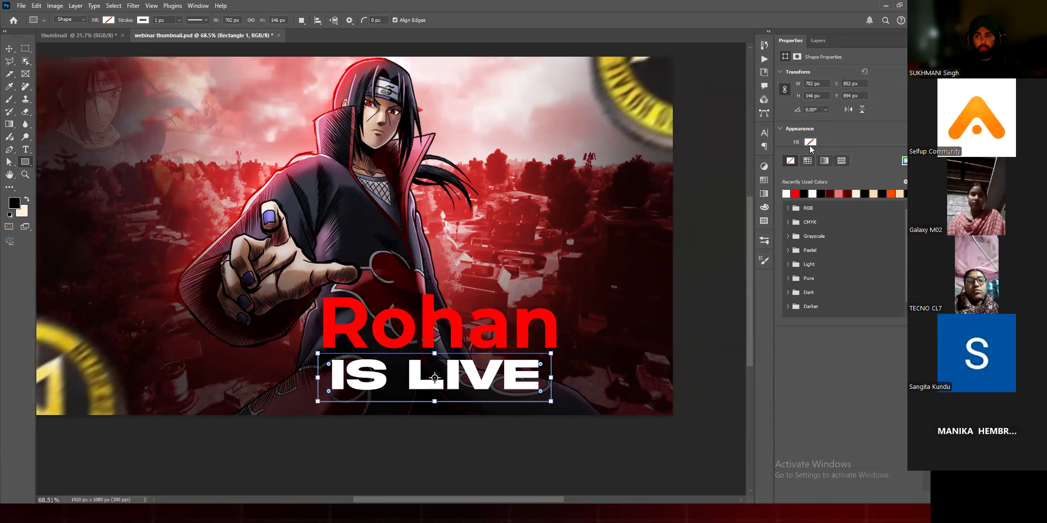
left_click(795, 193)
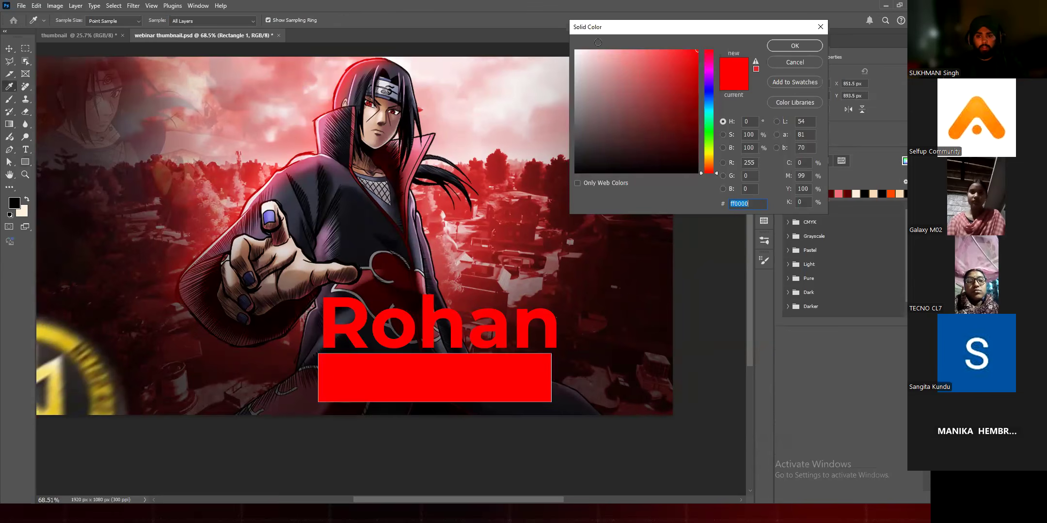
type("ffbcbc")
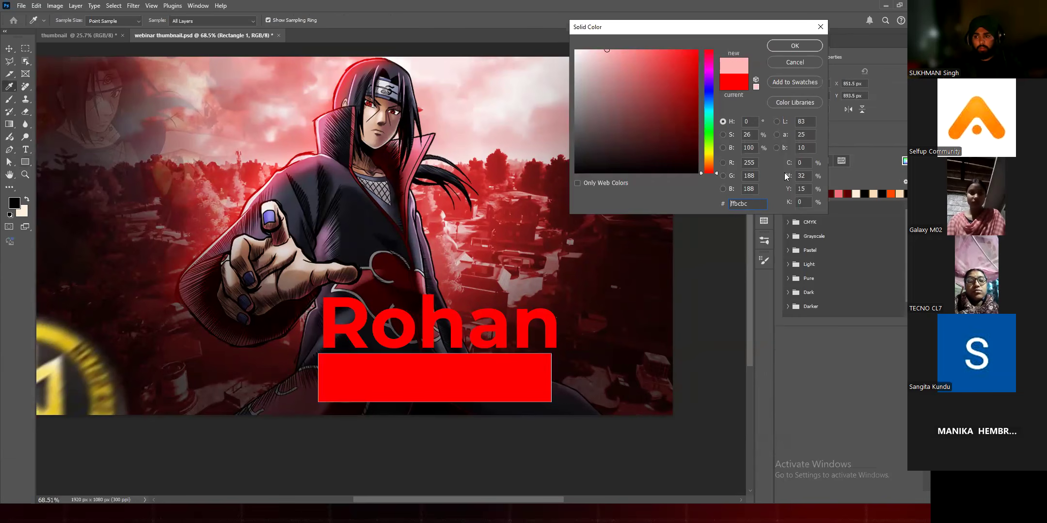
left_click_drag(607, 50, 574, 50)
left_click(793, 44)
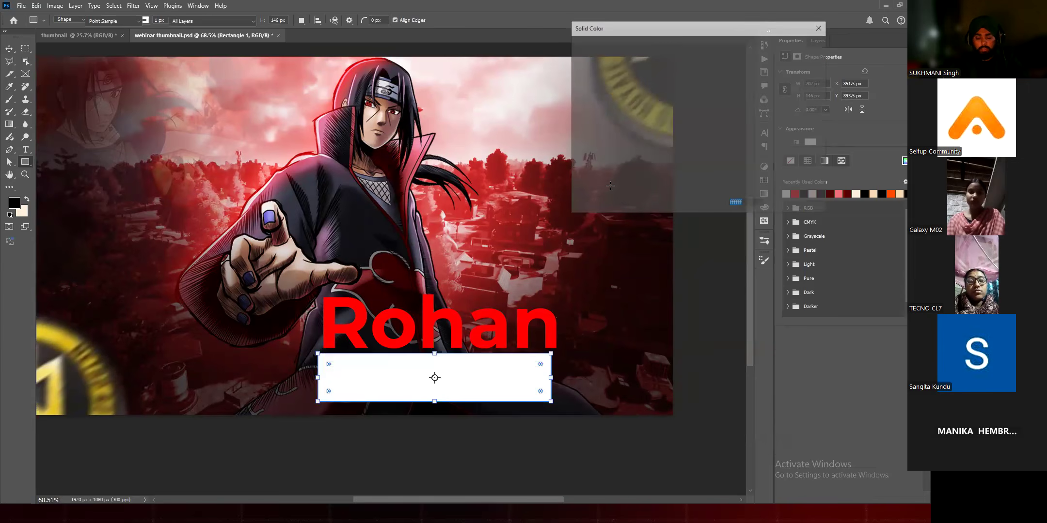
double_click(378, 386)
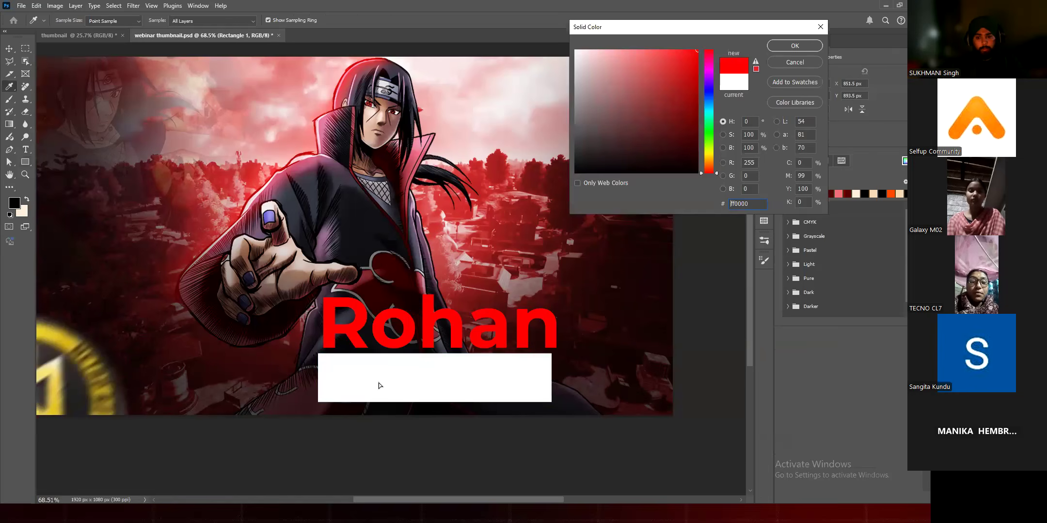
key("Return")
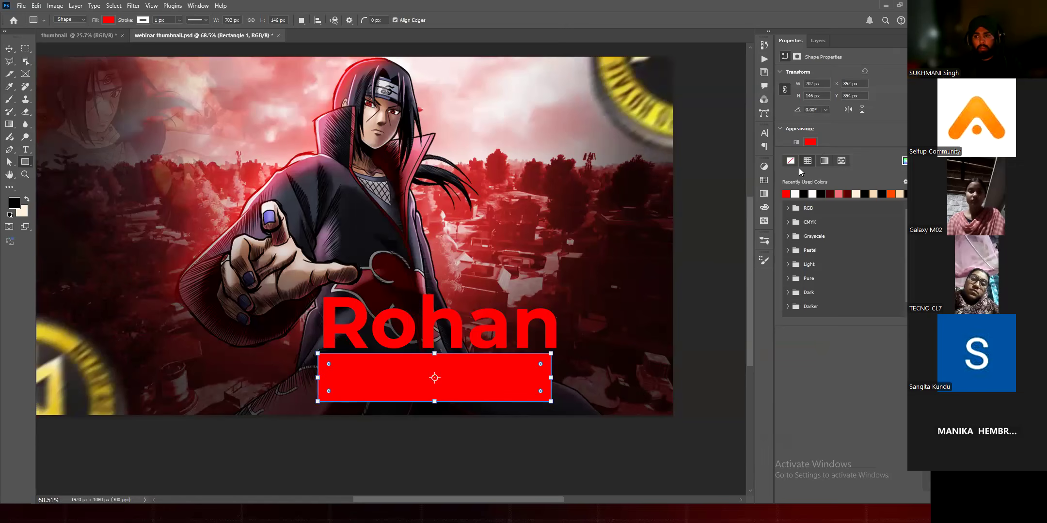
Step: Remove the red rectangle's stroke and place it behind the IS LIVE text as a backing box
key("v")
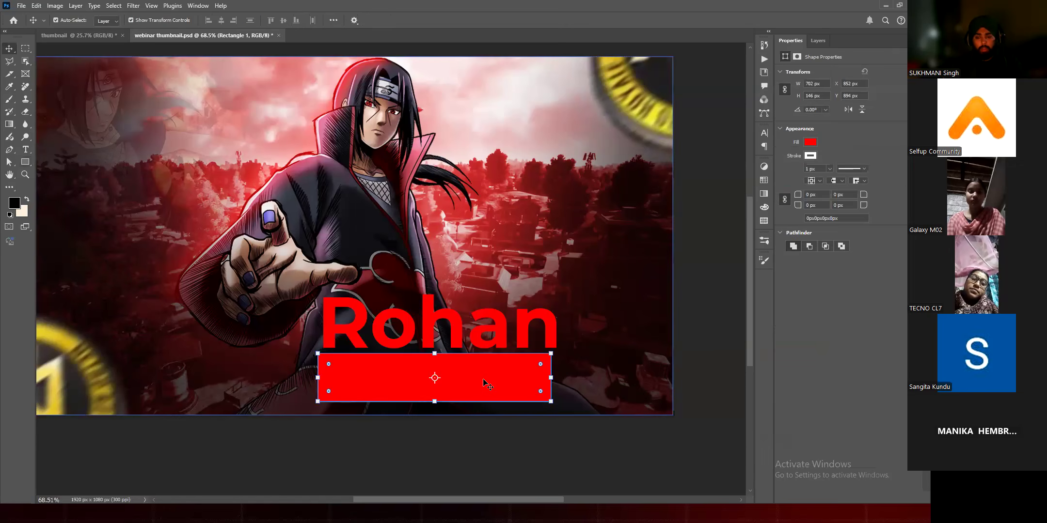
key("Right")
key("Right")
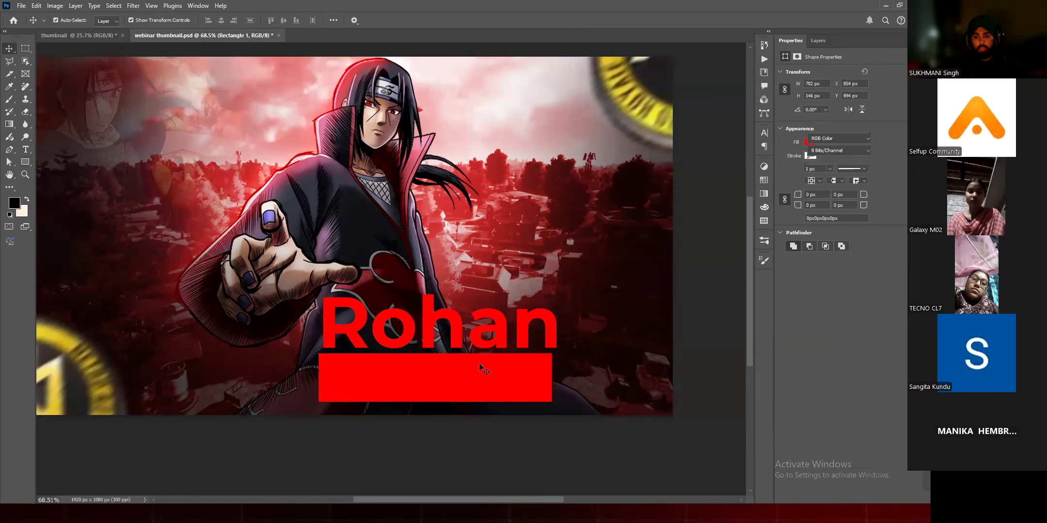
left_click(519, 341)
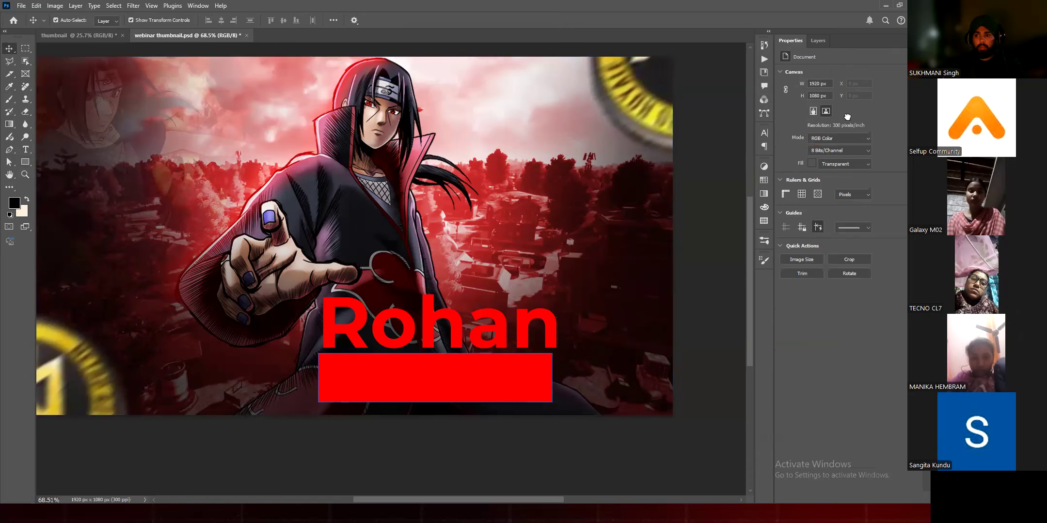
left_click_drag(452, 389, 433, 305)
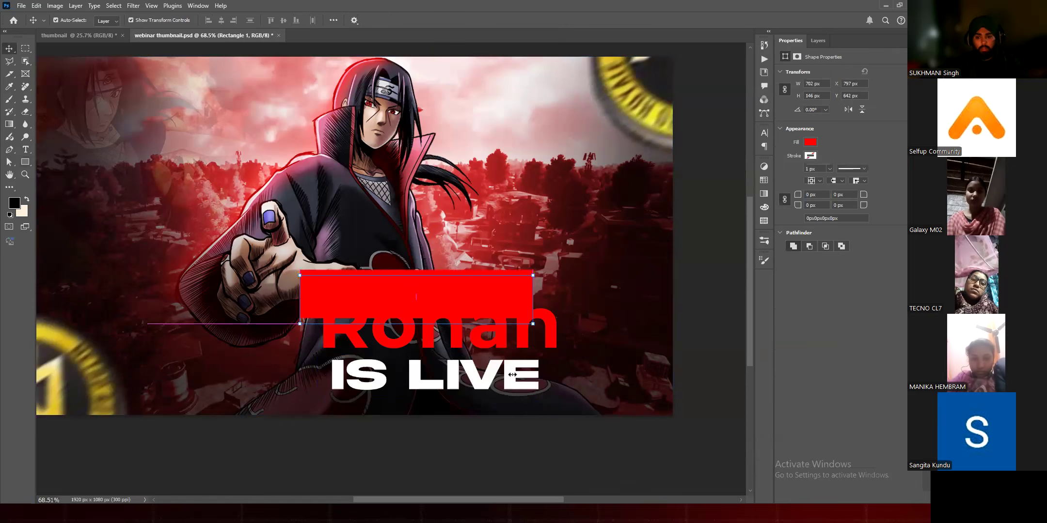
left_click(818, 40)
left_click_drag(820, 98, 834, 112)
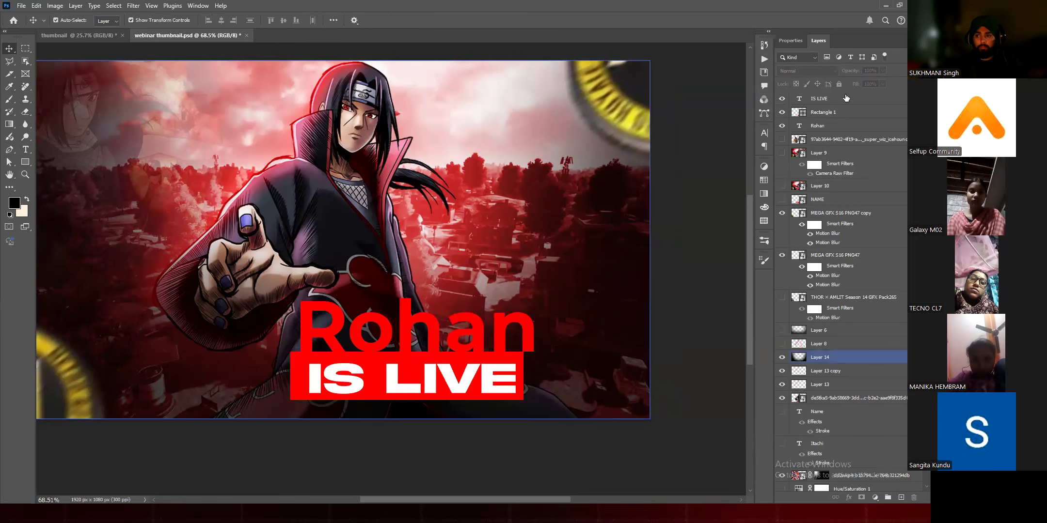
Step: Center the IS LIVE text in the red rectangle and move both together about 82 px left and 28 px down
left_click(843, 98)
left_click(845, 112, "shift")
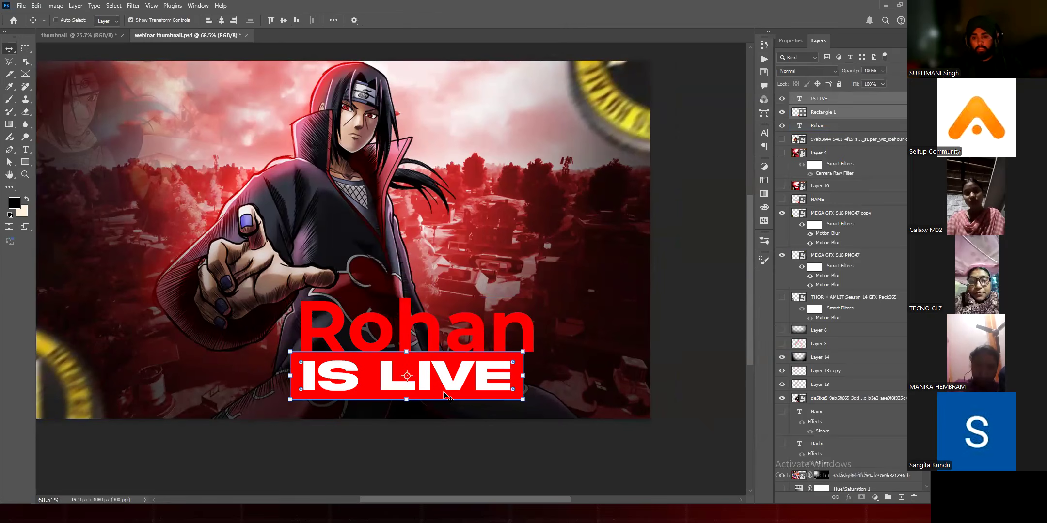
left_click_drag(443, 395, 416, 405)
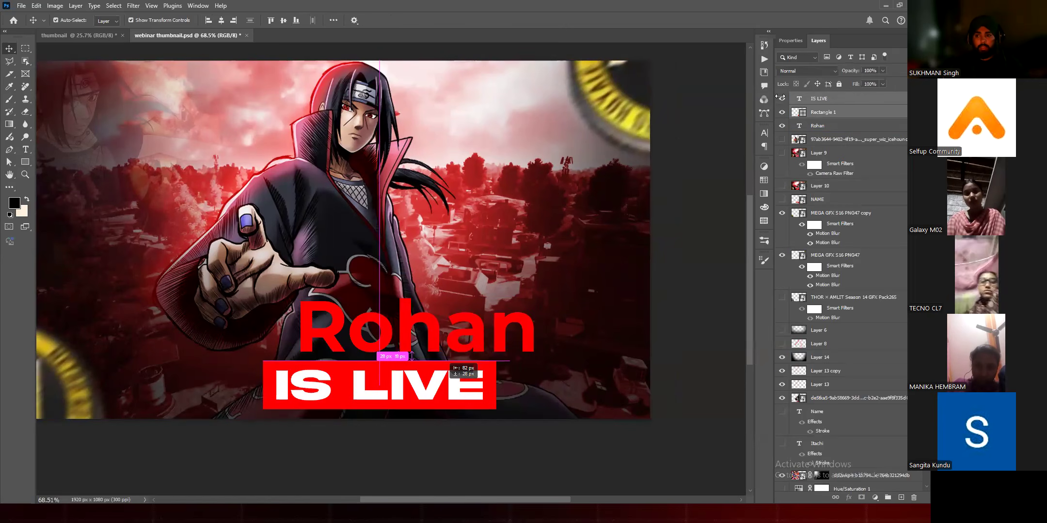
scroll(410, 389, "up", 3)
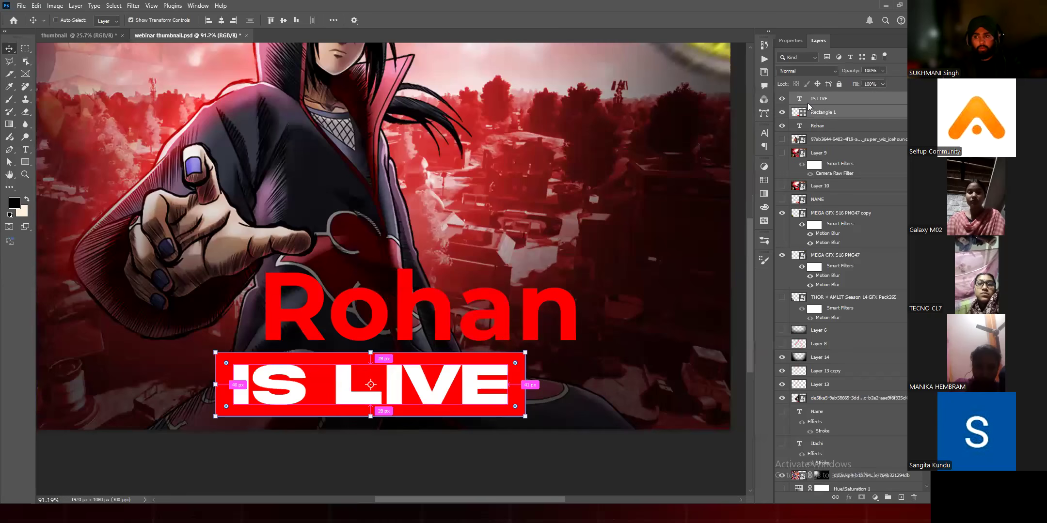
Step: Try grouping the IS LIVE text with its rectangle, ungroup them, and convert both layers into one smart object
key("ctrl+g")
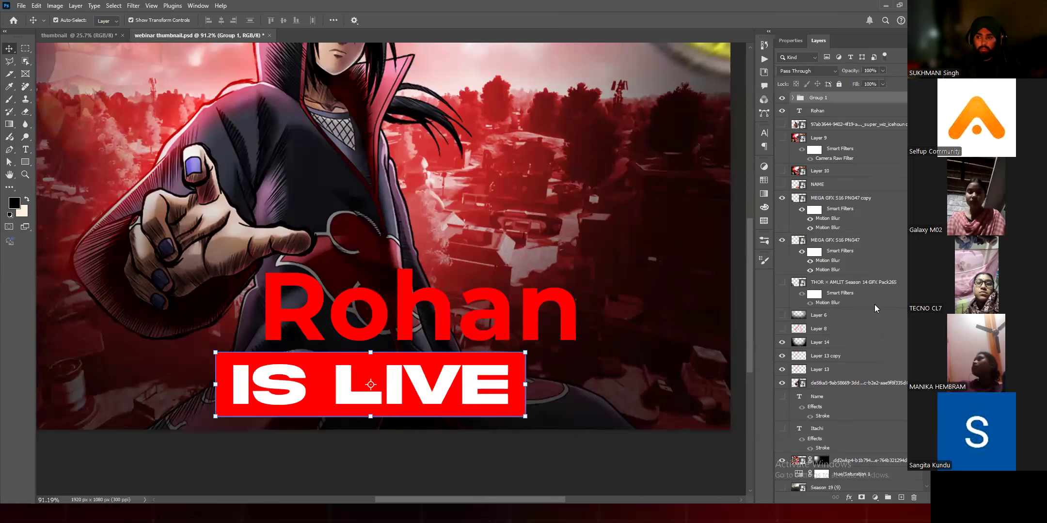
key("ctrl+shift+g")
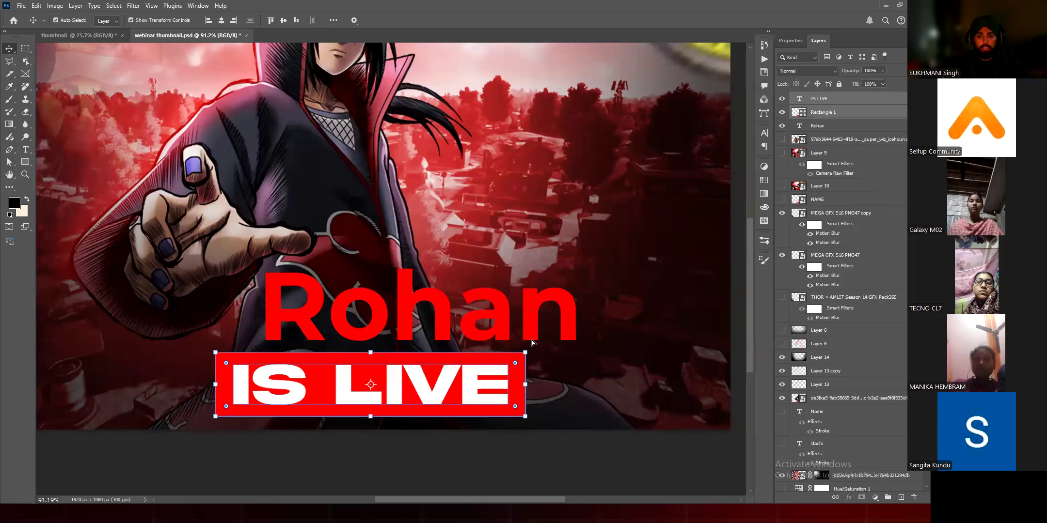
right_click(823, 112)
left_click(862, 303)
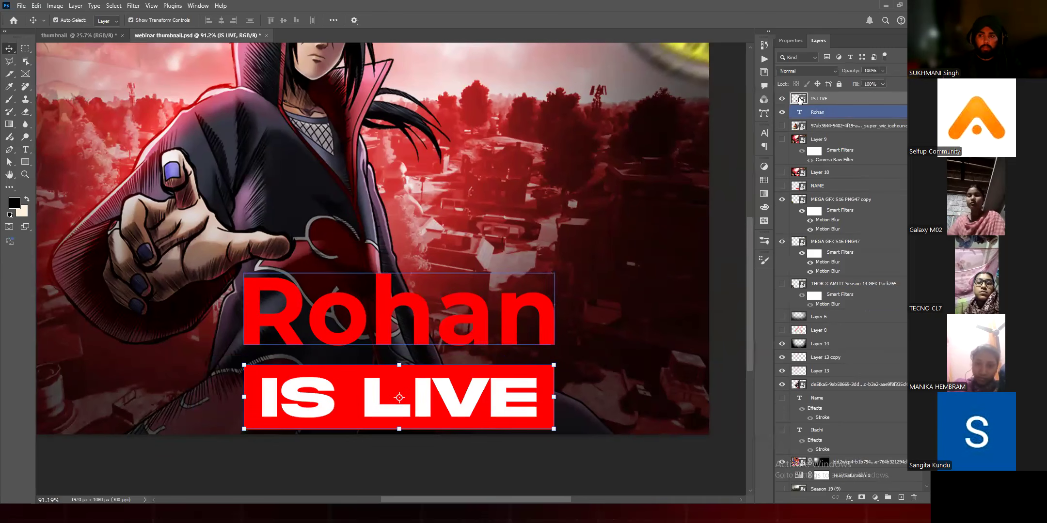
left_click(800, 99)
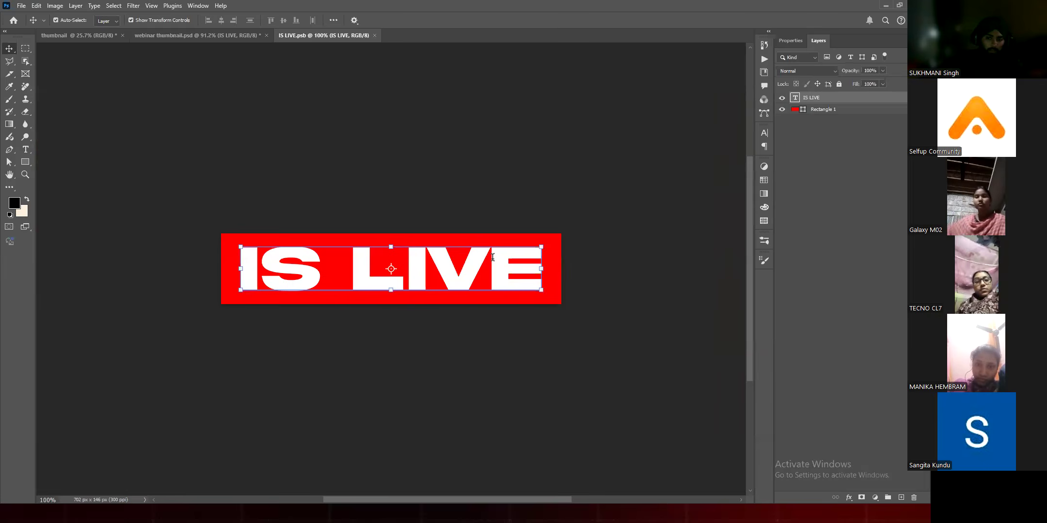
Step: Try changing the smart object's text to NOT LIVE, scale it to fit the red box, save it, and return to the thumbnail document
double_click(492, 258)
left_click_drag(350, 273, 242, 288)
type("NOT")
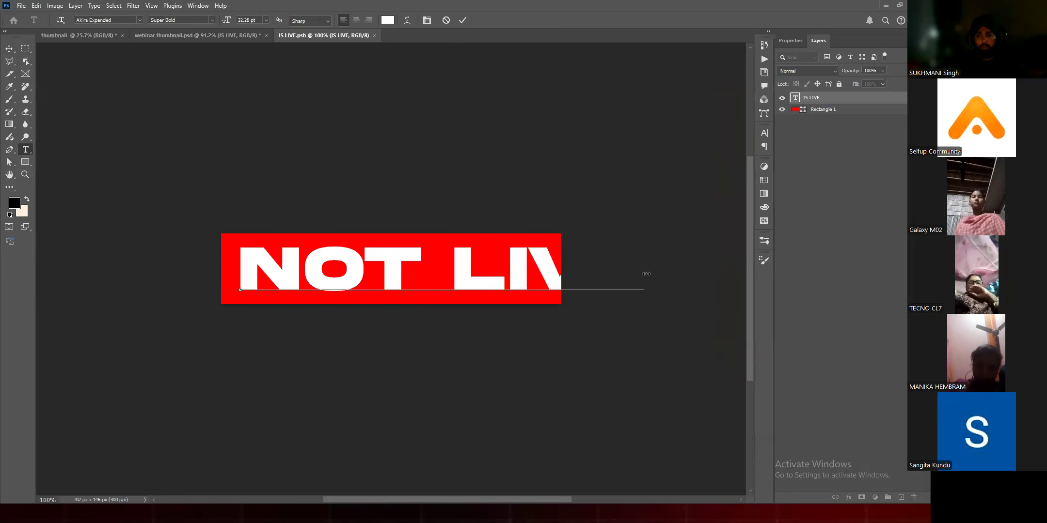
key("ctrl+Return")
left_click_drag(643, 269, 546, 270)
left_click(481, 21)
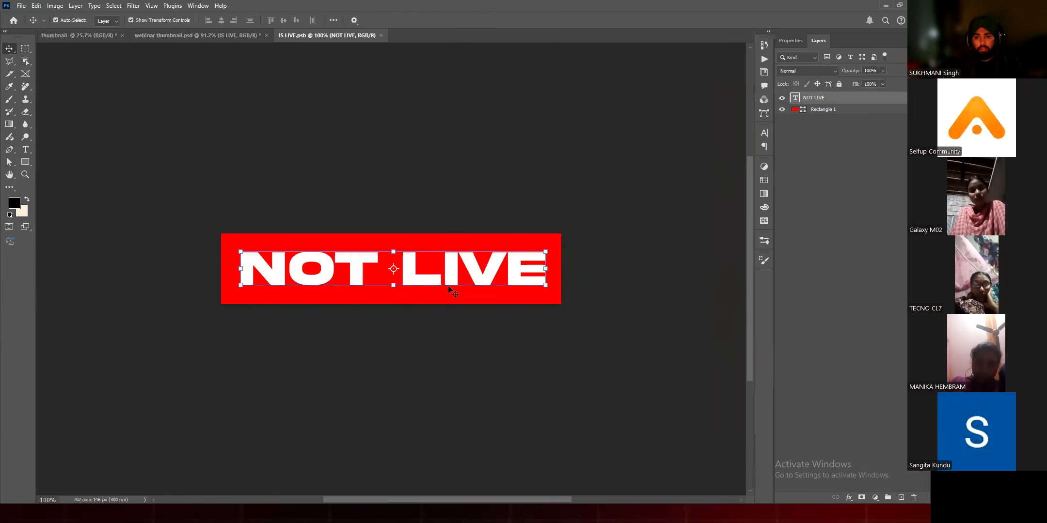
key("ctrl+s")
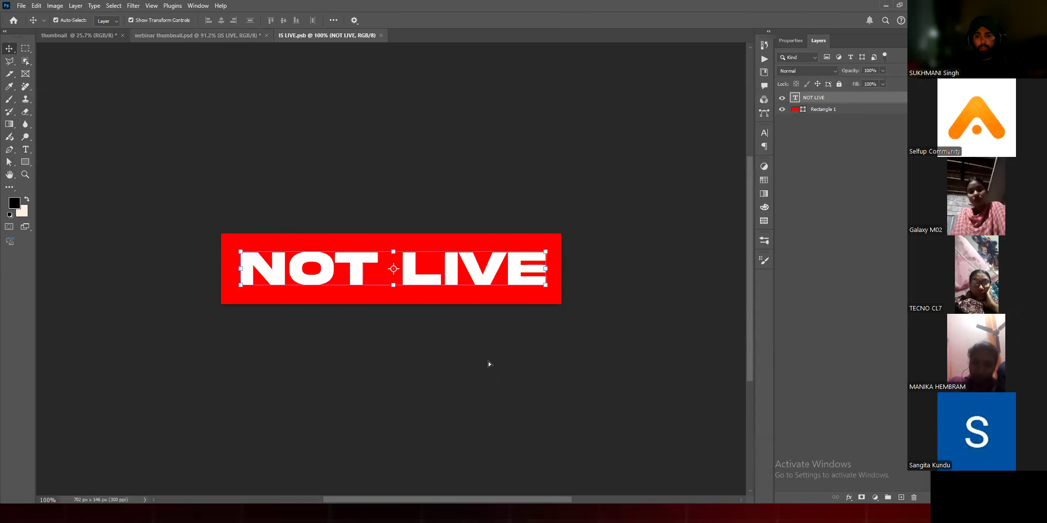
key("ctrl+shift+Tab")
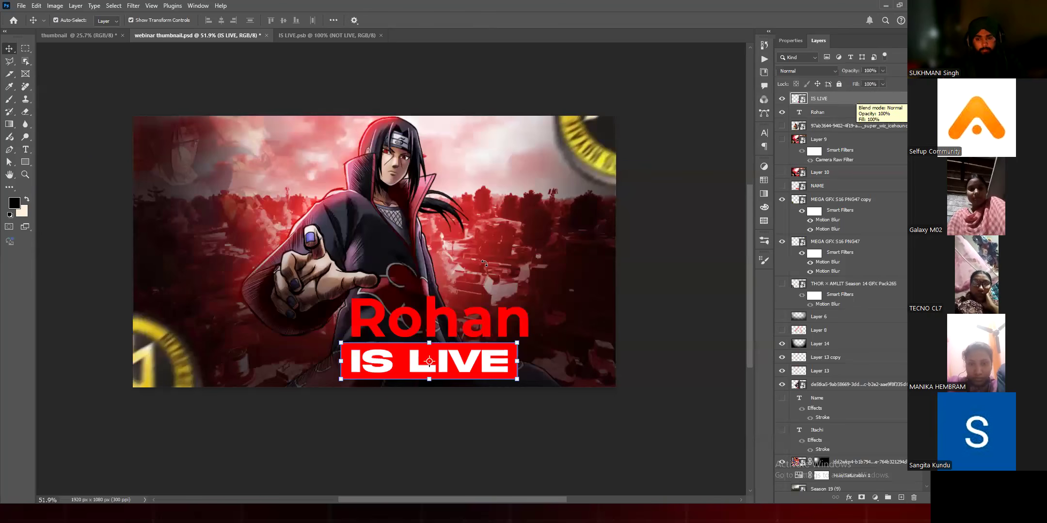
Step: Leave the first-name text's wording as it is and shift the line slightly left above the red IS LIVE box
scroll(387, 314, "up", 4)
double_click(509, 312)
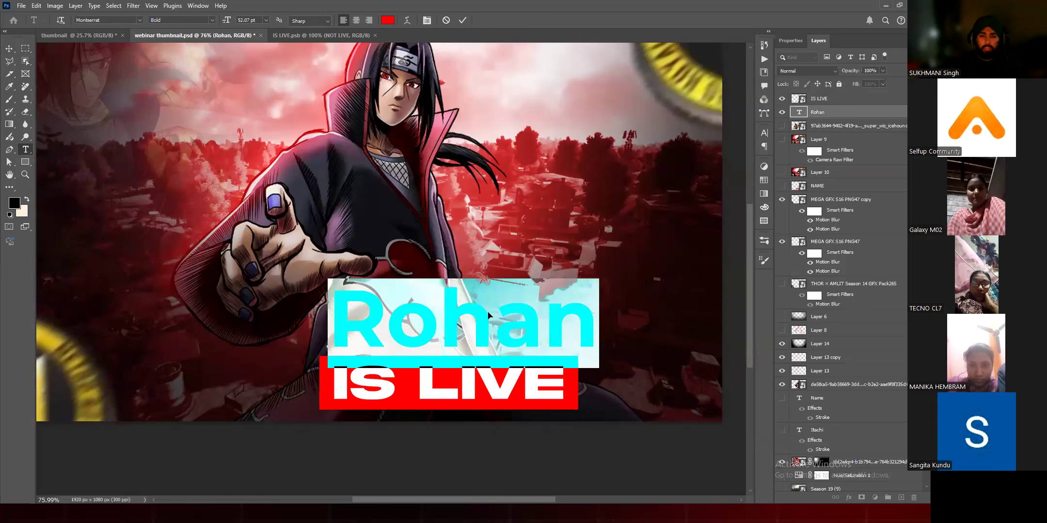
left_click(704, 361)
key("ctrl+z")
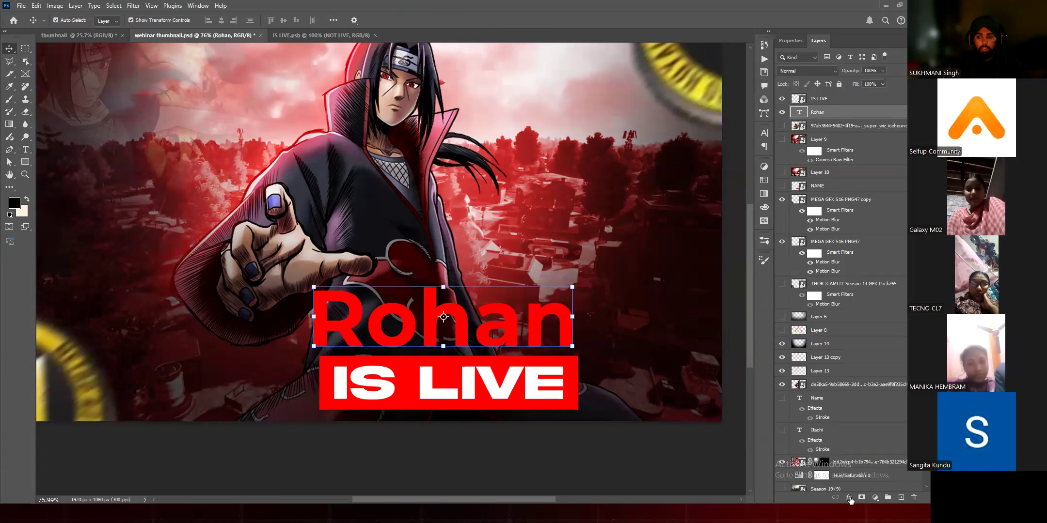
Step: Open the layer style settings of the first-name text and enable the Bevel & Emboss effect
right_click(878, 407)
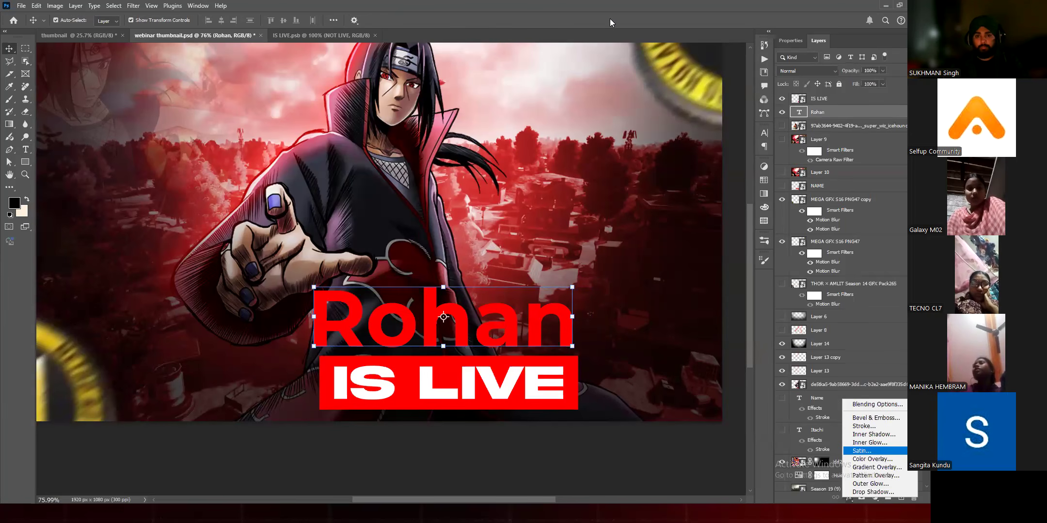
key("Up")
key("Up")
key("Up")
key("Up")
key("Up")
key("Return")
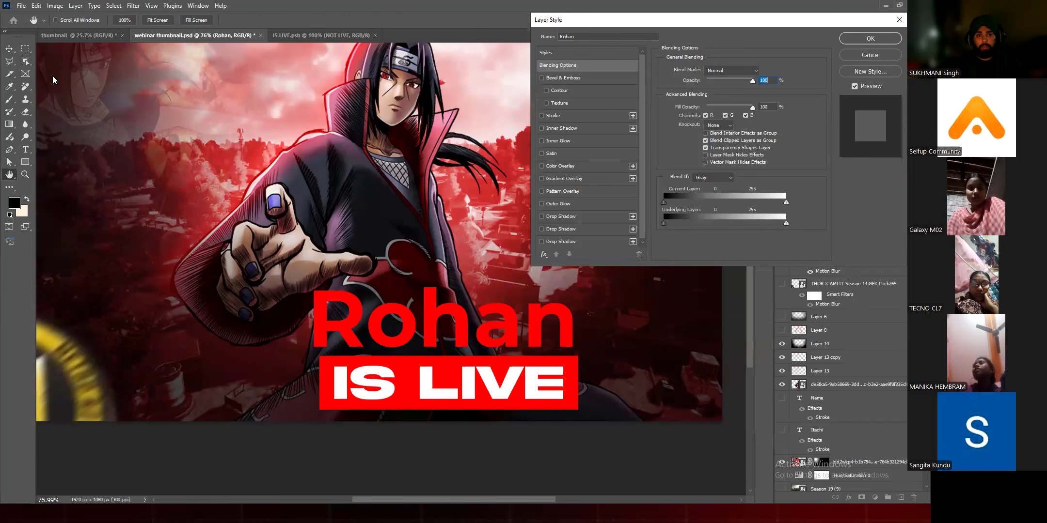
left_click_drag(625, 20, 135, 18)
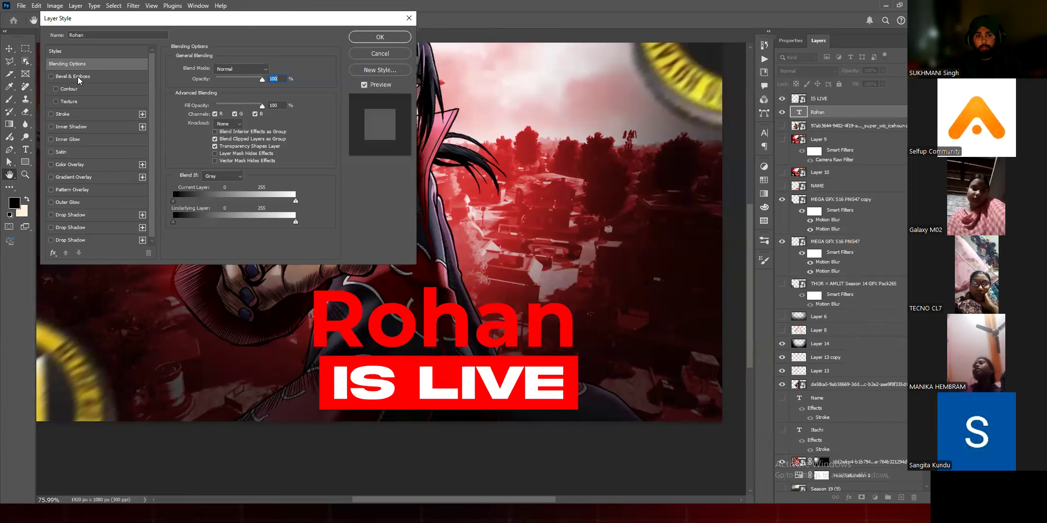
left_click(77, 77)
left_click(51, 76)
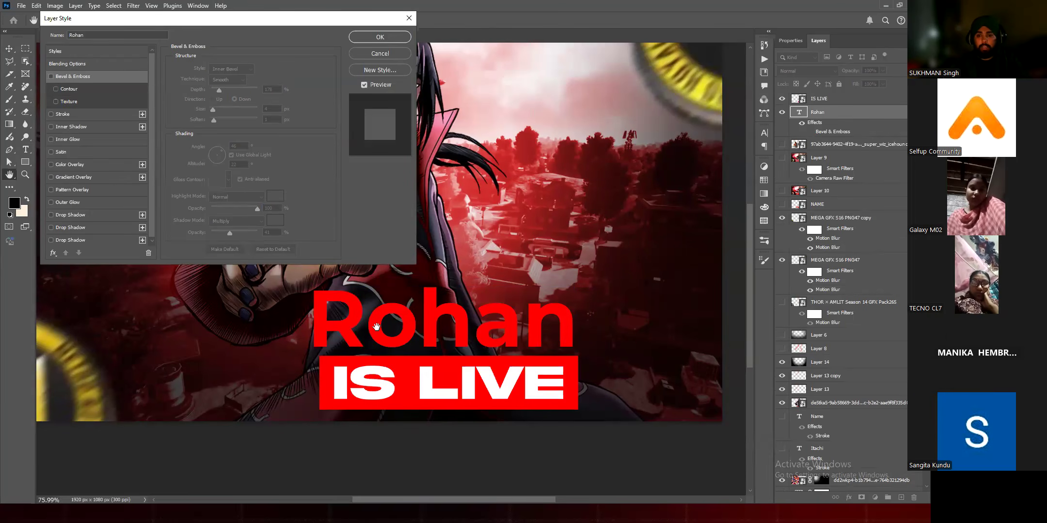
left_click(51, 76)
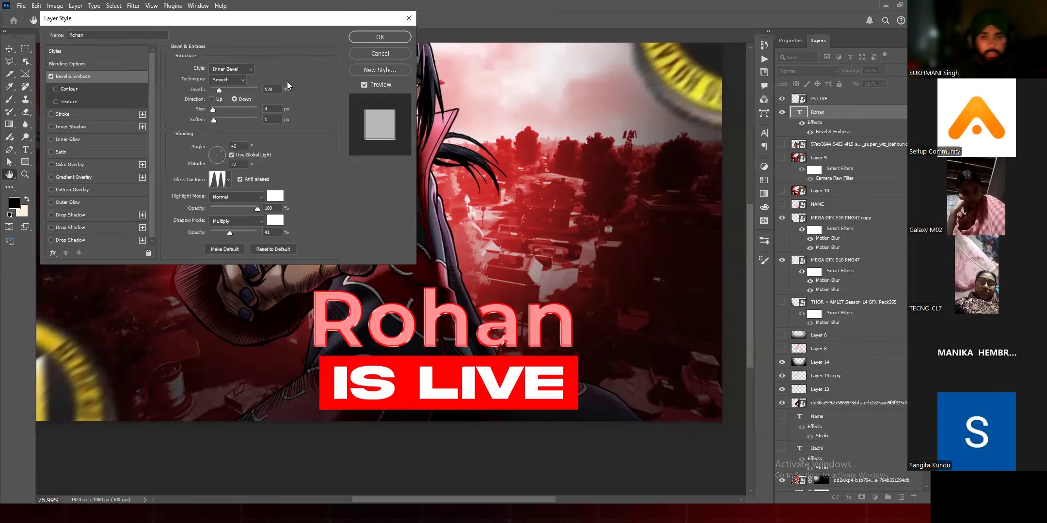
Step: Try the Outer Bevel style on the first-name text, return to Inner Bevel, and apply the effect
left_click_drag(173, 16, 194, 42)
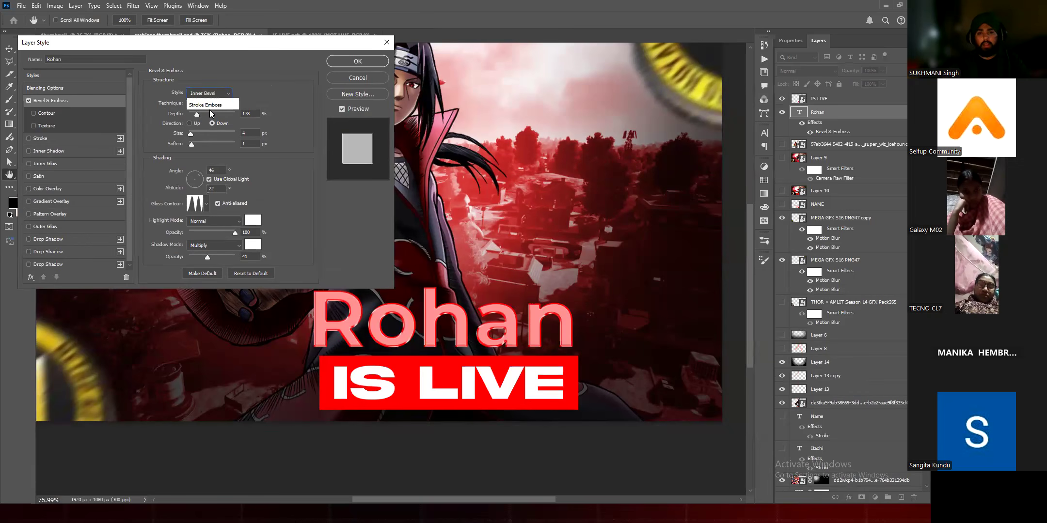
left_click(208, 97)
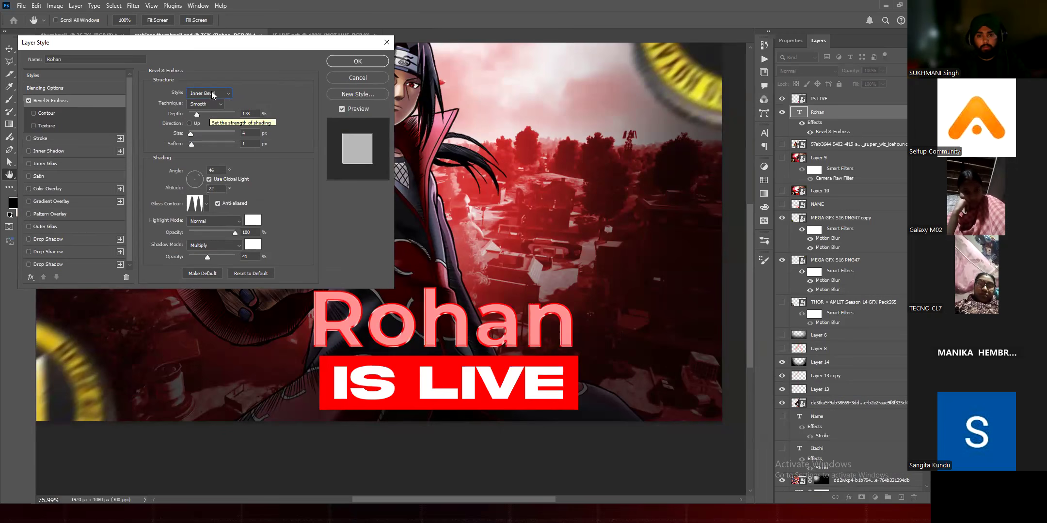
left_click(211, 91)
left_click(211, 101)
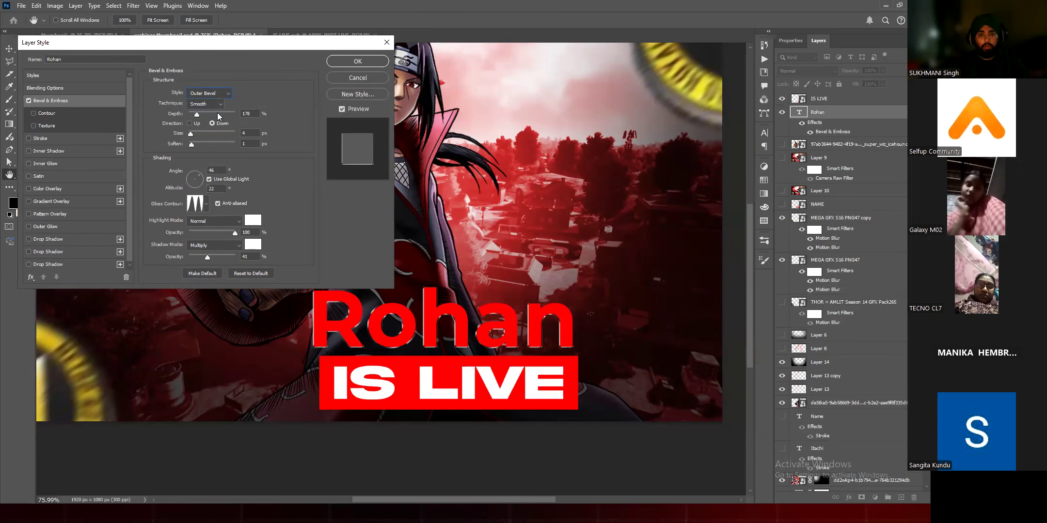
left_click(209, 93)
left_click(206, 104)
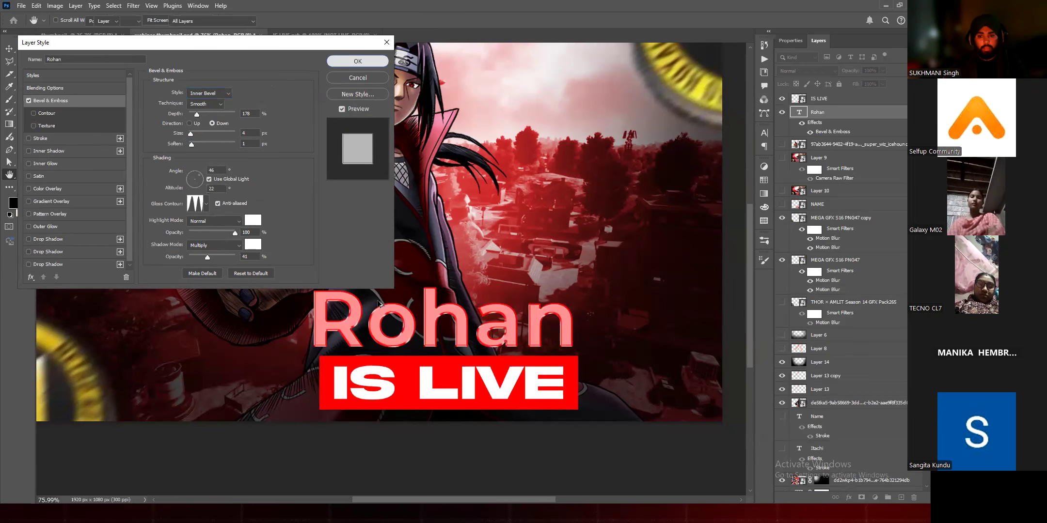
left_click(358, 61)
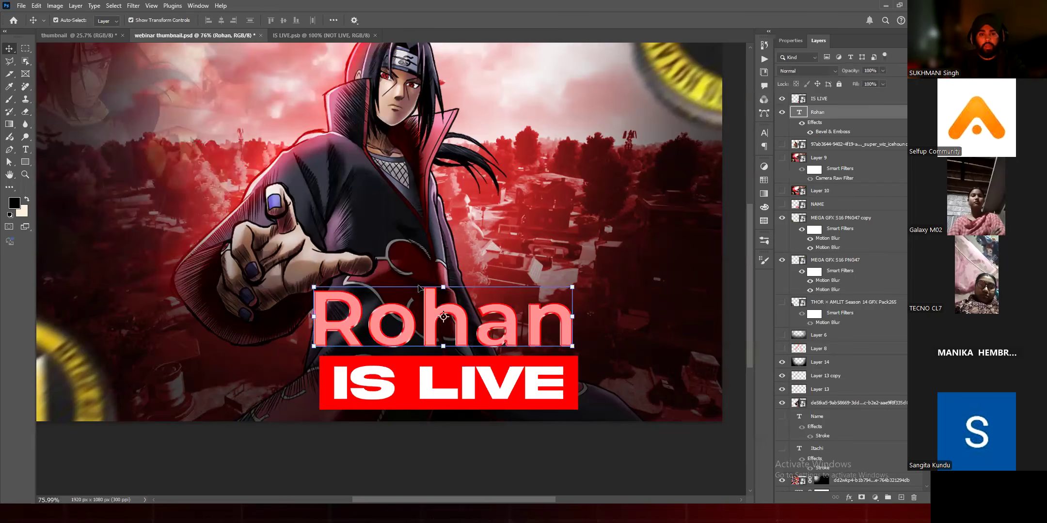
Step: Reopen the text's Bevel & Emboss settings, try the Chisel Hard and Chisel Soft techniques, and return to Smooth
scroll(420, 289, "up", 5)
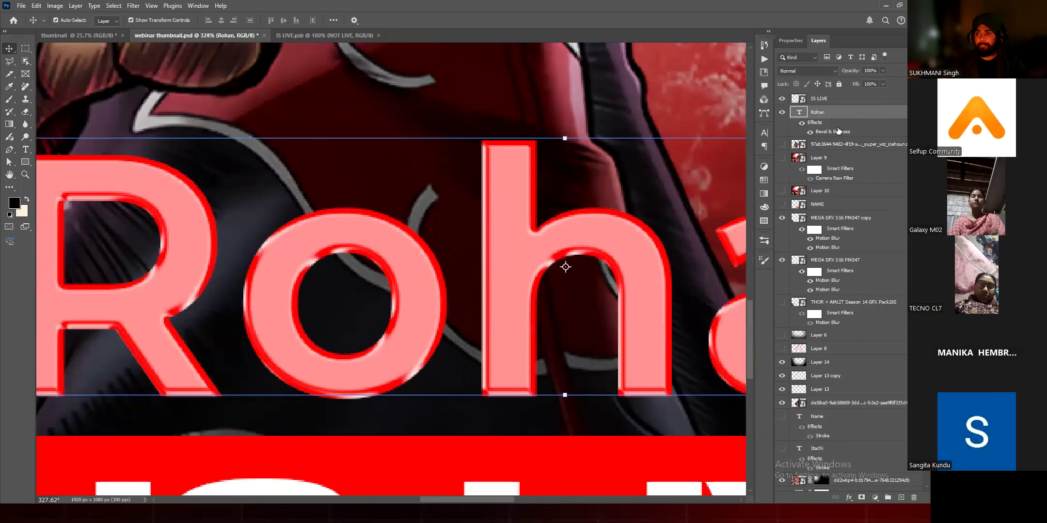
scroll(202, 117, "down", 1)
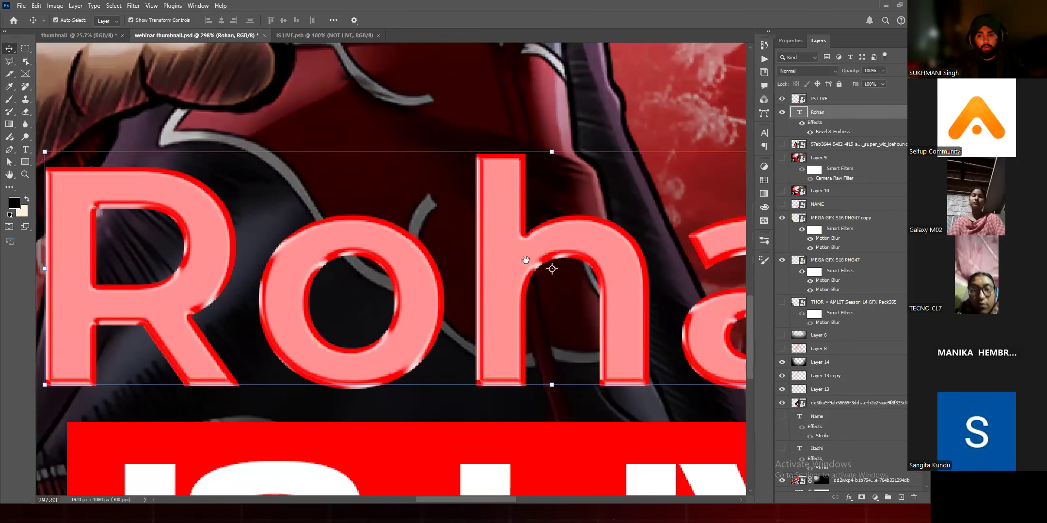
double_click(833, 132)
left_click(220, 105)
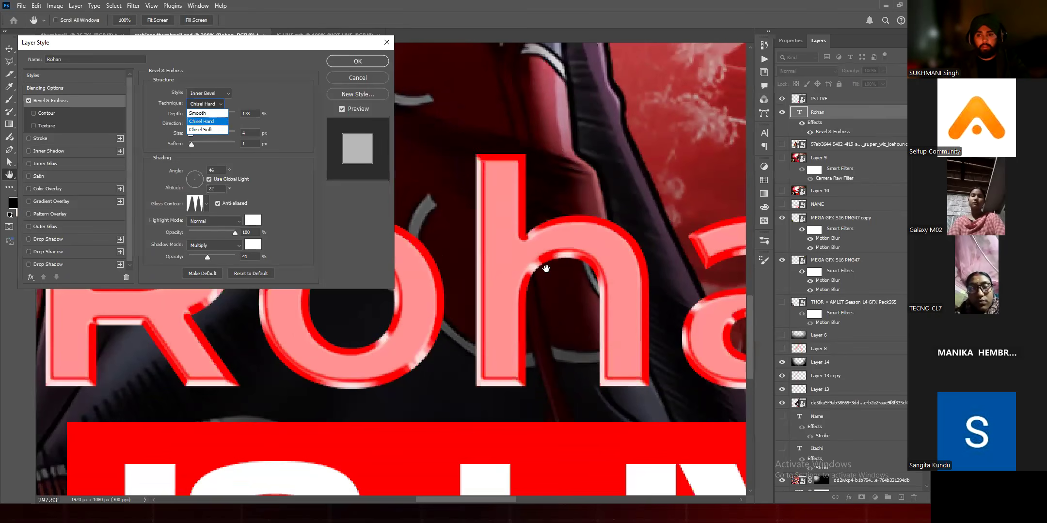
left_click(208, 130)
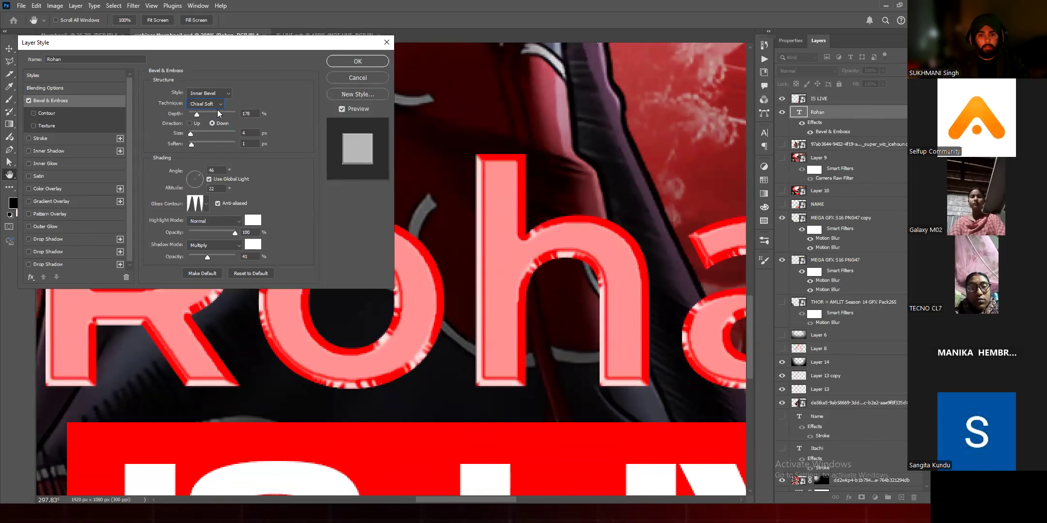
key("Up")
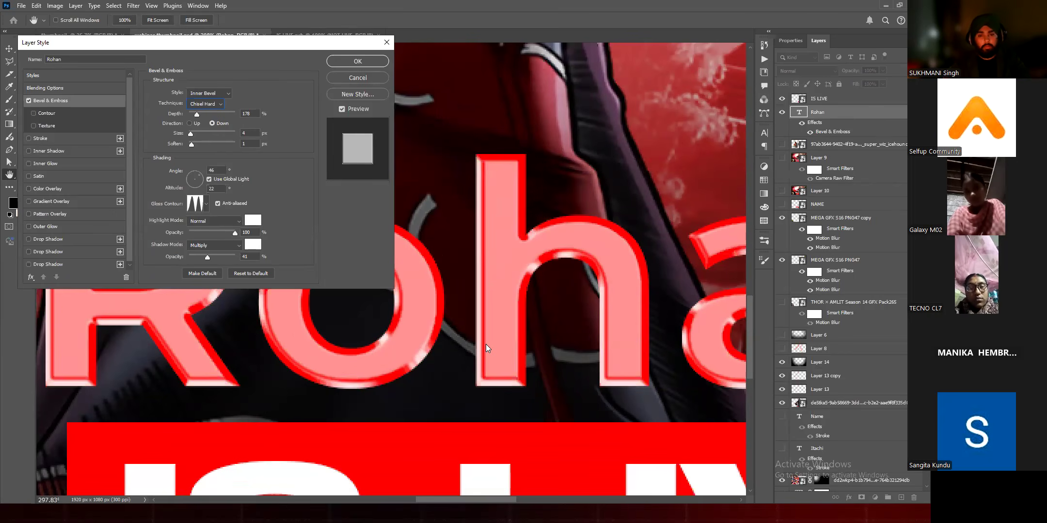
left_click(204, 104)
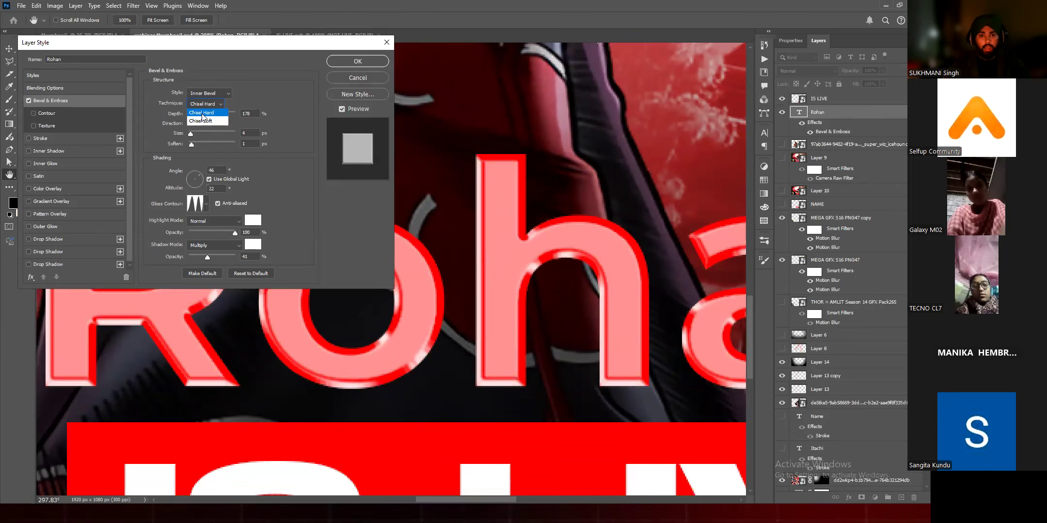
key("Up")
key("Return")
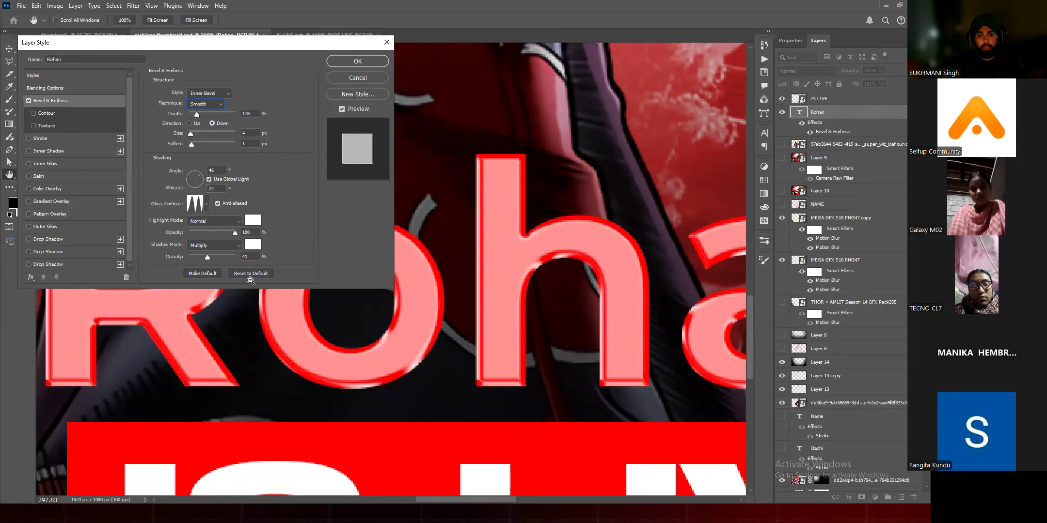
Step: Try different bevel depths on the first-name text and set the depth to 240%
left_click_drag(197, 114, 208, 114)
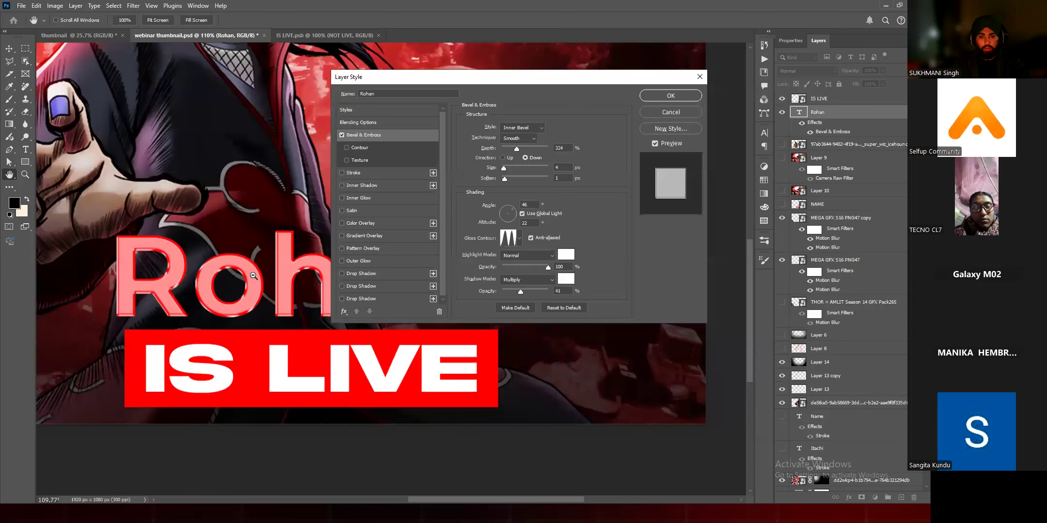
scroll(233, 274, "up", 3)
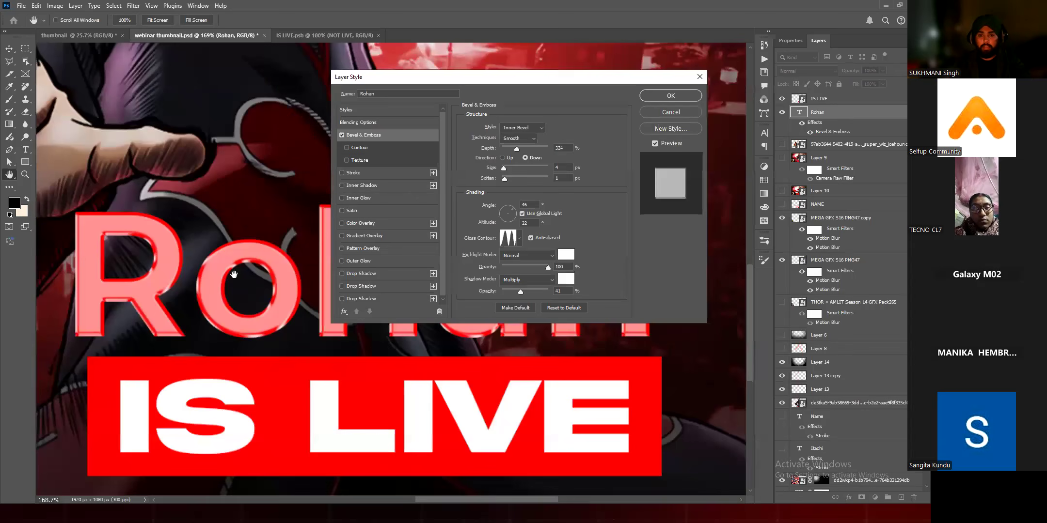
left_click_drag(516, 149, 542, 149)
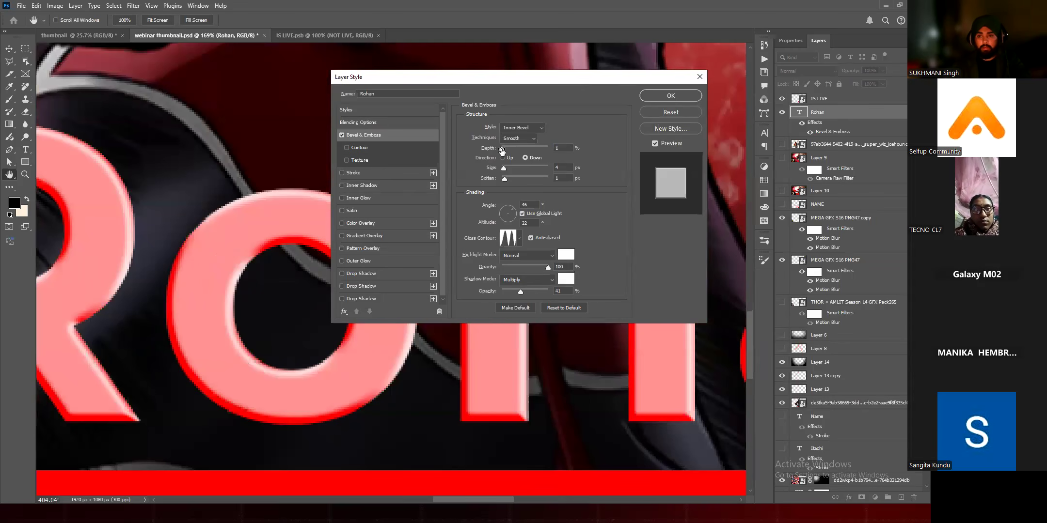
left_click_drag(506, 150, 546, 150)
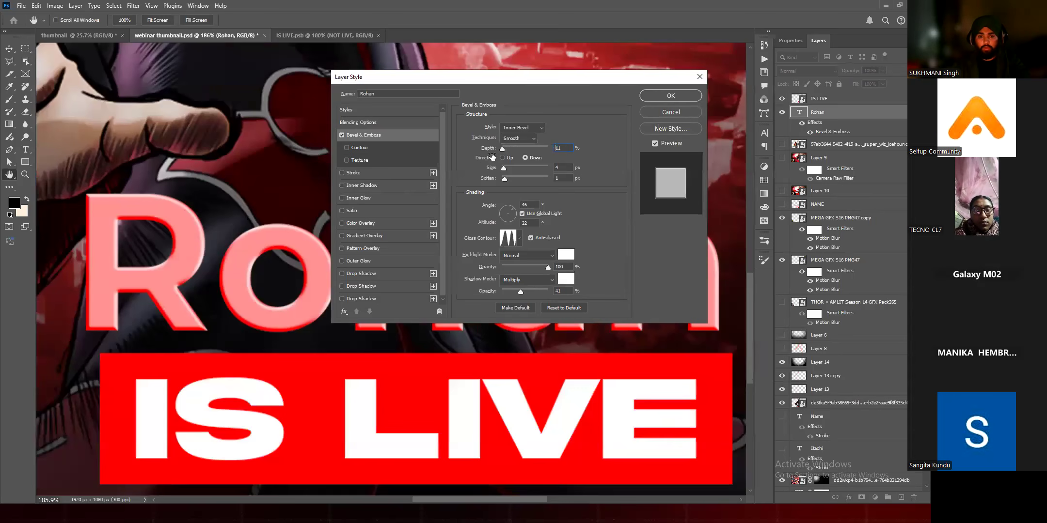
mouse_move(492, 157)
left_mouse_down()
mouse_move(547, 158)
mouse_move(494, 159)
mouse_move(517, 159)
mouse_move(509, 162)
left_mouse_up()
left_click_drag(574, 134, 558, 138)
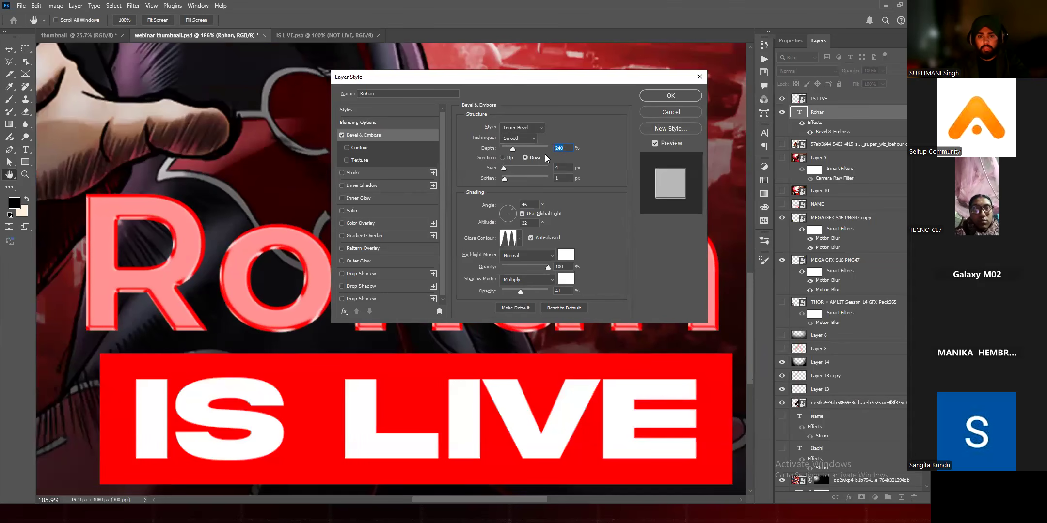
Step: Try a bevel size of 46 px, return the size to 4 px, and set Soften to 2 px
left_click_drag(533, 156, 530, 156)
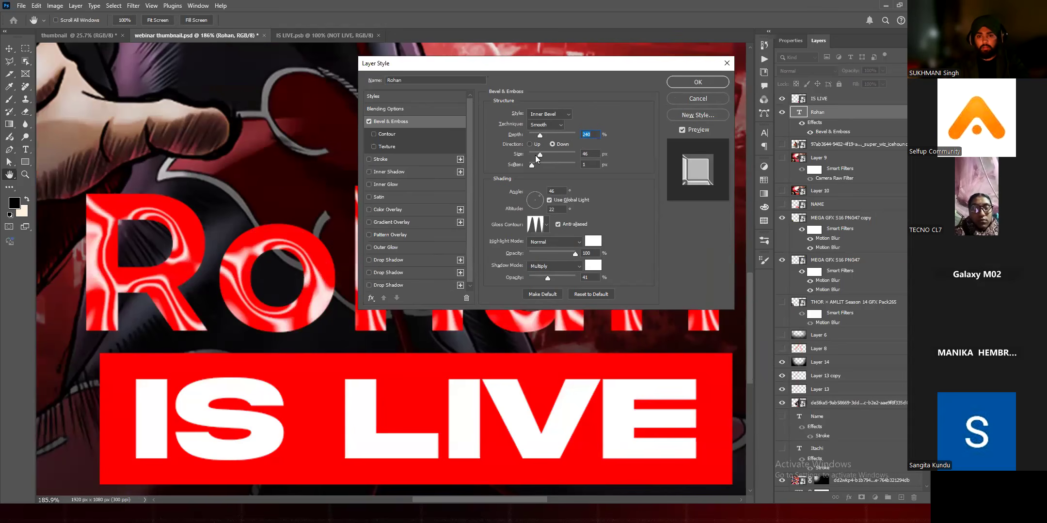
mouse_move(531, 156)
left_mouse_down()
mouse_move(524, 166)
mouse_move(537, 166)
left_mouse_up()
key("Tab")
key("Down")
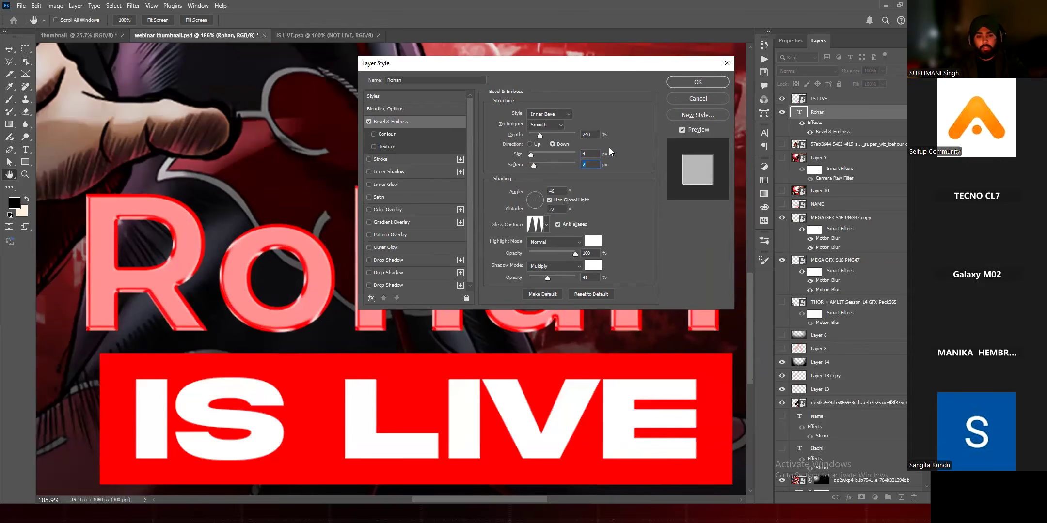
Step: Try several gloss contour presets for the text's bevel, including linear, and choose the two-peaked one
left_click_drag(580, 63, 609, 60)
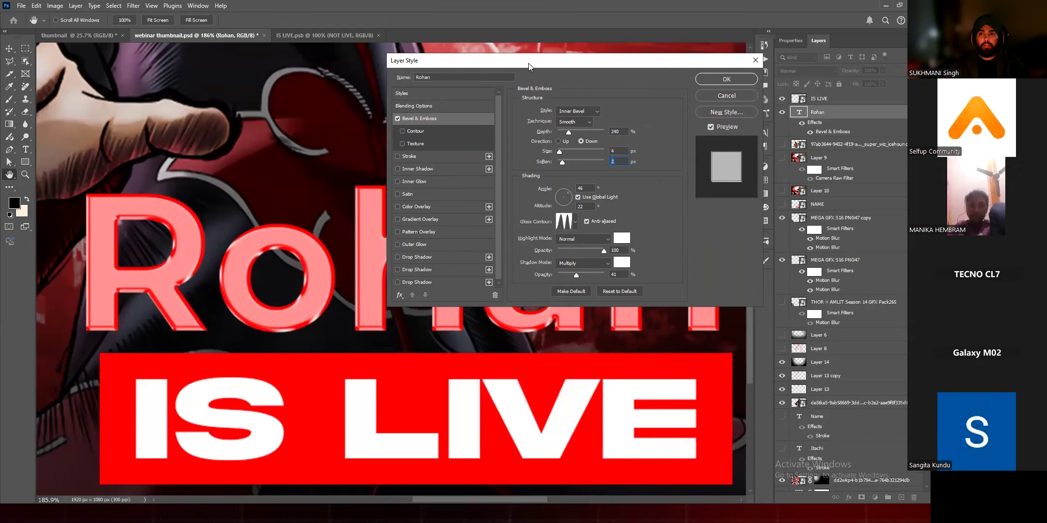
left_click_drag(530, 66, 581, 46)
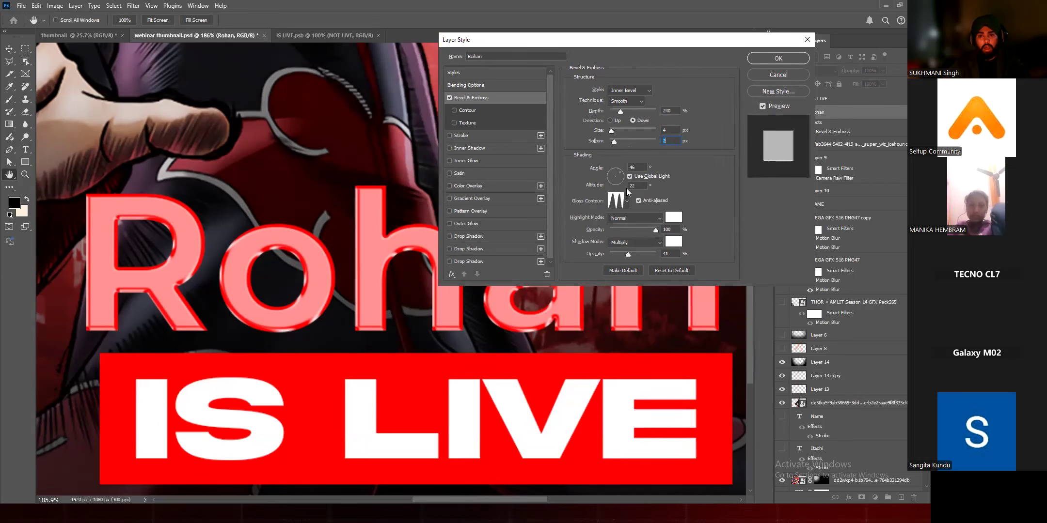
left_click(627, 200)
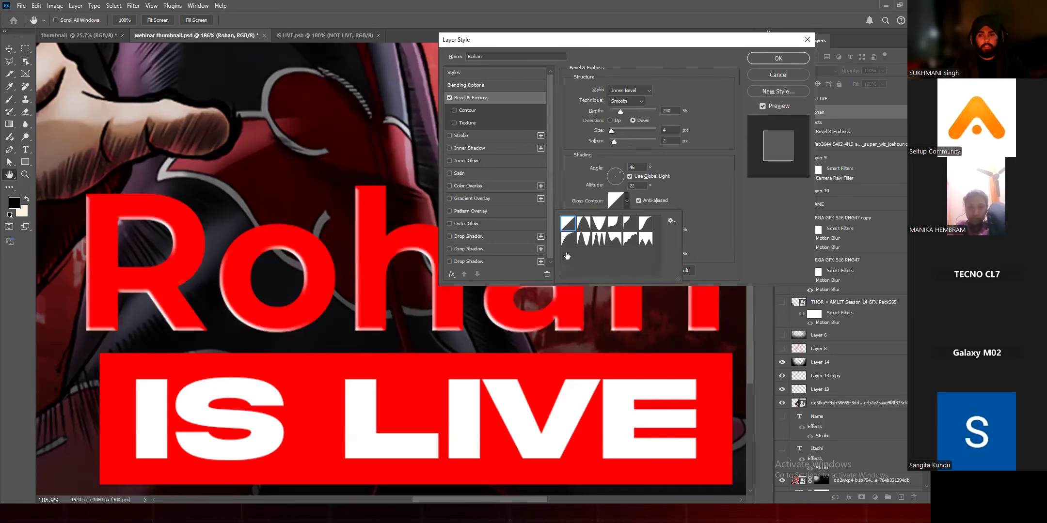
left_click(587, 197)
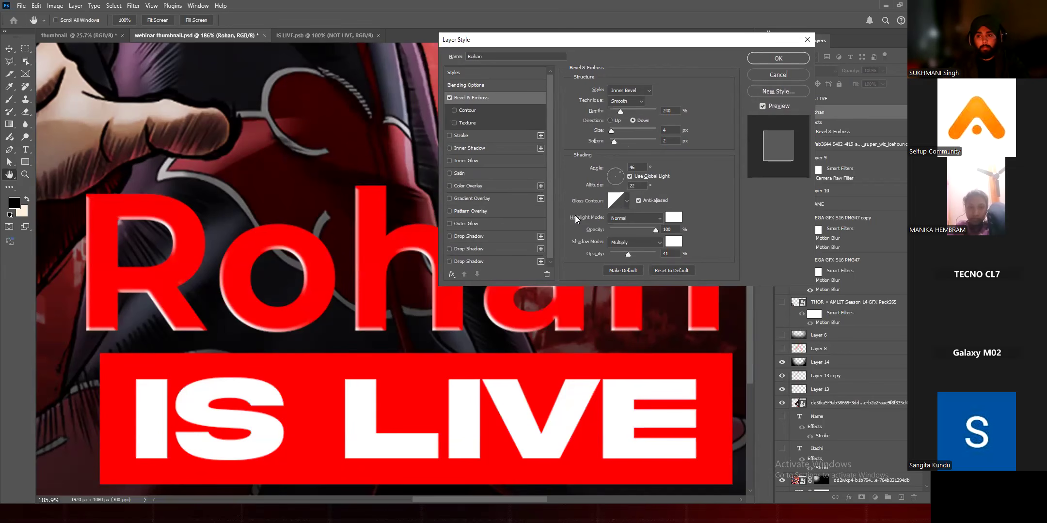
left_click(626, 200)
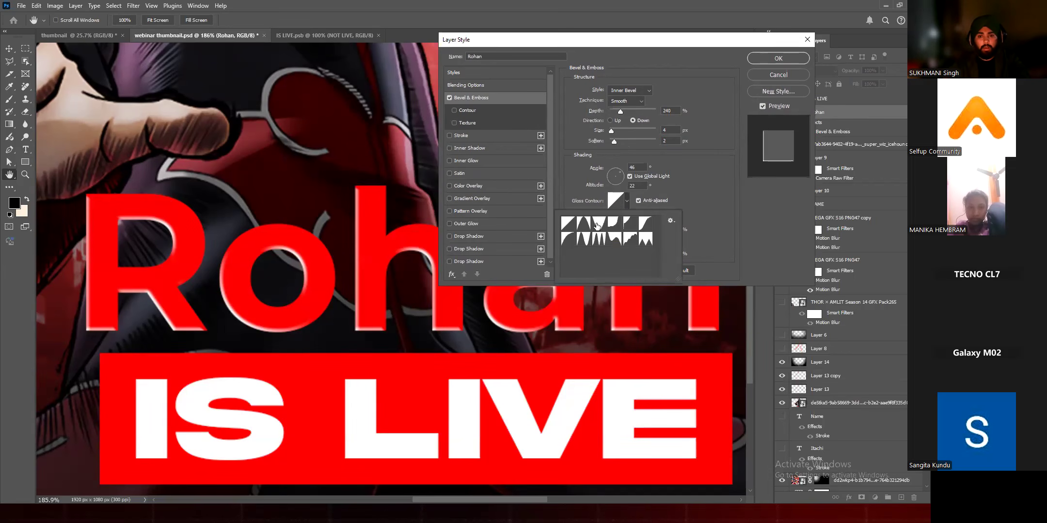
left_click(630, 223)
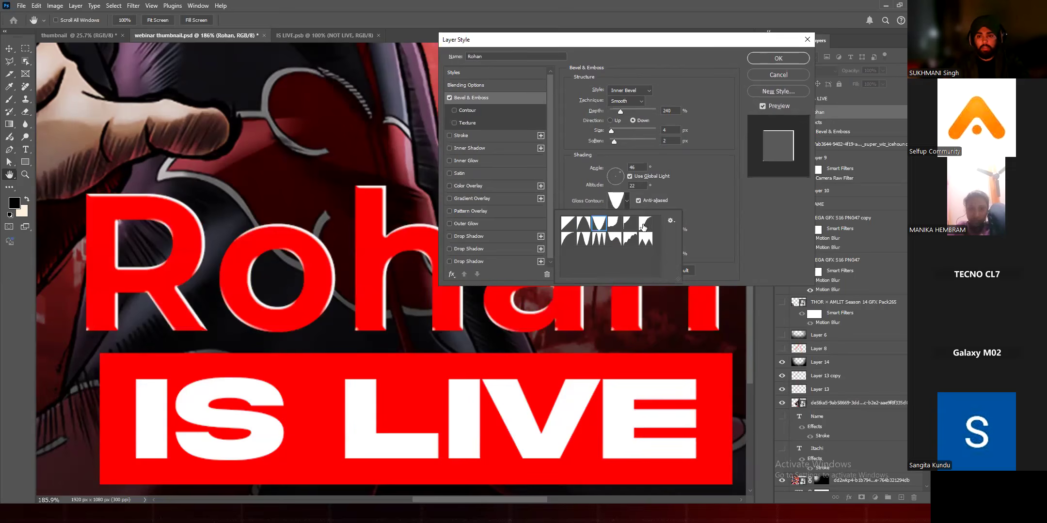
left_click(645, 224)
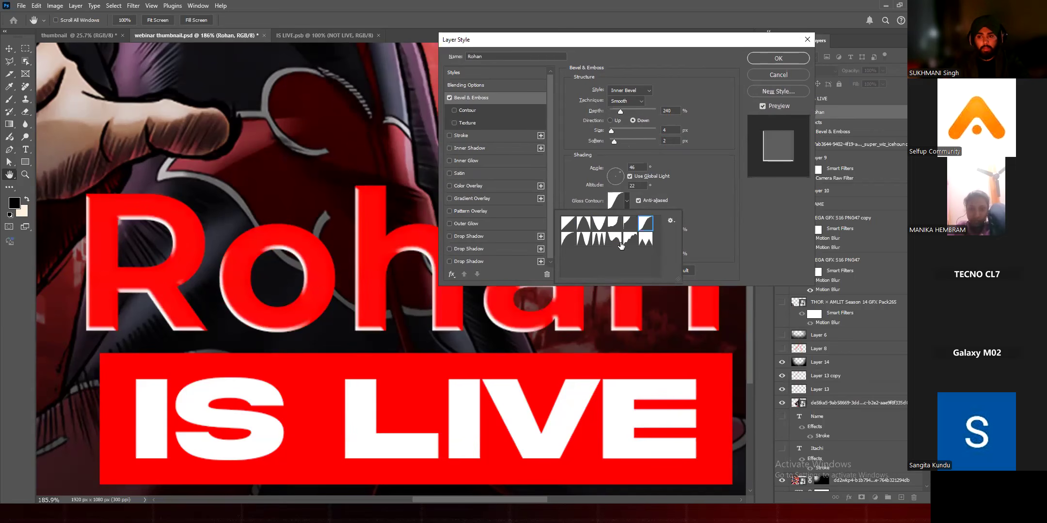
left_click(595, 240)
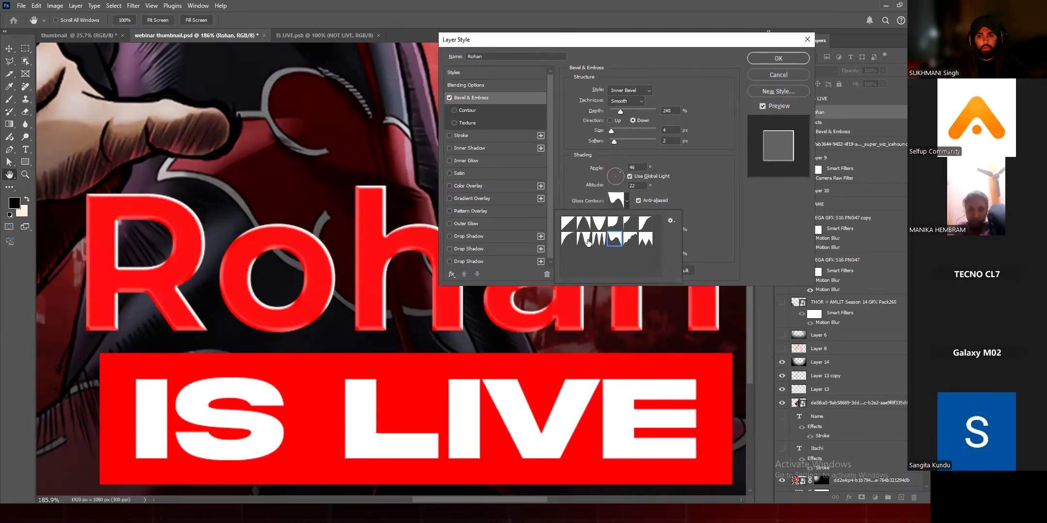
left_click(566, 242)
left_click(585, 240)
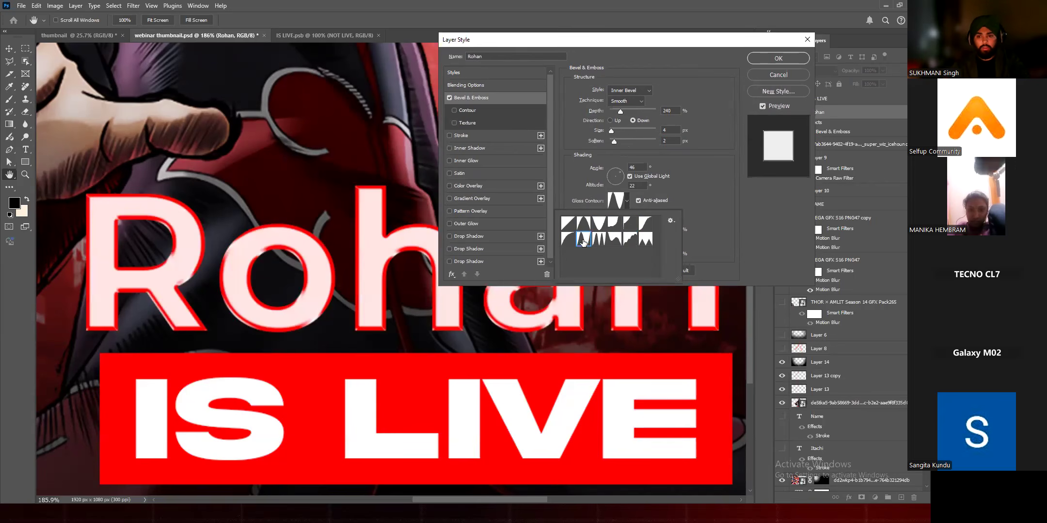
left_click_drag(606, 39, 632, 38)
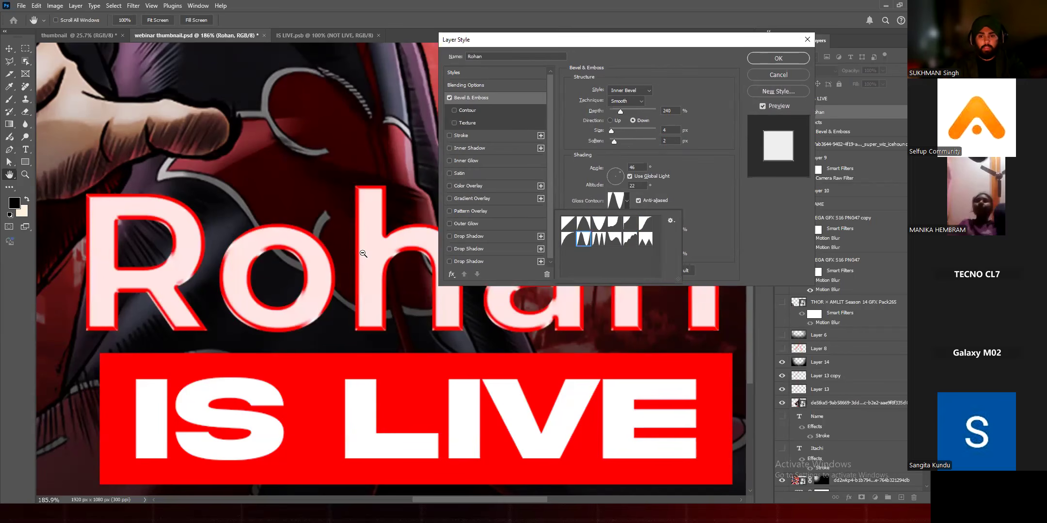
scroll(361, 317, "down", 3)
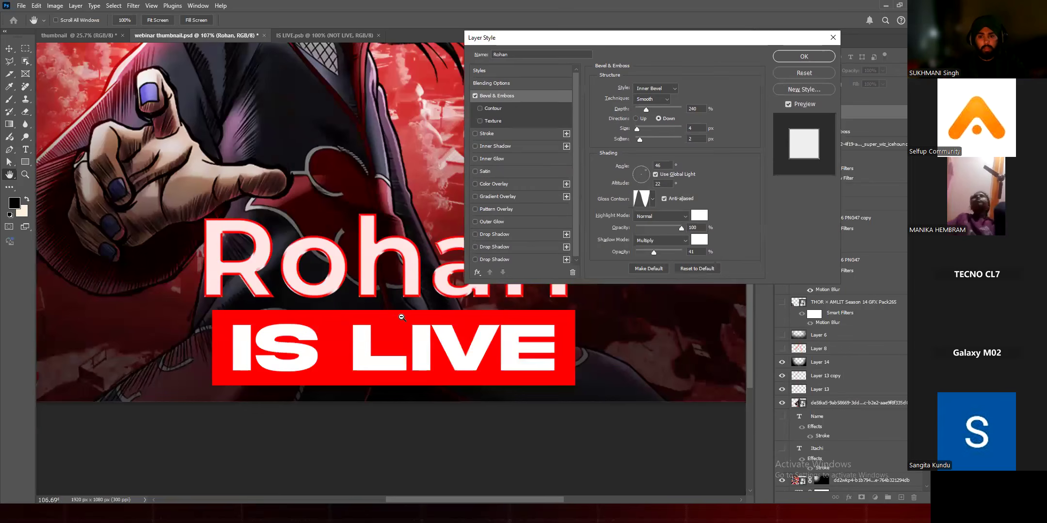
left_click_drag(455, 283, 387, 323)
scroll(371, 322, "down", 3)
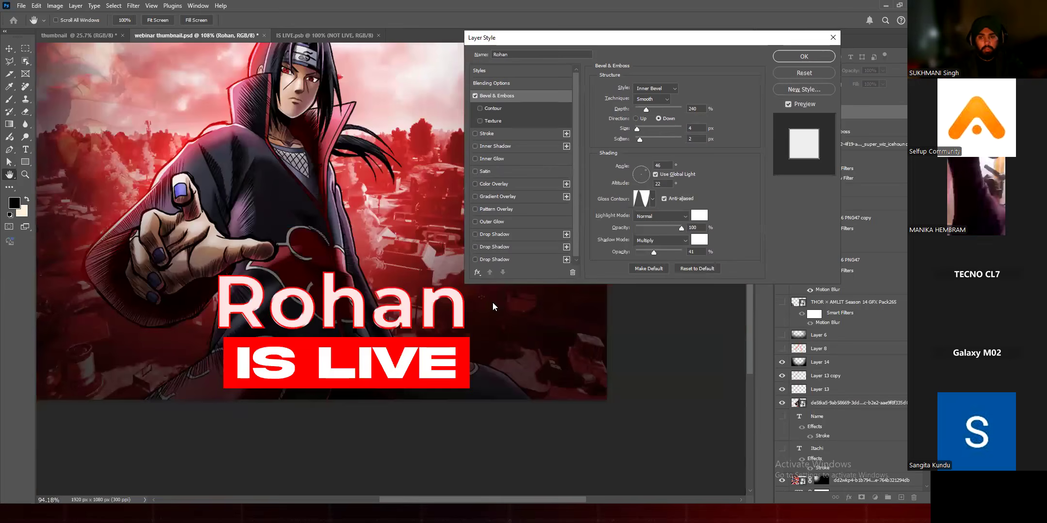
Step: Raise the bevel depth of the first-name text to 386% and apply the layer style
scroll(496, 305, "up", 5)
scroll(554, 224, "up", 2)
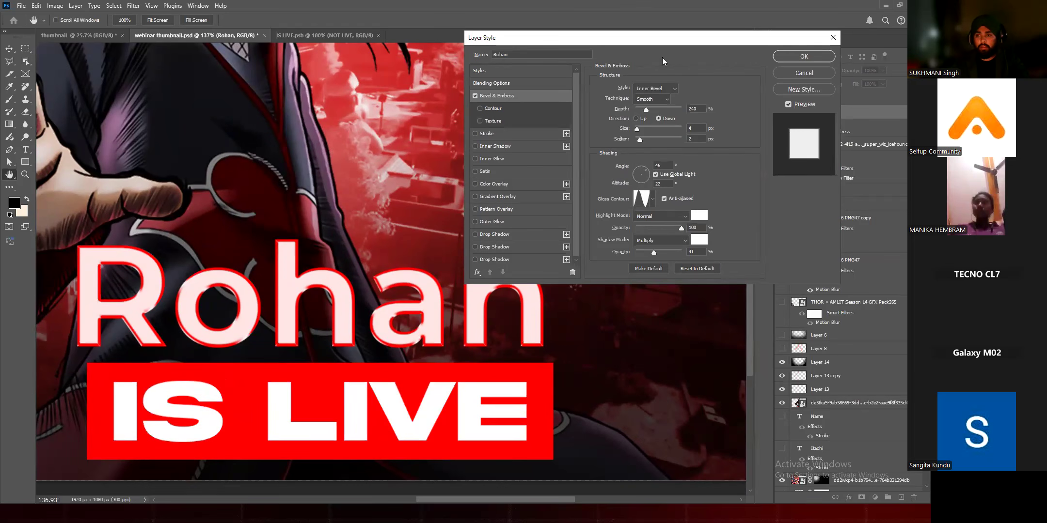
left_click_drag(664, 38, 614, 55)
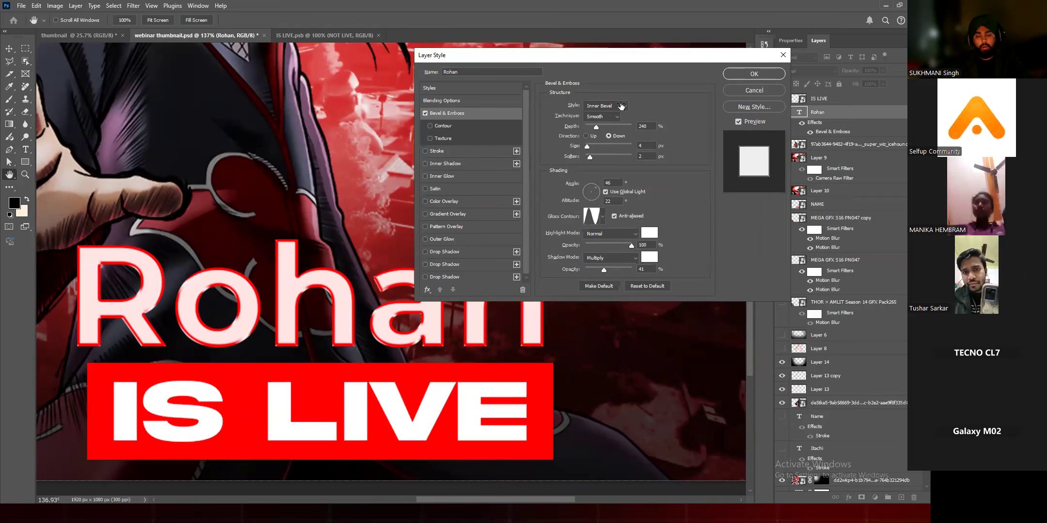
left_click_drag(596, 127, 605, 127)
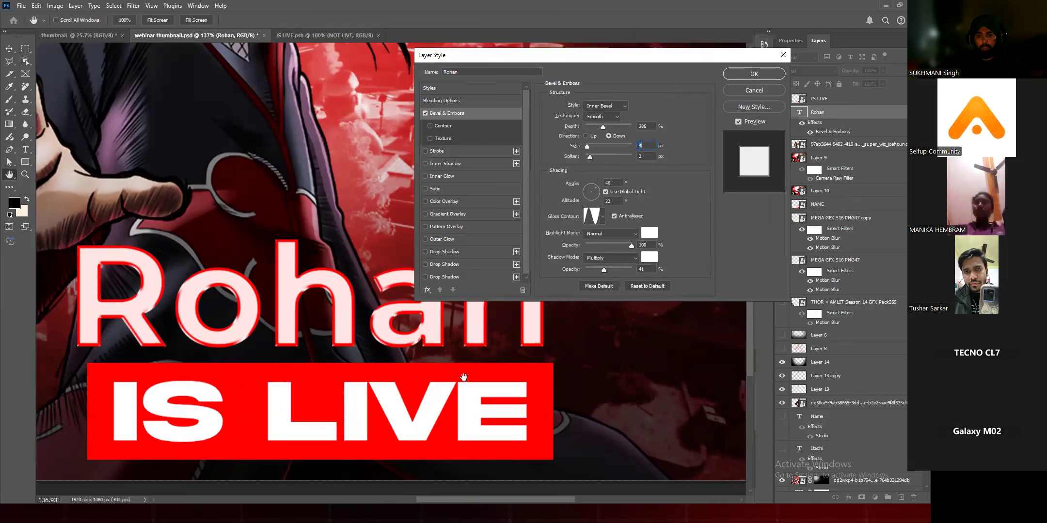
key("Return")
key("ctrl+0")
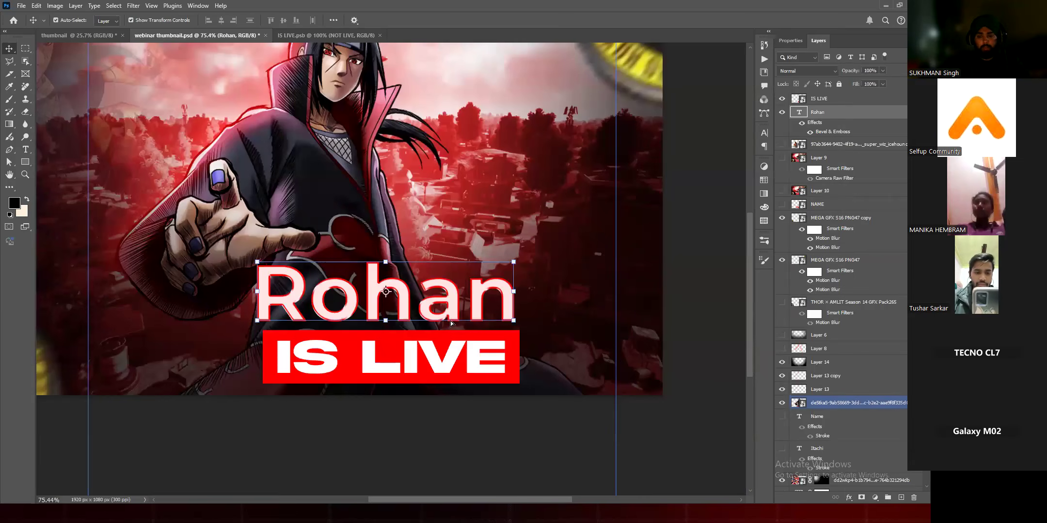
Step: Move the first-name text slightly right so it sits evenly above the IS LIVE banner
left_click(470, 416)
scroll(470, 384, "down", 4)
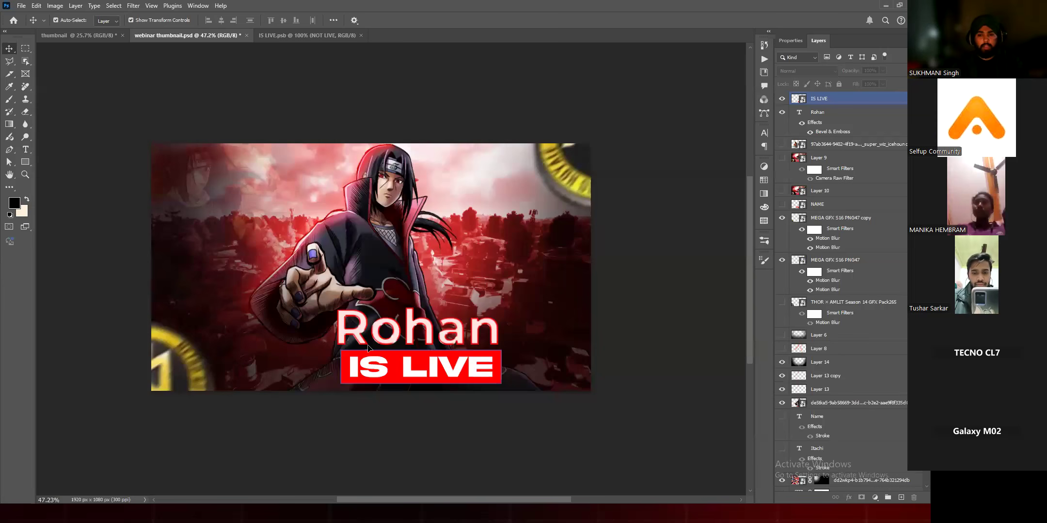
left_click_drag(367, 348, 394, 347)
left_click_drag(377, 330, 384, 330)
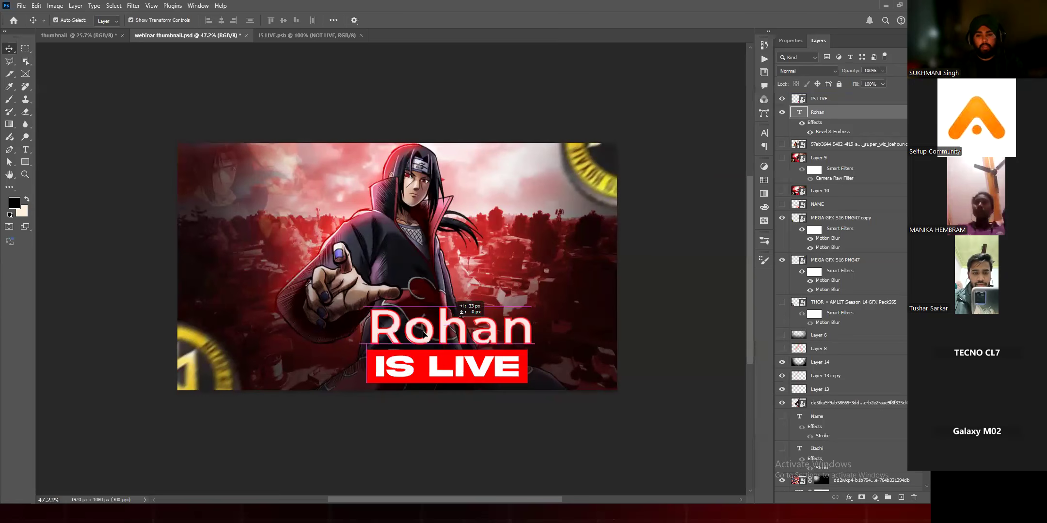
scroll(475, 310, "up", 2)
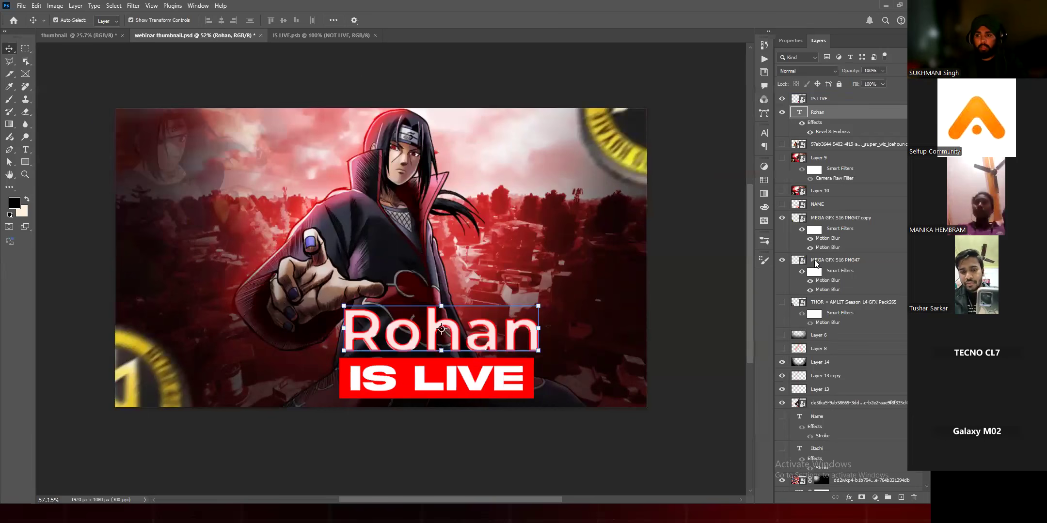
scroll(475, 309, "up", 2)
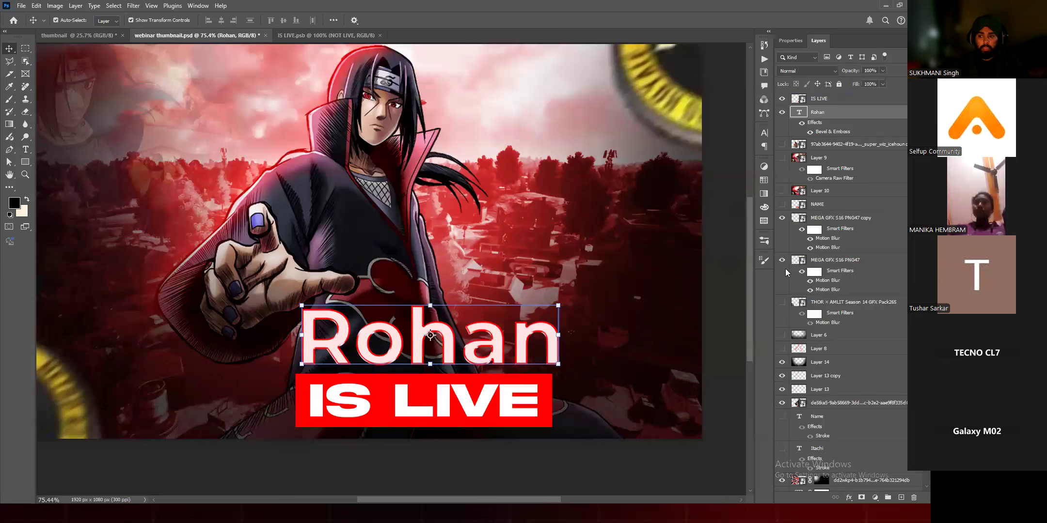
Step: Set the first-name text in all caps and change it to the wide heavy typeface used in the IS LIVE banner
left_click(790, 41)
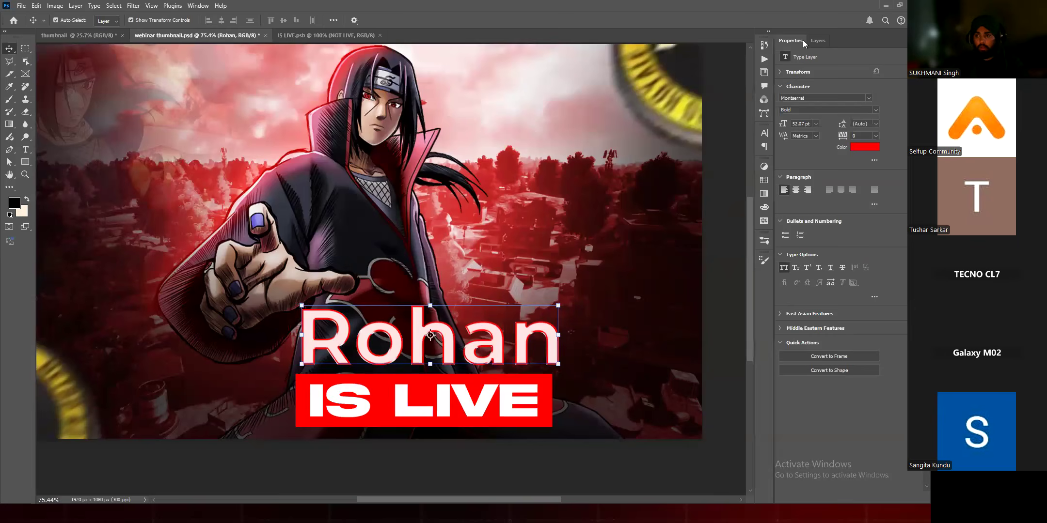
key("ctrl+shift+k")
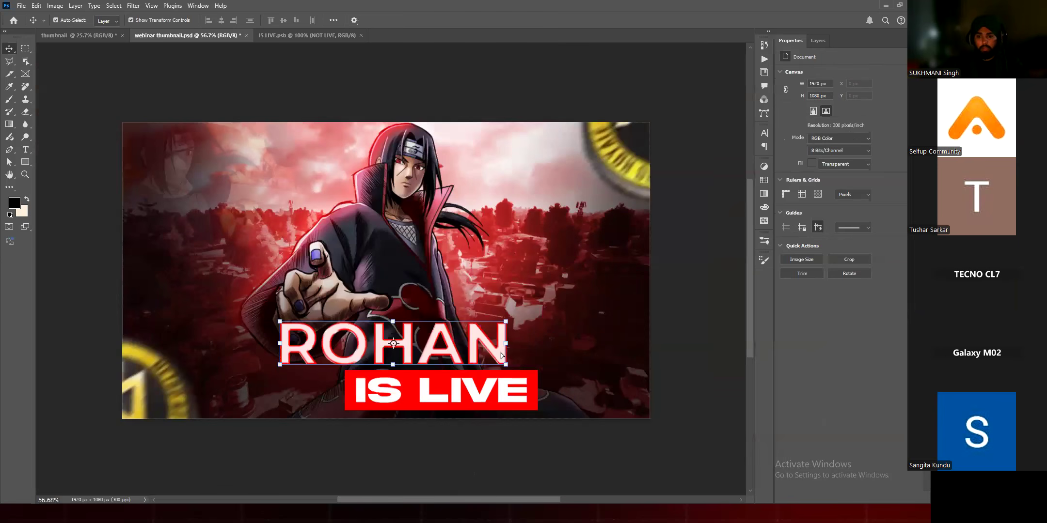
left_click(474, 359)
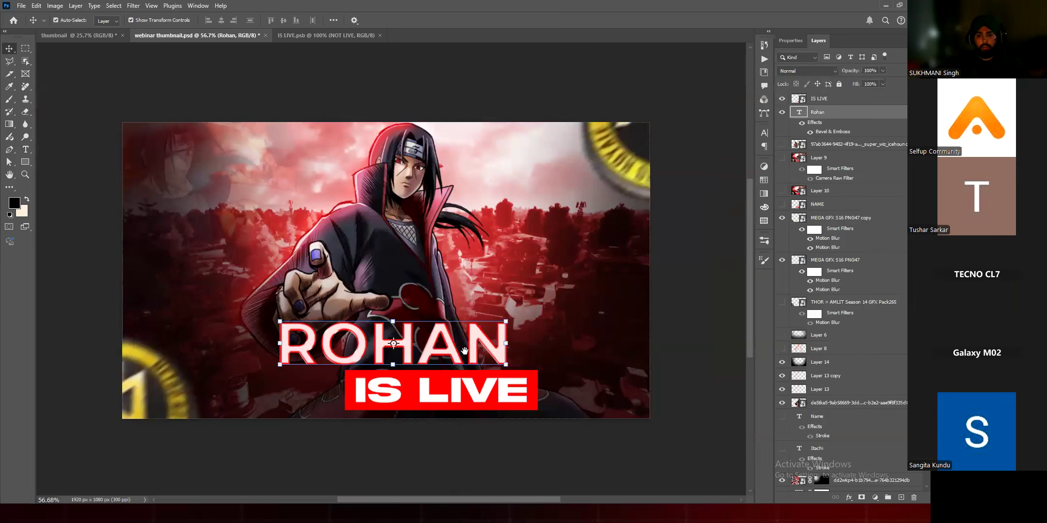
left_click_drag(476, 365, 449, 369)
Step: Align the horizontal centers of the first-name text and the IS LIVE banner, and move both slightly down
left_click_drag(420, 410, 381, 409)
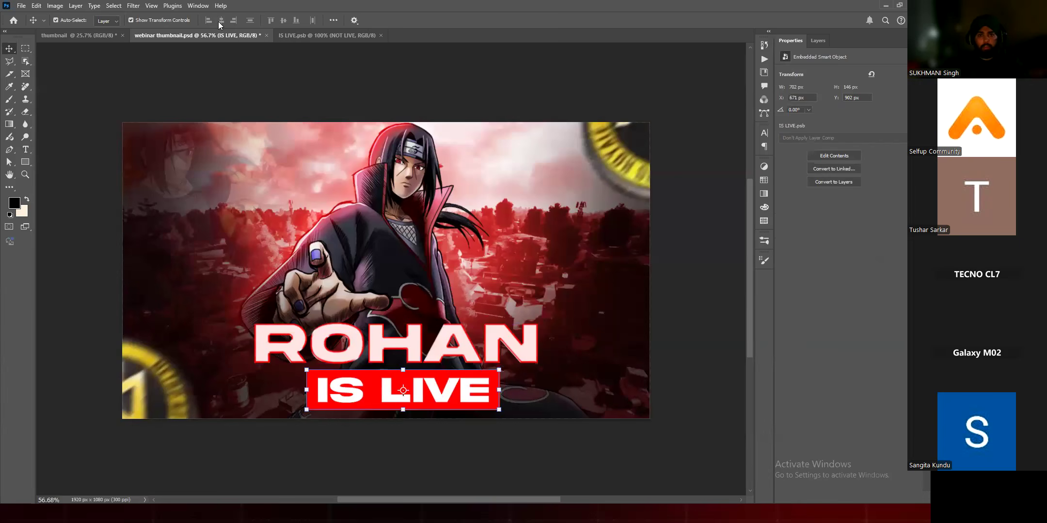
left_click(404, 429)
scroll(403, 430, "down", 2)
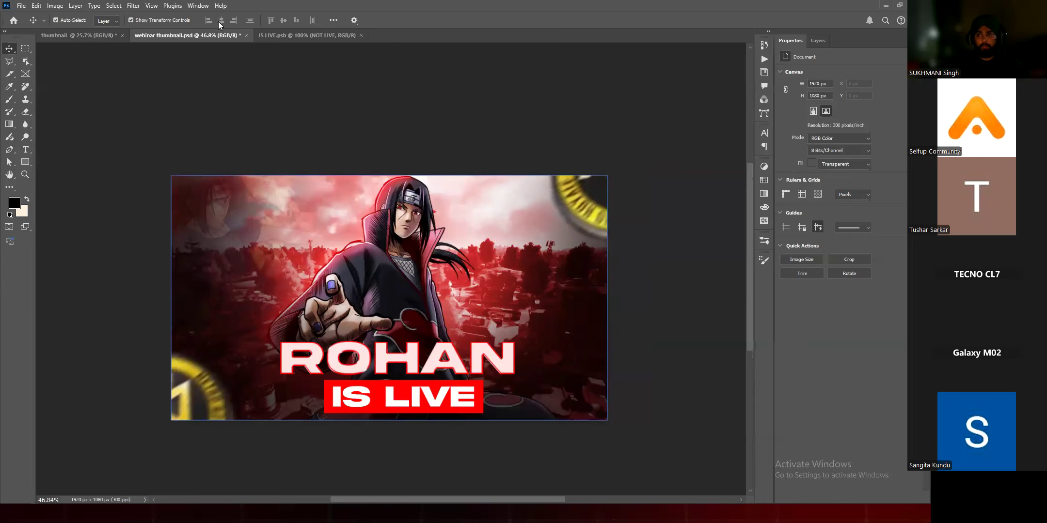
left_click(397, 358)
left_click(403, 398, "shift")
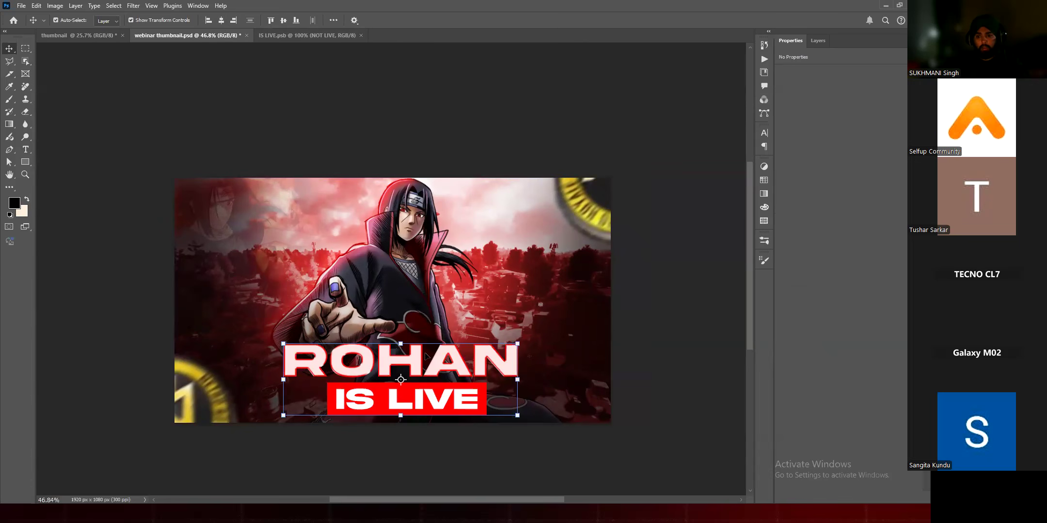
left_click(221, 20)
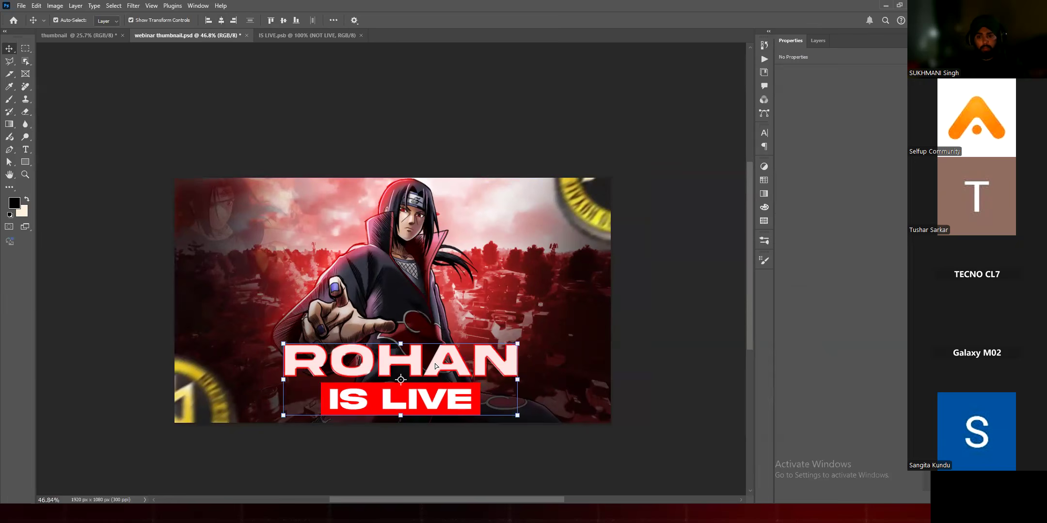
left_click_drag(480, 307, 510, 318)
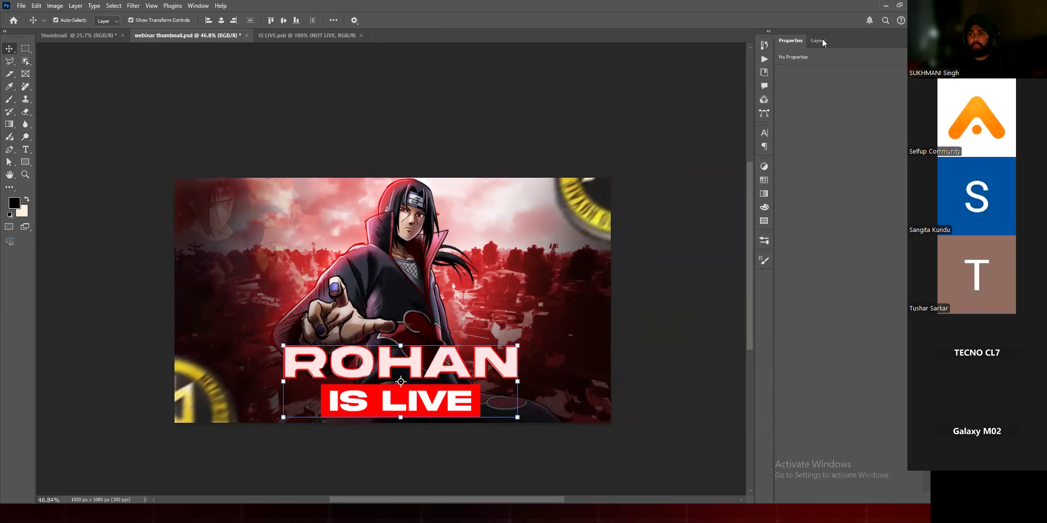
left_click(679, 291)
Step: Review the thumbnail composition and the stack of layers behind it
scroll(381, 395, "up", 2)
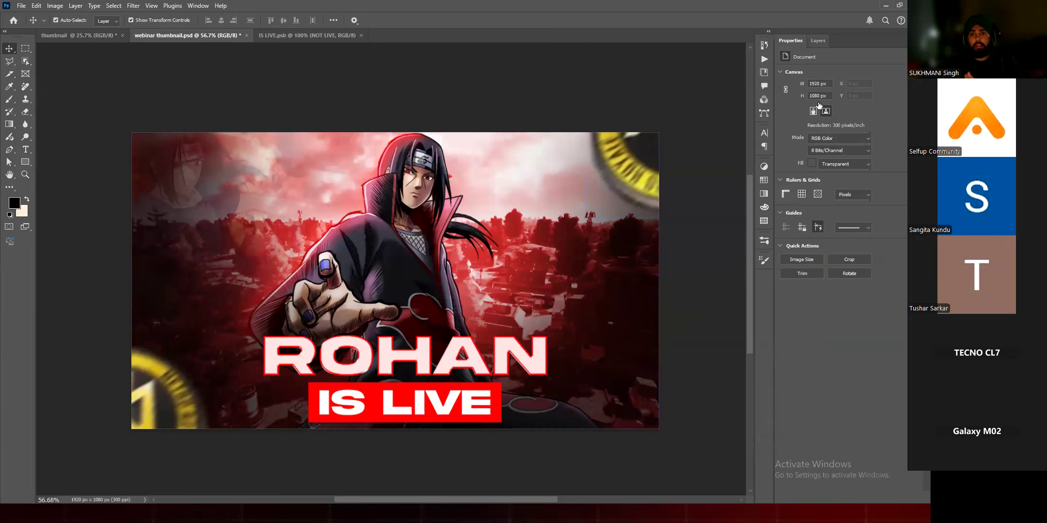
key("F7")
left_click(817, 102)
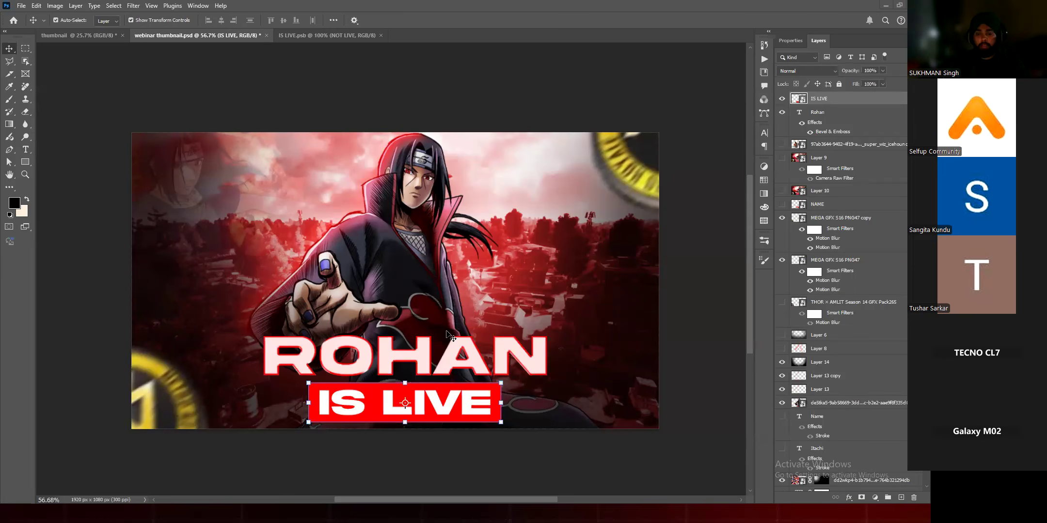
scroll(448, 335, "down", 1)
scroll(446, 332, "down", 3)
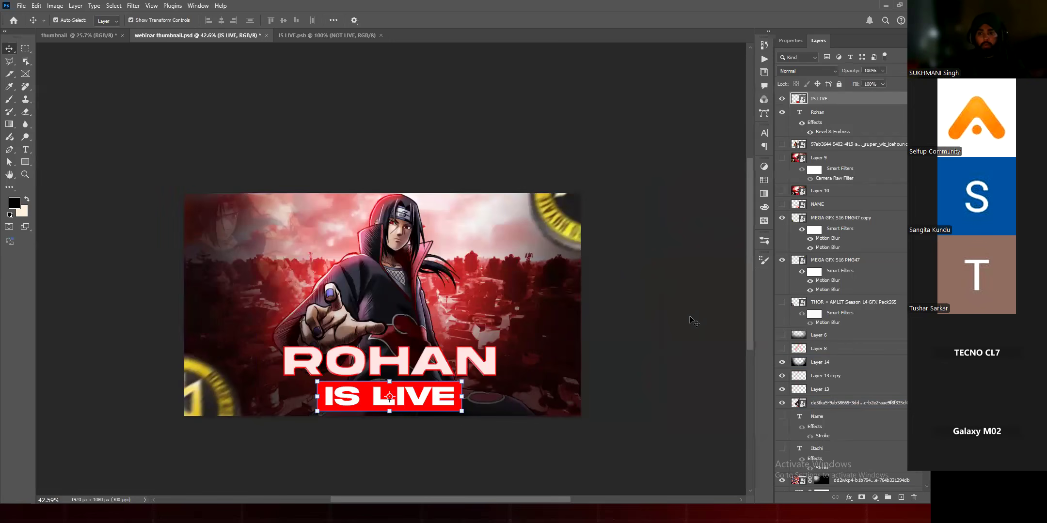
scroll(689, 320, "up", 1)
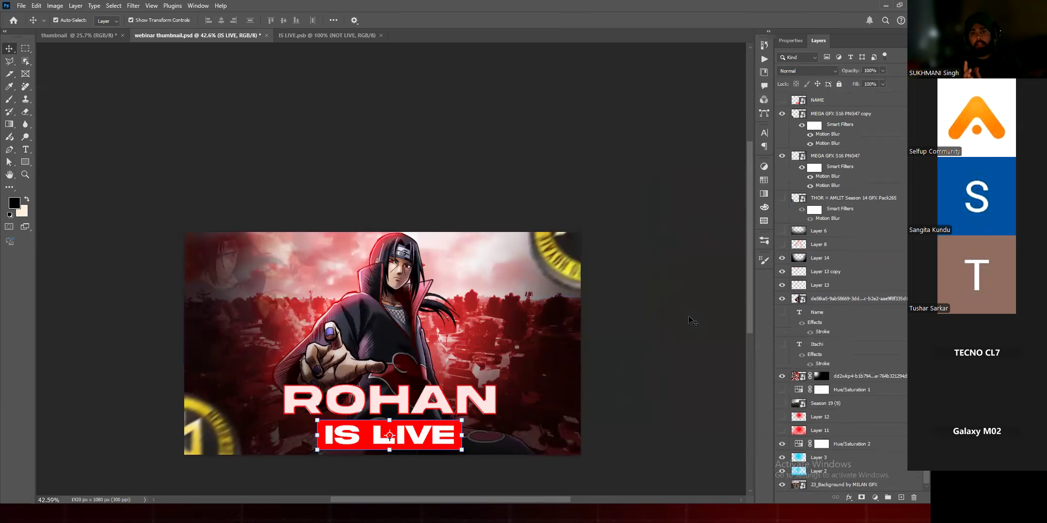
scroll(689, 320, "down", 1)
left_click(664, 308)
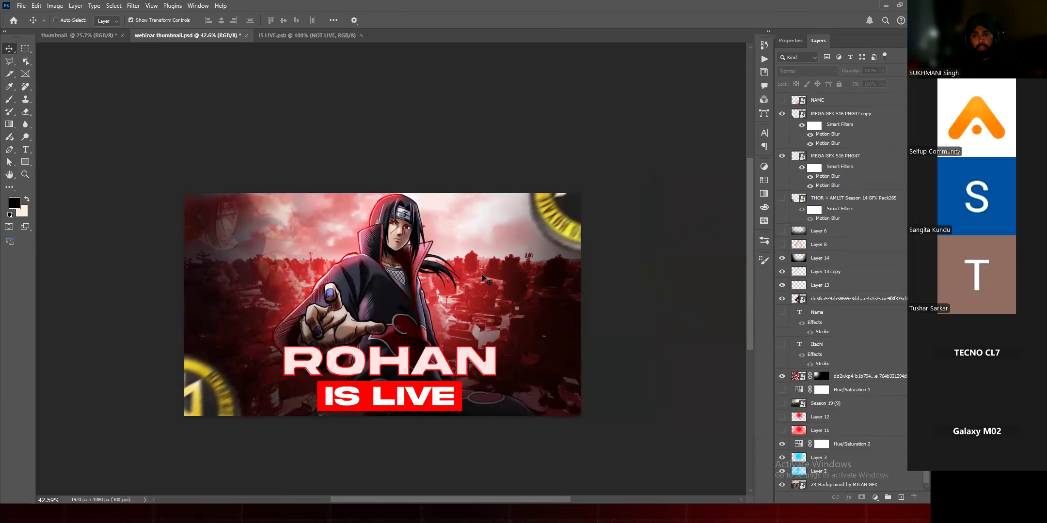
Step: Review the Export As settings for a 1920 x 1080 px JPG and cancel the export
key("ctrl+alt+shift+w")
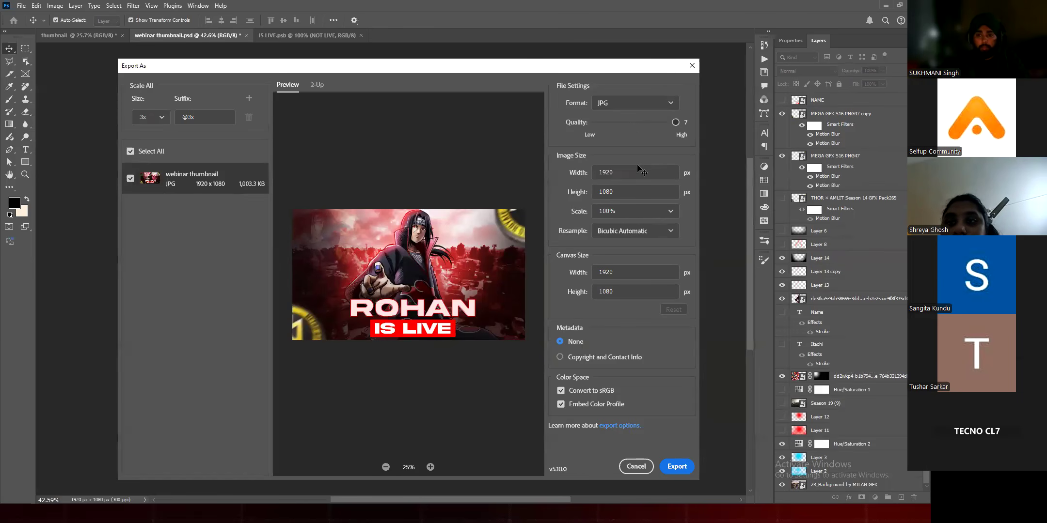
key("Escape")
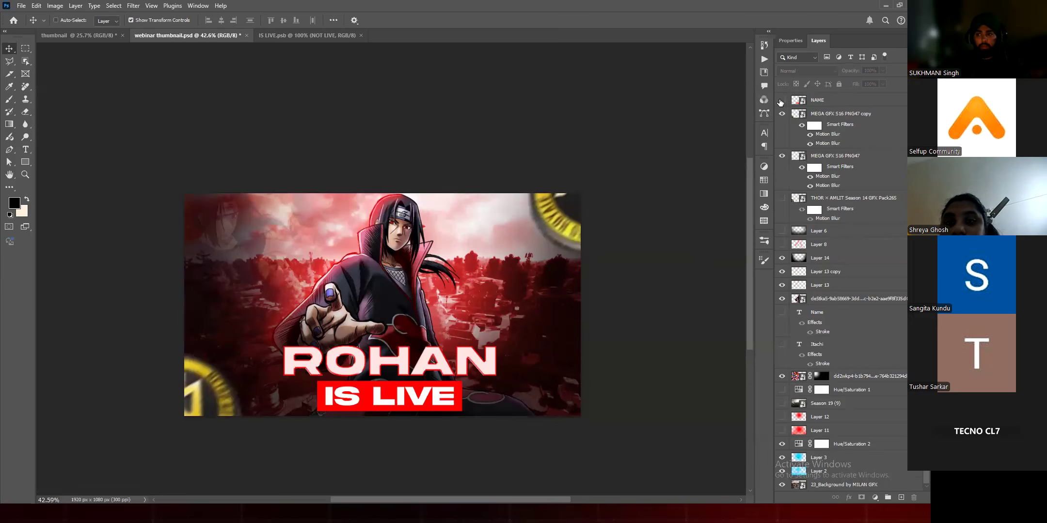
Step: Stamp all visible layers into a new merged layer at the top of the stack
key("ctrl+alt+shift+e")
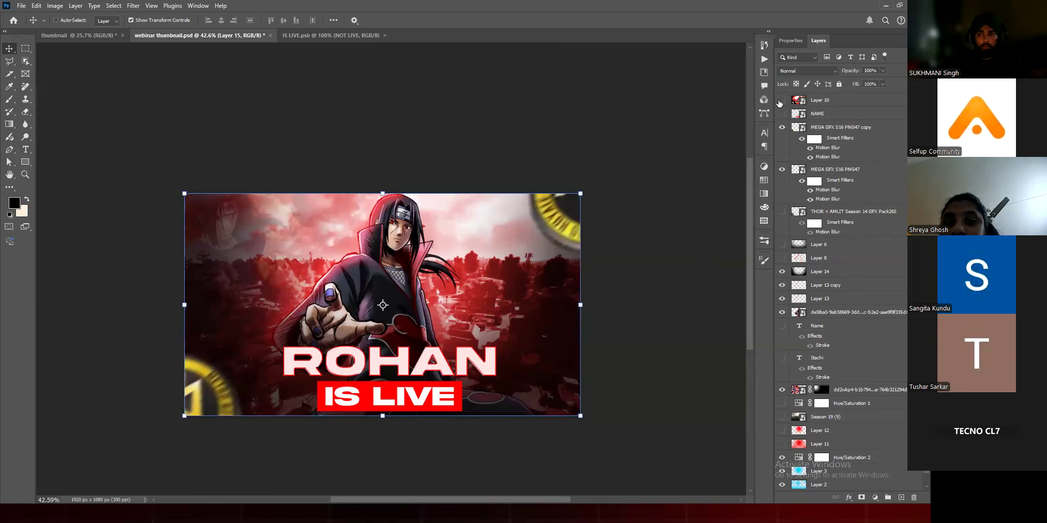
scroll(824, 146, "up", 3)
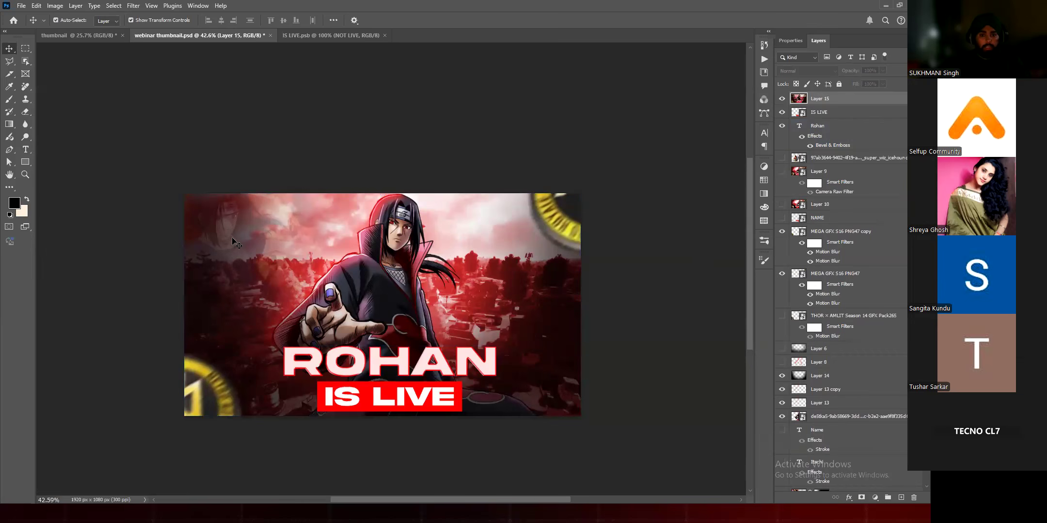
Step: Try moving the merged layer aside over the artwork and shifting Layer 14 downwards
left_click(212, 252)
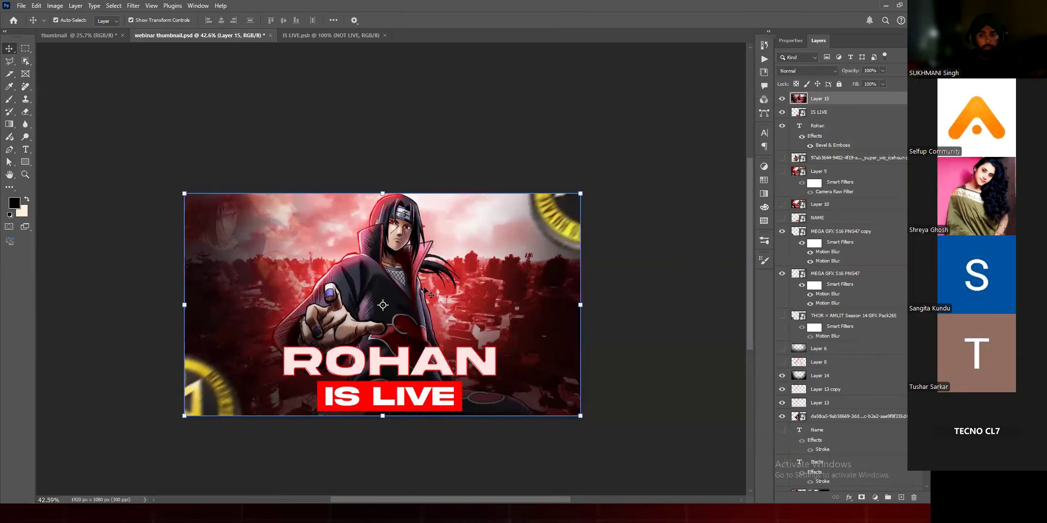
left_click_drag(425, 290, 604, 290)
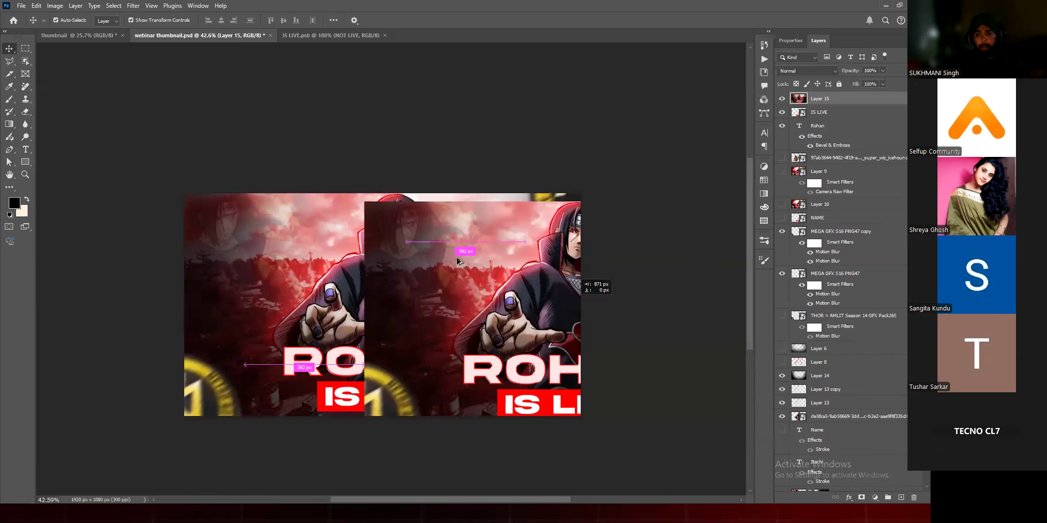
left_click_drag(332, 276, 339, 313)
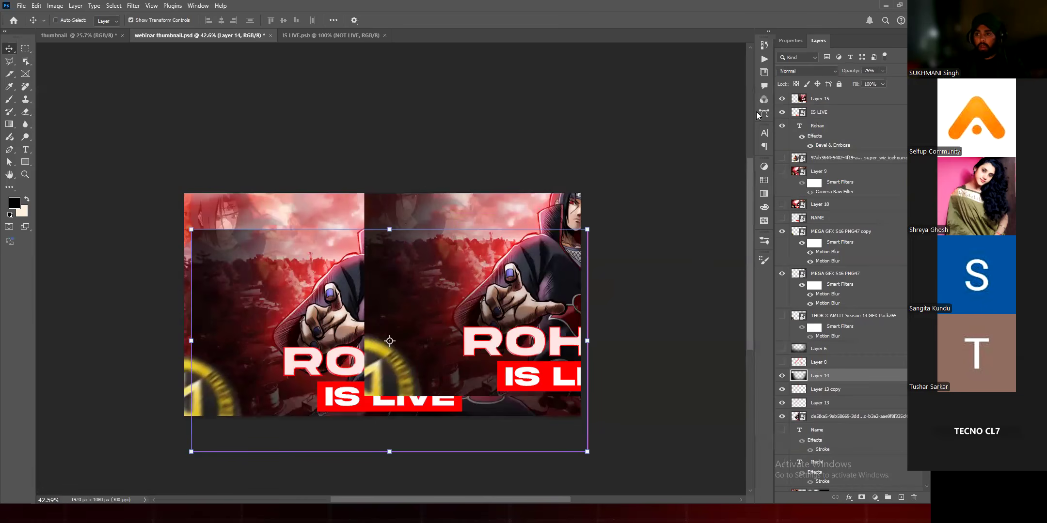
Step: Convert the merged Layer 15 to a smart object
left_click(830, 99)
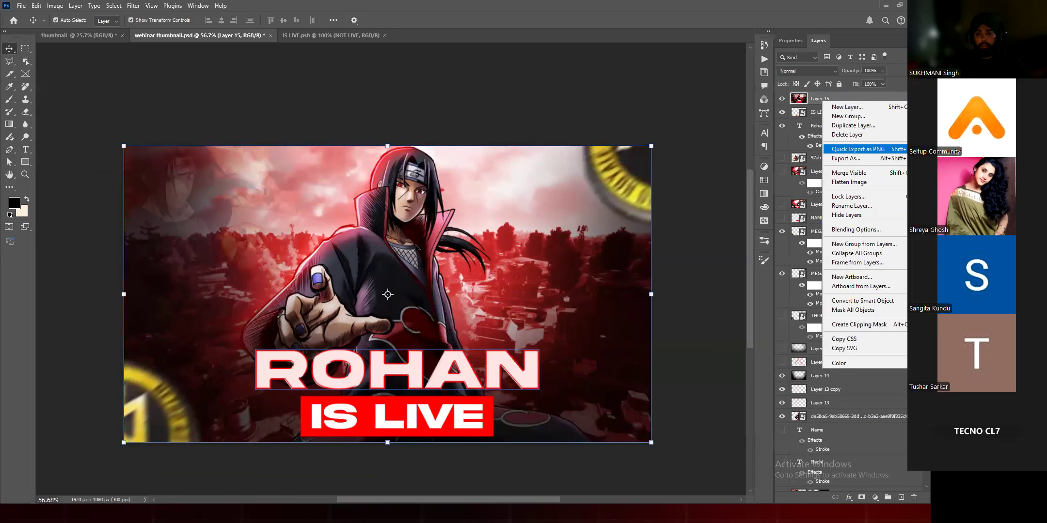
left_click(863, 301)
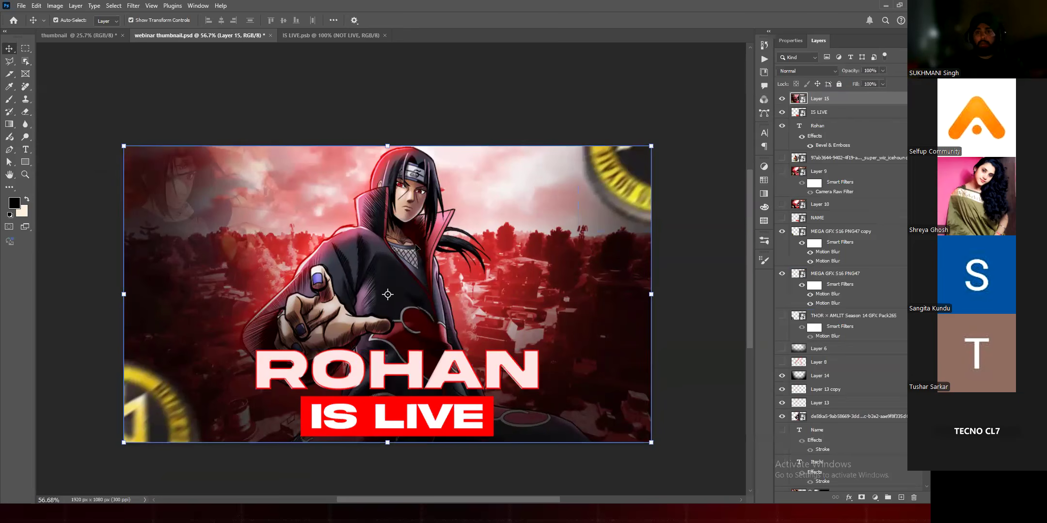
Step: Open the Camera Raw Filter on Layer 15 and look over its Light, Color, Effects, Curve and Color Mixer adjustments
scroll(416, 247, "down", 5)
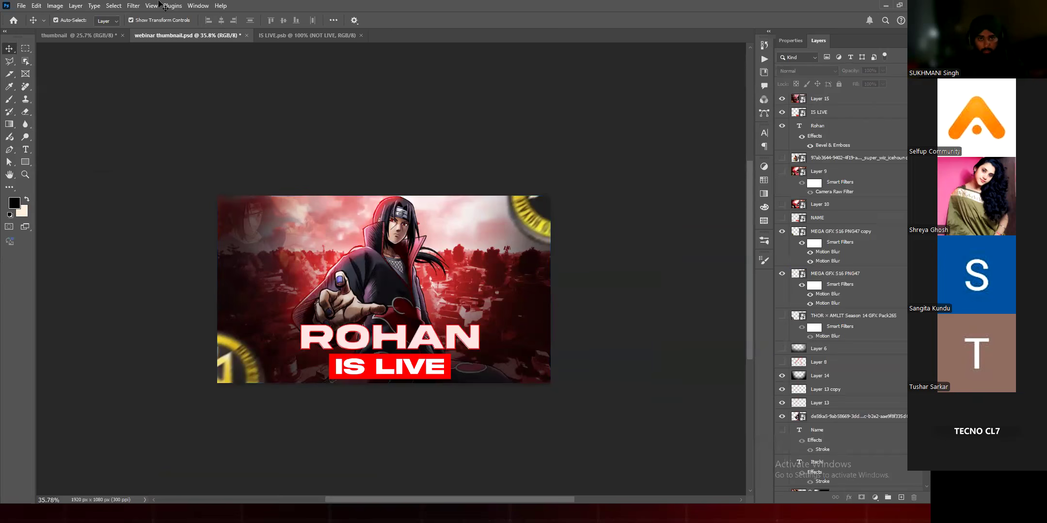
left_click(129, 7)
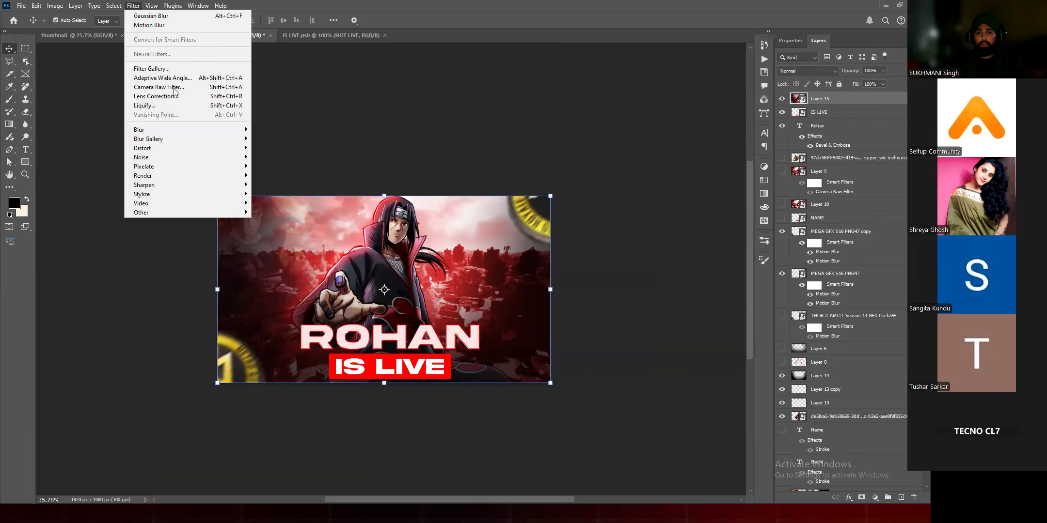
left_click(357, 95)
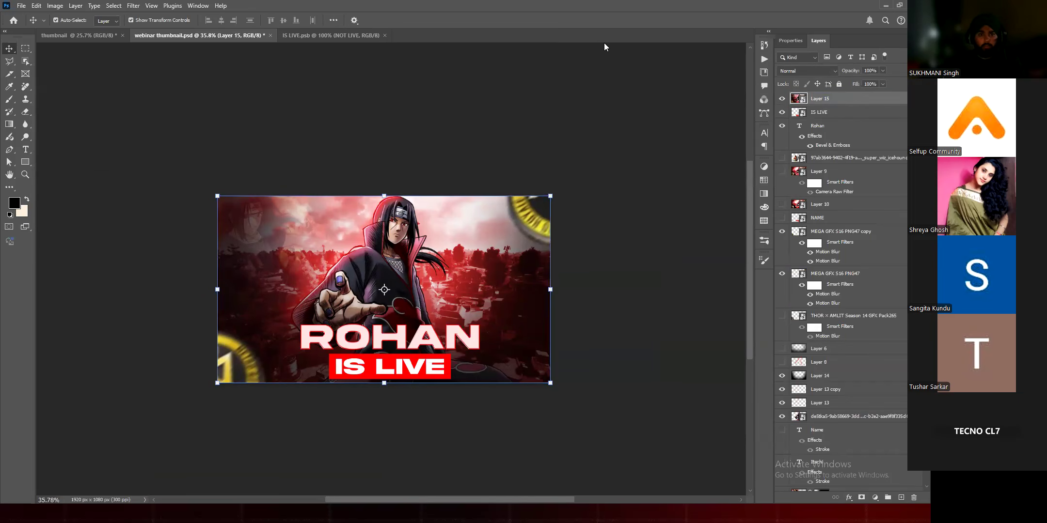
left_click(131, 6)
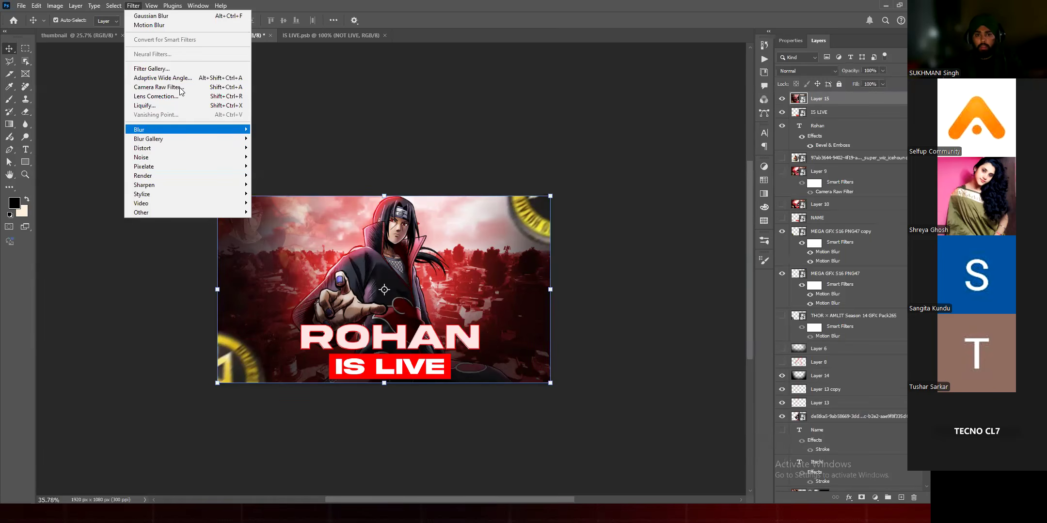
left_click(221, 88)
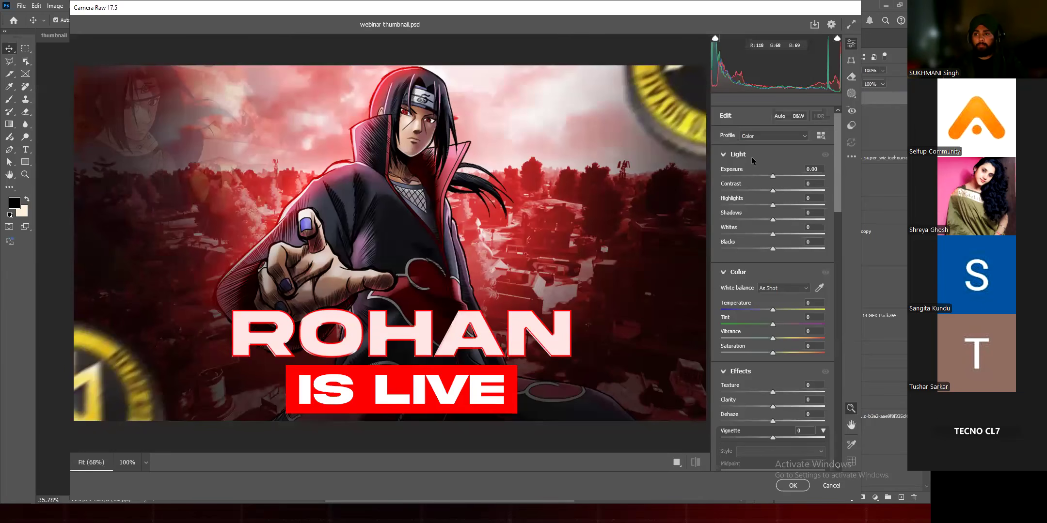
scroll(835, 203, "down", 4)
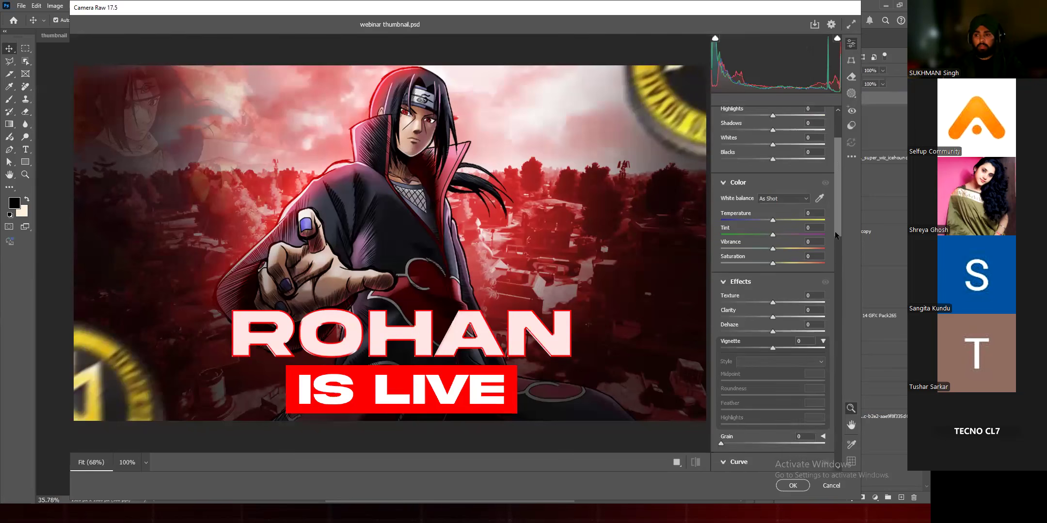
scroll(838, 244, "down", 10)
scroll(841, 135, "up", 10)
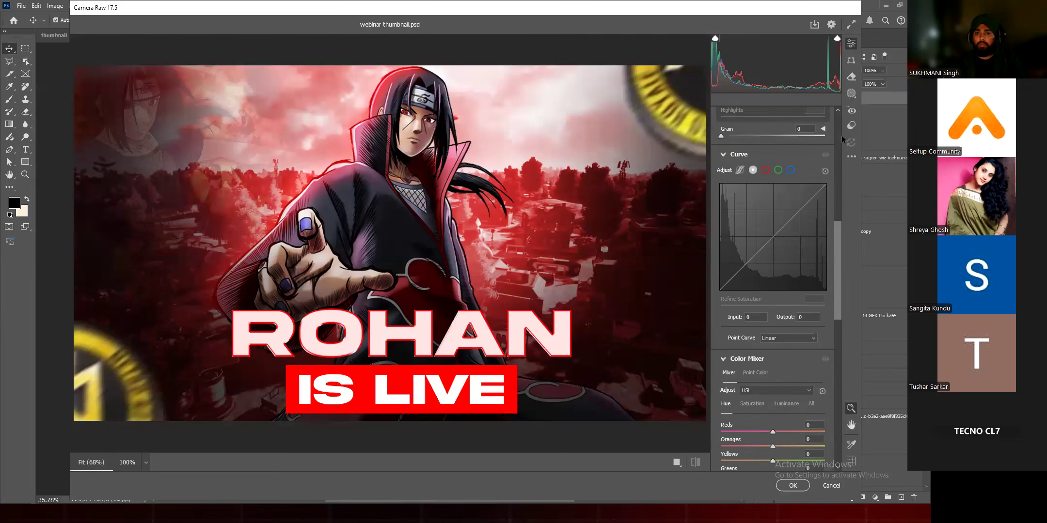
scroll(841, 134, "up", 3)
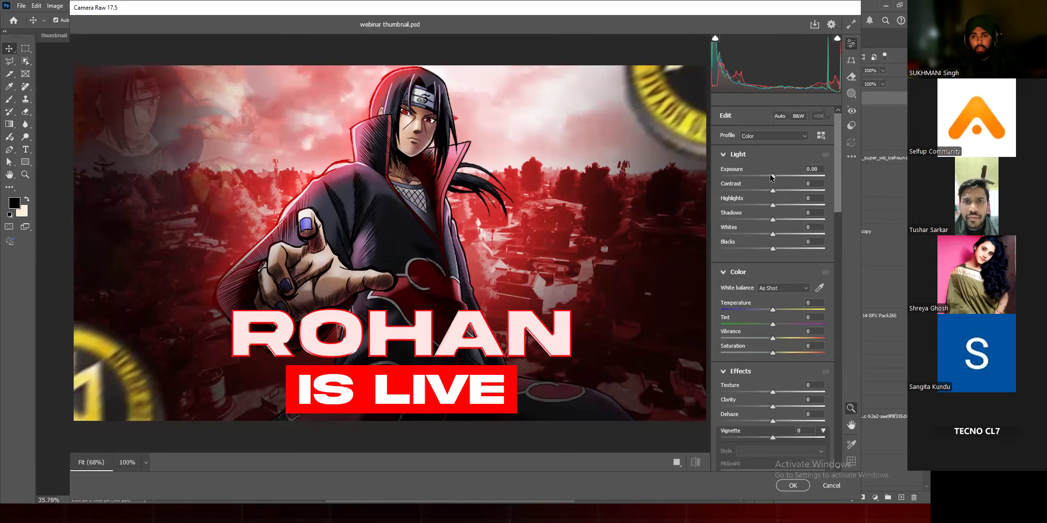
Step: Set the Camera Raw exposure to +0.35 and the contrast to +14 after trying darker and flatter values
left_click_drag(773, 176, 777, 174)
key("ctrl+z")
key("ctrl+z")
key("ctrl+z")
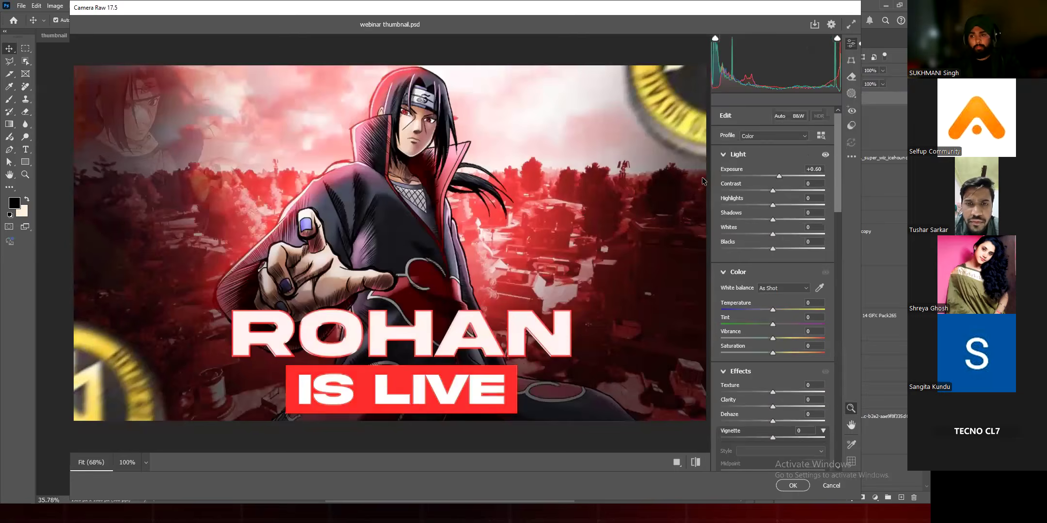
key("ctrl+z")
left_click_drag(774, 192, 746, 198)
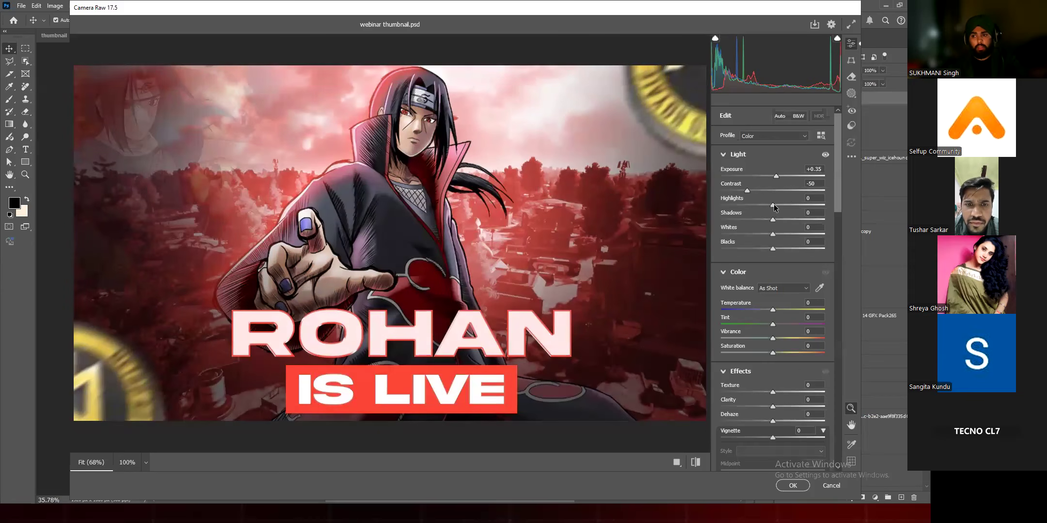
left_click_drag(747, 193, 786, 211)
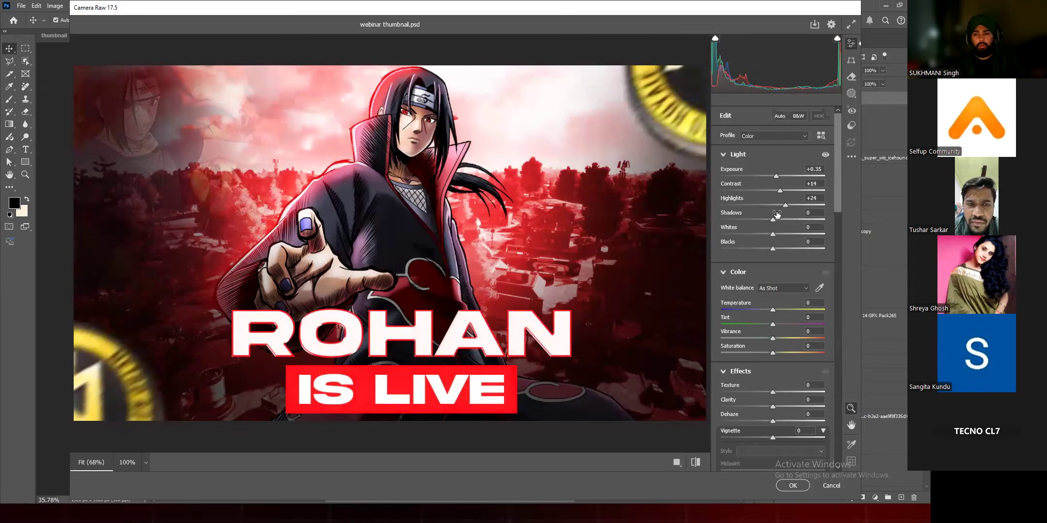
Step: Compare lower and higher Highlights values on the artwork and settle on +48
left_click(778, 206)
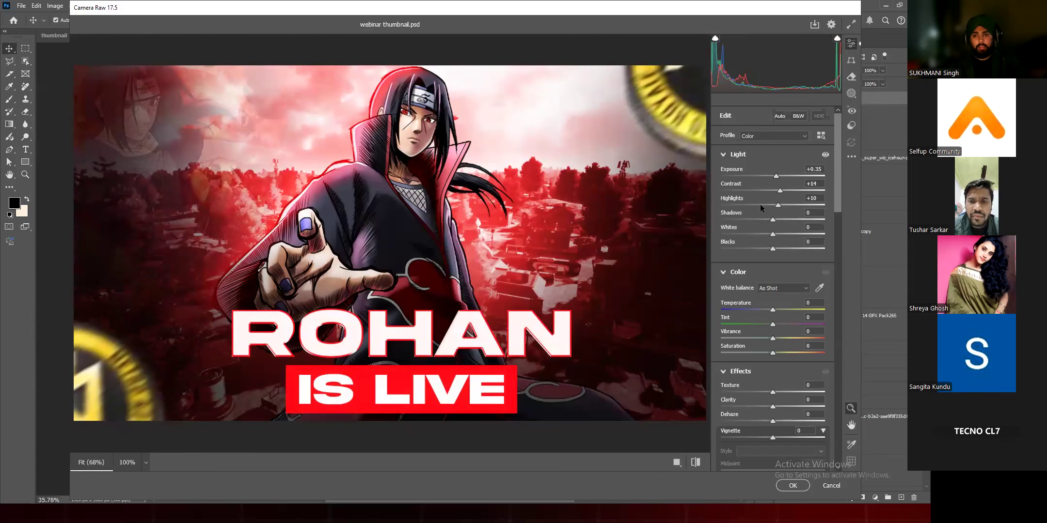
left_click(815, 206)
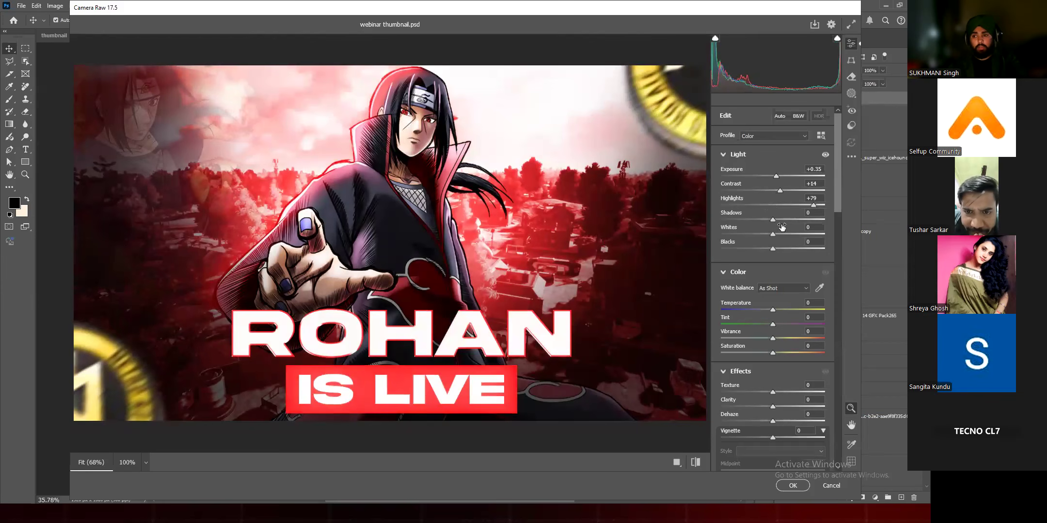
left_click(752, 206)
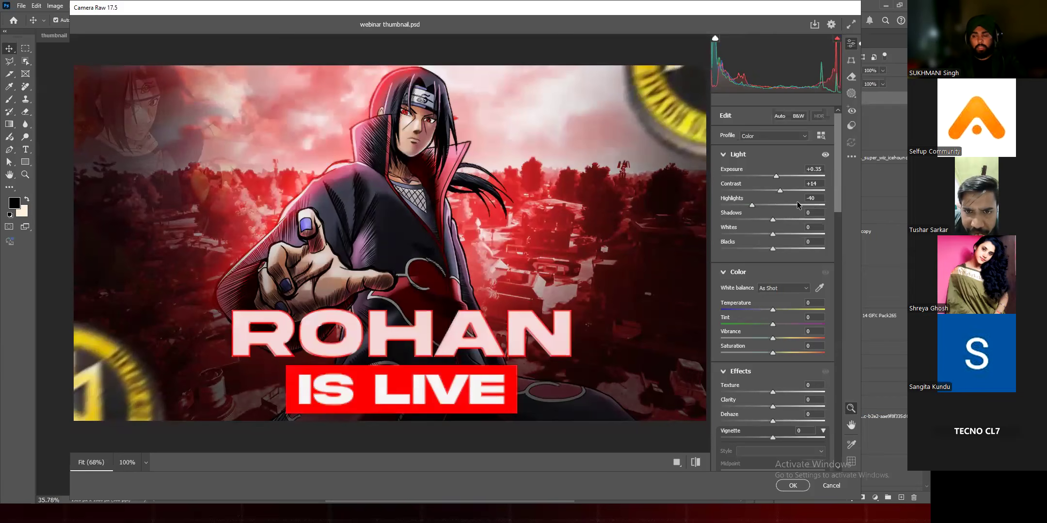
left_click(797, 206)
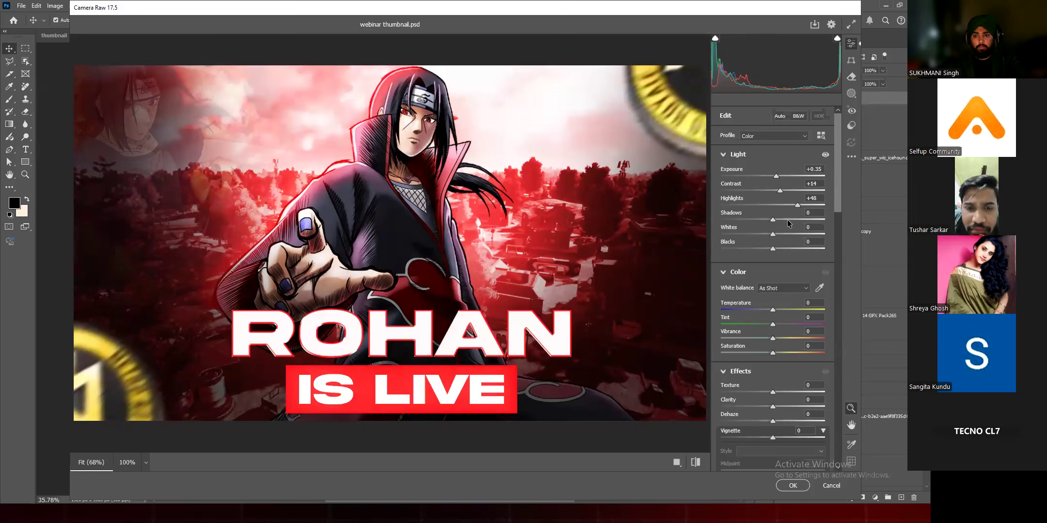
Step: Try lowering the Shadows to -58 and return them to 0
left_click(790, 219)
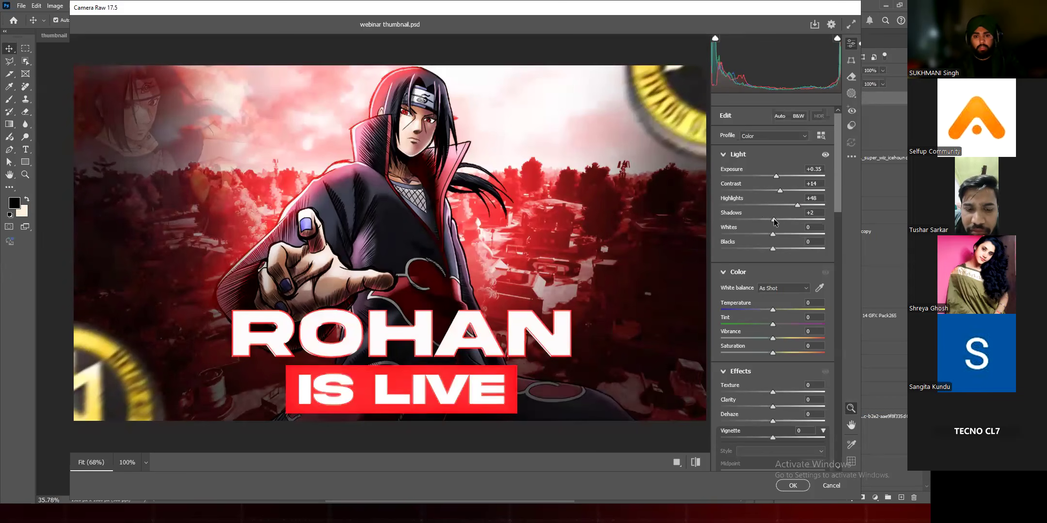
left_click_drag(796, 221, 743, 222)
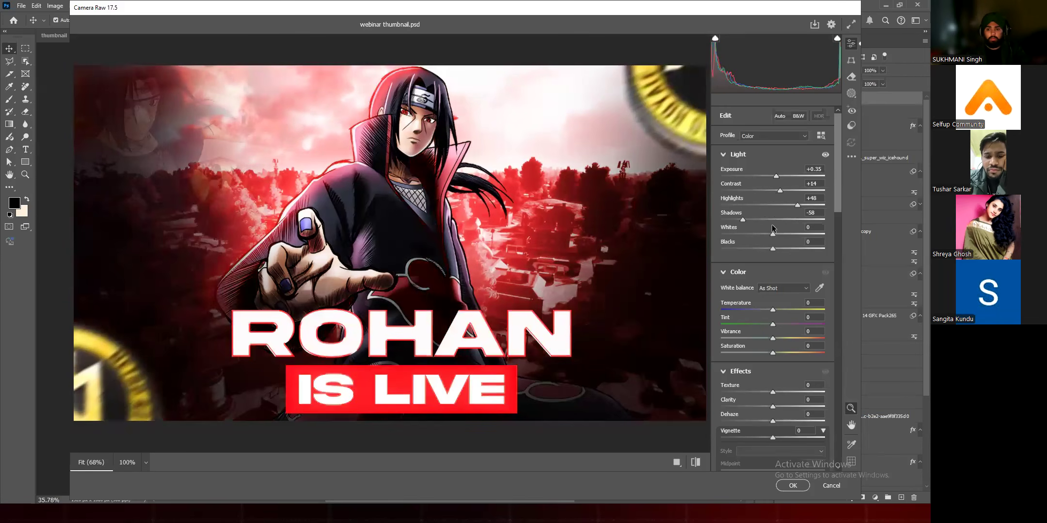
left_click(773, 220)
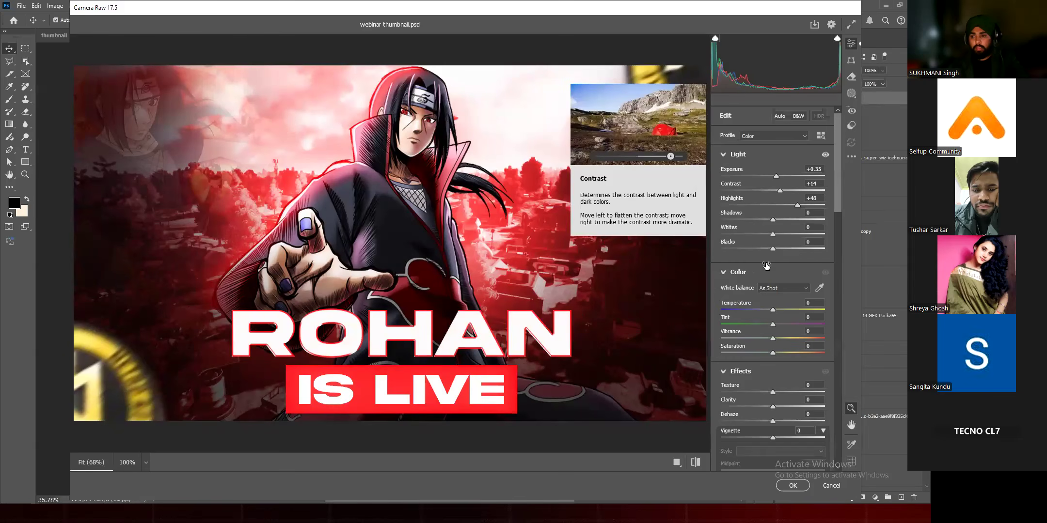
Step: Set the color temperature to -2, the tint to +1 and the vibrance to +20
left_click(727, 272)
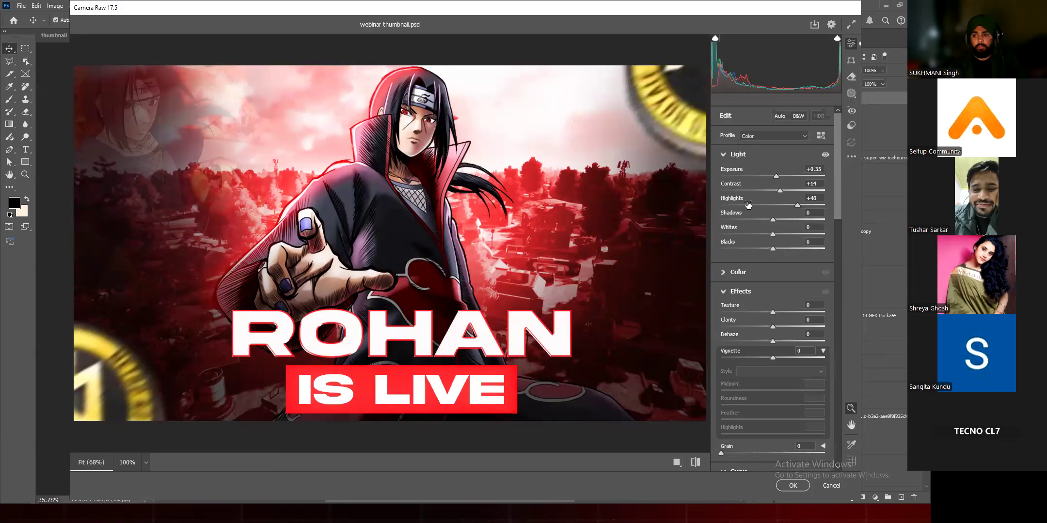
scroll(747, 206, "down", 1)
left_click(748, 206)
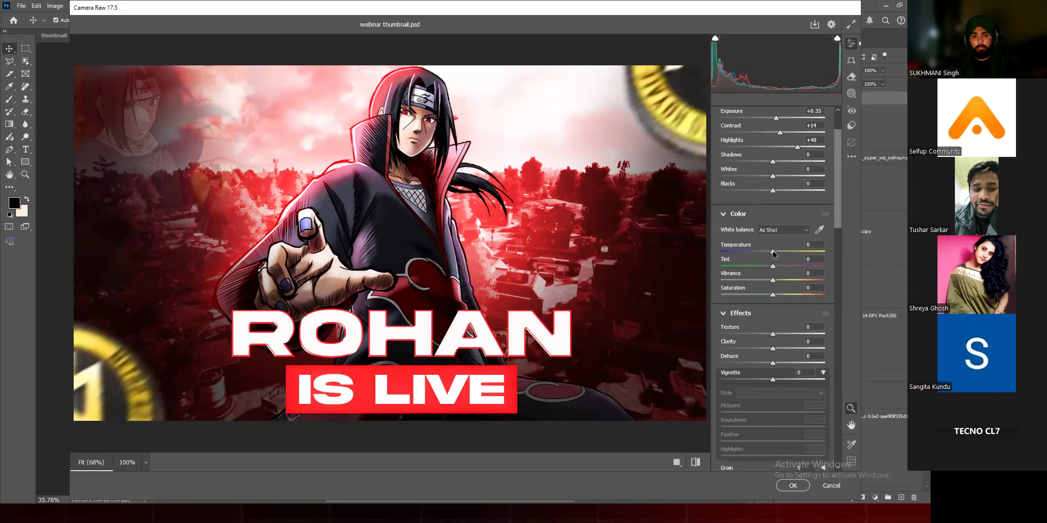
left_click_drag(774, 252, 774, 254)
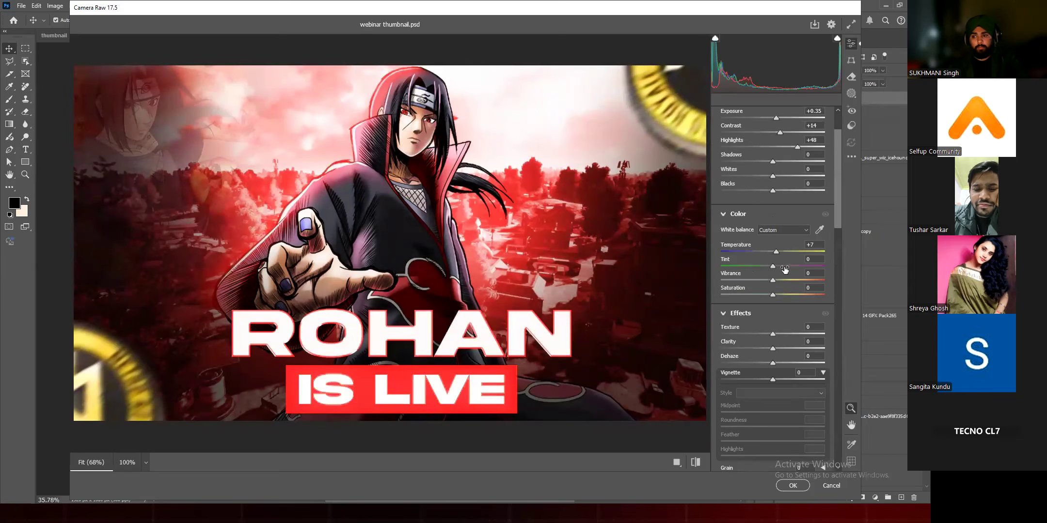
left_click_drag(773, 265, 807, 280)
left_click_drag(729, 284, 815, 289)
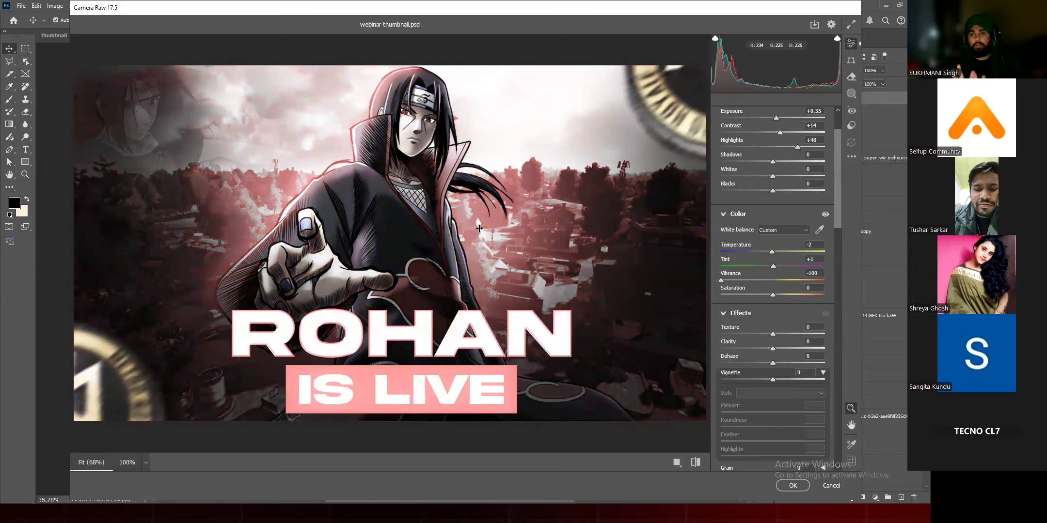
left_click_drag(721, 280, 785, 278)
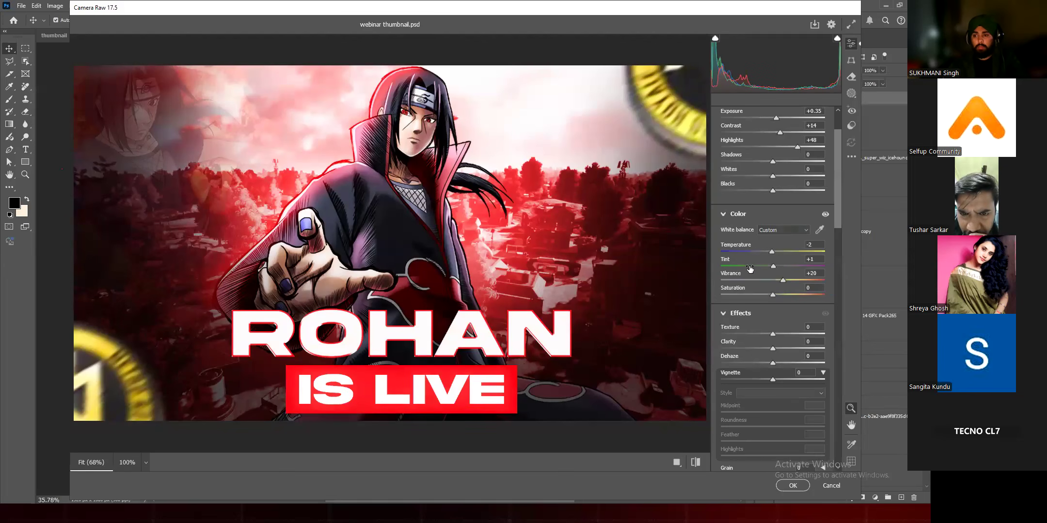
Step: Set Texture to +21 and Clarity to +43, and apply the Camera Raw filter to Layer 15
scroll(750, 270, "down", 2)
scroll(751, 269, "down", 2)
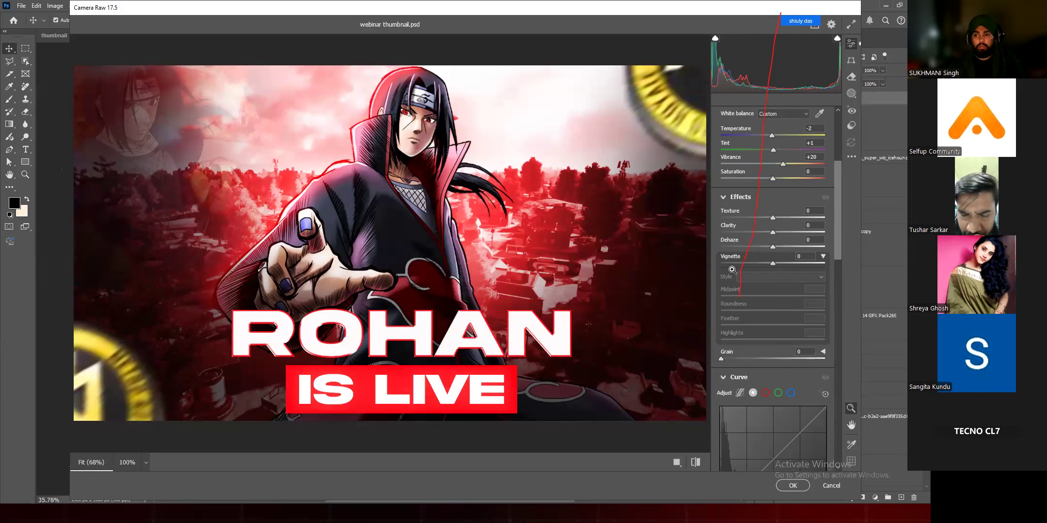
scroll(773, 271, "up", 2)
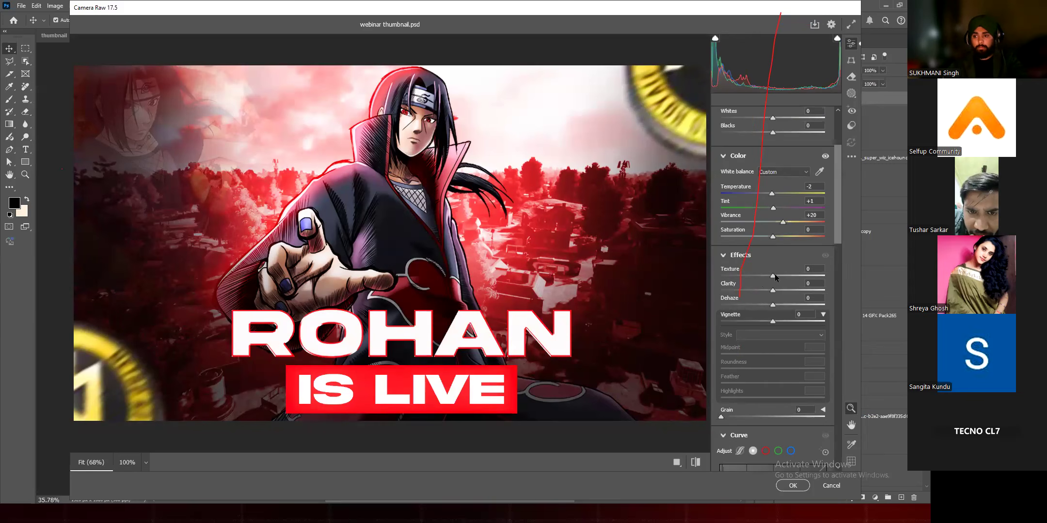
key("z")
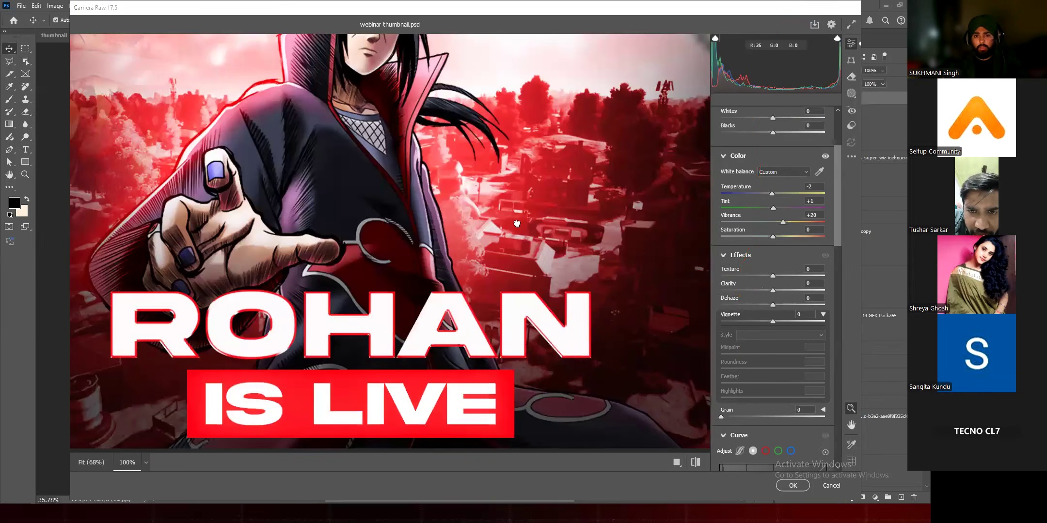
scroll(518, 224, "down", 3)
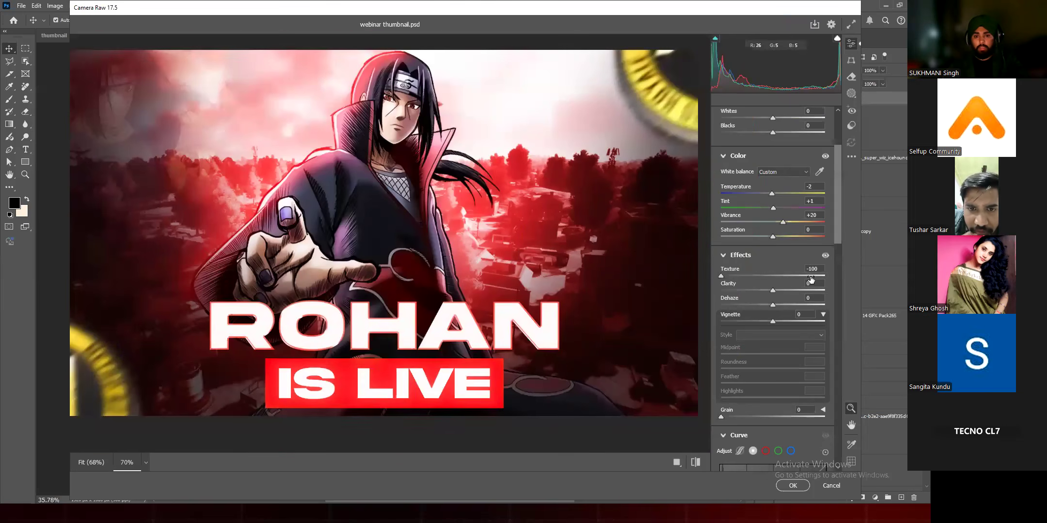
mouse_move(811, 280)
left_mouse_down()
mouse_move(850, 282)
mouse_move(822, 283)
left_mouse_up()
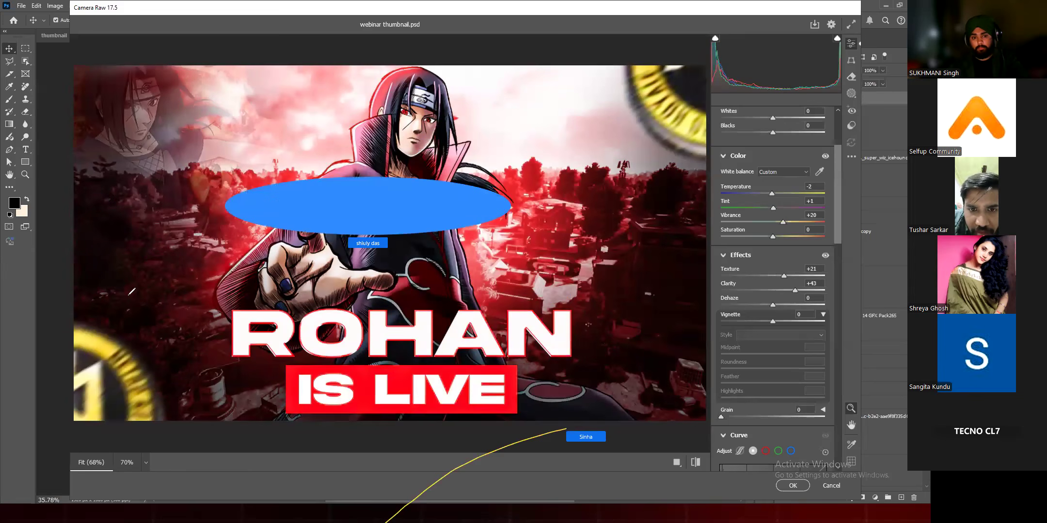
mouse_move(793, 293)
left_mouse_down()
mouse_move(816, 295)
mouse_move(771, 296)
mouse_move(793, 294)
left_mouse_up()
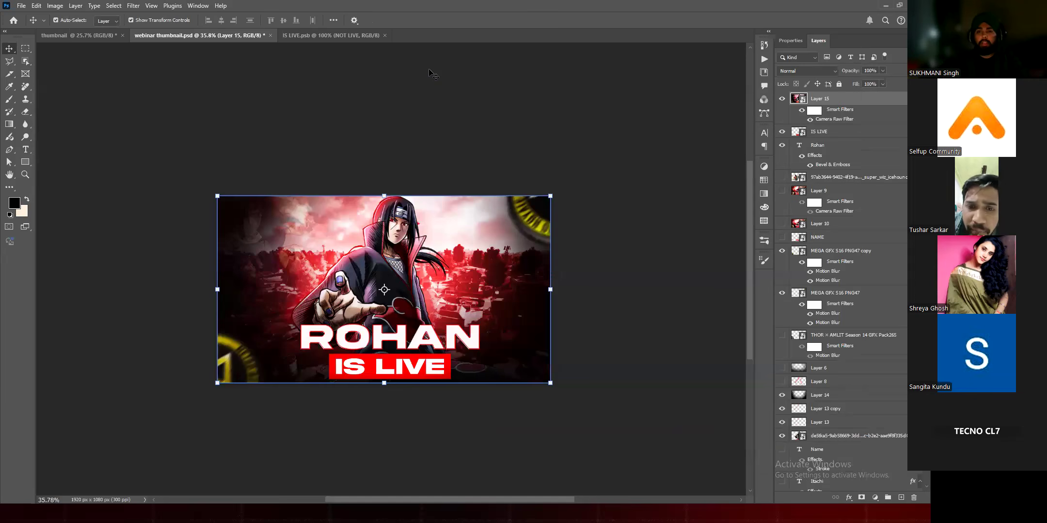
Step: Deselect Layer 15, inspect the graded thumbnail up close and bring up the overview of open windows
left_click(429, 69)
scroll(428, 70, "up", 3)
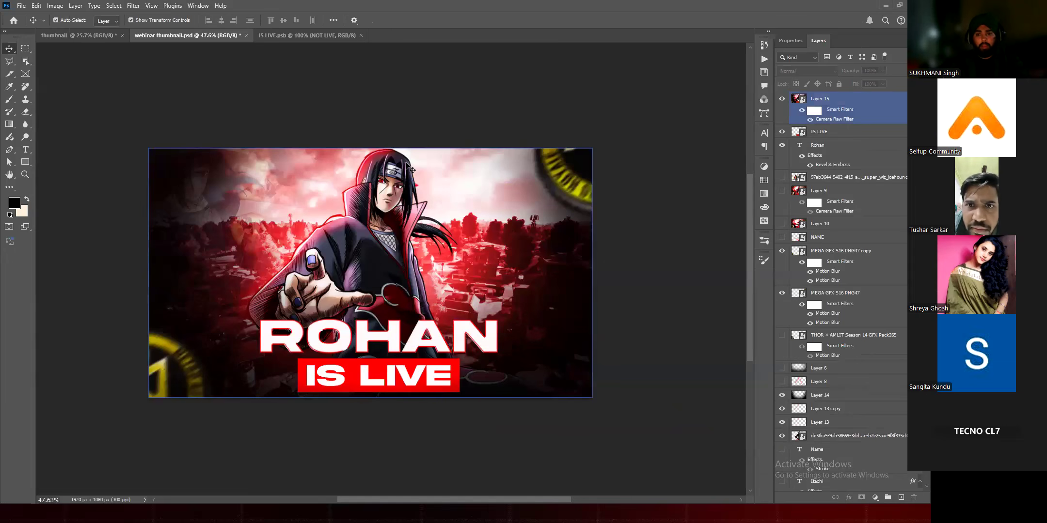
scroll(477, 76, "up", 2)
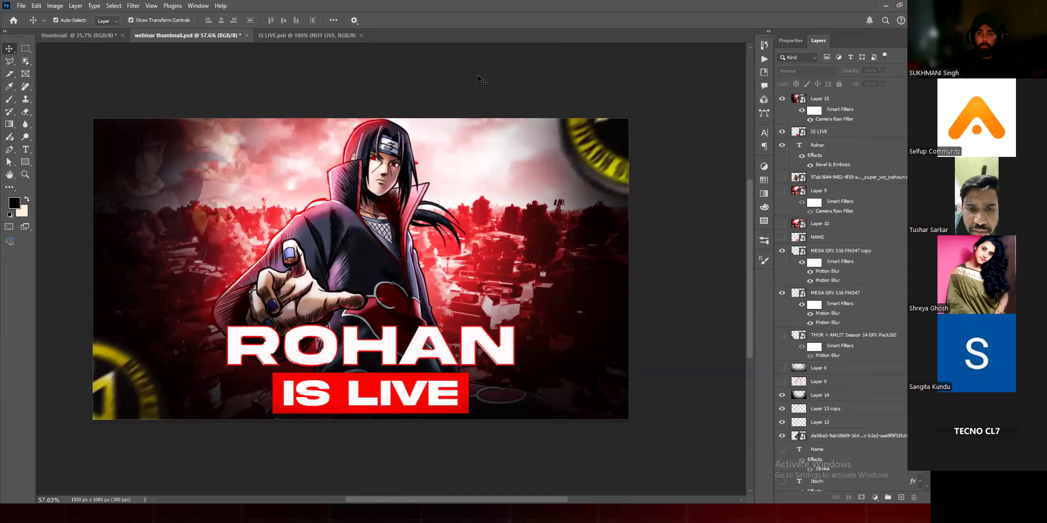
left_click(469, 132)
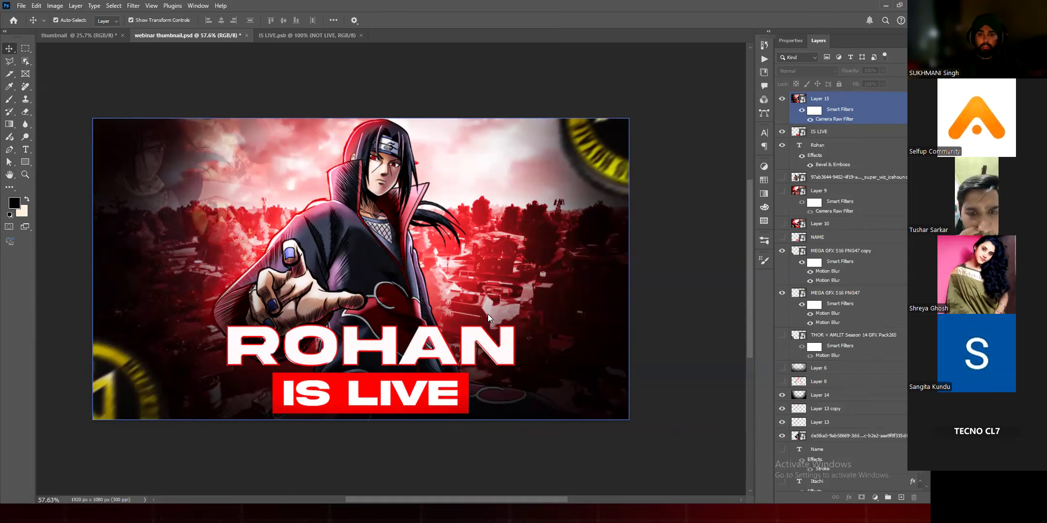
key("alt+Tab")
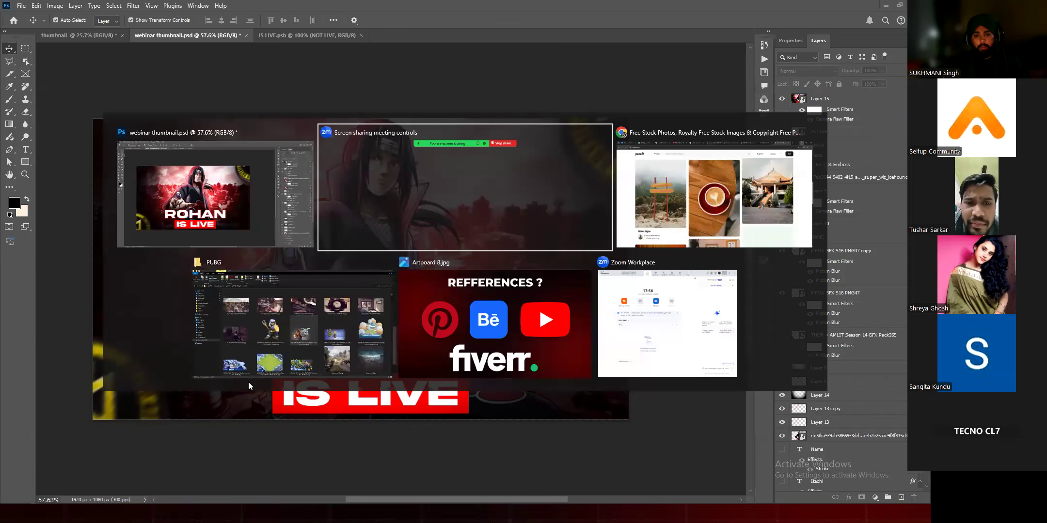